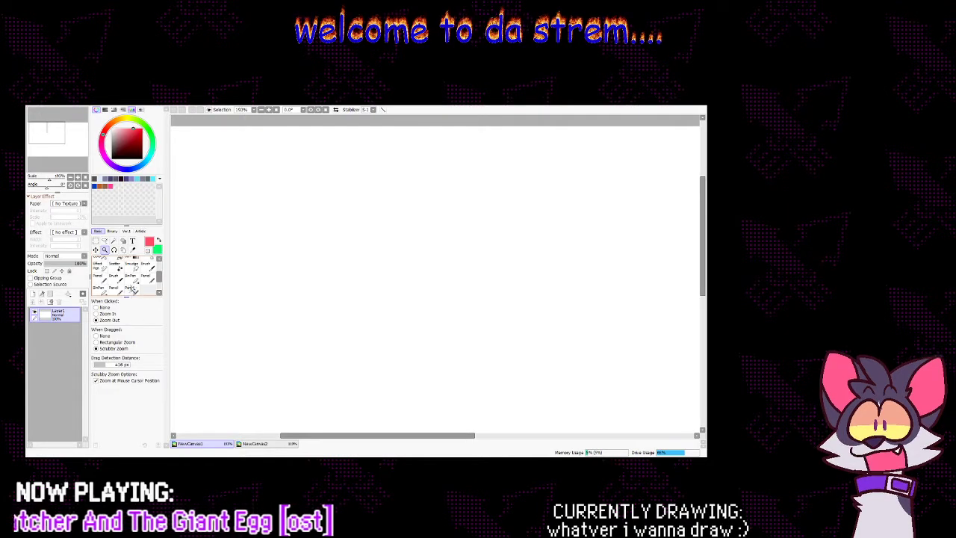
# Sketch a circle for the head in red with the BinPen on NewCanvas1, after checking the character reference sheet
pyautogui.click(131, 276)
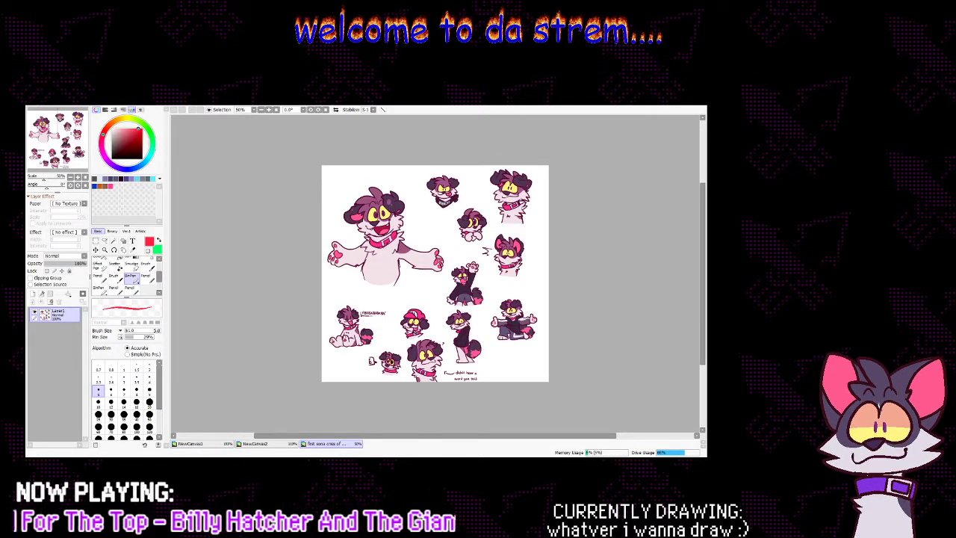
pyautogui.click(270, 445)
pyautogui.click(219, 445)
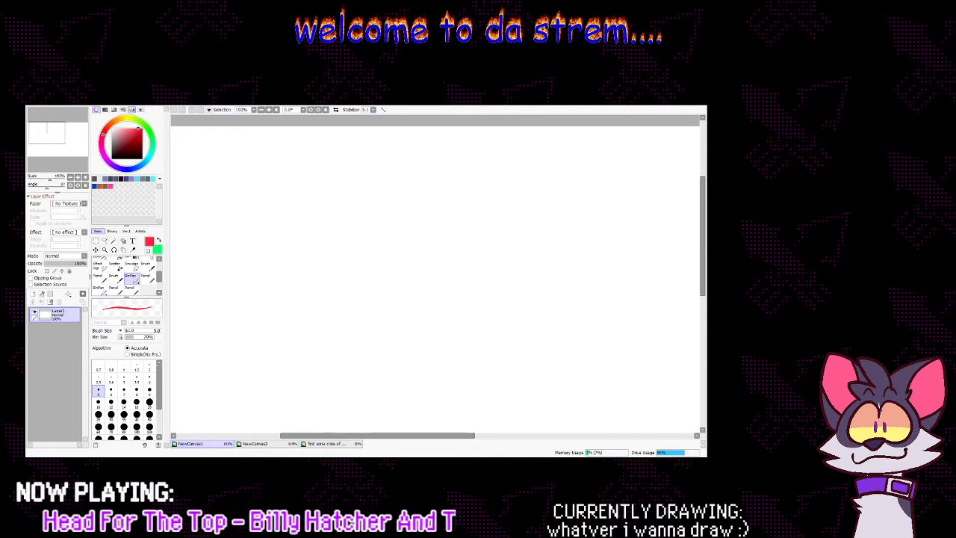
pyautogui.click(319, 448)
pyautogui.click(226, 448)
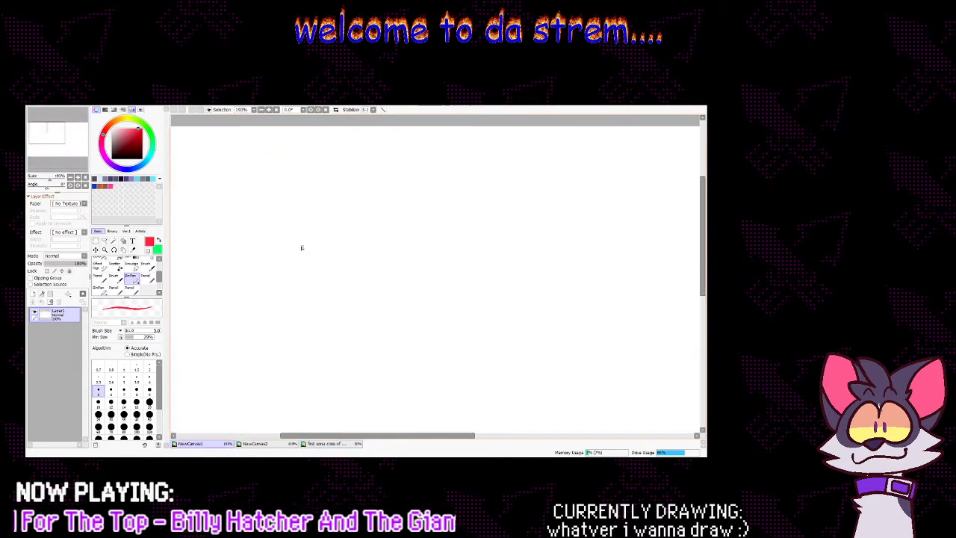
pyautogui.moveTo(290, 237)
pyautogui.mouseDown()
pyautogui.moveTo(284, 305)
pyautogui.moveTo(367, 257)
pyautogui.moveTo(335, 217)
pyautogui.moveTo(277, 284)
pyautogui.mouseUp()
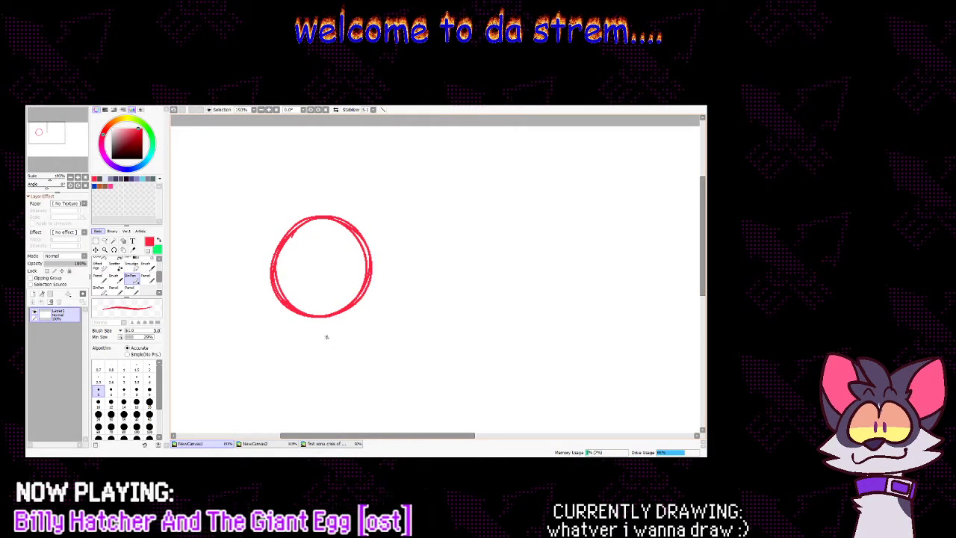
# Sketch a buckled collar curving under the lower-right side of the head circle, with fur tufts at both ends
pyautogui.moveTo(318, 318)
pyautogui.mouseDown()
pyautogui.moveTo(329, 323)
pyautogui.moveTo(358, 302)
pyautogui.moveTo(361, 312)
pyautogui.mouseUp()
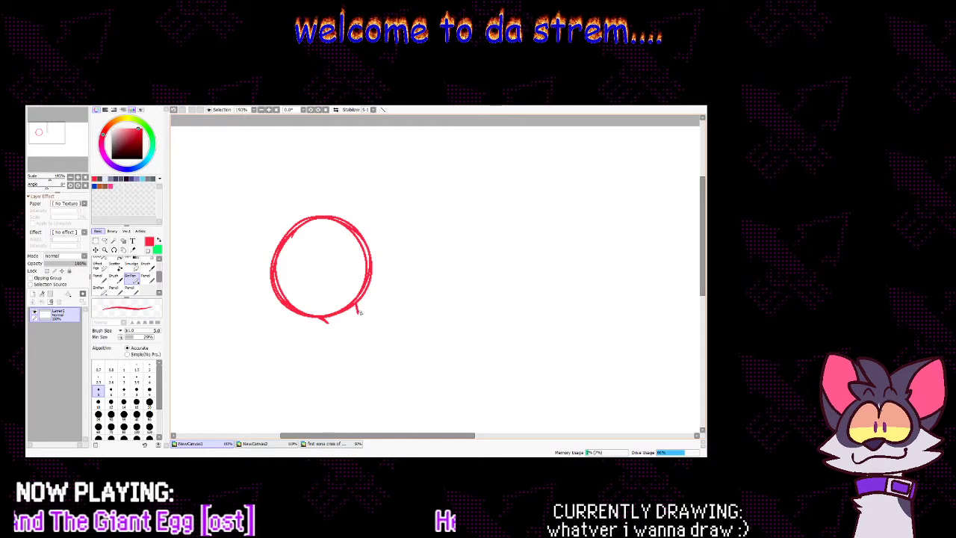
pyautogui.click(331, 444)
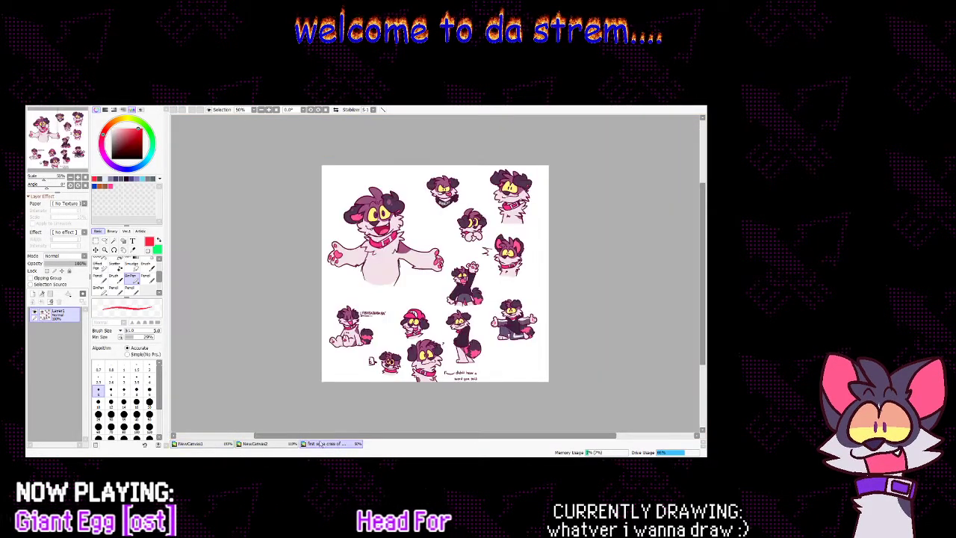
pyautogui.click(231, 444)
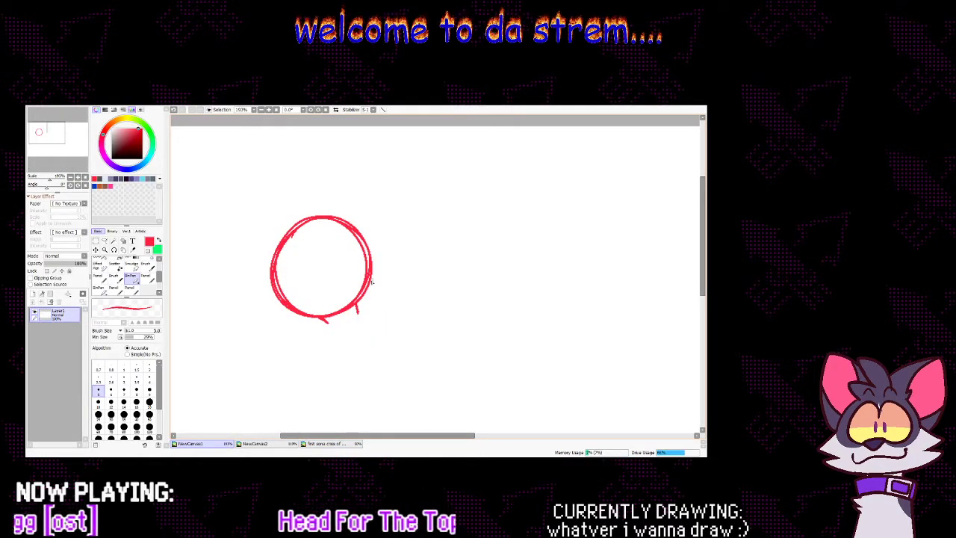
pyautogui.moveTo(320, 324)
pyautogui.mouseDown()
pyautogui.moveTo(311, 319)
pyautogui.moveTo(323, 337)
pyautogui.mouseUp()
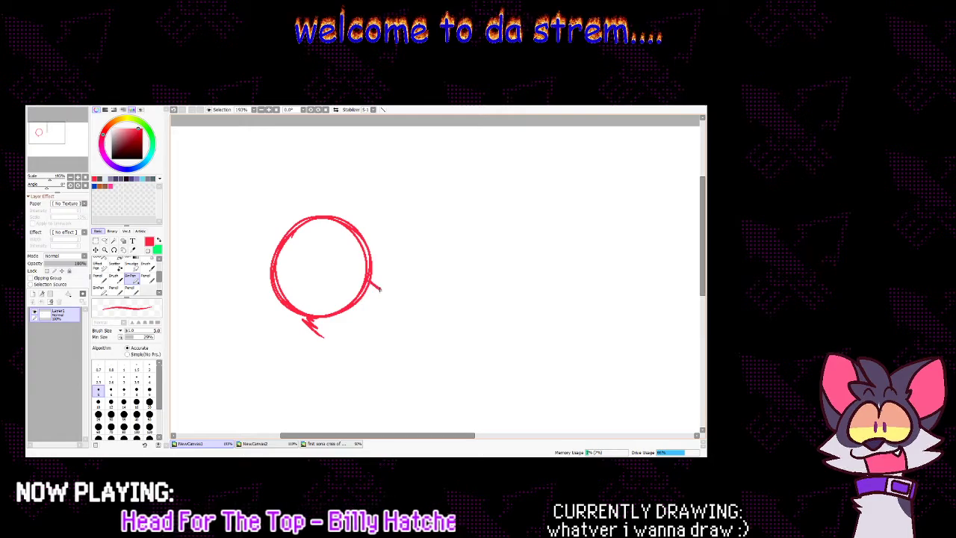
pyautogui.moveTo(371, 271)
pyautogui.mouseDown()
pyautogui.moveTo(384, 281)
pyautogui.moveTo(326, 339)
pyautogui.moveTo(365, 320)
pyautogui.moveTo(355, 310)
pyautogui.moveTo(383, 282)
pyautogui.mouseUp()
pyautogui.moveTo(321, 338); pyautogui.dragTo(318, 348)
pyautogui.moveTo(380, 281)
pyautogui.mouseDown()
pyautogui.moveTo(407, 288)
pyautogui.moveTo(398, 312)
pyautogui.mouseUp()
# Enlarge the large character on the reference sheet and sketch a pointed ear with inner fur at the head circle's upper right
pyautogui.click(317, 444)
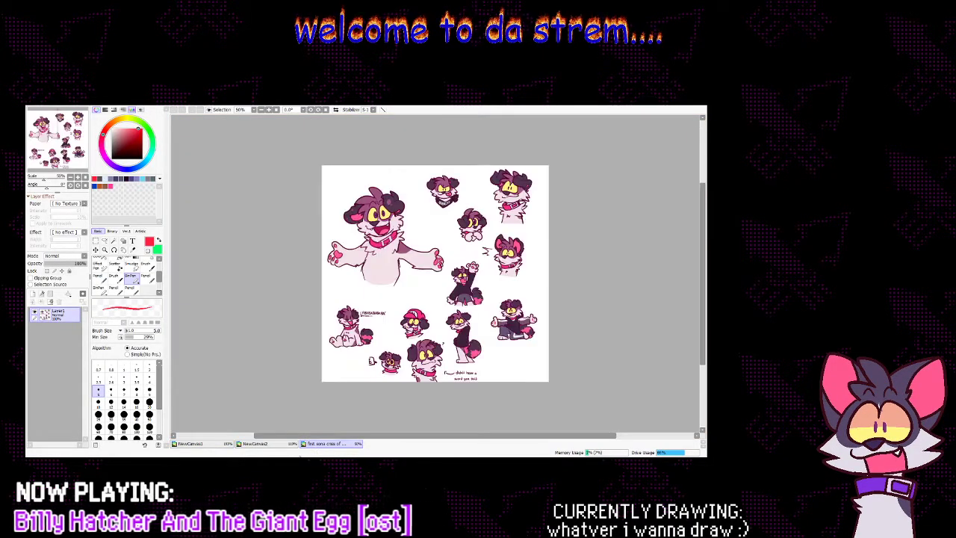
pyautogui.click(105, 251)
pyautogui.moveTo(405, 211); pyautogui.dragTo(427, 216)
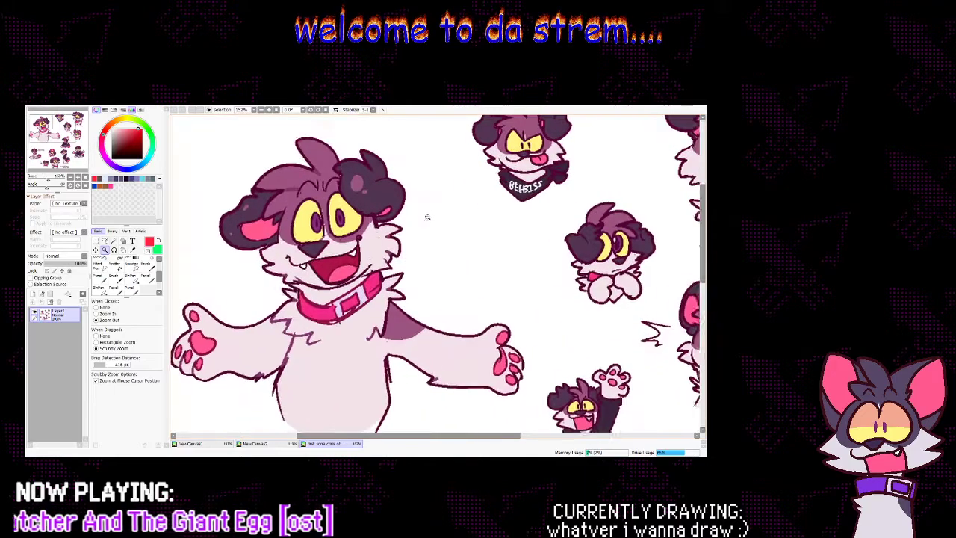
pyautogui.click(190, 444)
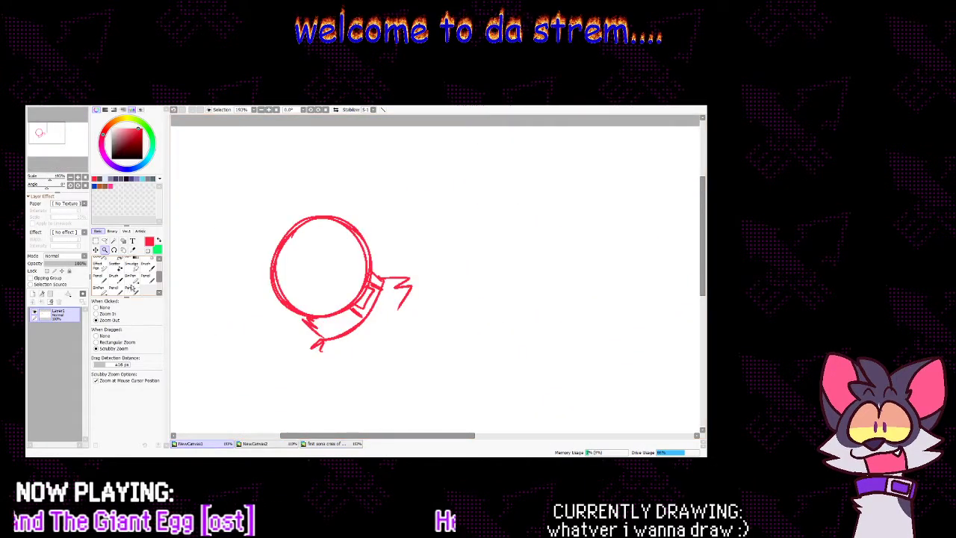
pyautogui.click(131, 278)
pyautogui.moveTo(372, 253); pyautogui.dragTo(388, 209)
pyautogui.hotkey('ctrl', 'z')
pyautogui.moveTo(372, 258)
pyautogui.mouseDown()
pyautogui.moveTo(392, 234)
pyautogui.moveTo(368, 170)
pyautogui.moveTo(349, 172)
pyautogui.moveTo(333, 211)
pyautogui.mouseUp()
pyautogui.moveTo(366, 160); pyautogui.dragTo(355, 232)
pyautogui.moveTo(337, 199); pyautogui.dragTo(336, 216)
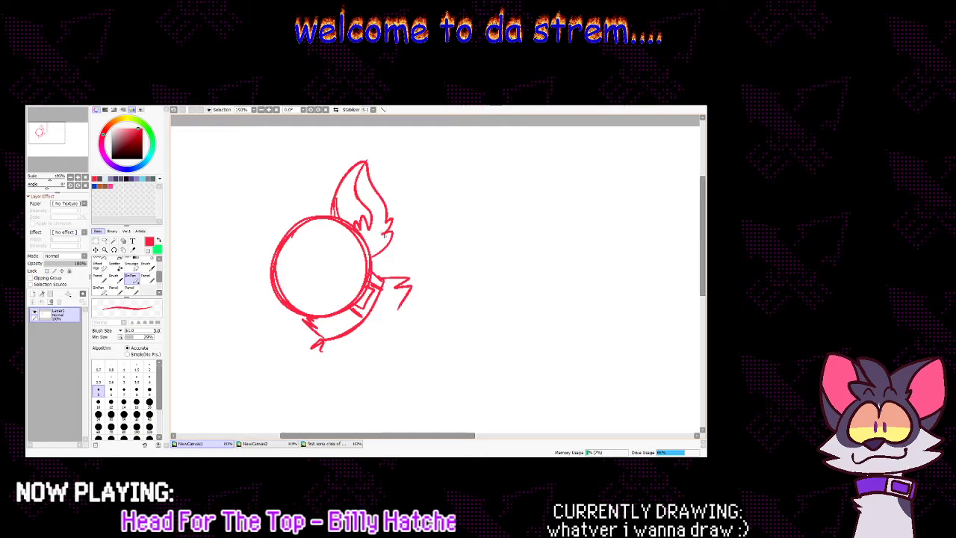
# Sketch spiky hair tufts above the head's upper left and layered fur behind the ear down to the collar
pyautogui.moveTo(392, 234)
pyautogui.mouseDown()
pyautogui.moveTo(418, 254)
pyautogui.moveTo(405, 279)
pyautogui.mouseUp()
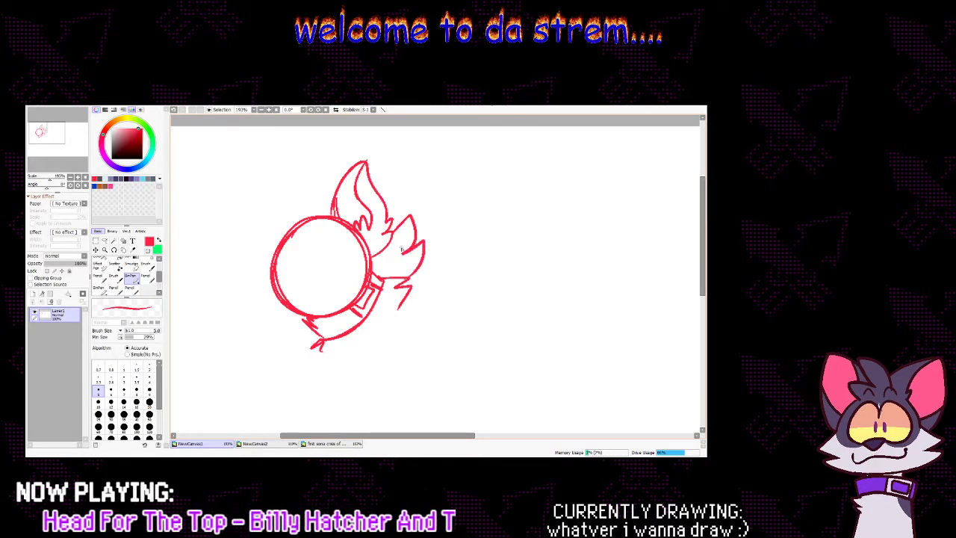
pyautogui.moveTo(340, 186)
pyautogui.mouseDown()
pyautogui.moveTo(290, 149)
pyautogui.moveTo(316, 189)
pyautogui.moveTo(244, 194)
pyautogui.moveTo(269, 209)
pyautogui.moveTo(243, 224)
pyautogui.moveTo(253, 236)
pyautogui.moveTo(286, 237)
pyautogui.mouseUp()
pyautogui.moveTo(378, 202)
pyautogui.mouseDown()
pyautogui.moveTo(395, 196)
pyautogui.moveTo(404, 223)
pyautogui.mouseUp()
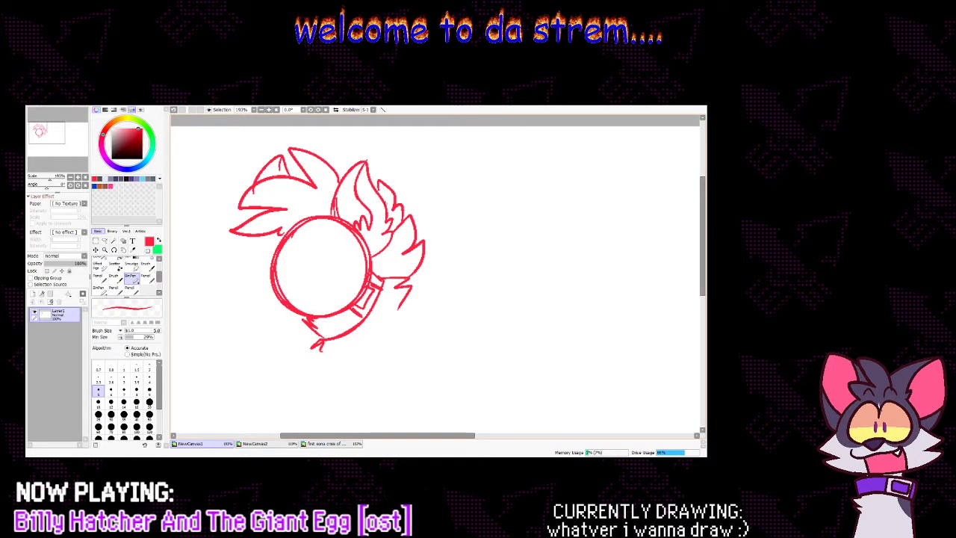
pyautogui.moveTo(290, 155)
pyautogui.mouseDown()
pyautogui.moveTo(270, 180)
pyautogui.moveTo(297, 181)
pyautogui.mouseUp()
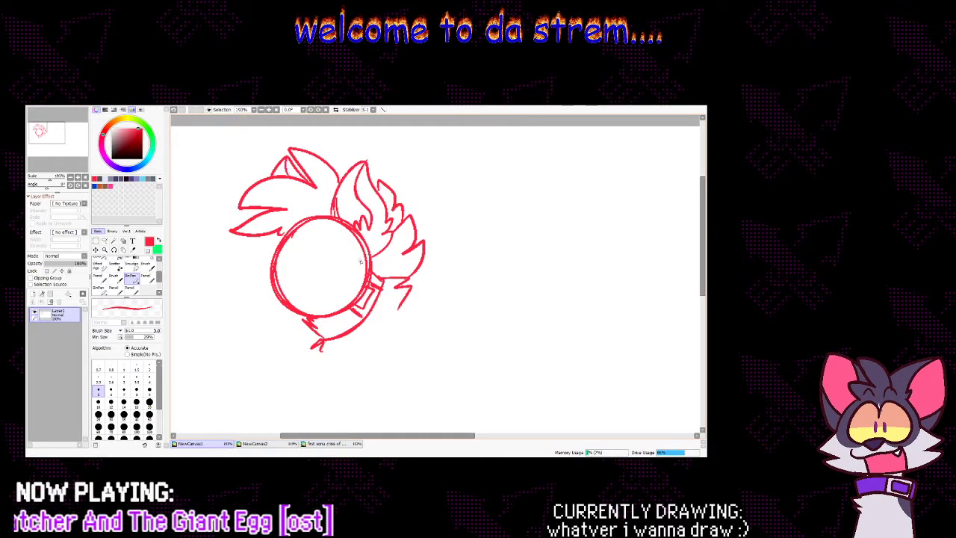
# Consult the reference sheet and sketch pointed cheek fur at the right edge of the head circle
pyautogui.click(318, 446)
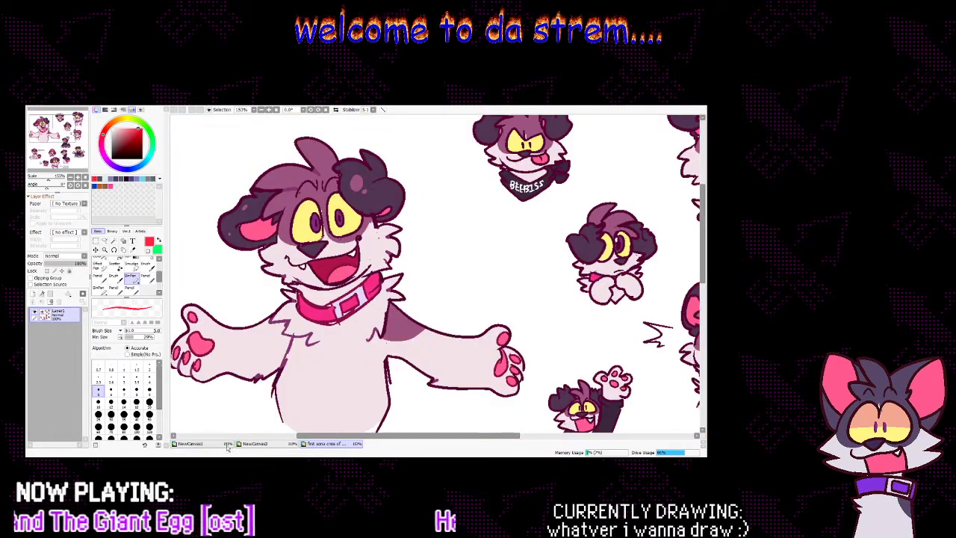
pyautogui.click(226, 446)
pyautogui.moveTo(371, 258)
pyautogui.mouseDown()
pyautogui.moveTo(388, 290)
pyautogui.moveTo(364, 296)
pyautogui.mouseUp()
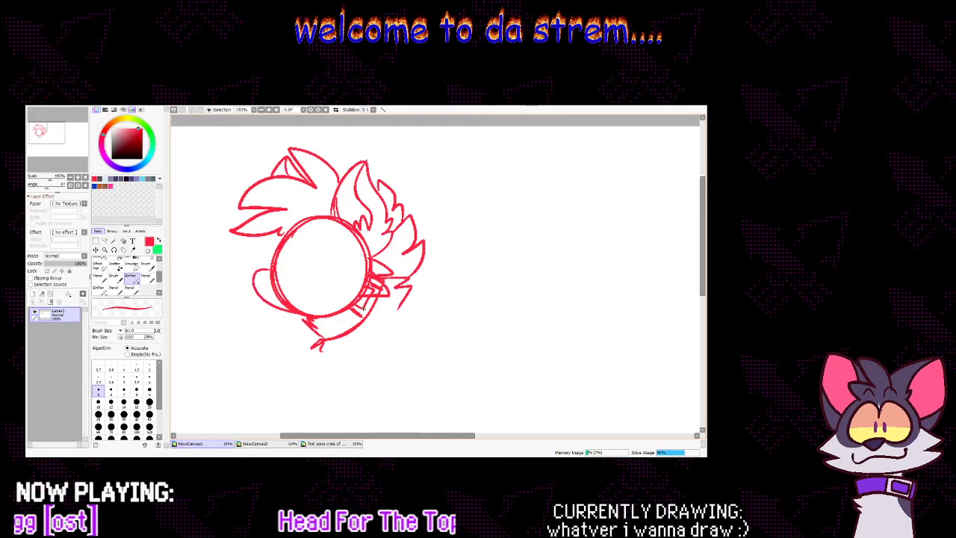
pyautogui.moveTo(250, 297); pyautogui.dragTo(300, 315)
pyautogui.hotkey('ctrl', 'z')
# Sketch the muzzle bulge on the head's left side with a curved mouth line and a triangular nose
pyautogui.moveTo(270, 263); pyautogui.dragTo(263, 295)
pyautogui.moveTo(269, 296); pyautogui.dragTo(329, 300)
pyautogui.hotkey('ctrl', 'z')
pyautogui.hotkey('ctrl', 'z')
pyautogui.moveTo(270, 266)
pyautogui.mouseDown()
pyautogui.moveTo(252, 266)
pyautogui.moveTo(261, 294)
pyautogui.moveTo(251, 266)
pyautogui.moveTo(265, 296)
pyautogui.moveTo(329, 297)
pyautogui.moveTo(338, 276)
pyautogui.mouseUp()
pyautogui.hotkey('ctrl', 'z')
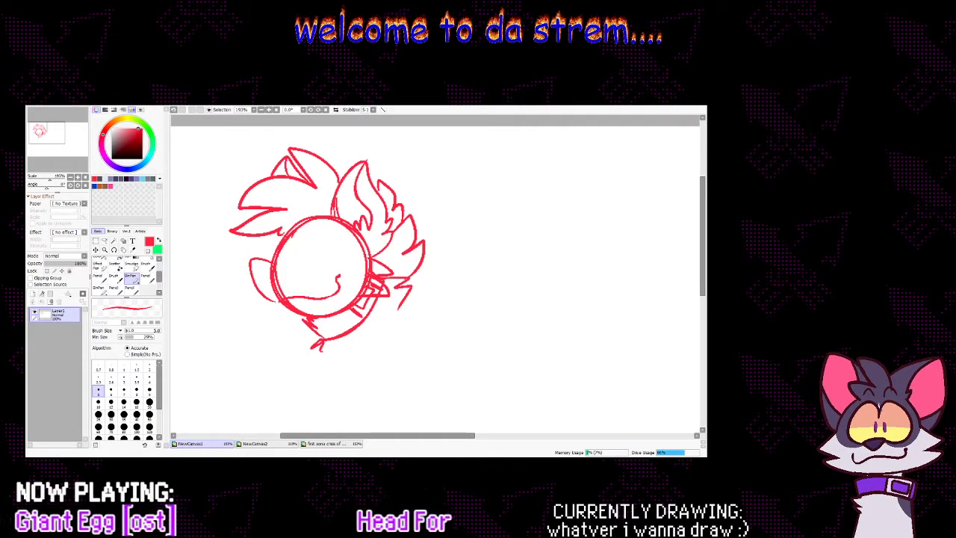
pyautogui.moveTo(276, 248)
pyautogui.mouseDown()
pyautogui.moveTo(247, 261)
pyautogui.moveTo(310, 278)
pyautogui.moveTo(305, 295)
pyautogui.moveTo(263, 264)
pyautogui.moveTo(287, 271)
pyautogui.moveTo(260, 287)
pyautogui.mouseUp()
# Erase the left and upper-left parts of the head guide circle around the muzzle and below the hair
pyautogui.click(148, 253)
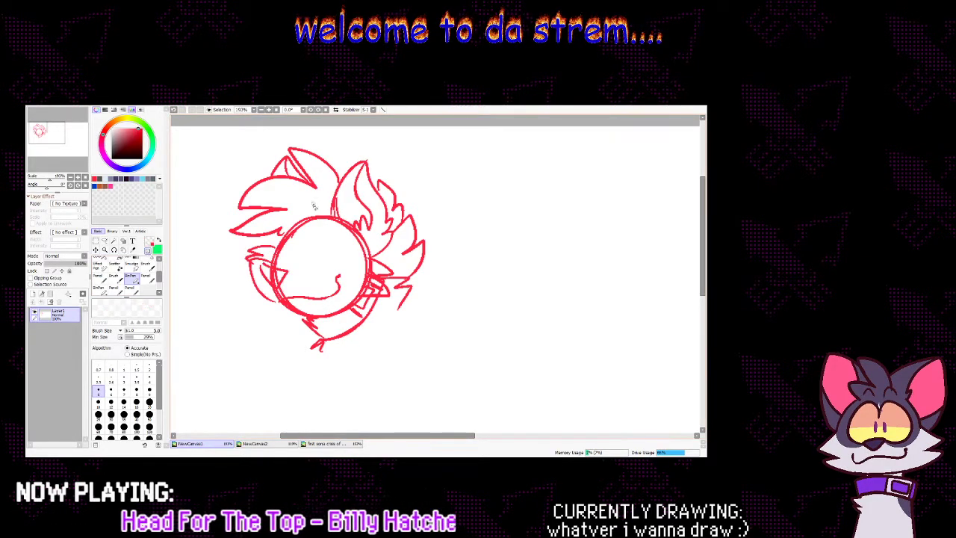
pyautogui.moveTo(276, 272)
pyautogui.mouseDown()
pyautogui.moveTo(274, 284)
pyautogui.moveTo(276, 273)
pyautogui.mouseUp()
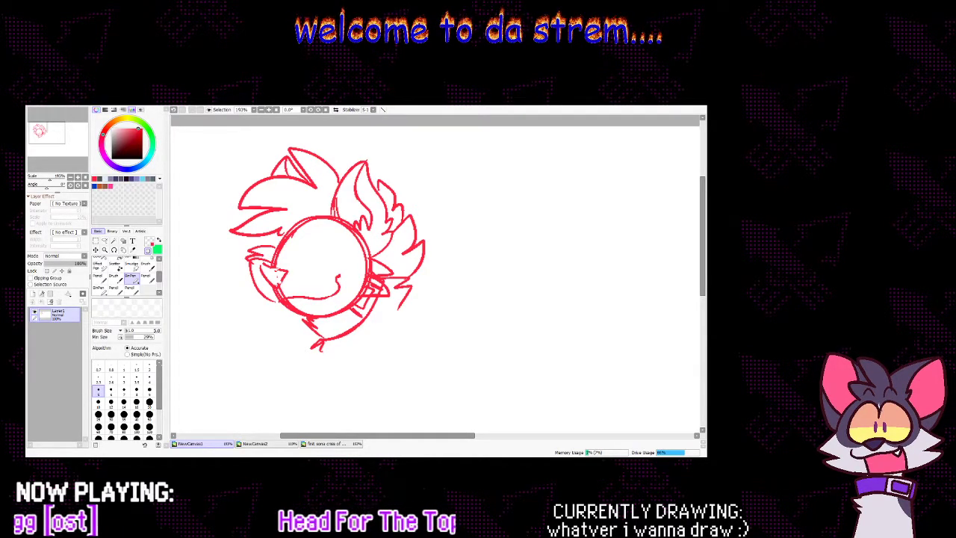
pyautogui.moveTo(276, 286); pyautogui.dragTo(278, 300)
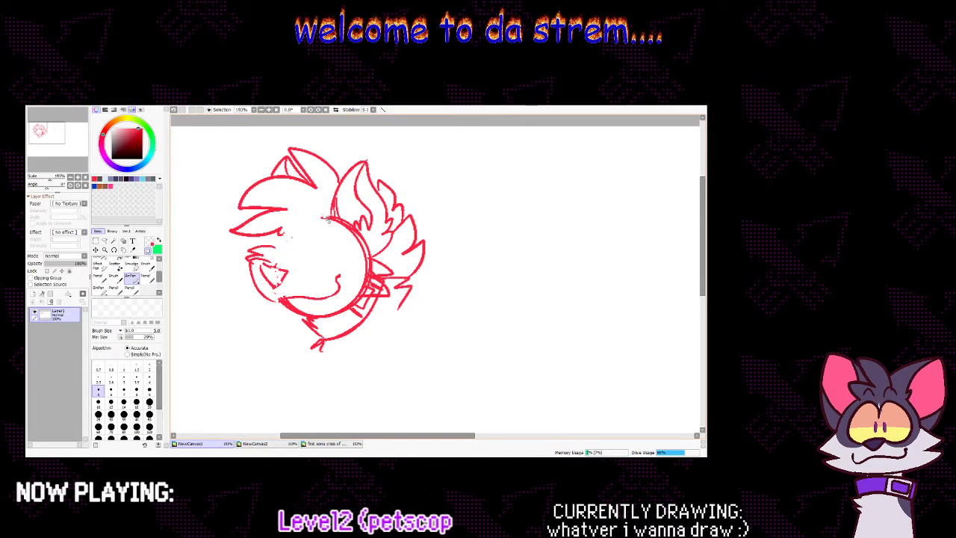
# Draw jagged bangs across the forehead in red and extend the mouth line at the muzzle's lower edge
pyautogui.press('-')
pyautogui.moveTo(327, 218)
pyautogui.mouseDown()
pyautogui.moveTo(325, 231)
pyautogui.moveTo(284, 229)
pyautogui.moveTo(279, 246)
pyautogui.mouseUp()
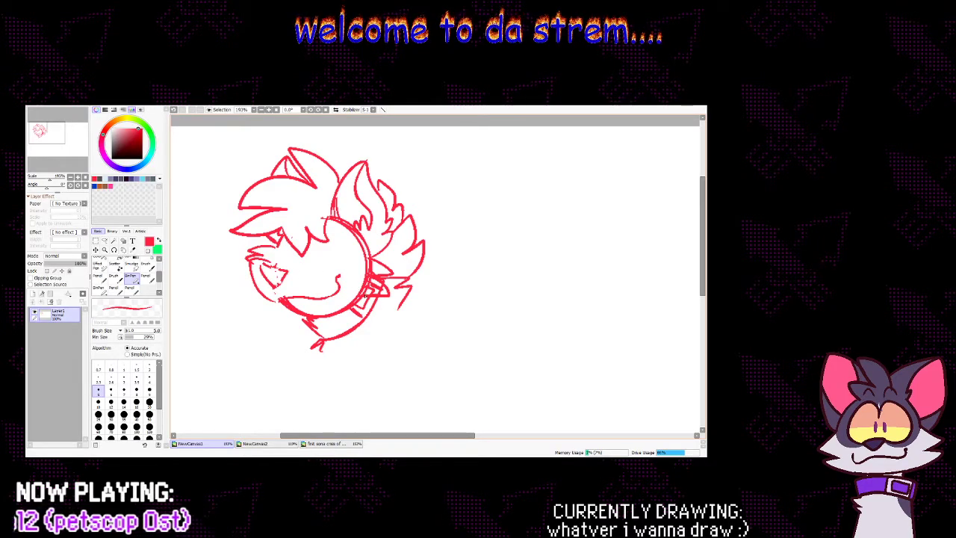
pyautogui.moveTo(275, 302); pyautogui.dragTo(289, 305)
# Erase the leftover guide circle lines under the ear, inside the cheek fur and over the collar
pyautogui.click(148, 251)
pyautogui.click(154, 240)
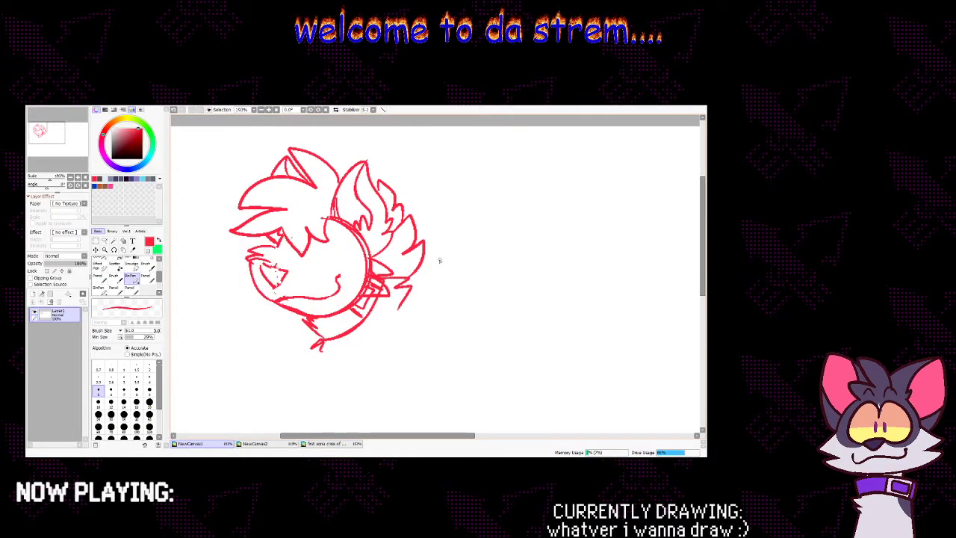
pyautogui.click(154, 241)
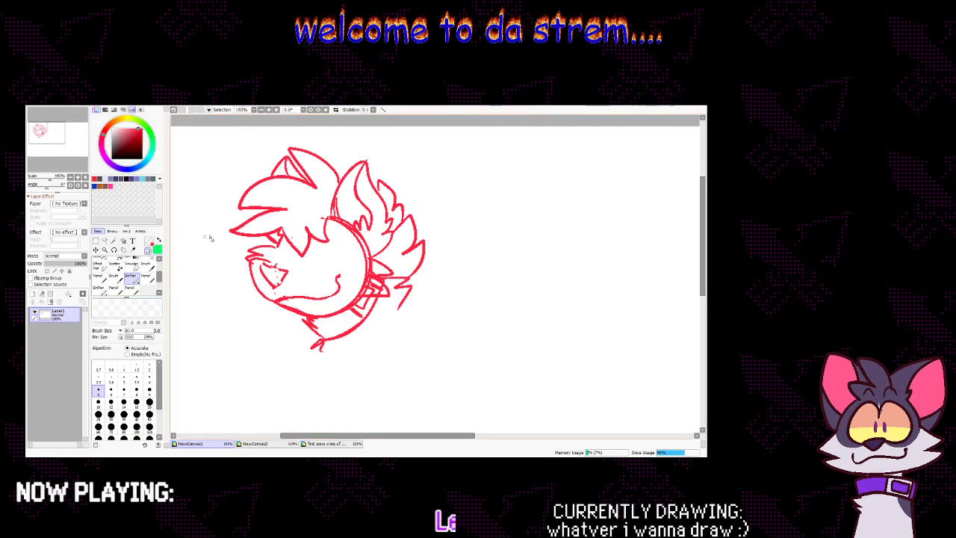
pyautogui.moveTo(359, 238); pyautogui.dragTo(366, 254)
pyautogui.moveTo(346, 220)
pyautogui.mouseDown()
pyautogui.moveTo(351, 227)
pyautogui.moveTo(341, 215)
pyautogui.moveTo(346, 221)
pyautogui.moveTo(326, 221)
pyautogui.mouseUp()
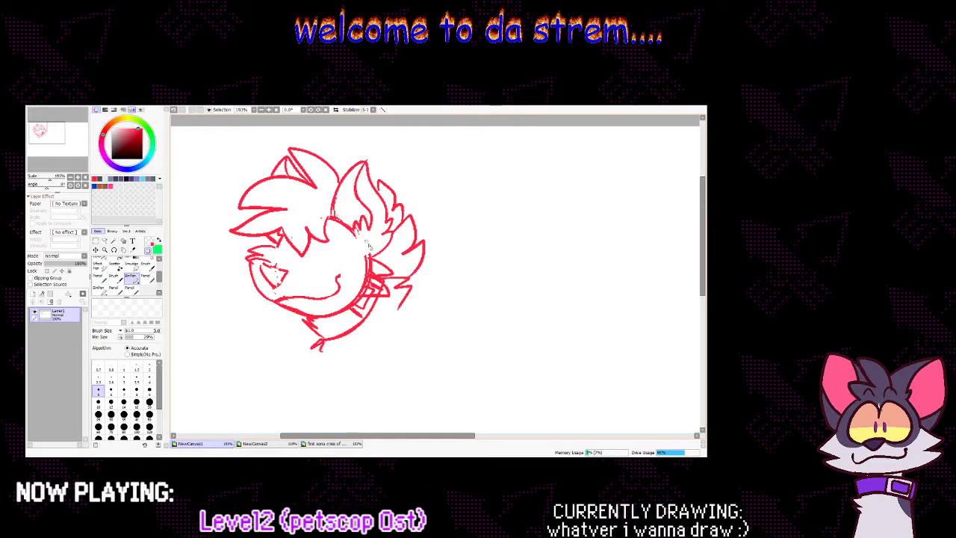
pyautogui.moveTo(364, 265)
pyautogui.mouseDown()
pyautogui.moveTo(377, 287)
pyautogui.moveTo(356, 290)
pyautogui.moveTo(367, 291)
pyautogui.mouseUp()
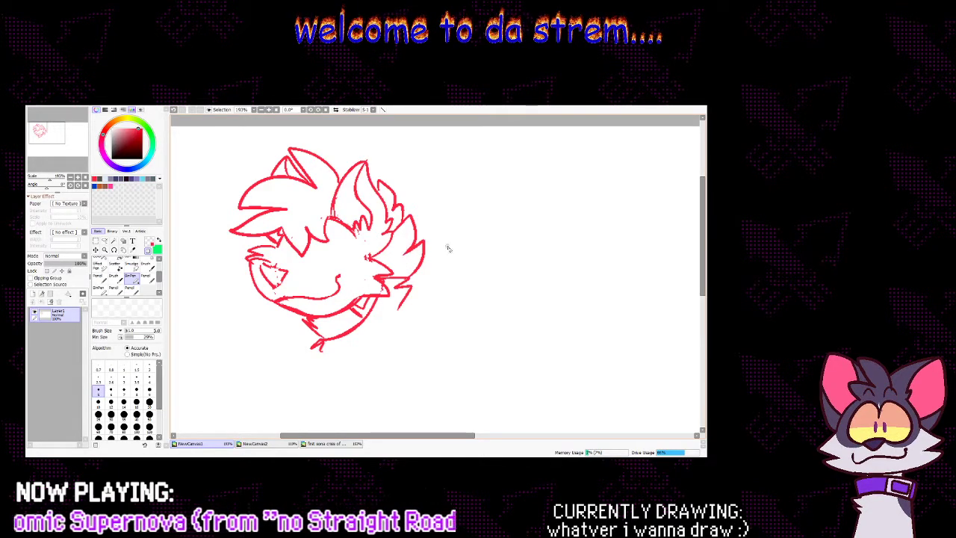
# Draw both eyes with pupils in red beneath the bangs, between the muzzle and the cheek fur
pyautogui.click(148, 250)
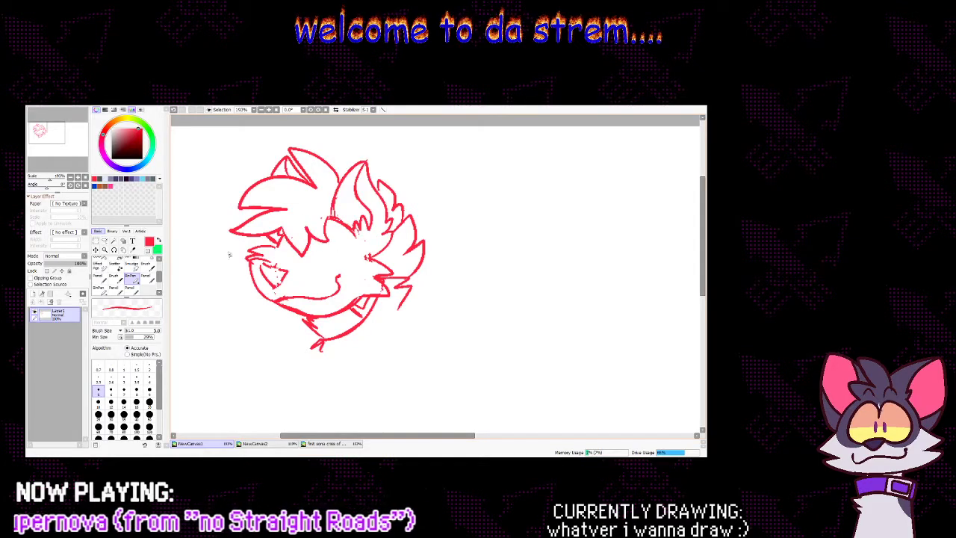
pyautogui.press('-')
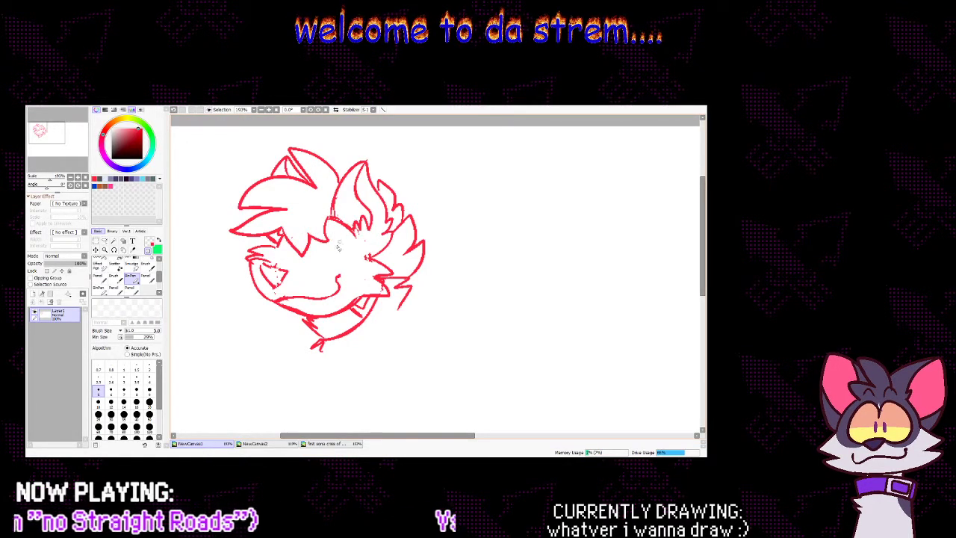
pyautogui.press('-')
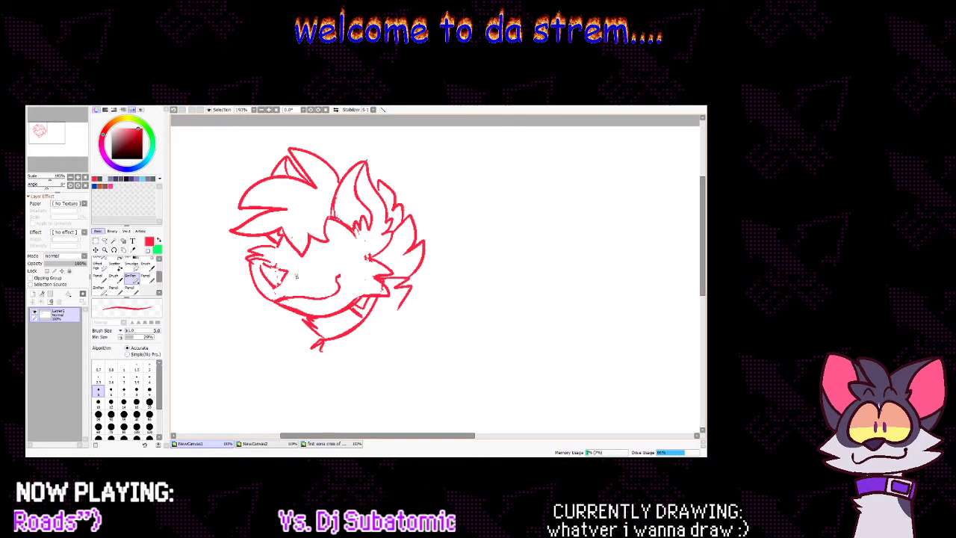
pyautogui.moveTo(285, 236)
pyautogui.mouseDown()
pyautogui.moveTo(276, 265)
pyautogui.moveTo(298, 272)
pyautogui.moveTo(307, 261)
pyautogui.moveTo(345, 259)
pyautogui.moveTo(320, 265)
pyautogui.moveTo(319, 251)
pyautogui.moveTo(313, 268)
pyautogui.moveTo(348, 268)
pyautogui.mouseUp()
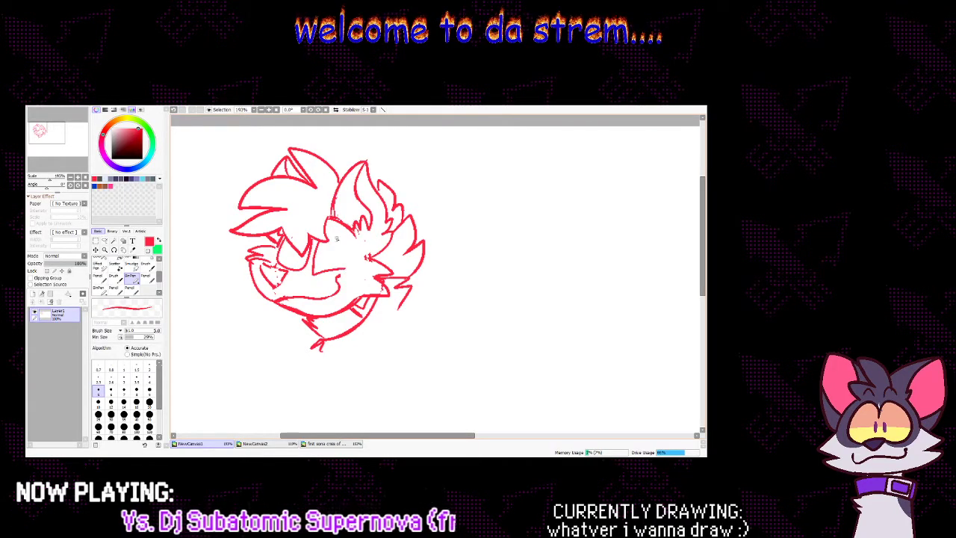
pyautogui.moveTo(326, 231)
pyautogui.mouseDown()
pyautogui.moveTo(345, 243)
pyautogui.moveTo(359, 287)
pyautogui.moveTo(344, 257)
pyautogui.mouseUp()
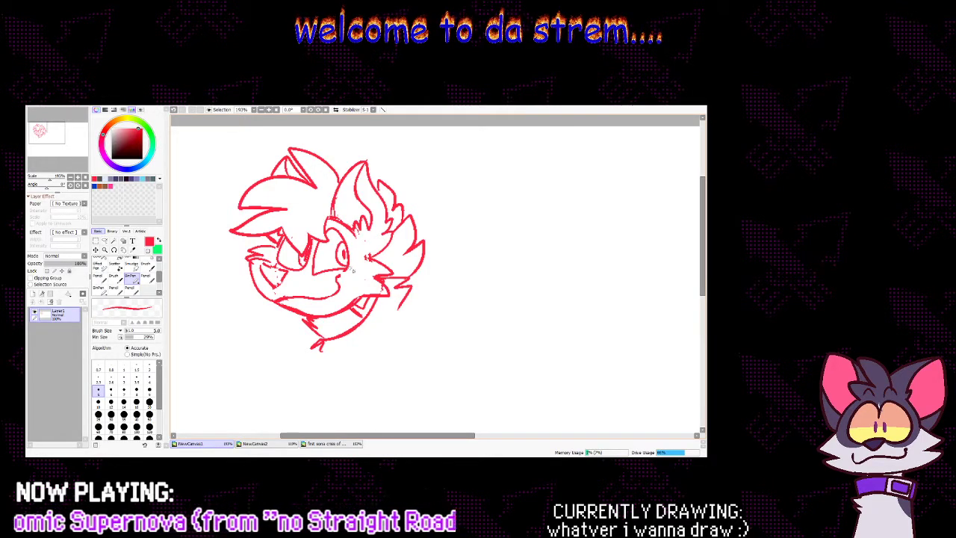
# Sketch the neck below the collar with jagged chest fur and tufts on both sides
pyautogui.moveTo(312, 332)
pyautogui.mouseDown()
pyautogui.moveTo(293, 338)
pyautogui.moveTo(311, 350)
pyautogui.mouseUp()
pyautogui.moveTo(394, 348)
pyautogui.mouseDown()
pyautogui.moveTo(371, 362)
pyautogui.moveTo(323, 363)
pyautogui.moveTo(333, 359)
pyautogui.mouseUp()
pyautogui.moveTo(400, 310); pyautogui.dragTo(411, 347)
pyautogui.moveTo(321, 343); pyautogui.dragTo(310, 366)
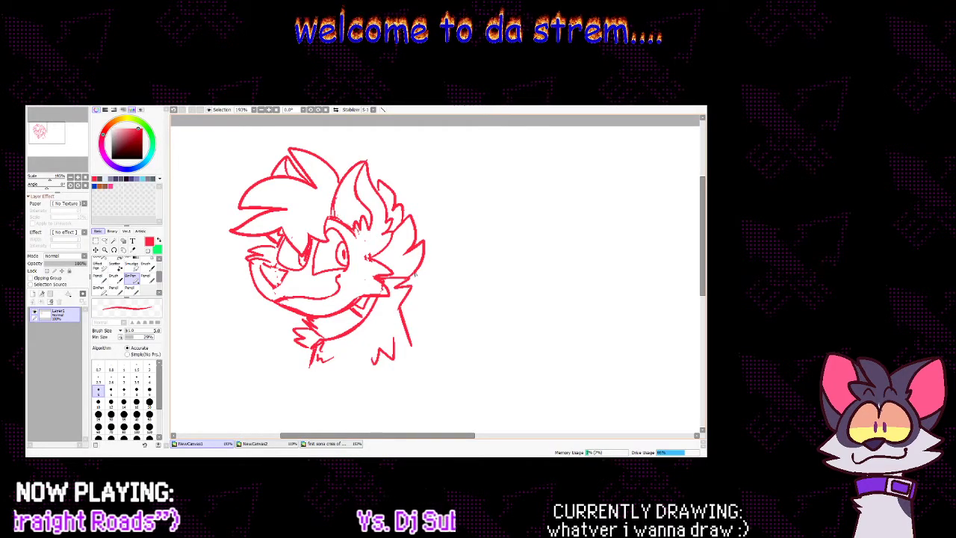
# Erase stray lines beside the cheek, and add small hair marks and spiky fur tufts behind the neck
pyautogui.click(148, 251)
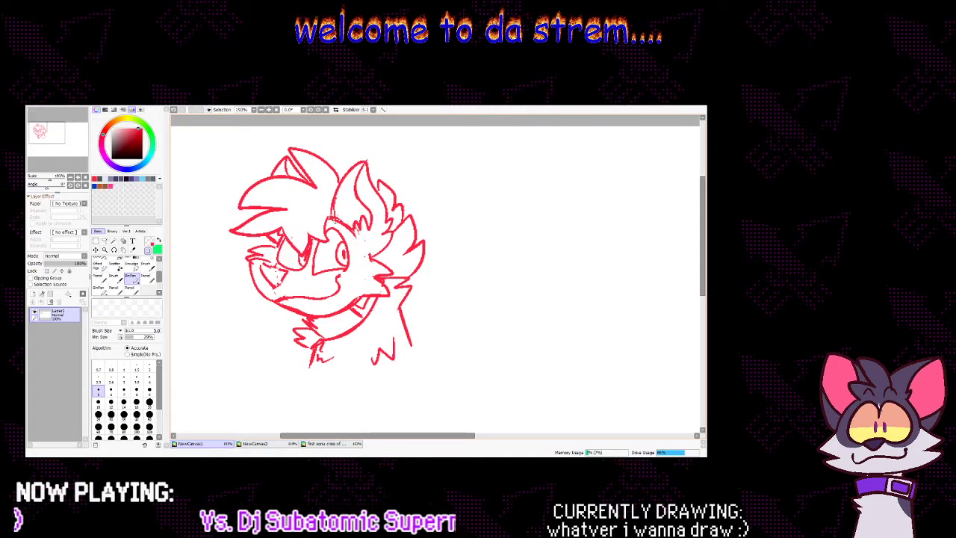
pyautogui.press('a')
pyautogui.moveTo(303, 183); pyautogui.dragTo(319, 200)
pyautogui.moveTo(415, 252)
pyautogui.mouseDown()
pyautogui.moveTo(403, 257)
pyautogui.moveTo(420, 323)
pyautogui.moveTo(444, 330)
pyautogui.moveTo(423, 351)
pyautogui.mouseUp()
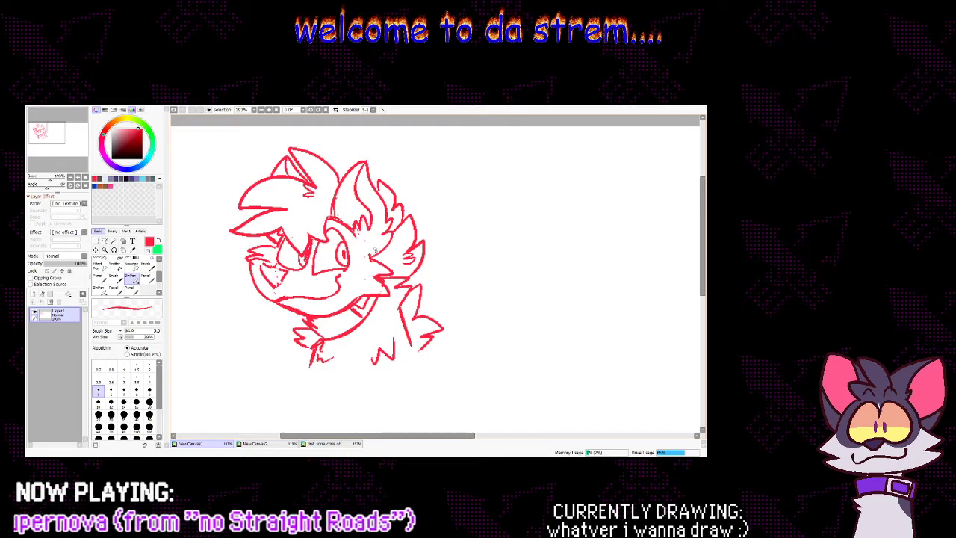
# Erase the nose at the front of the muzzle, redraw it in red, and check the reference character sheet
pyautogui.moveTo(350, 231); pyautogui.dragTo(374, 262)
pyautogui.hotkey('ctrl', 'z')
pyautogui.press('-')
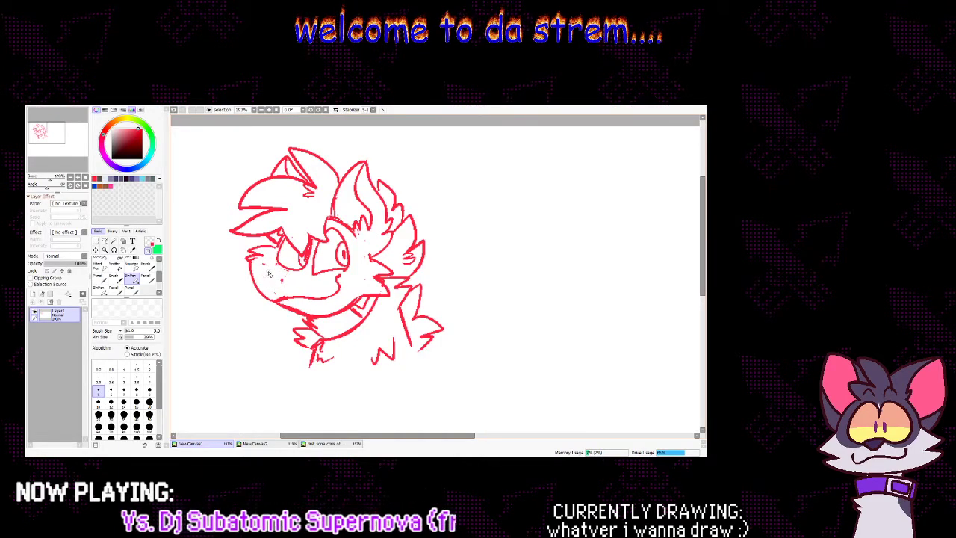
pyautogui.click(148, 250)
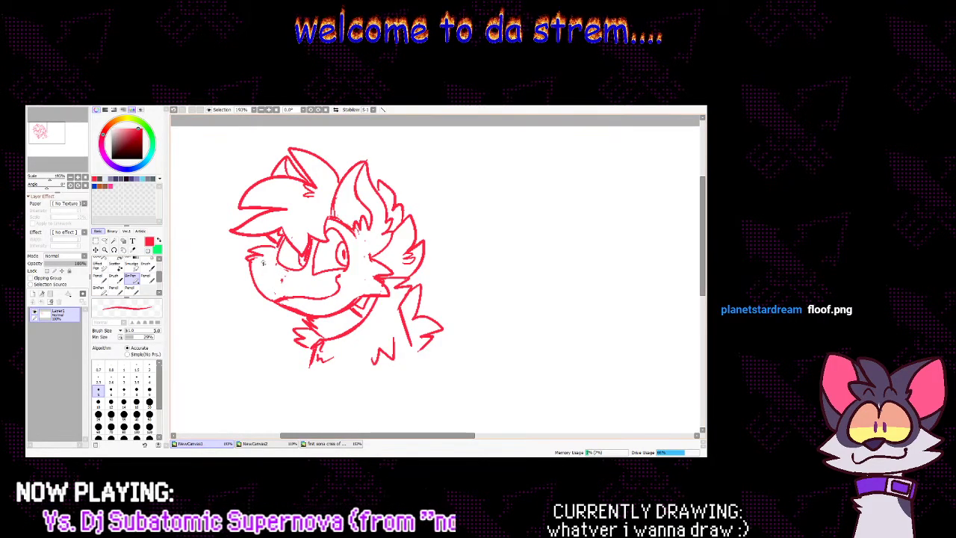
pyautogui.moveTo(259, 262)
pyautogui.mouseDown()
pyautogui.moveTo(283, 271)
pyautogui.moveTo(271, 289)
pyautogui.moveTo(258, 270)
pyautogui.moveTo(321, 273)
pyautogui.moveTo(271, 255)
pyautogui.mouseUp()
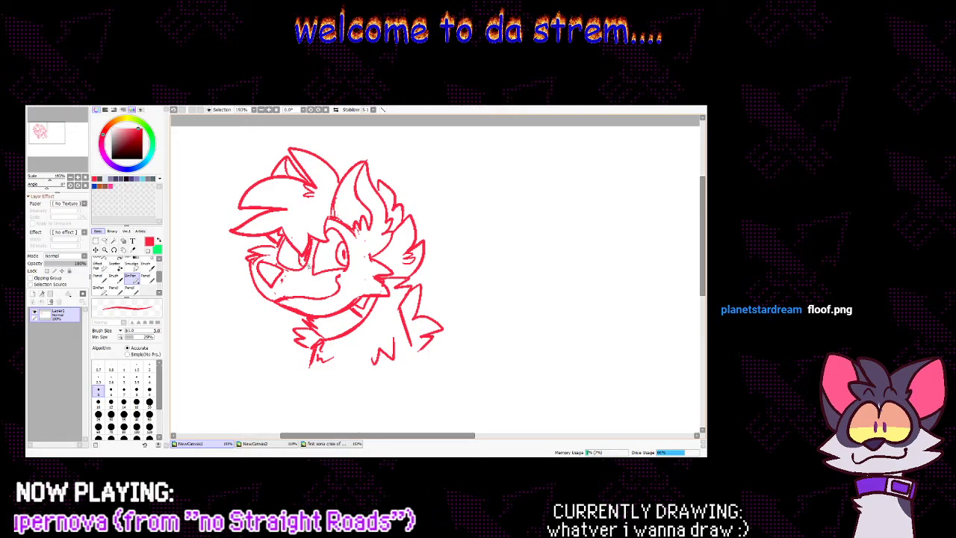
pyautogui.click(322, 444)
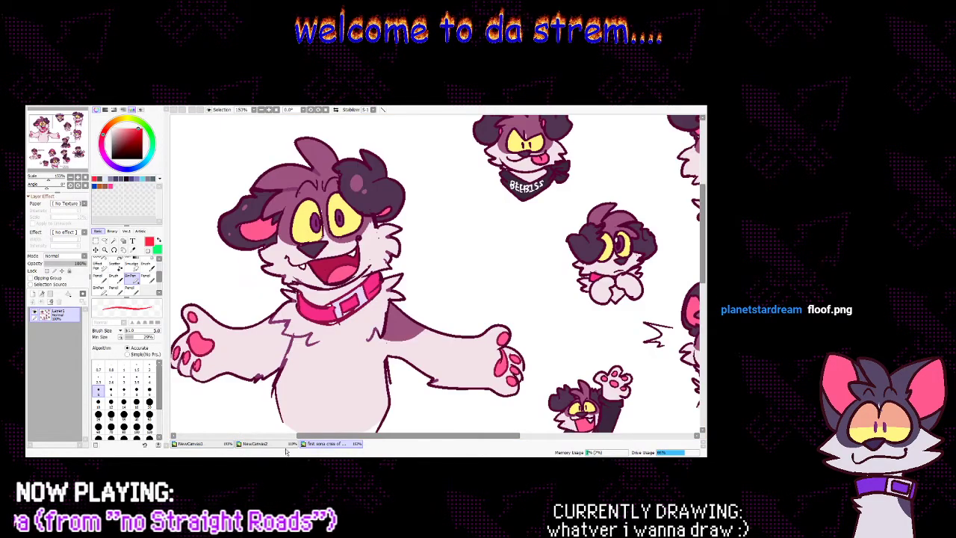
pyautogui.click(224, 444)
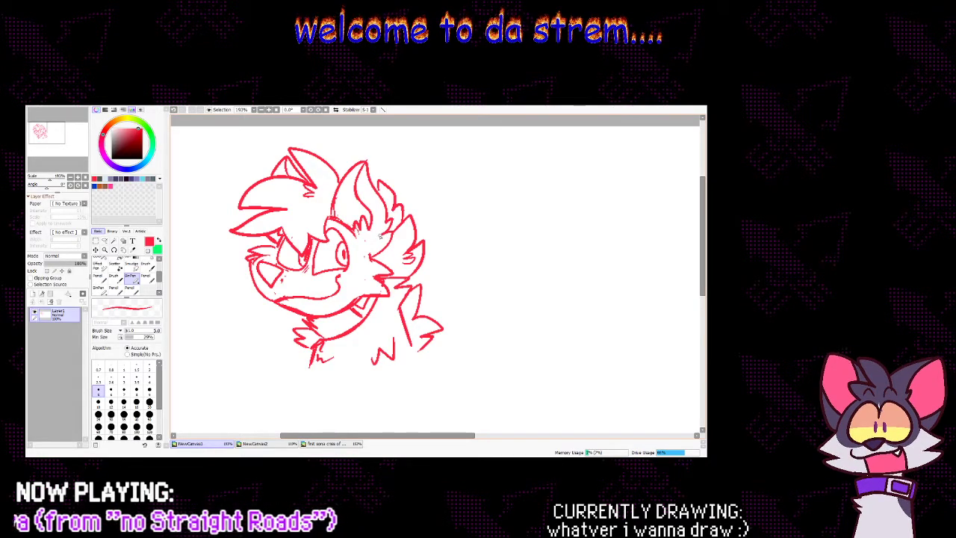
# Clean up the neck fur lines below the collar and erase the stray dots on the muzzle
pyautogui.press('-')
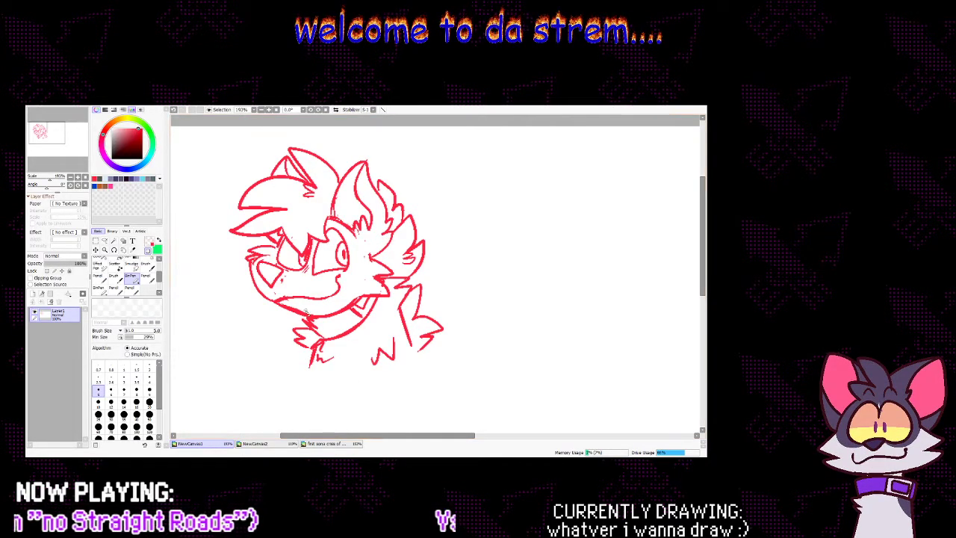
pyautogui.press('-')
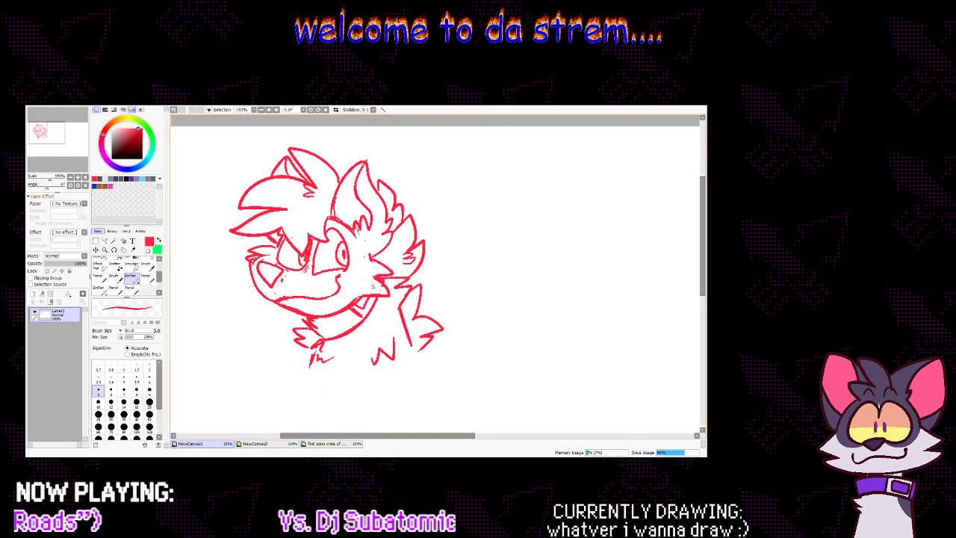
pyautogui.press('-')
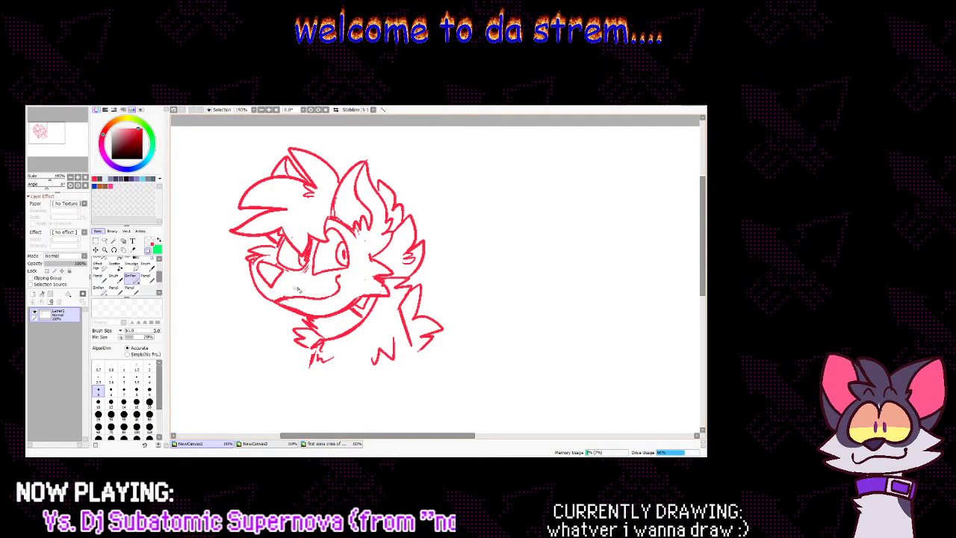
pyautogui.press('-')
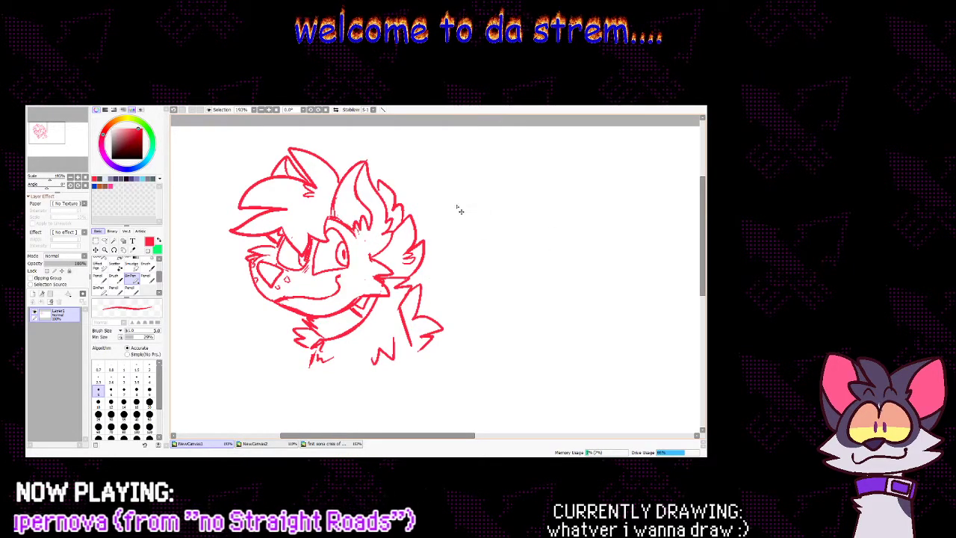
# Handwrite "WHAT IF... HYENA..." in red on two lines beside the head
pyautogui.moveTo(429, 182)
pyautogui.mouseDown()
pyautogui.moveTo(432, 198)
pyautogui.moveTo(449, 183)
pyautogui.moveTo(452, 198)
pyautogui.moveTo(469, 197)
pyautogui.moveTo(476, 181)
pyautogui.moveTo(481, 197)
pyautogui.mouseUp()
pyautogui.moveTo(483, 182)
pyautogui.mouseDown()
pyautogui.moveTo(485, 197)
pyautogui.moveTo(499, 180)
pyautogui.mouseUp()
pyautogui.moveTo(493, 181); pyautogui.dragTo(497, 198)
pyautogui.moveTo(504, 179); pyautogui.dragTo(505, 196)
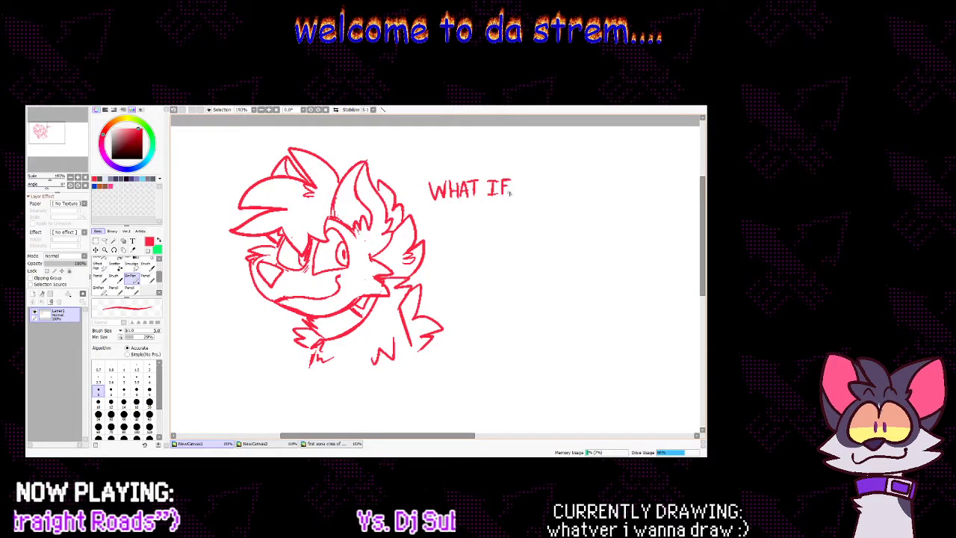
pyautogui.click(515, 192)
pyautogui.moveTo(447, 212)
pyautogui.mouseDown()
pyautogui.moveTo(448, 227)
pyautogui.moveTo(454, 221)
pyautogui.mouseUp()
pyautogui.moveTo(457, 213)
pyautogui.mouseDown()
pyautogui.moveTo(461, 228)
pyautogui.moveTo(476, 228)
pyautogui.moveTo(478, 213)
pyautogui.mouseUp()
pyautogui.moveTo(468, 221)
pyautogui.mouseDown()
pyautogui.moveTo(490, 212)
pyautogui.moveTo(501, 229)
pyautogui.mouseUp()
pyautogui.moveTo(494, 223); pyautogui.dragTo(500, 223)
pyautogui.click(505, 227)
pyautogui.click(509, 227)
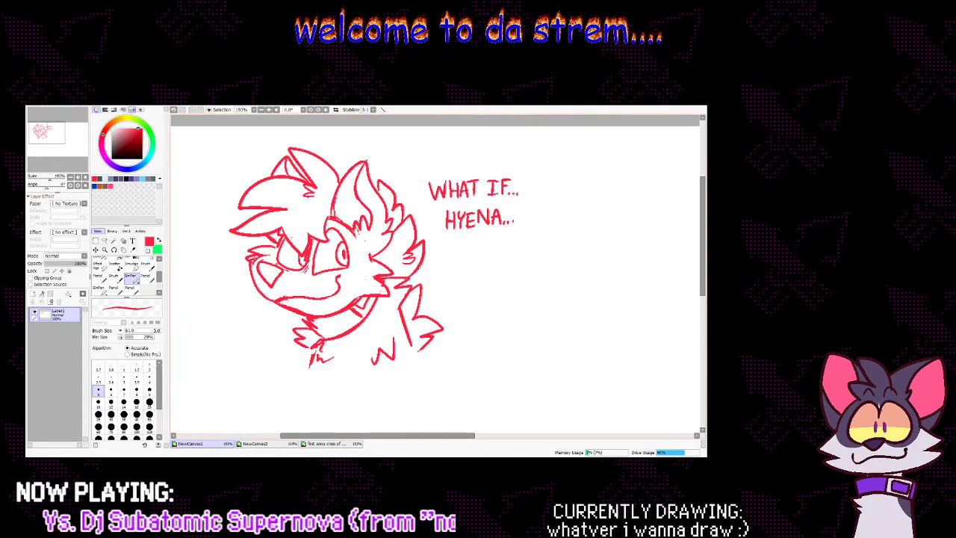
# Add fur marks behind the neck and draw a small lower lip line at the front of the muzzle
pyautogui.moveTo(419, 272); pyautogui.dragTo(416, 286)
pyautogui.press('-')
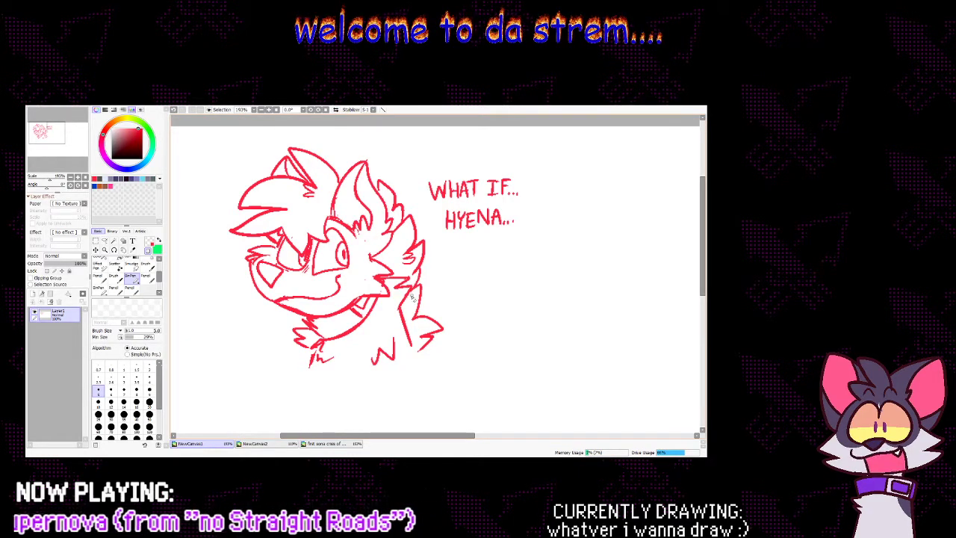
pyautogui.press('-')
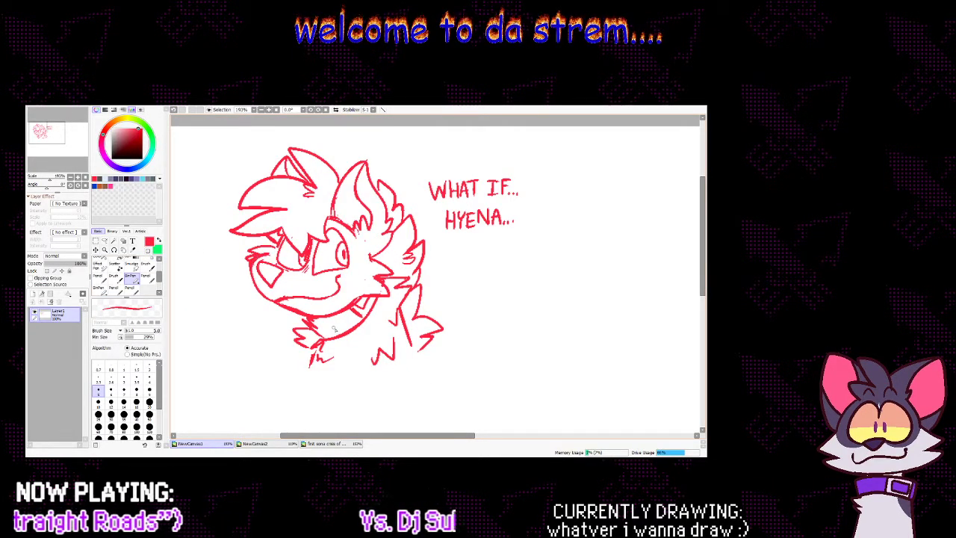
pyautogui.moveTo(258, 295); pyautogui.dragTo(286, 309)
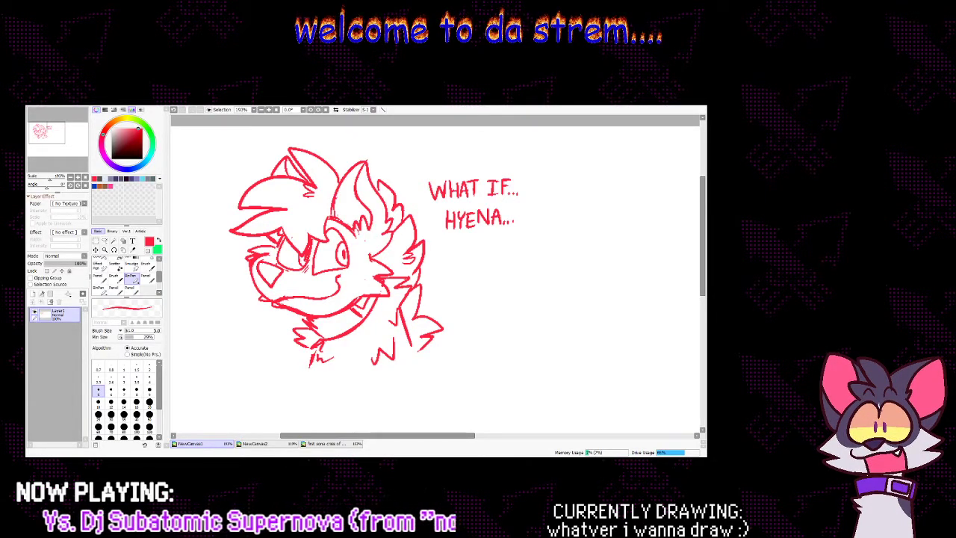
# Rework the bangs between the eyes and tidy the lip line under the muzzle
pyautogui.moveTo(269, 215); pyautogui.dragTo(289, 216)
pyautogui.press('-')
pyautogui.press('e')
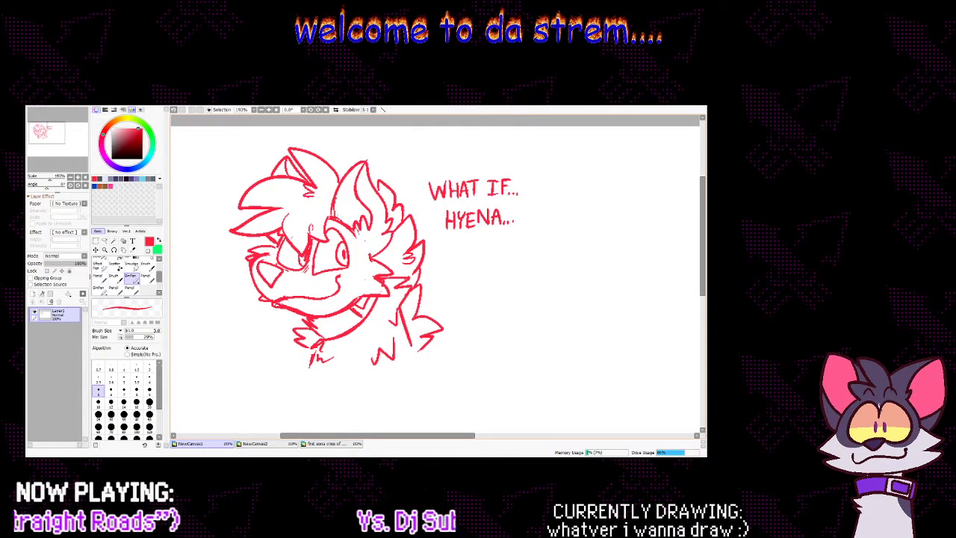
pyautogui.moveTo(264, 301); pyautogui.dragTo(275, 302)
pyautogui.press('-')
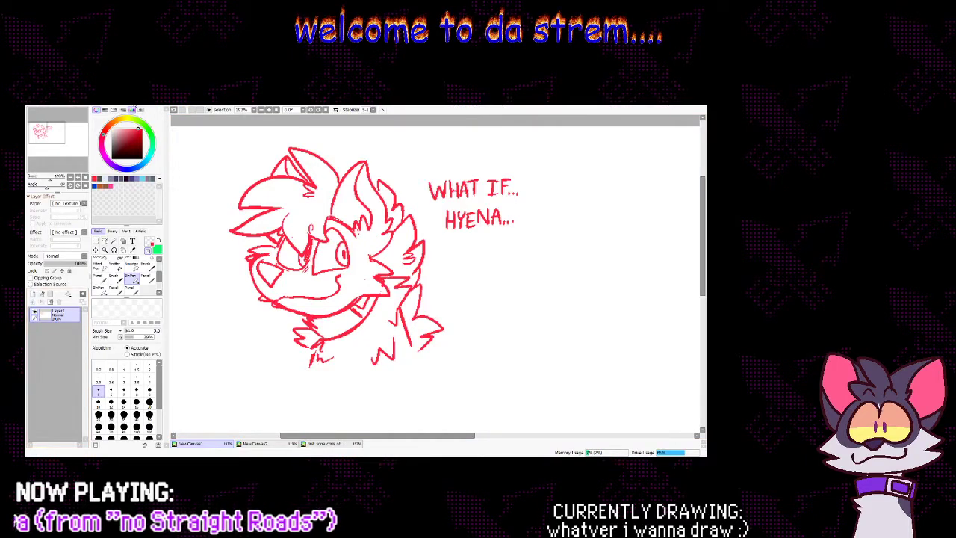
# Recolor the whole red sketch and its lettering to dark purple with color adjustments
pyautogui.click(225, 123)
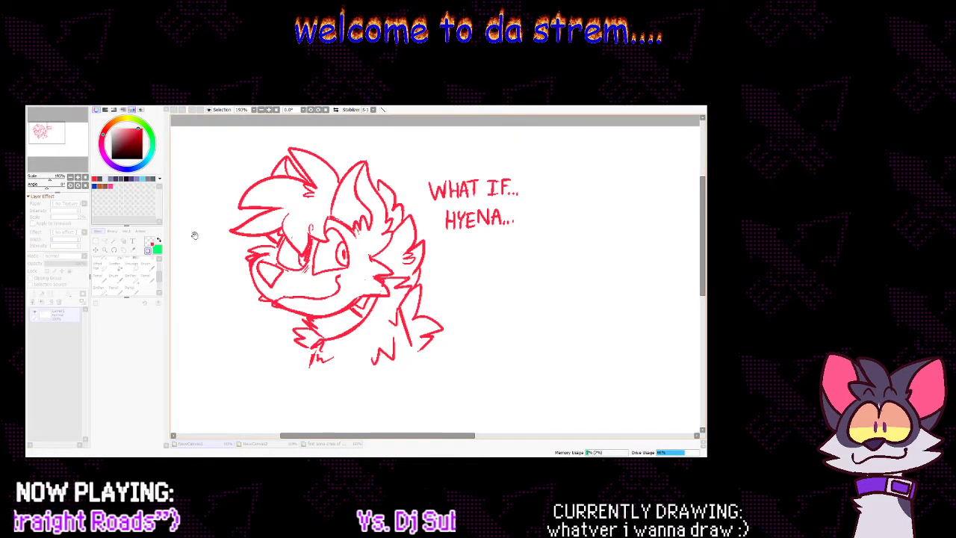
pyautogui.press('Return')
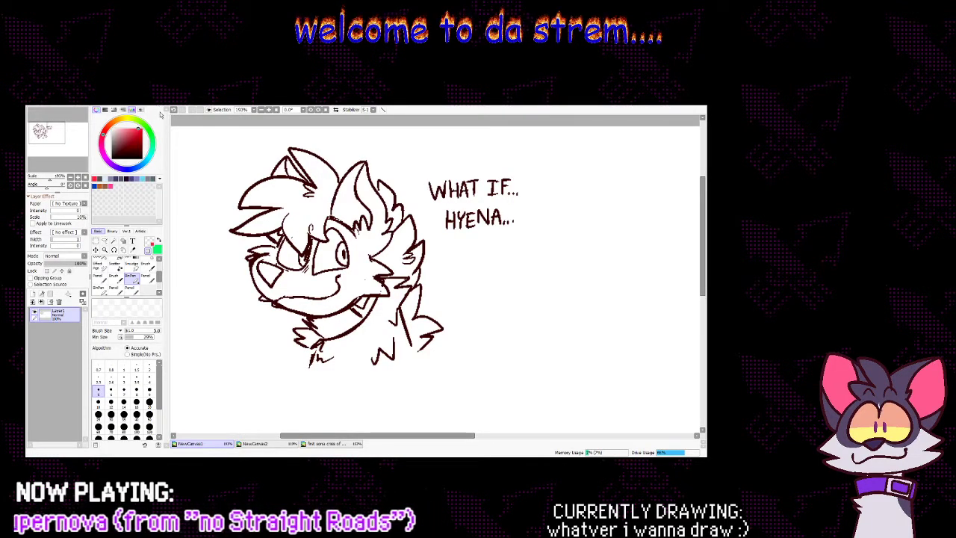
pyautogui.click(210, 113)
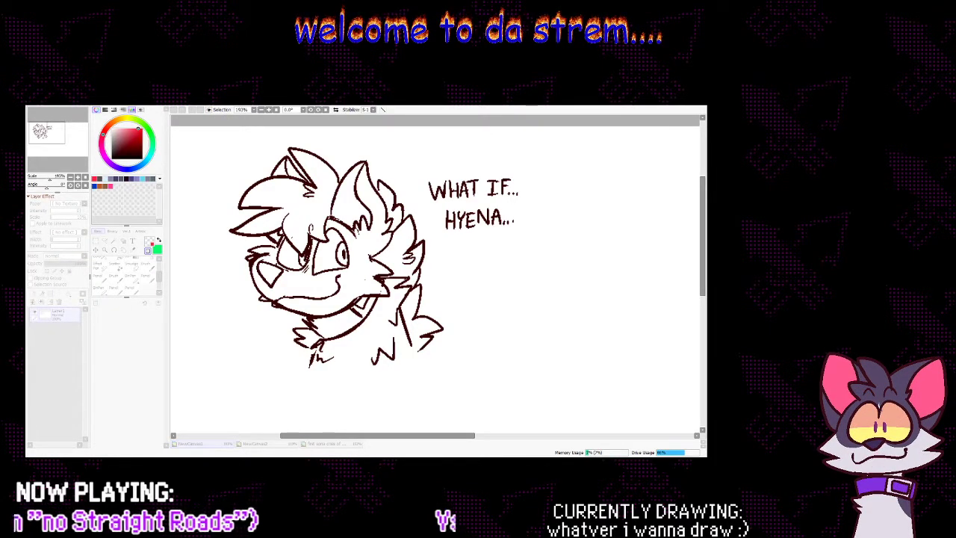
pyautogui.moveTo(588, 158); pyautogui.dragTo(554, 162)
pyautogui.click(597, 203)
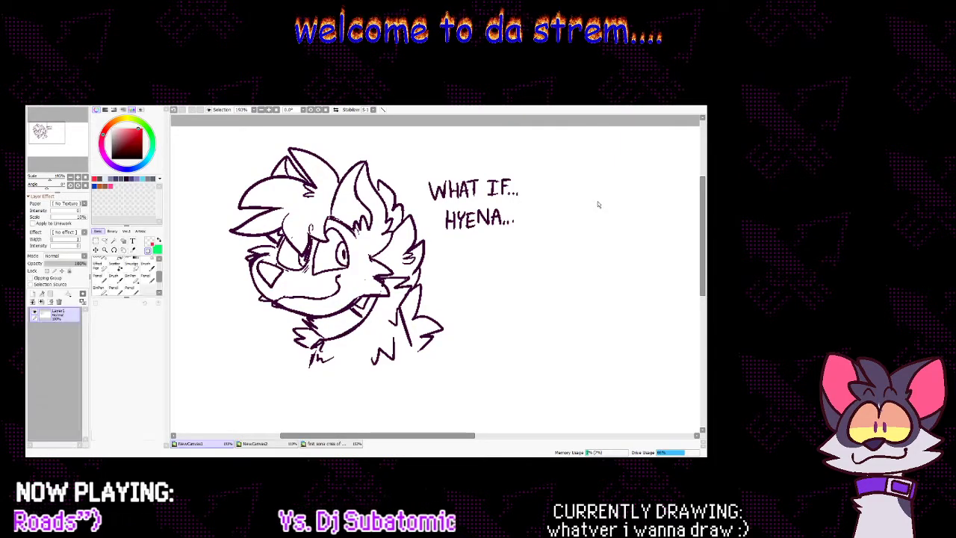
# Sample the line art's dark purple for the BinPen and add a new layer beneath the line art
pyautogui.press('alt')
pyautogui.click(325, 237)
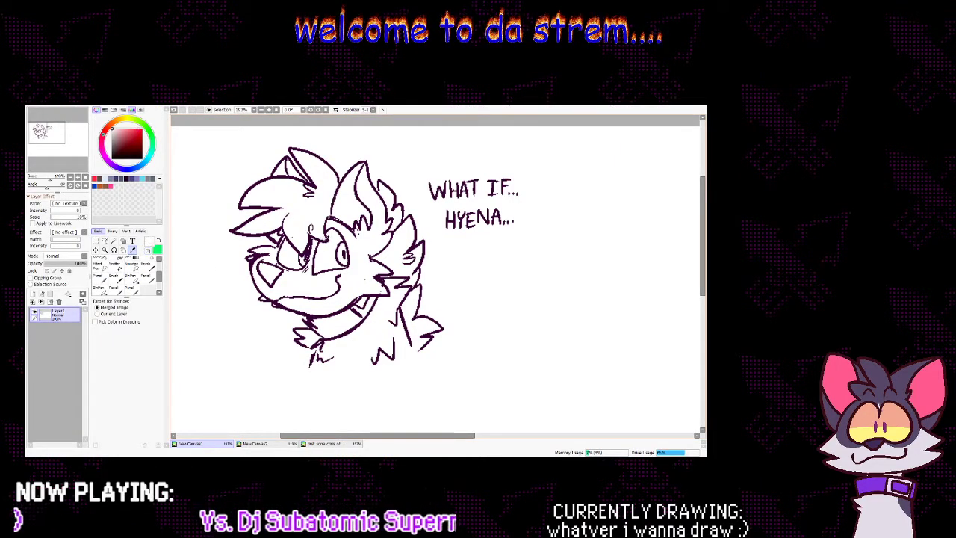
pyautogui.click(132, 275)
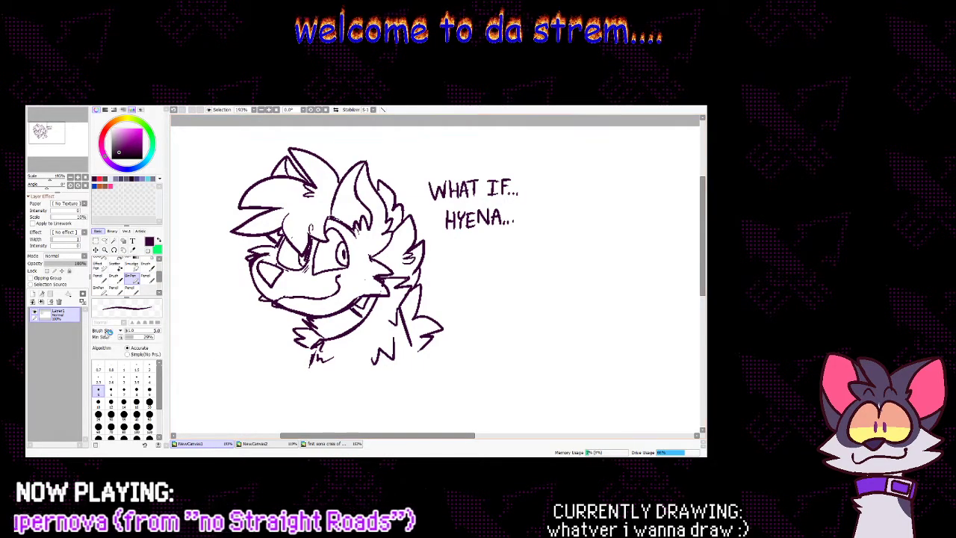
pyautogui.click(33, 293)
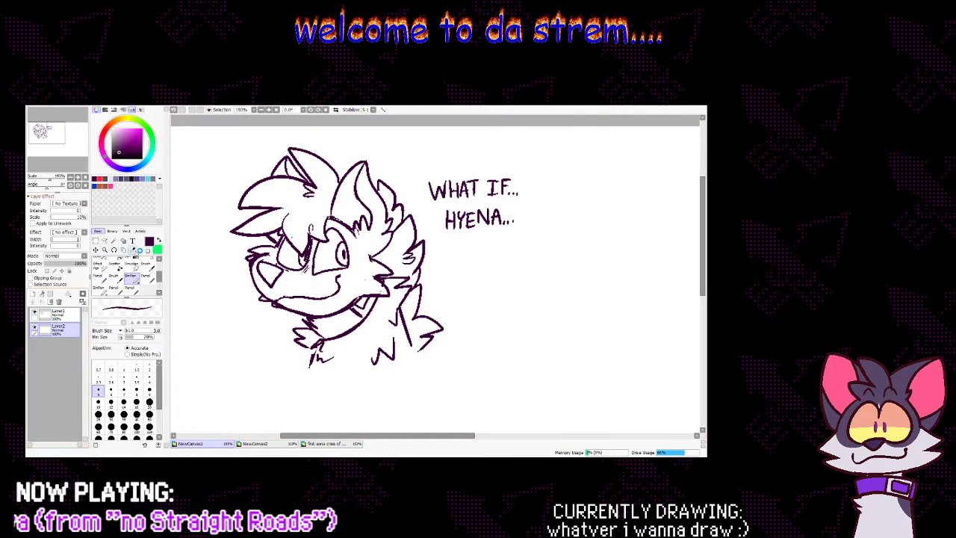
# Sample the mauve of the reference character's eye patch and outline the mask's lower edge beneath the eyes
pyautogui.click(331, 444)
pyautogui.keyDown('alt'); pyautogui.click(358, 235); pyautogui.keyUp('alt')
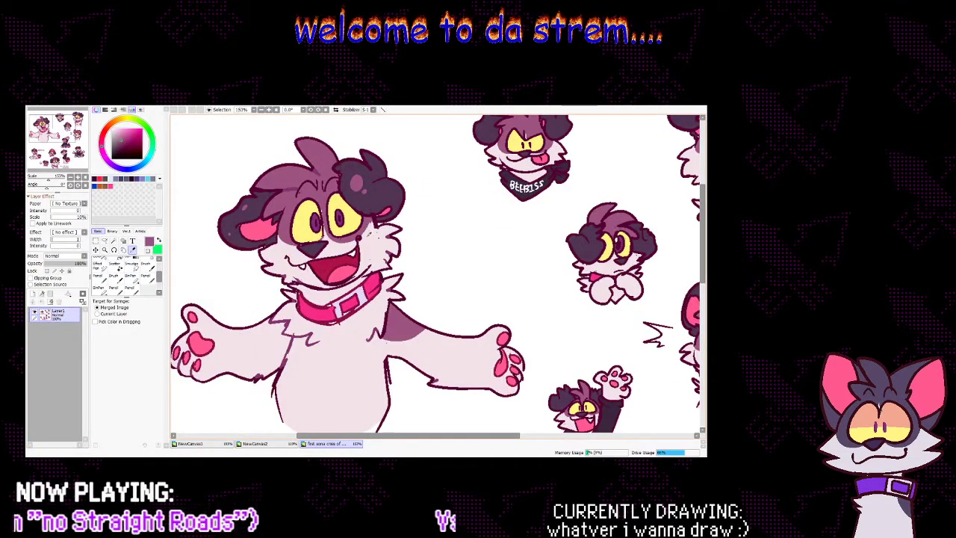
pyautogui.click(188, 444)
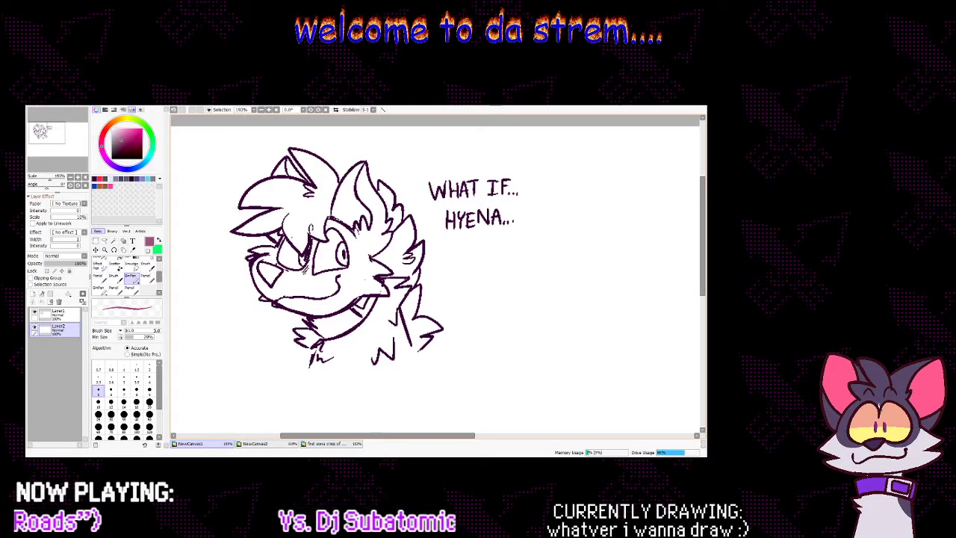
pyautogui.moveTo(308, 277)
pyautogui.mouseDown()
pyautogui.moveTo(340, 275)
pyautogui.moveTo(369, 257)
pyautogui.mouseUp()
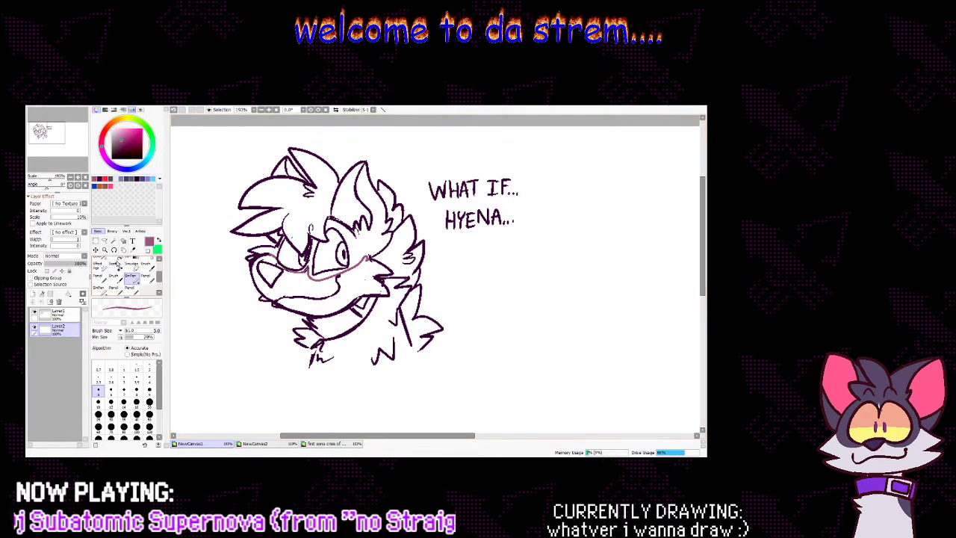
# Fill the mask area between the eyes and around the near eye up to the ear with mauve
pyautogui.click(119, 260)
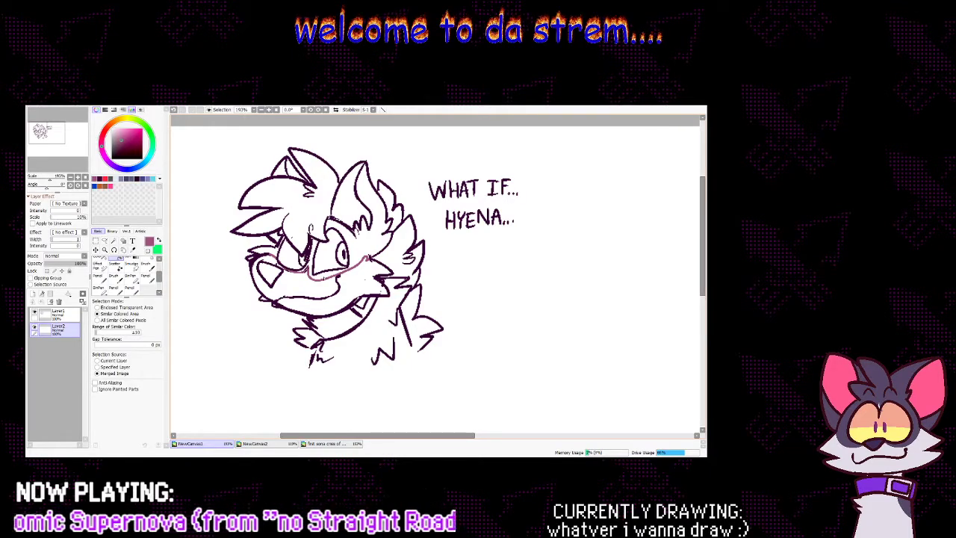
pyautogui.click(325, 277)
pyautogui.click(359, 254)
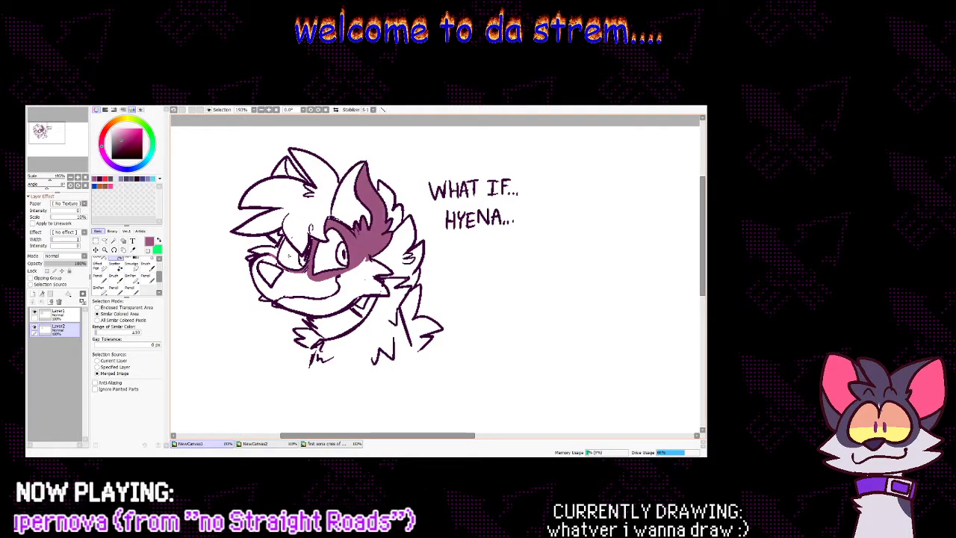
# Undo the mauve fill tried on the far cheek tuft and color the mask around the far eye instead
pyautogui.click(266, 251)
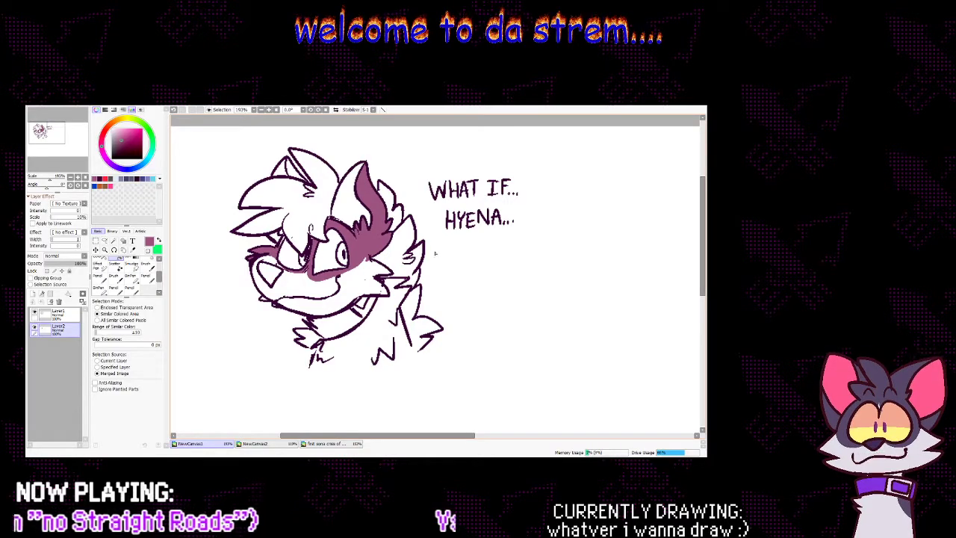
pyautogui.hotkey('ctrl', 'z')
pyautogui.hotkey('ctrl', 'z')
pyautogui.click(132, 279)
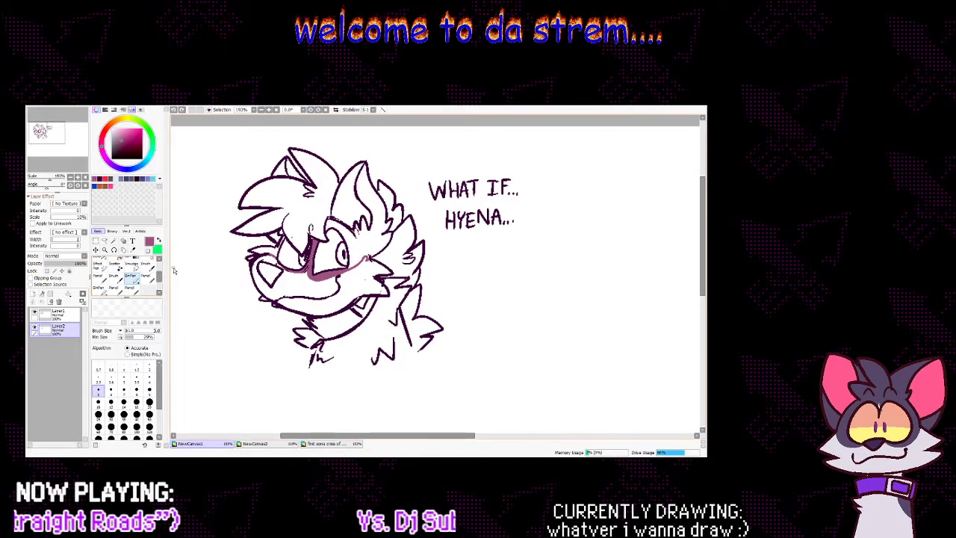
pyautogui.hotkey('ctrl', 'y')
pyautogui.click(149, 251)
pyautogui.moveTo(277, 258); pyautogui.dragTo(280, 266)
pyautogui.click(149, 250)
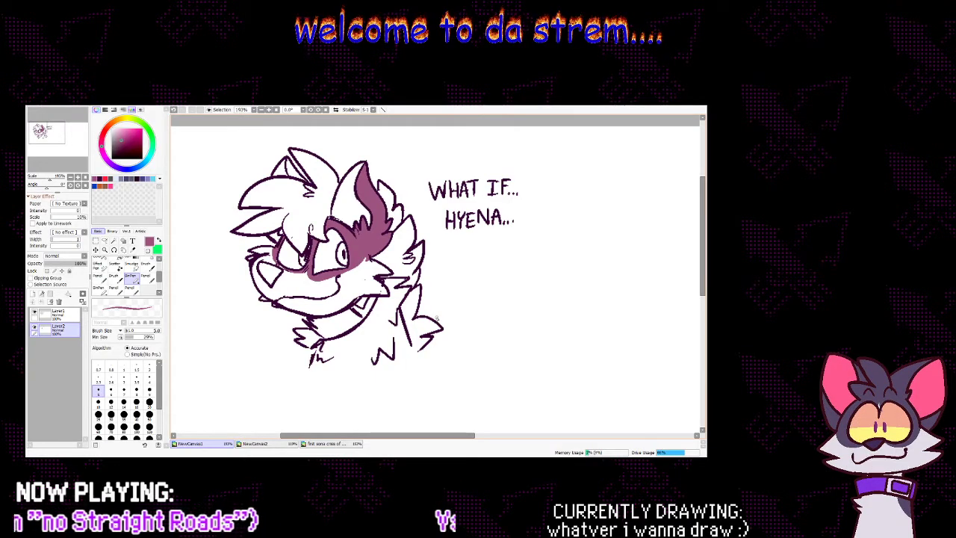
# Sample a dark purple from the reference sheet and fill the near ear, the far ear and the gap under the bangs
pyautogui.click(257, 444)
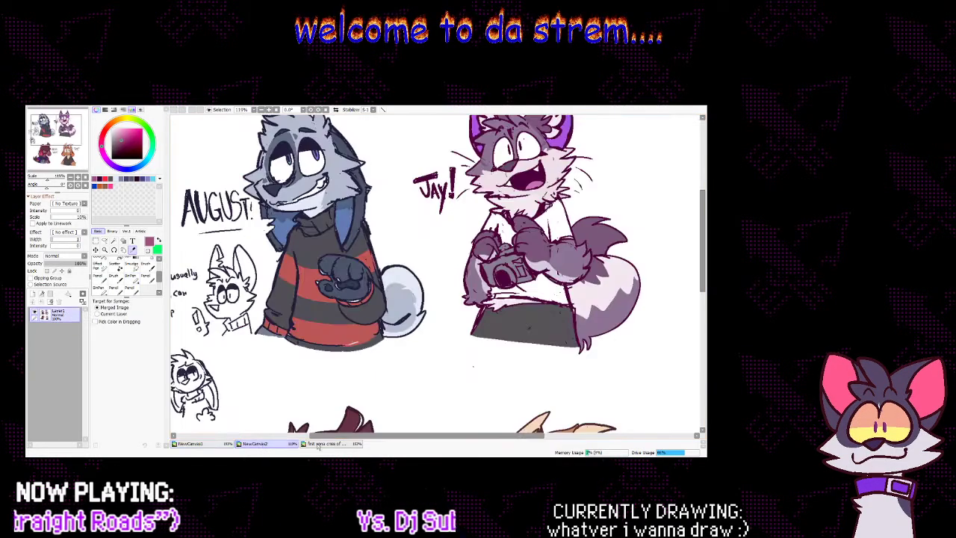
pyautogui.click(327, 444)
pyautogui.click(188, 444)
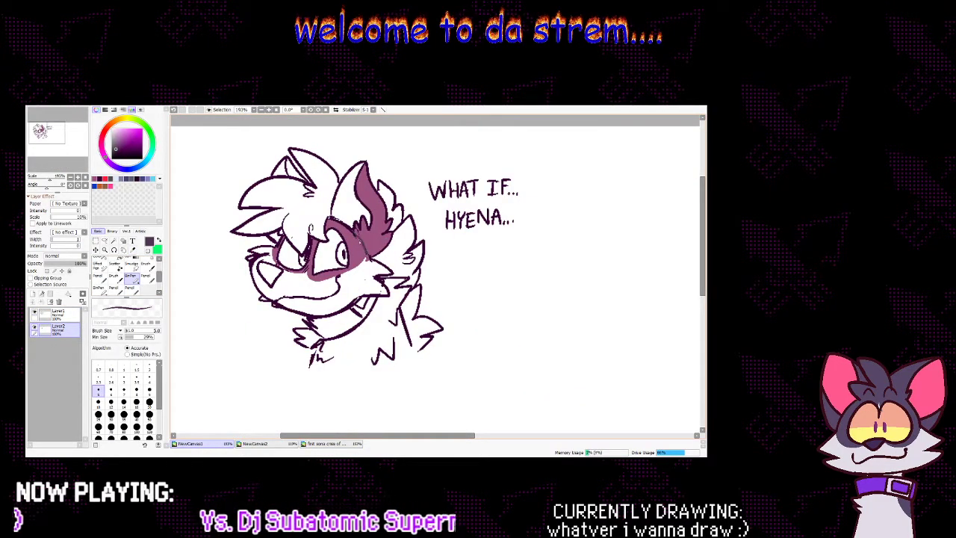
pyautogui.click(121, 260)
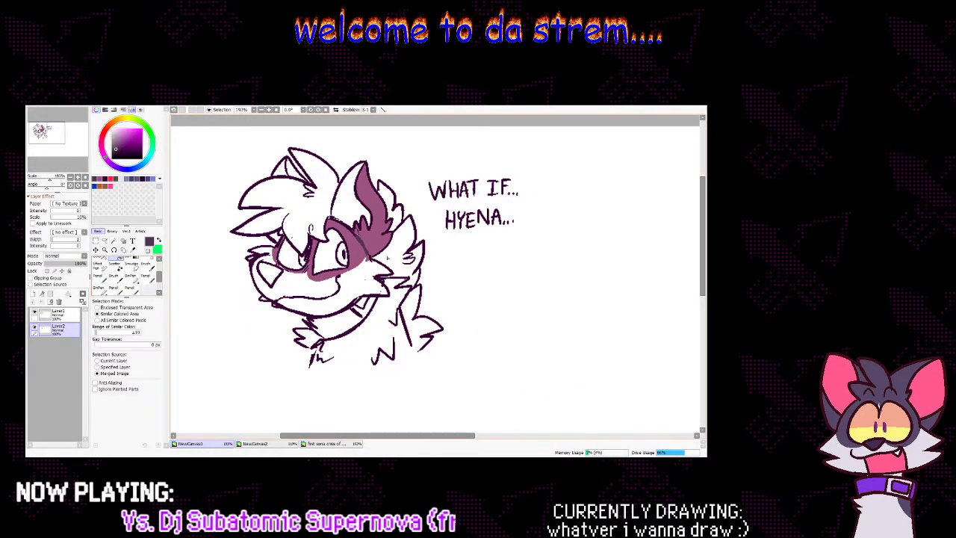
pyautogui.click(375, 217)
pyautogui.click(294, 172)
pyautogui.click(275, 237)
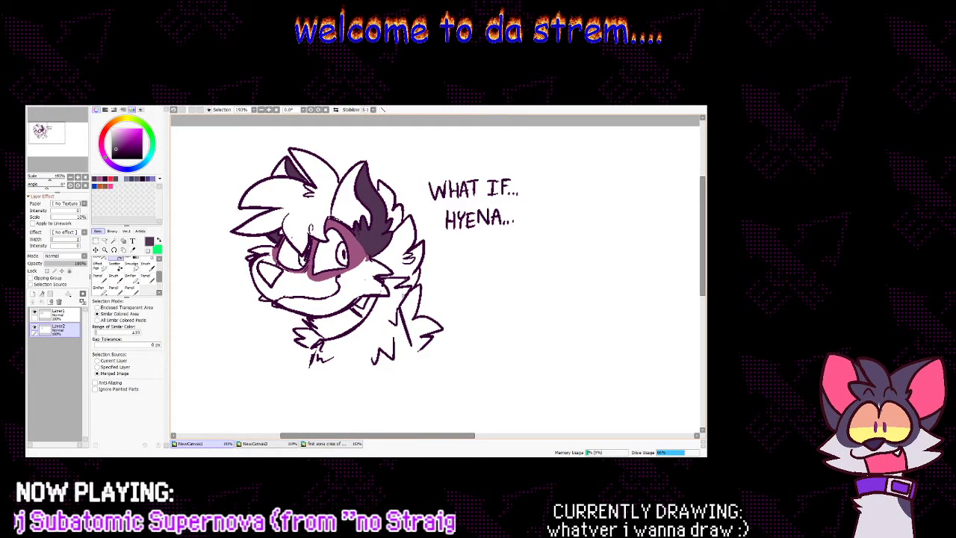
# Sample the inner-ear pink from the reference character and try filling the hyena's bangs and near inner ear with it
pyautogui.click(335, 443)
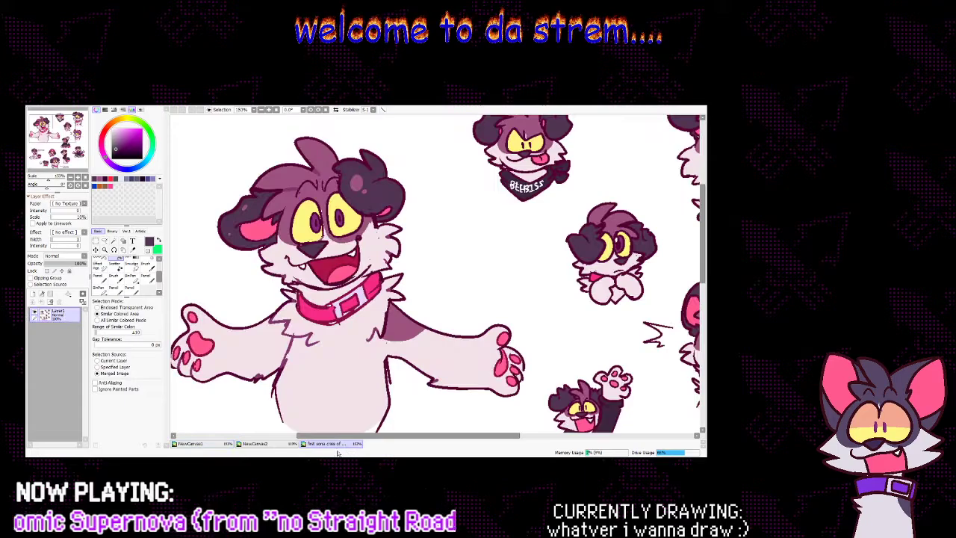
pyautogui.click(133, 250)
pyautogui.click(258, 228)
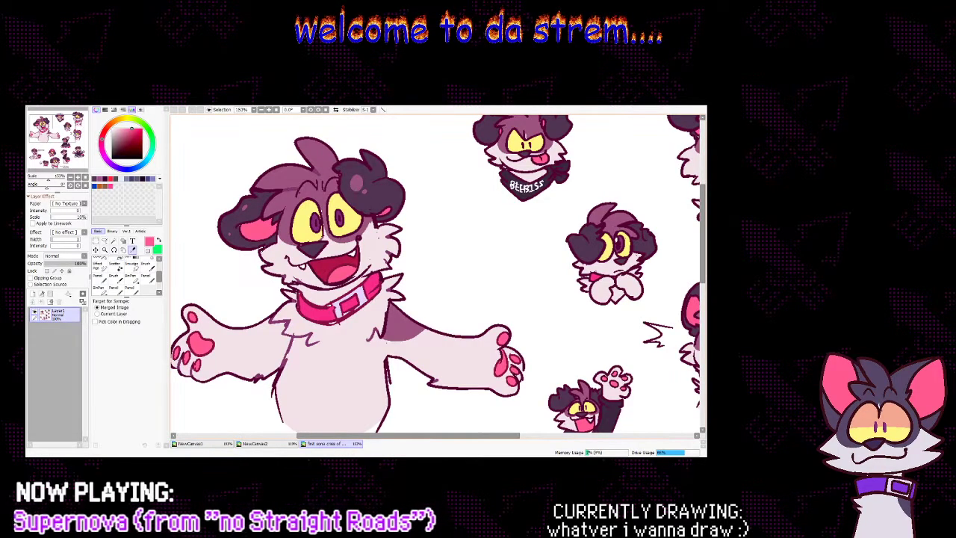
pyautogui.click(216, 446)
pyautogui.click(121, 259)
pyautogui.click(299, 212)
pyautogui.click(354, 210)
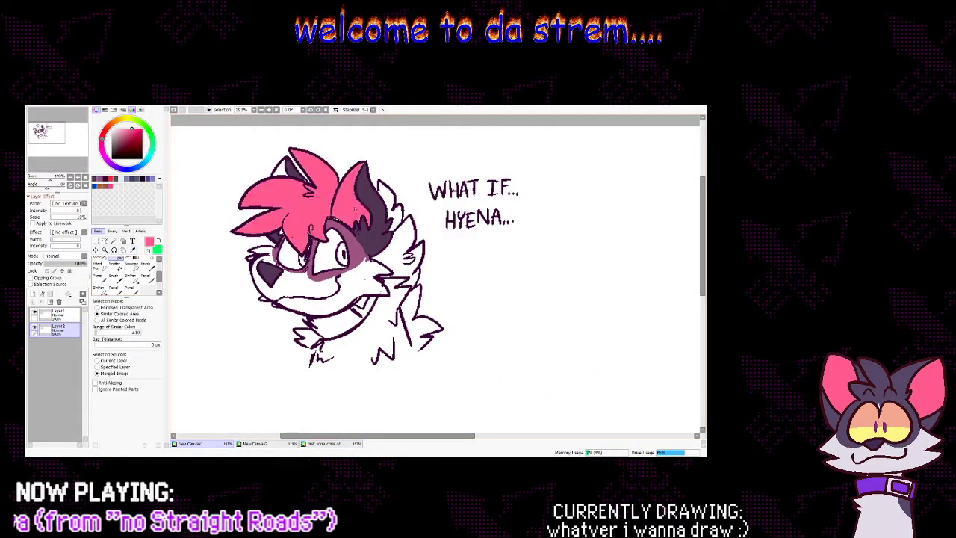
# Undo the pink fills, close the line gap at the near ear's base, and fill both inner ears with pink
pyautogui.click(134, 280)
pyautogui.hotkey('ctrl', 'z')
pyautogui.hotkey('ctrl', 'z')
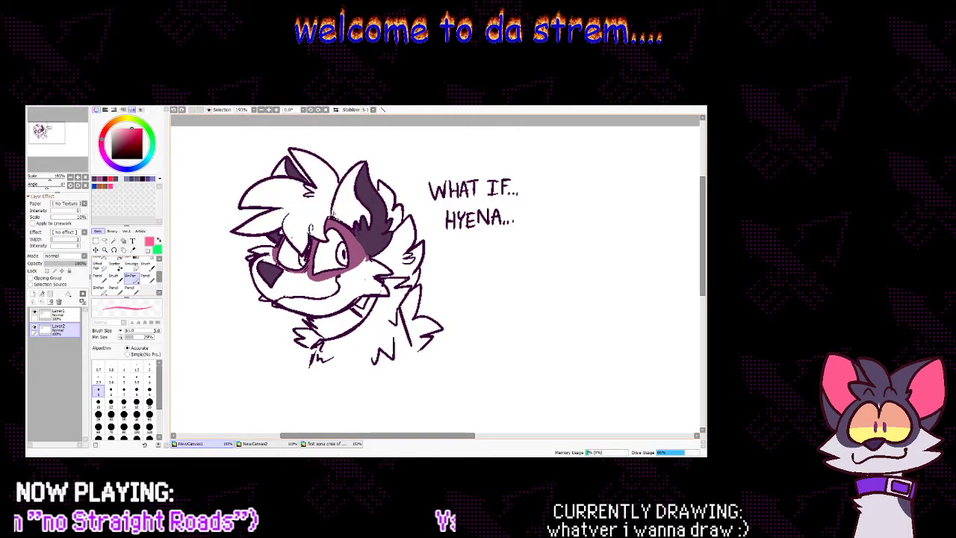
pyautogui.moveTo(334, 216); pyautogui.dragTo(339, 219)
pyautogui.click(121, 259)
pyautogui.click(352, 201)
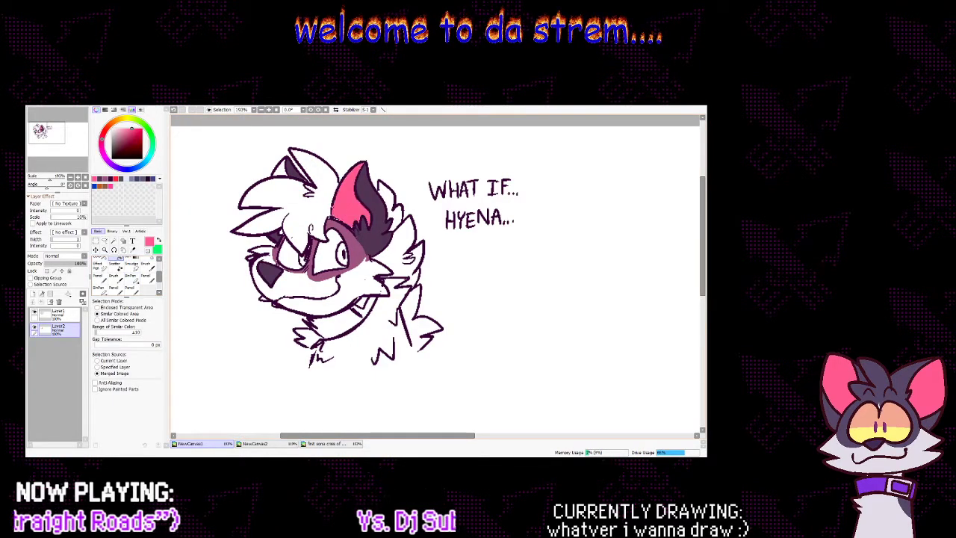
pyautogui.click(280, 168)
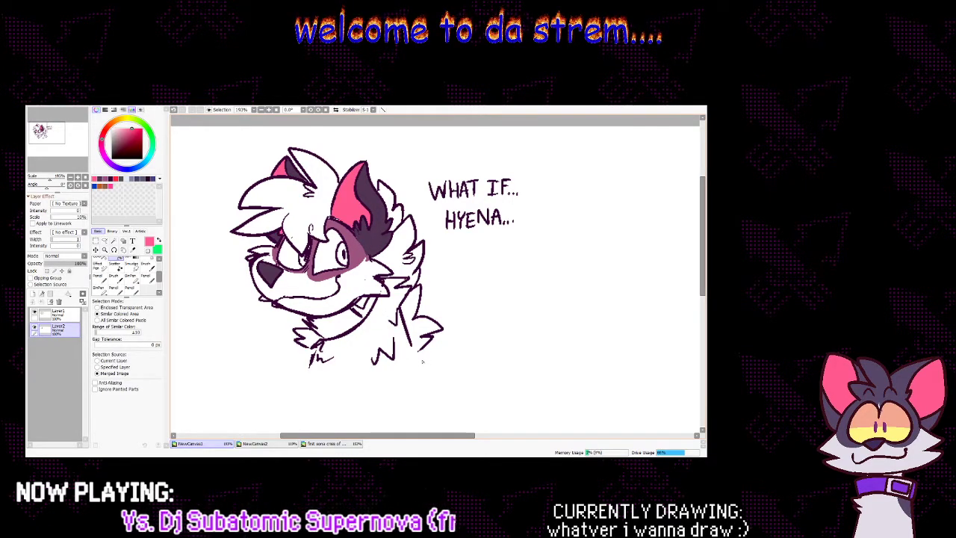
# Sample the mauve highlight on the reference character's ear and dab small highlights on the near ear's dark area
pyautogui.click(139, 255)
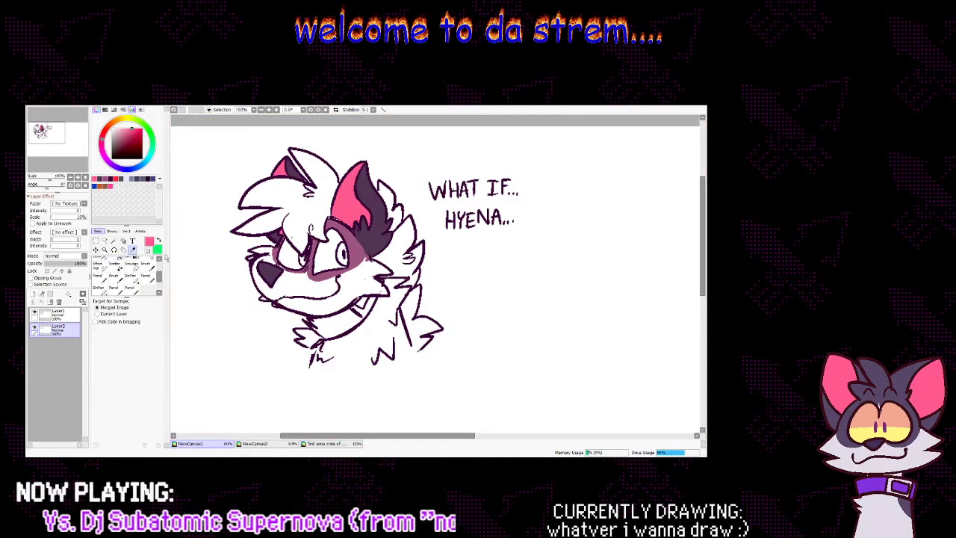
pyautogui.click(342, 446)
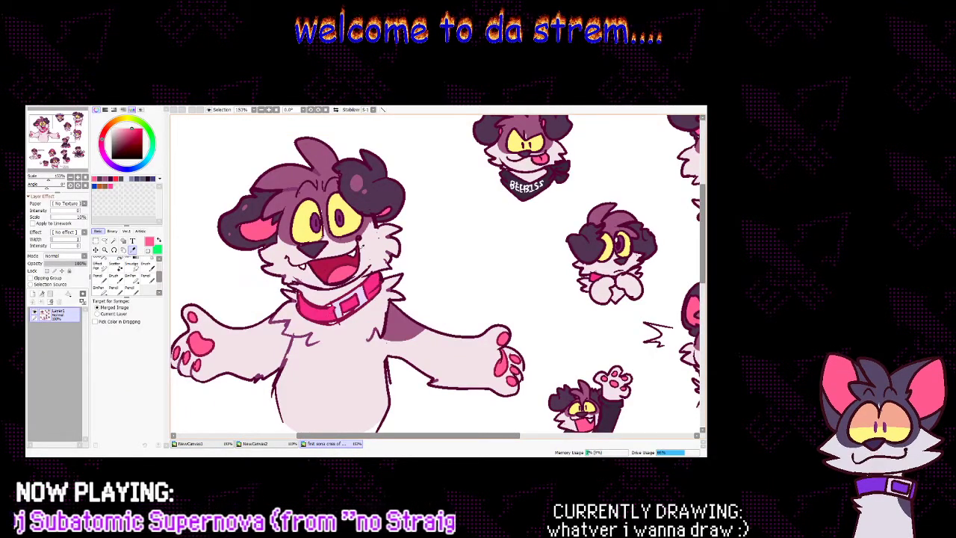
pyautogui.click(357, 187)
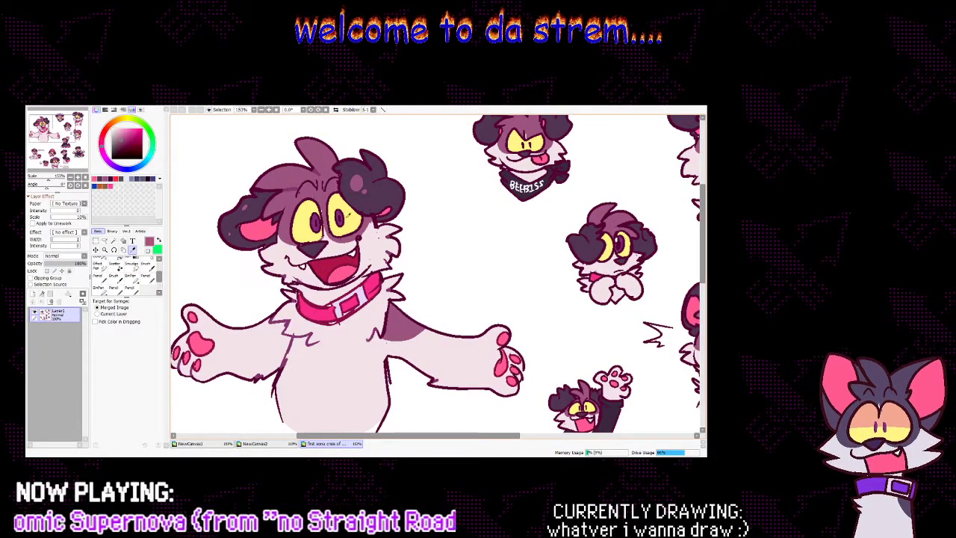
pyautogui.click(225, 446)
pyautogui.click(132, 279)
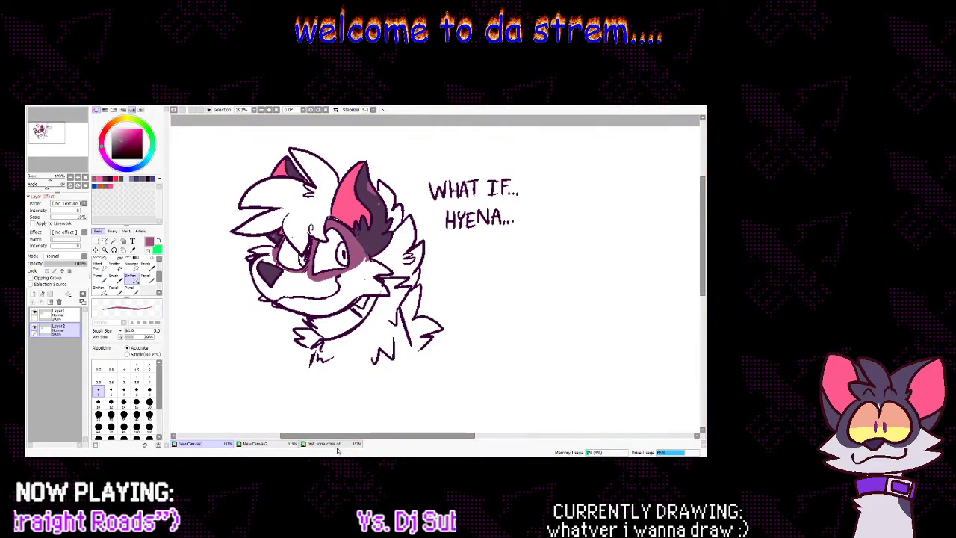
# Try filling the bangs with the pink sampled from the near inner ear
pyautogui.click(133, 250)
pyautogui.click(360, 207)
pyautogui.click(120, 259)
pyautogui.click(311, 222)
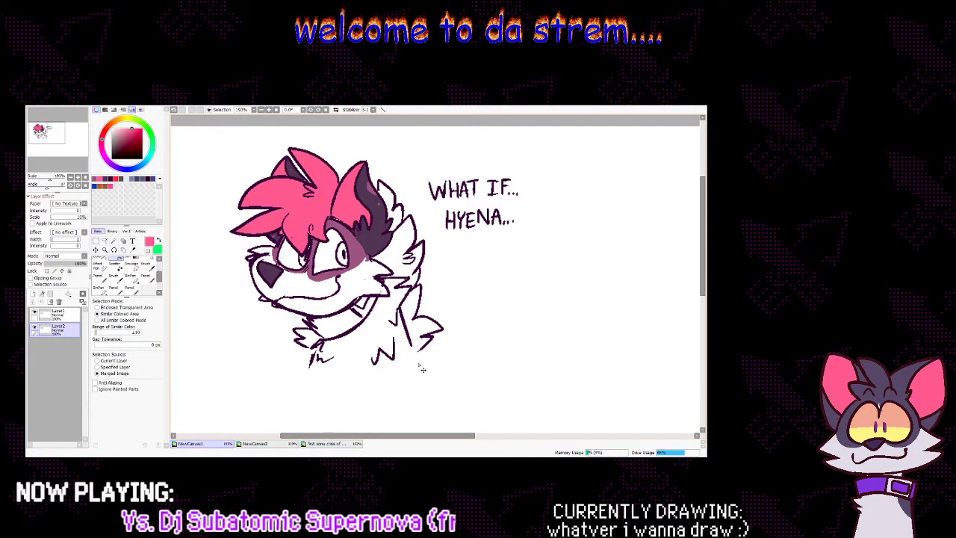
pyautogui.hotkey('ctrl', 'z')
# Sample the pale pink fur color from the reference character and fill the muzzle and lower face with it
pyautogui.click(133, 250)
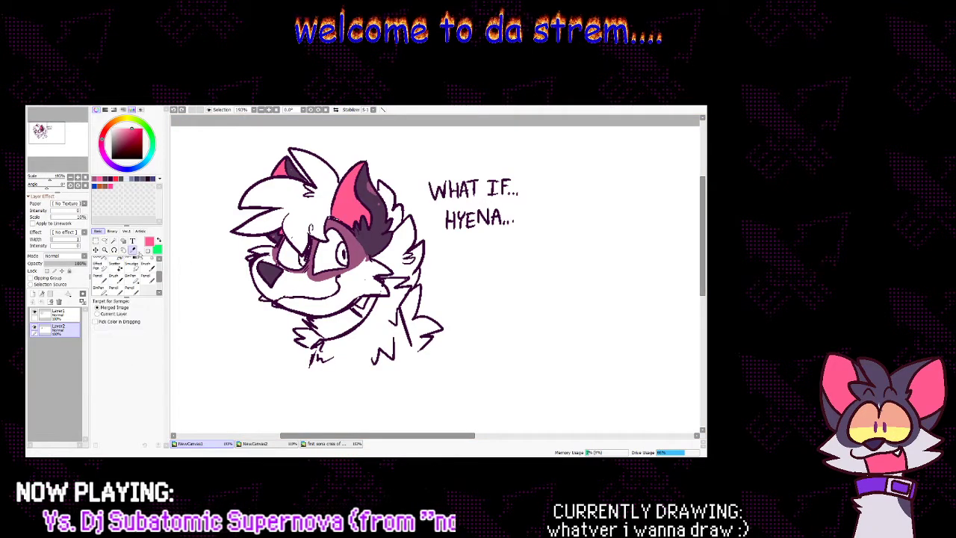
pyautogui.click(321, 444)
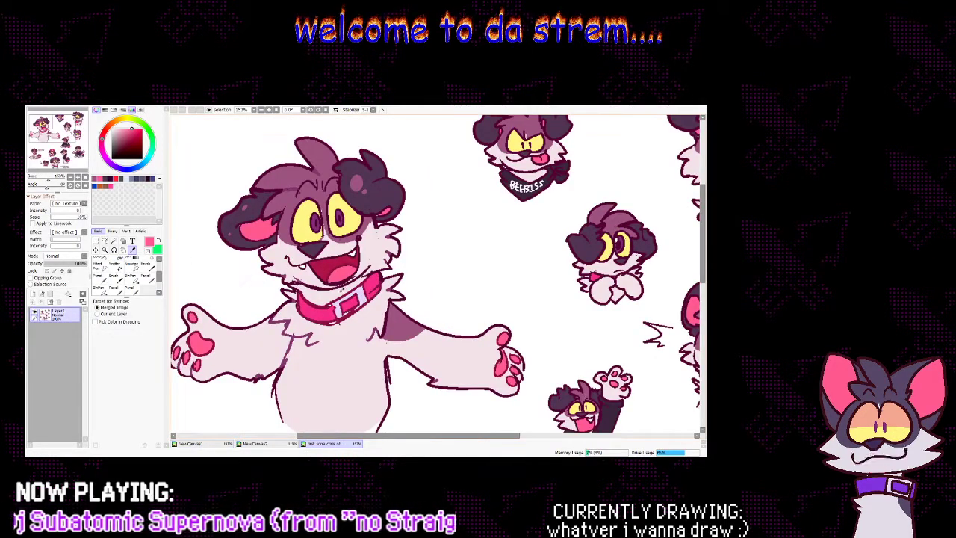
pyautogui.click(202, 444)
pyautogui.click(118, 264)
pyautogui.click(118, 259)
pyautogui.click(317, 301)
pyautogui.click(291, 290)
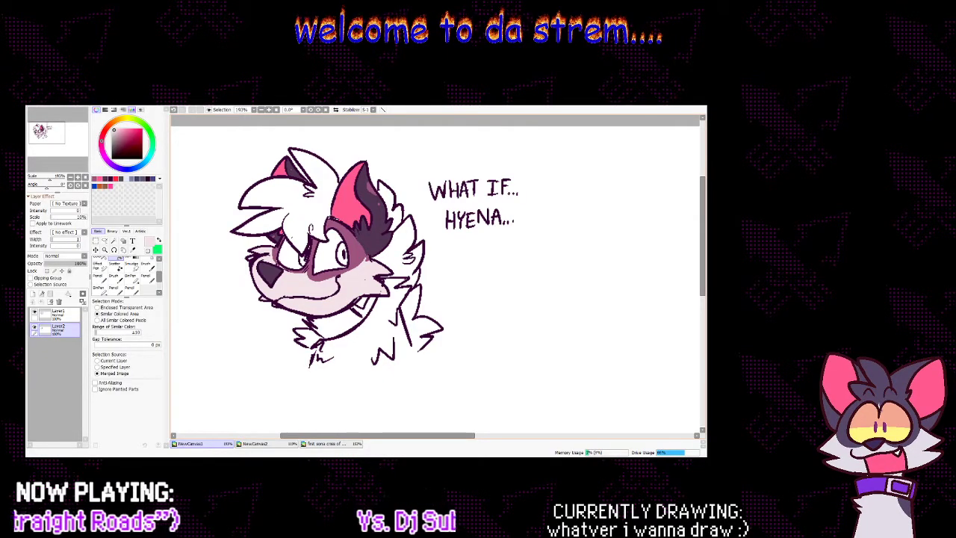
# Close off the bottom of the chest with a curved pale pink line and fill the neck and chest
pyautogui.click(131, 279)
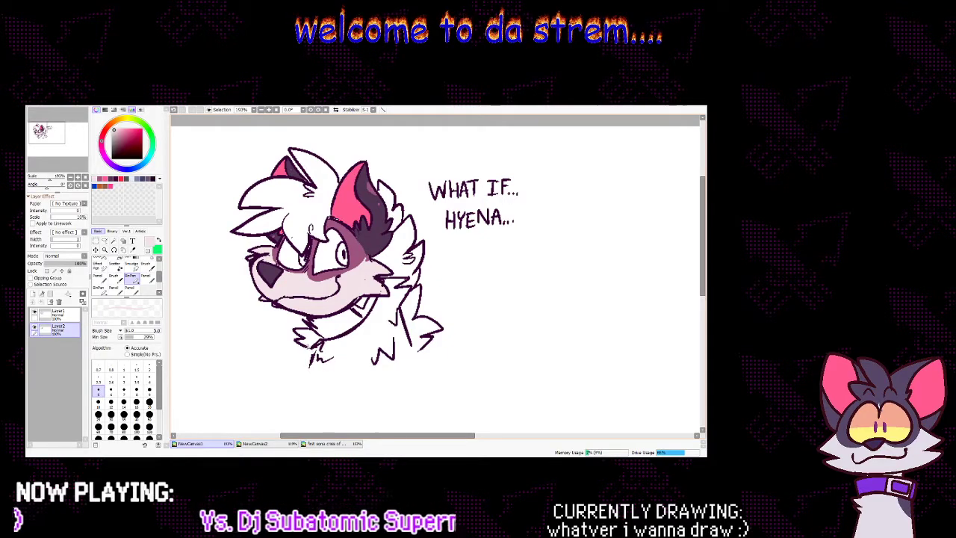
pyautogui.moveTo(310, 366)
pyautogui.mouseDown()
pyautogui.moveTo(392, 365)
pyautogui.moveTo(411, 348)
pyautogui.mouseUp()
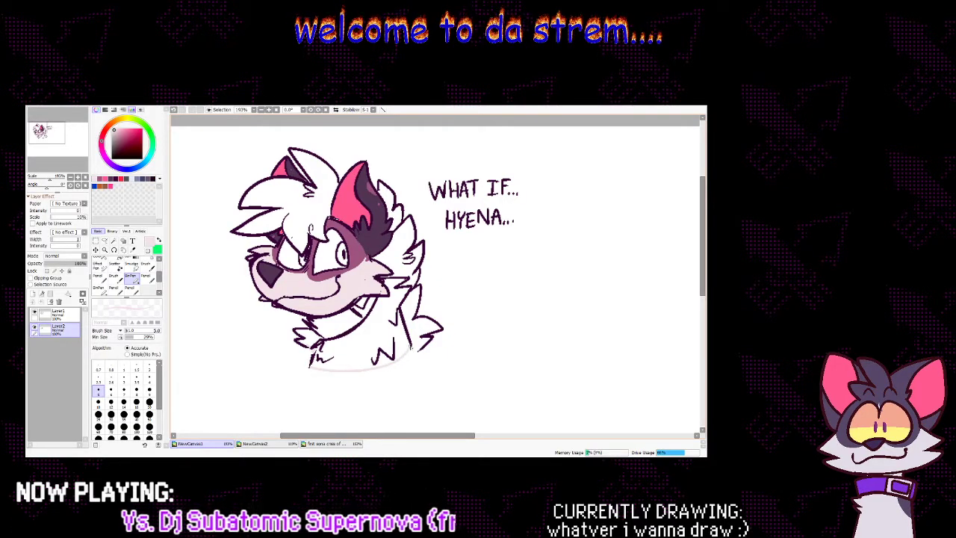
pyautogui.press('f')
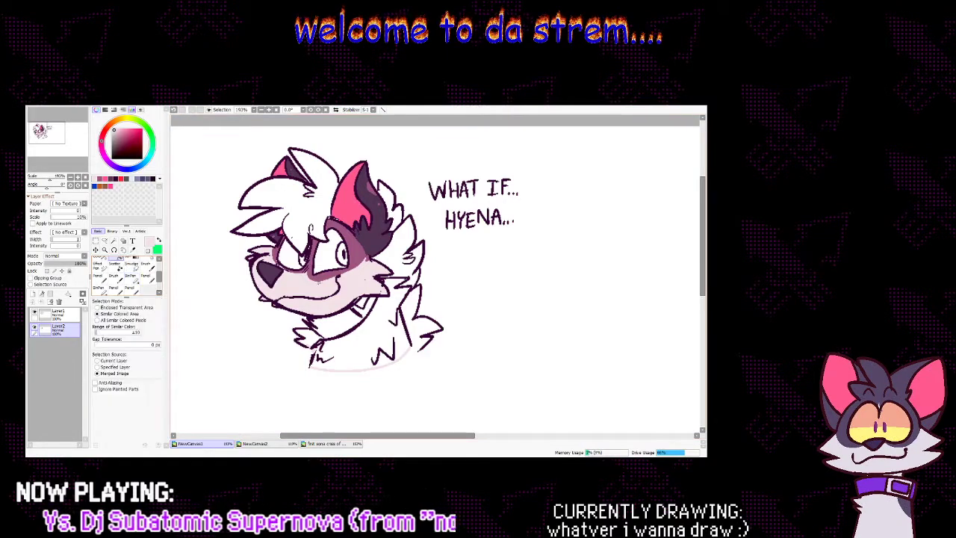
pyautogui.click(354, 350)
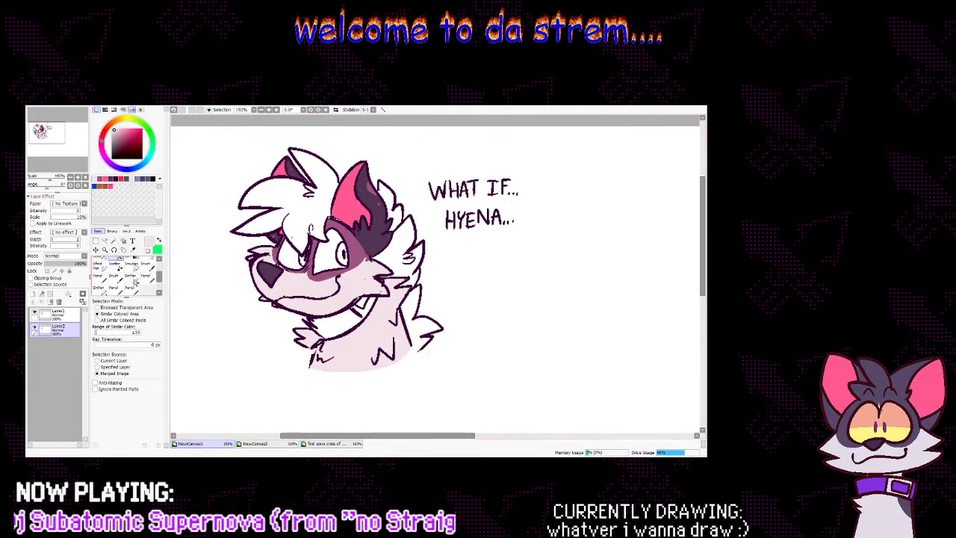
pyautogui.press('n')
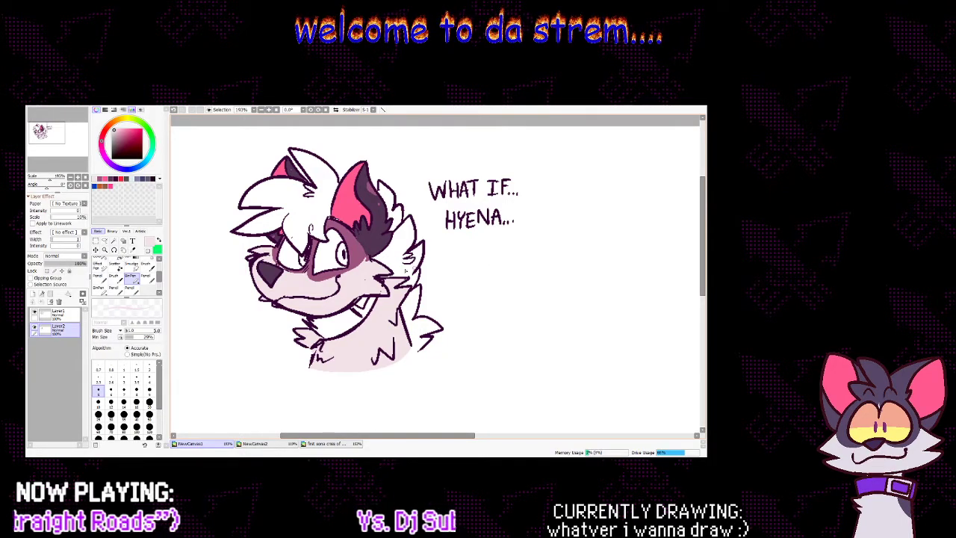
# Sample the inner-ear pink, make it more saturated, and fill the bangs with the resulting hot pink
pyautogui.click(131, 251)
pyautogui.click(348, 206)
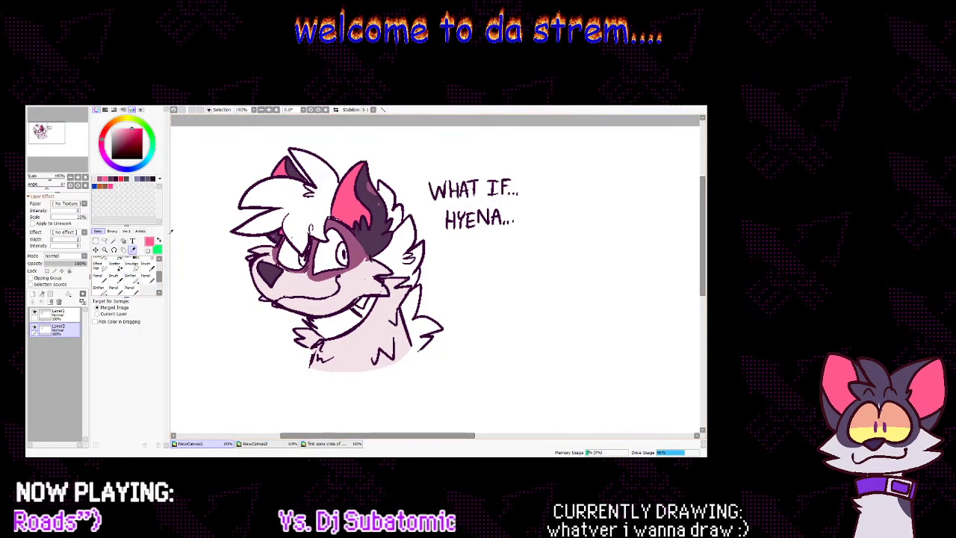
pyautogui.click(122, 258)
pyautogui.moveTo(134, 129); pyautogui.dragTo(137, 131)
pyautogui.click(295, 176)
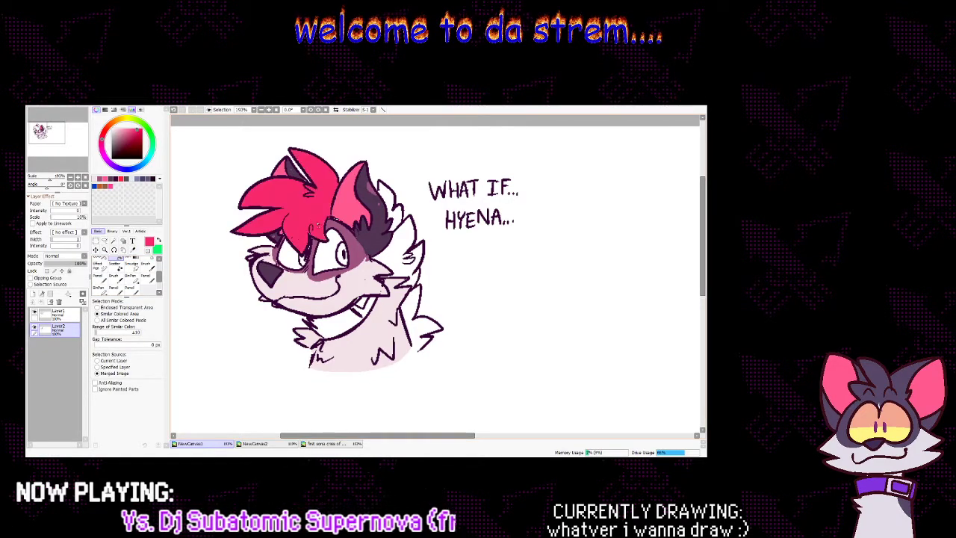
# Try filling the mane tufts behind the near ear with hot pink on the existing color layer
pyautogui.click(400, 258)
pyautogui.click(394, 219)
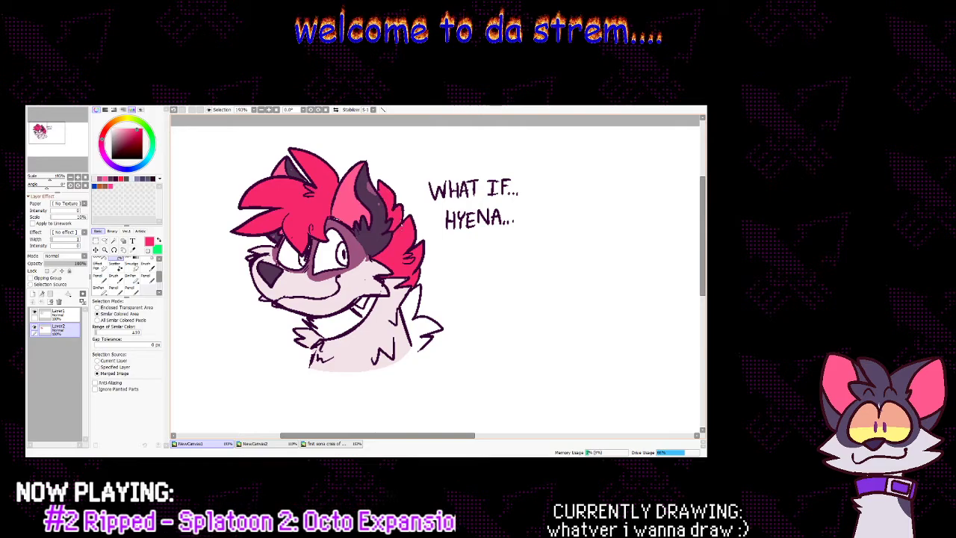
pyautogui.hotkey('ctrl', 'z')
pyautogui.hotkey('ctrl', 'z')
pyautogui.hotkey('ctrl', 'z')
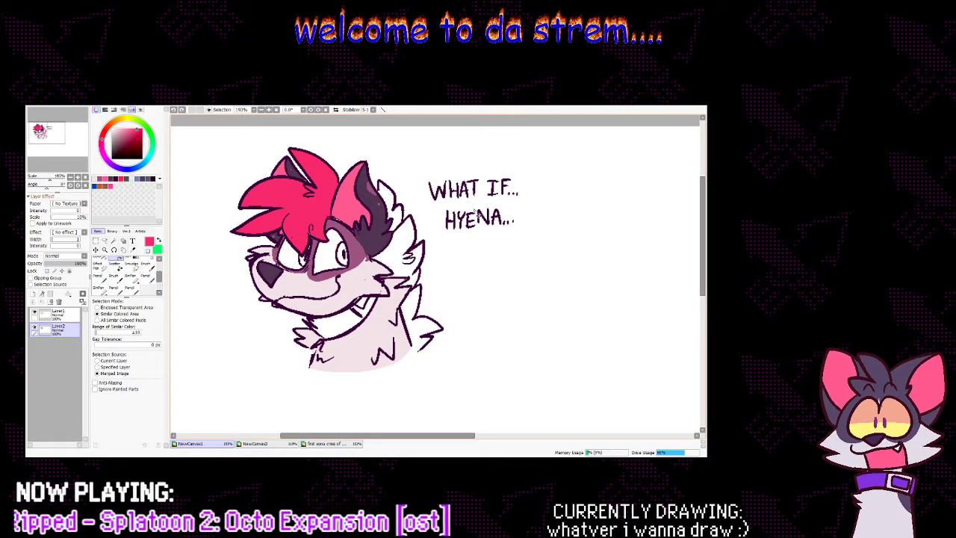
# Add a new layer above the base colors and fill the upper mane tufts behind the ear with hot pink
pyautogui.click(34, 294)
pyautogui.click(310, 229)
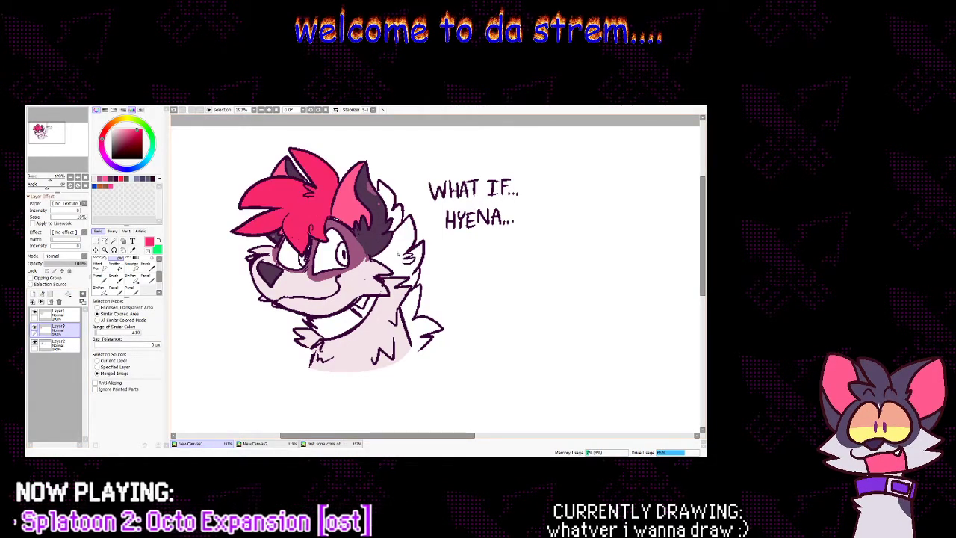
pyautogui.click(405, 251)
pyautogui.click(392, 209)
# Close the gap at the bottom of the lower mane tuft with a hot pink stroke and fill the tuft
pyautogui.click(148, 280)
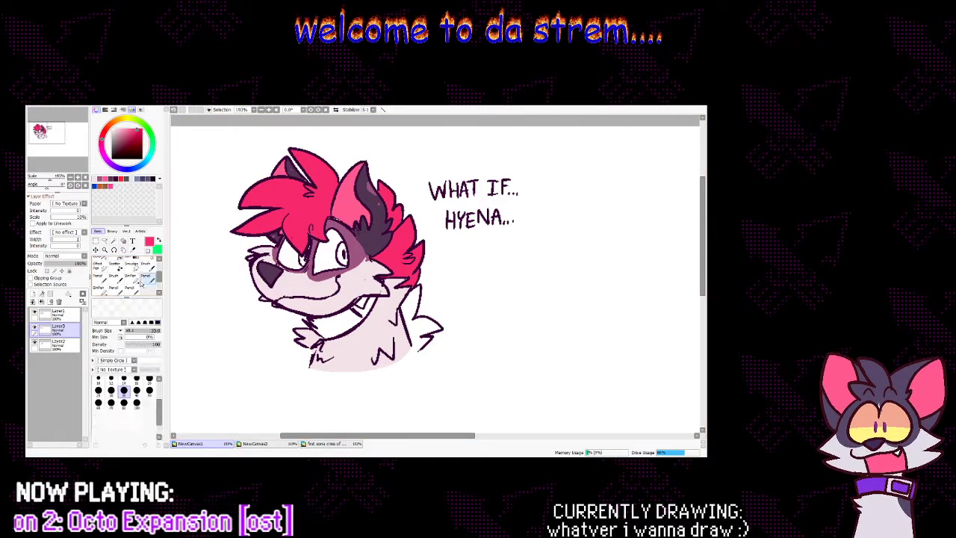
pyautogui.click(132, 280)
pyautogui.moveTo(414, 346); pyautogui.dragTo(417, 352)
pyautogui.press('f')
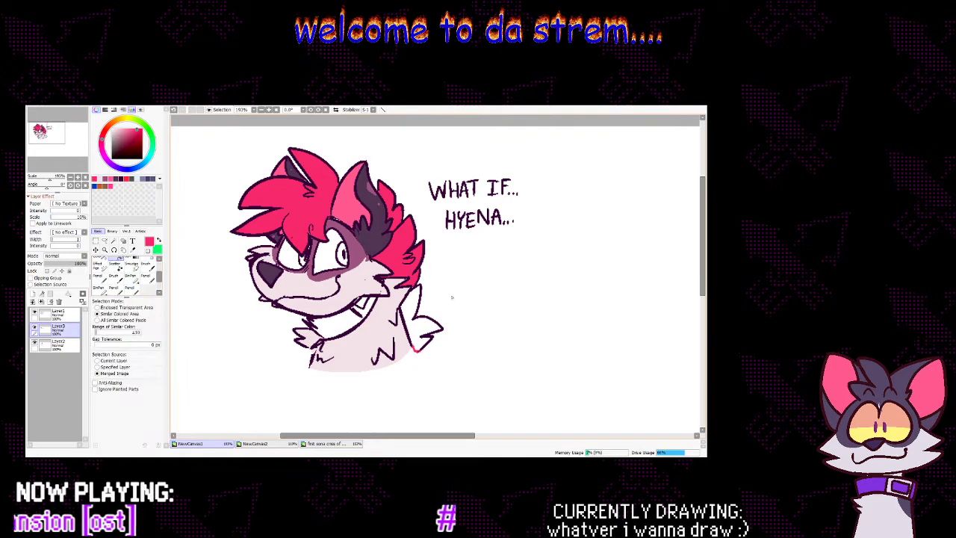
pyautogui.click(423, 328)
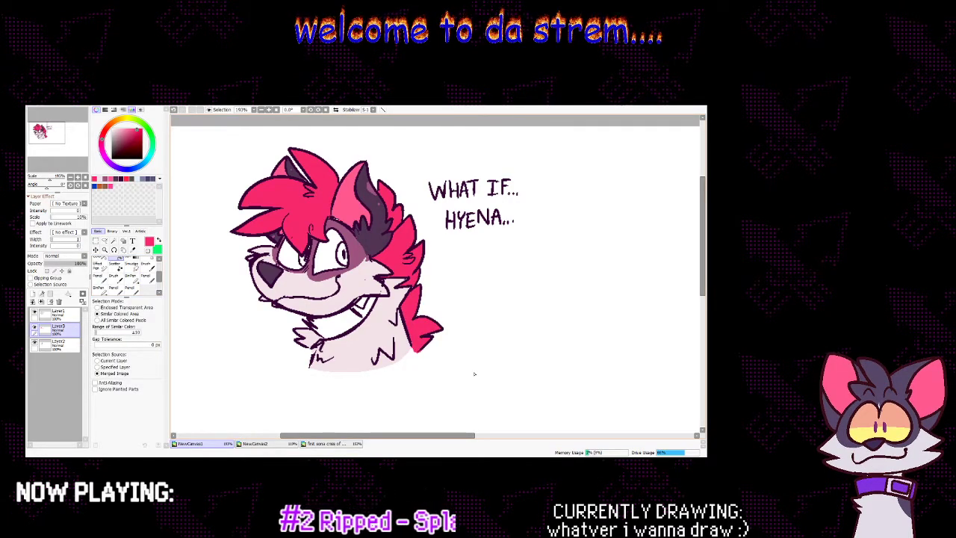
# Sample the mask's mauve and paint a patch on the back of the neck plus small spots on the near cheek
pyautogui.click(132, 251)
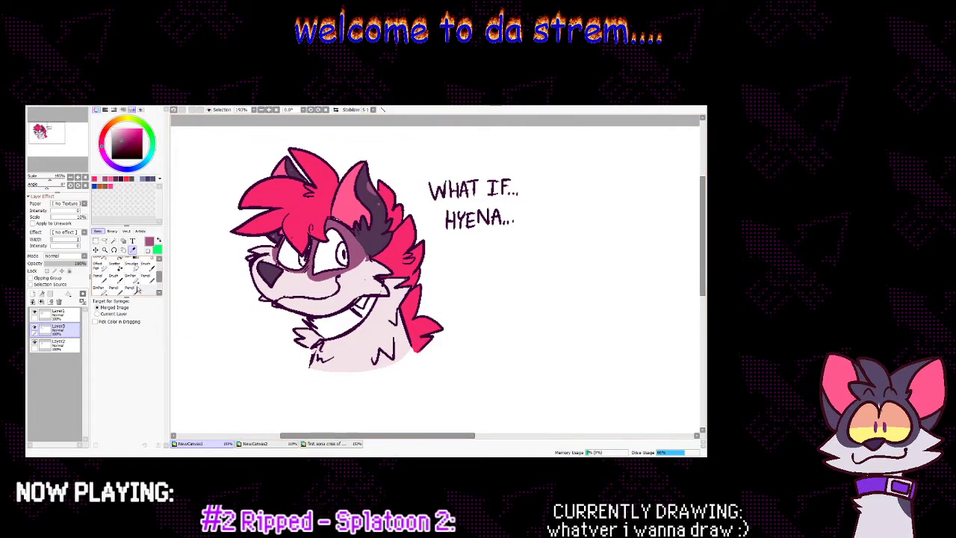
pyautogui.click(130, 276)
pyautogui.moveTo(396, 338); pyautogui.dragTo(402, 320)
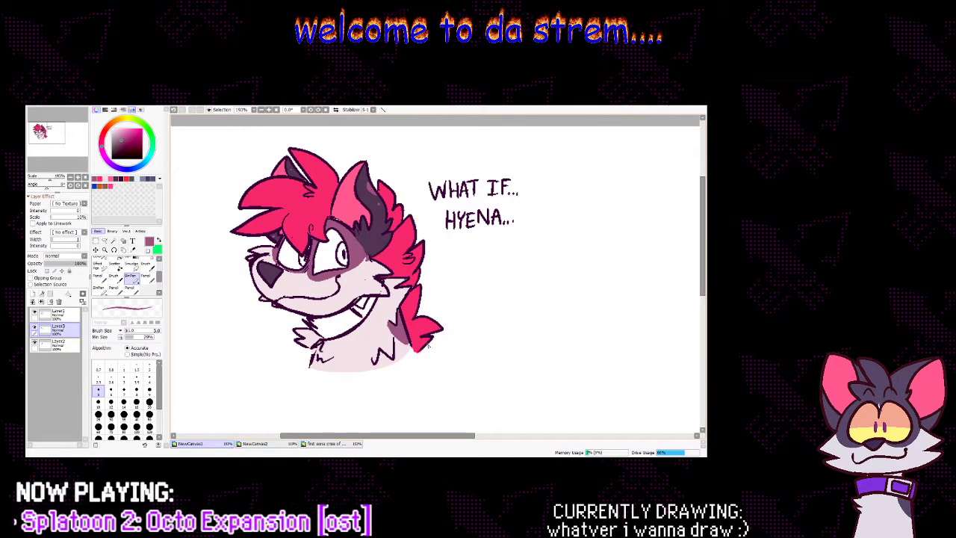
pyautogui.moveTo(357, 274); pyautogui.dragTo(362, 274)
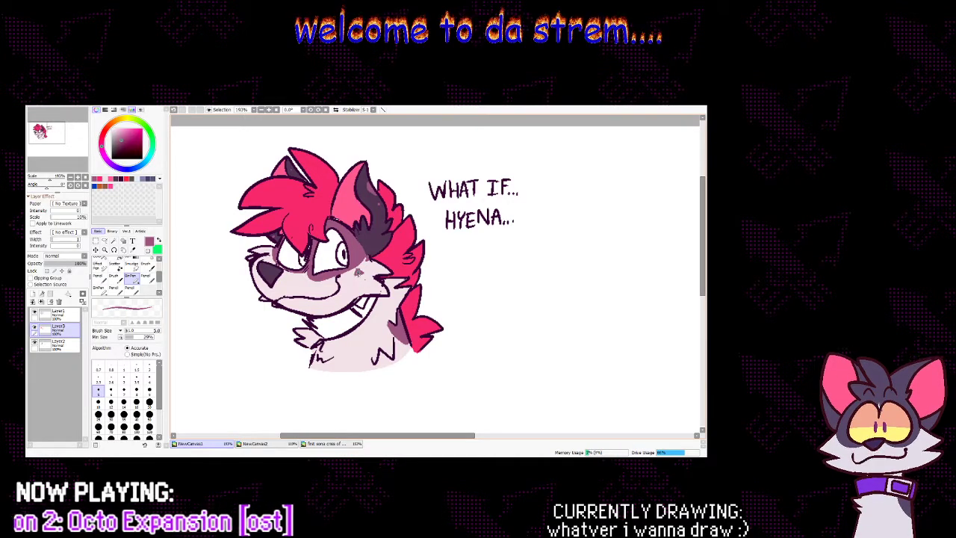
pyautogui.moveTo(405, 339); pyautogui.dragTo(407, 344)
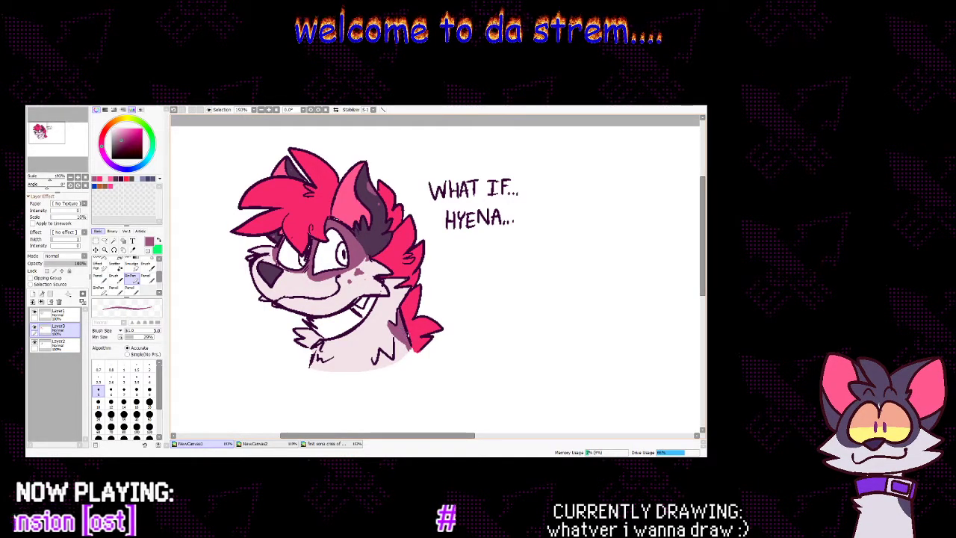
# Undo the mauve patch on the back of the neck and the spots on the near cheek
pyautogui.click(133, 251)
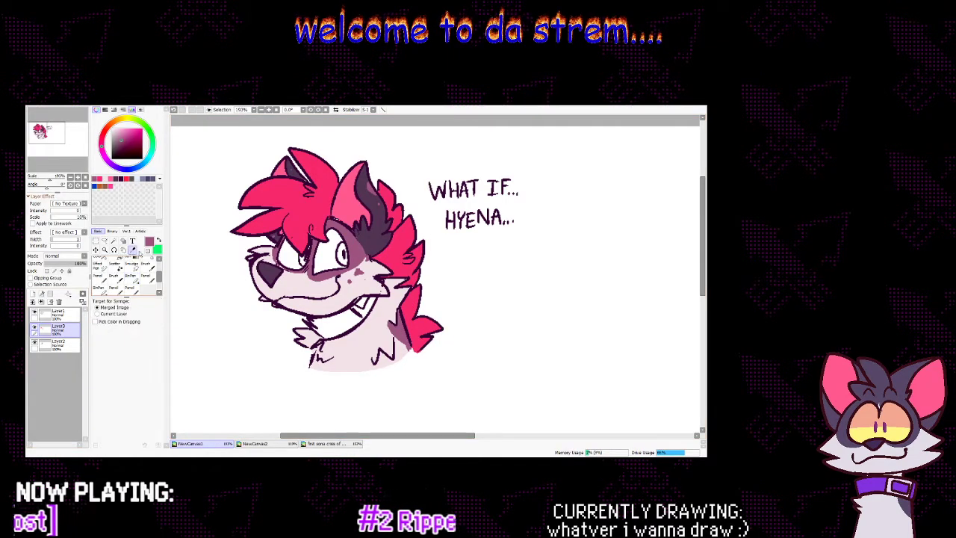
pyautogui.hotkey('ctrl', 'z')
pyautogui.hotkey('ctrl', 'z')
pyautogui.hotkey('ctrl', 'z')
pyautogui.hotkey('ctrl', 'z')
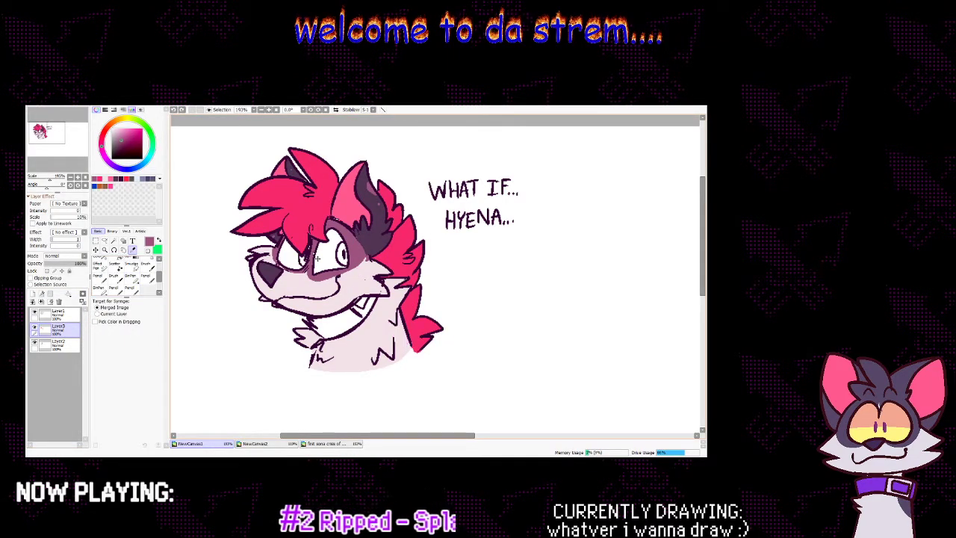
pyautogui.click(34, 342)
pyautogui.click(34, 342)
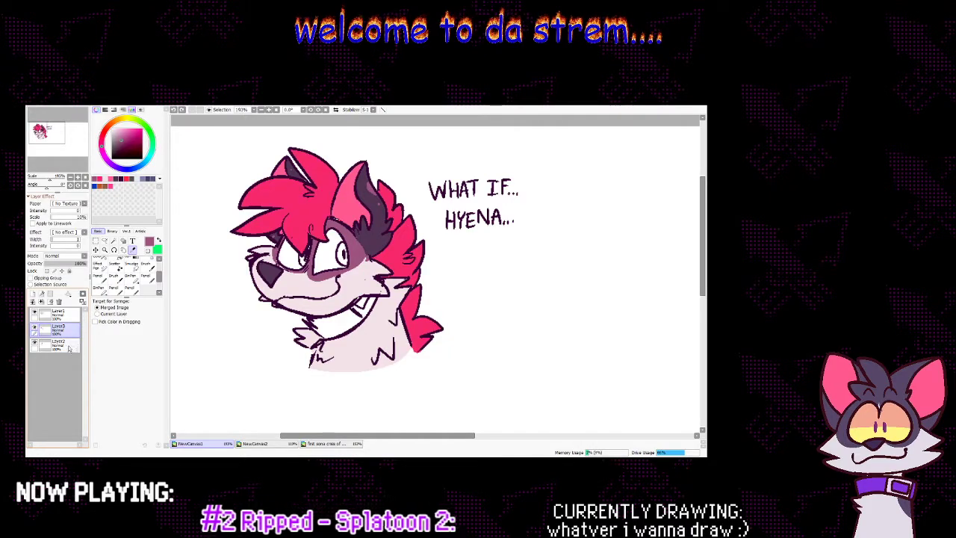
# Repaint the mauve neck patch and small cheek spots on the base color layer, outlining the patch before filling it
pyautogui.click(71, 346)
pyautogui.click(131, 276)
pyautogui.moveTo(355, 274); pyautogui.dragTo(357, 273)
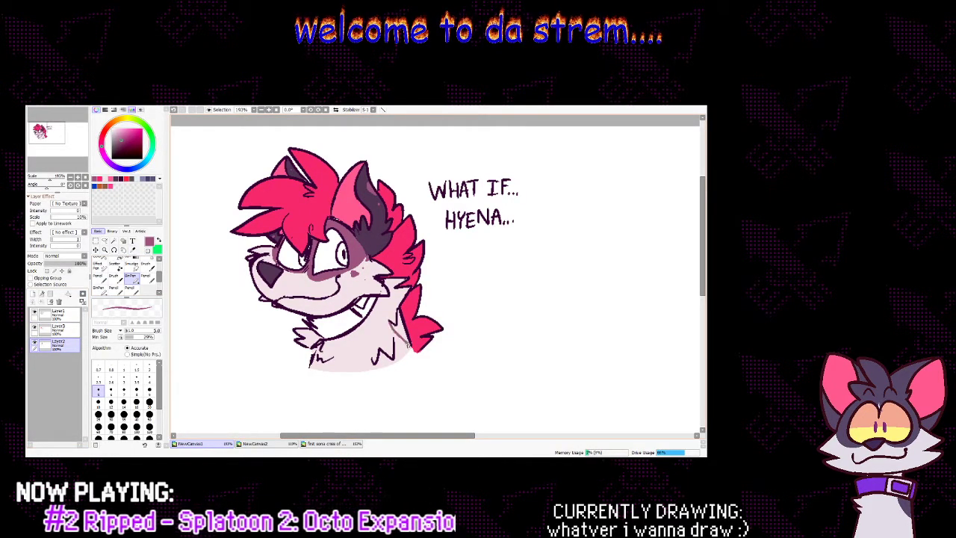
pyautogui.click(118, 266)
pyautogui.click(119, 258)
pyautogui.click(404, 334)
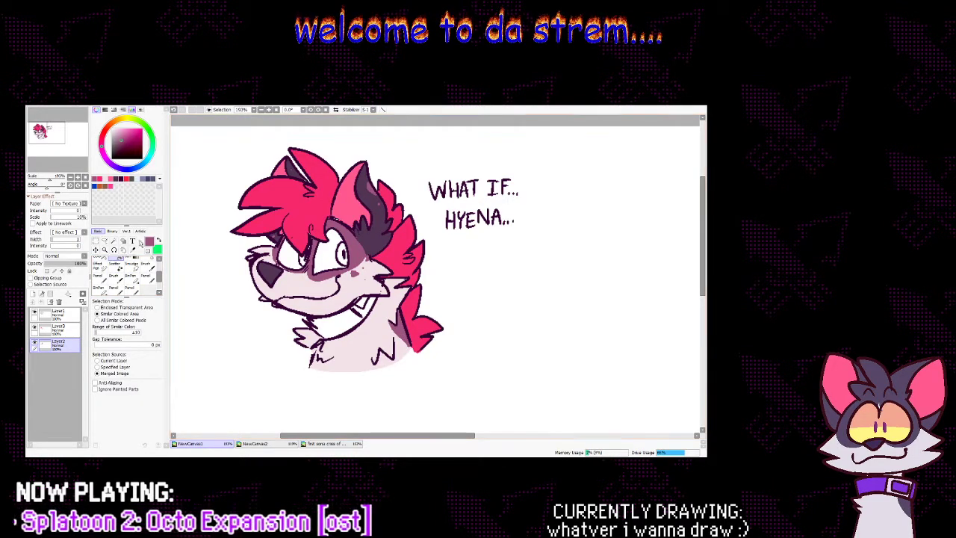
# Shift the hue of the hair and mane layer from red-pink to magenta pink
pyautogui.click(133, 251)
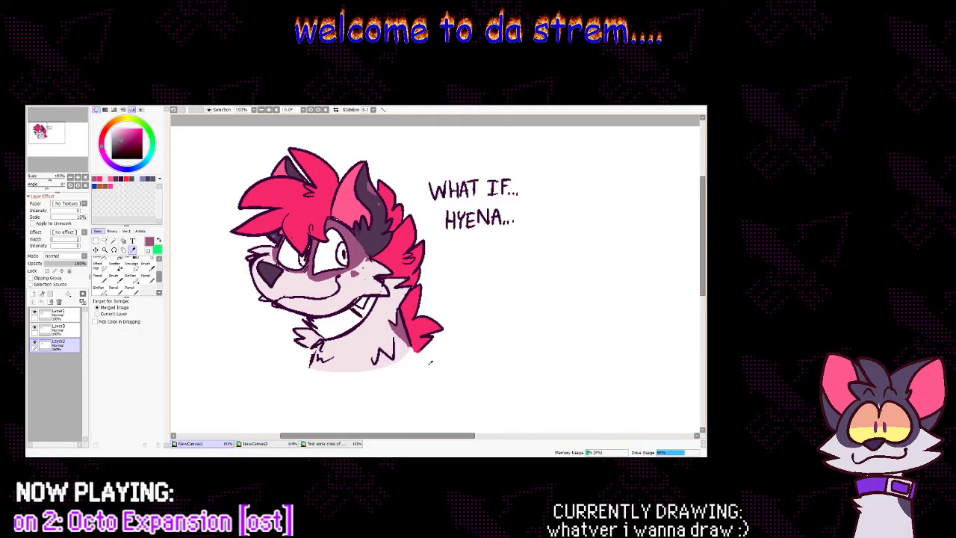
pyautogui.click(66, 330)
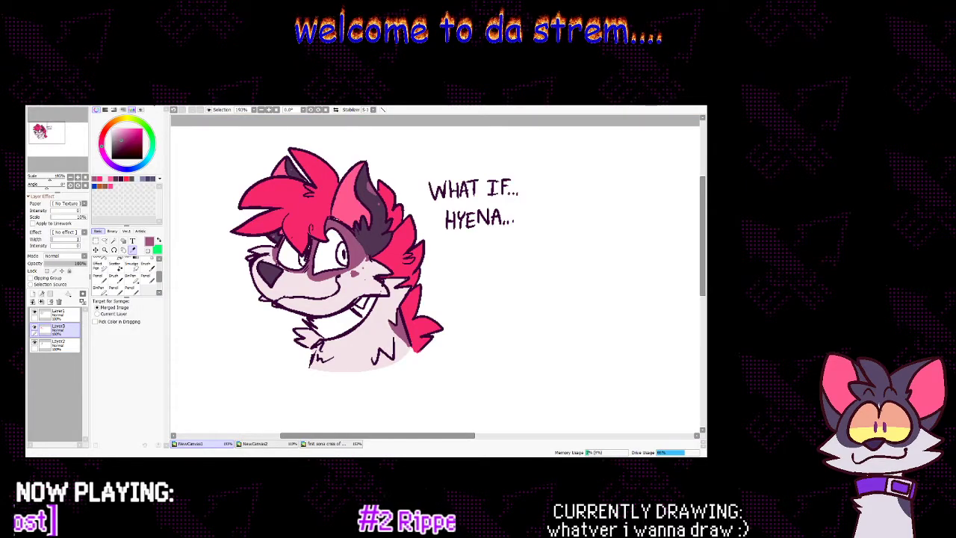
pyautogui.click(225, 112)
pyautogui.moveTo(605, 159); pyautogui.dragTo(560, 174)
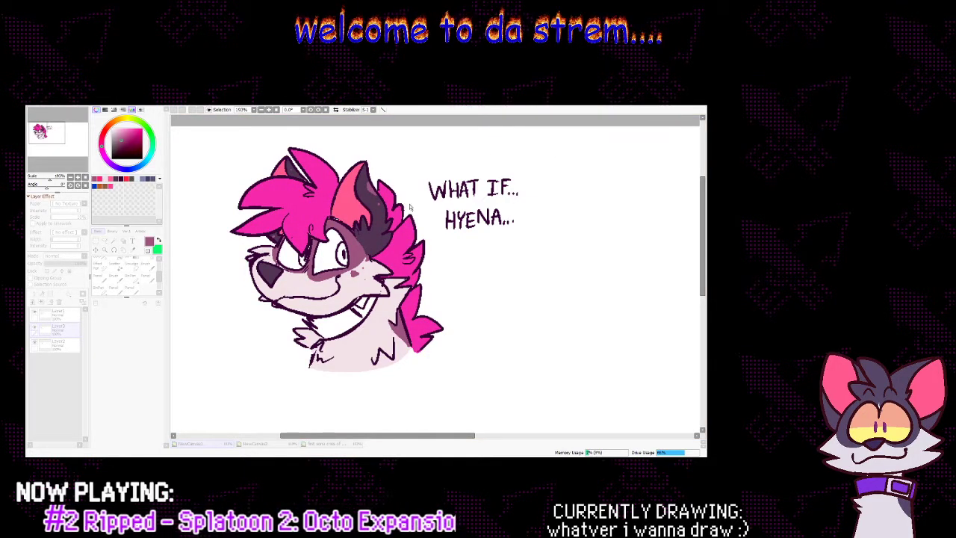
pyautogui.press('Return')
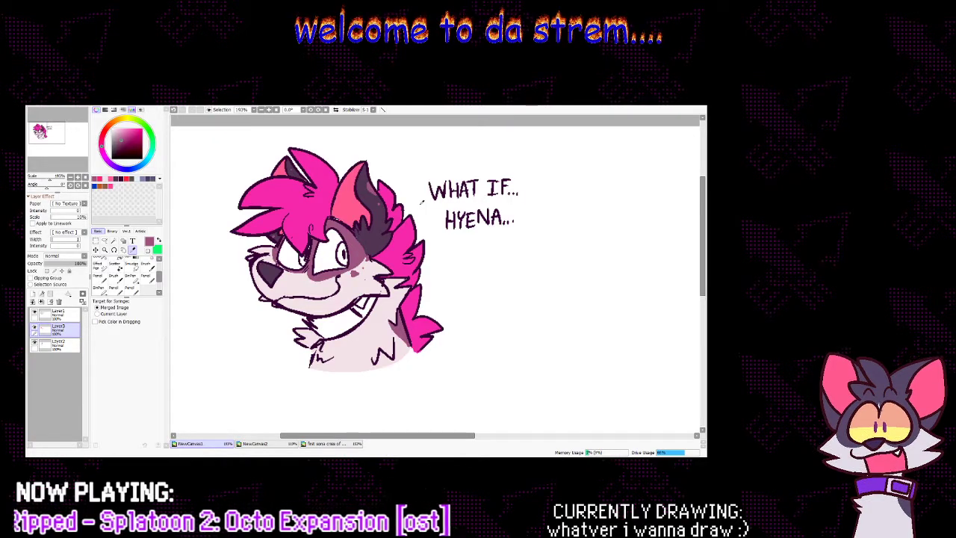
# Sample the collar's red-pink from the reference sheet and fill the hyena's collar with it on the base color layer
pyautogui.click(54, 344)
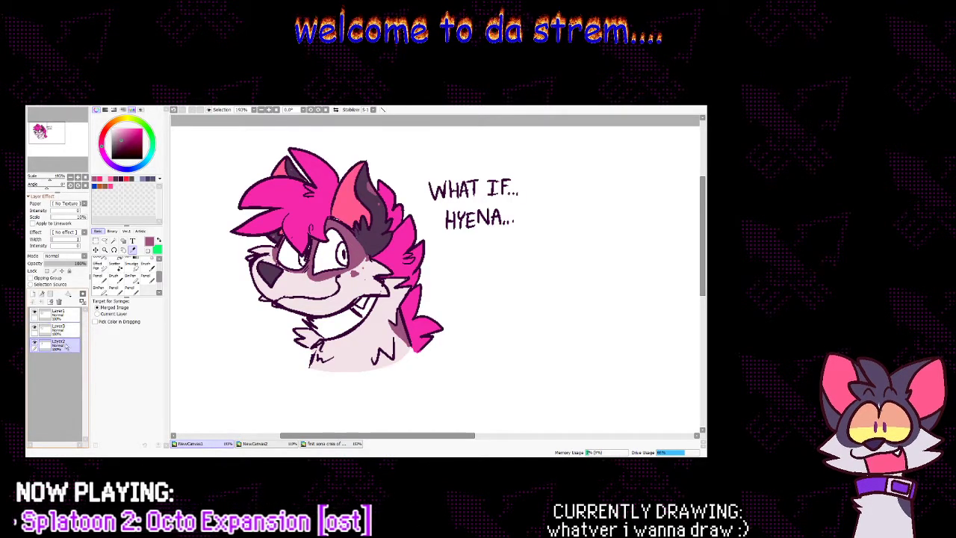
pyautogui.click(287, 445)
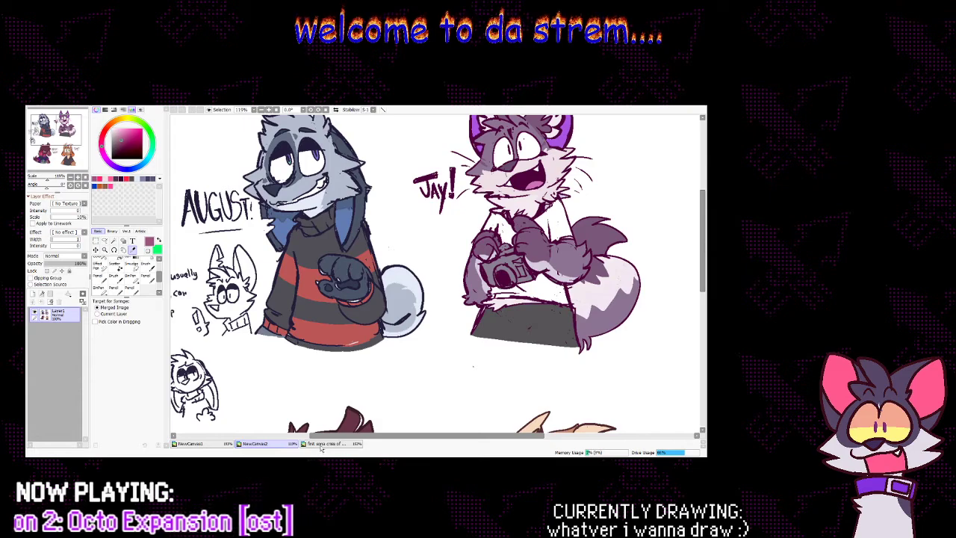
pyautogui.click(321, 445)
pyautogui.click(196, 444)
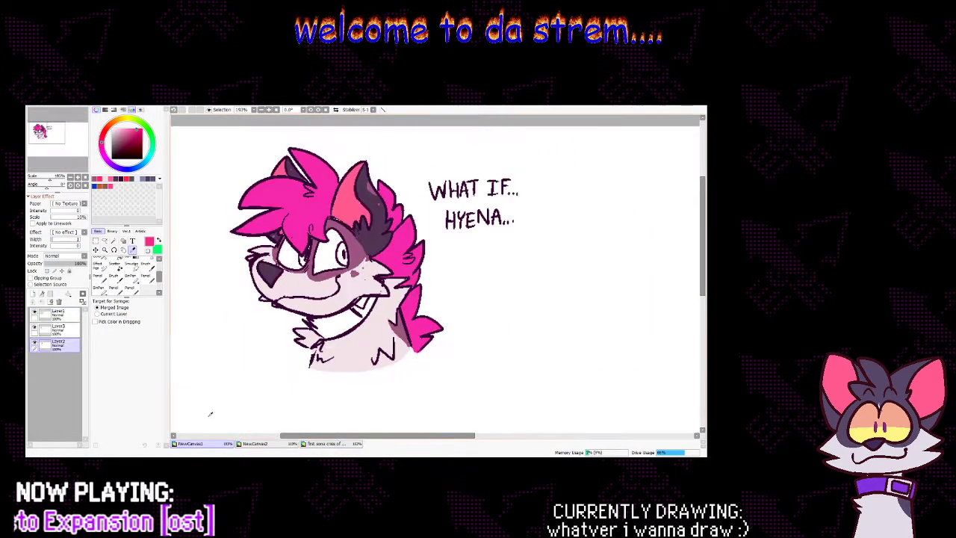
pyautogui.click(120, 258)
pyautogui.click(347, 320)
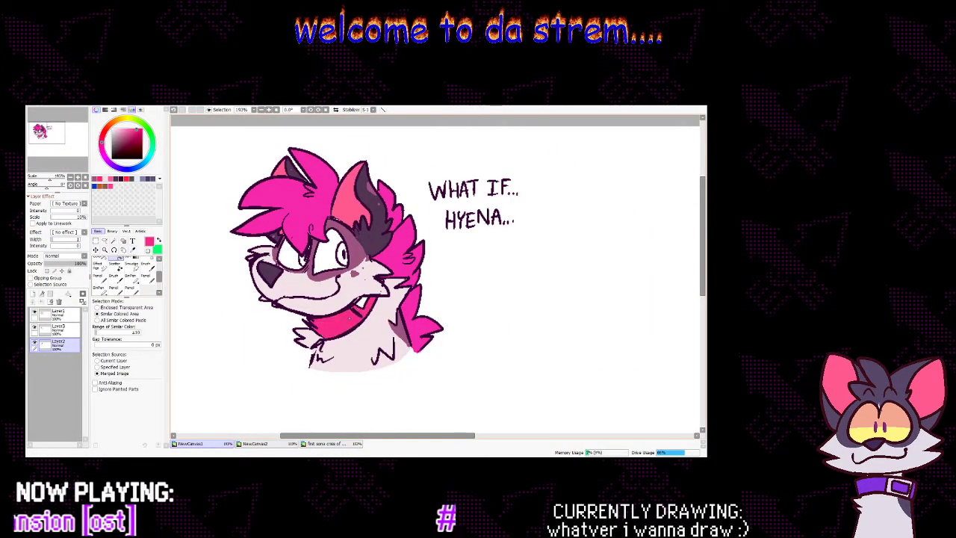
# Undo the collar fill, close the outline gap beside the buckle with a stroke, and refill both collar sections red-pink
pyautogui.click(132, 279)
pyautogui.hotkey('ctrl', 'z')
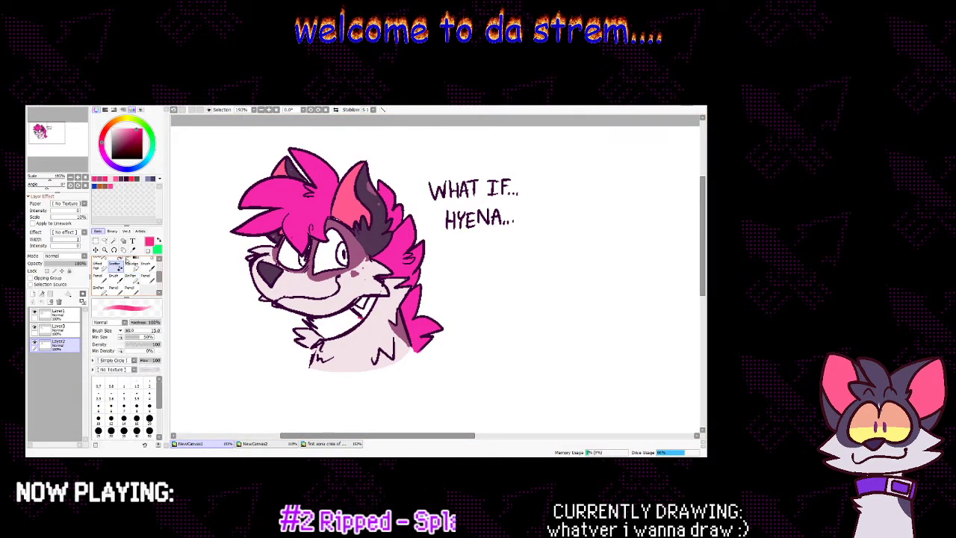
pyautogui.click(120, 259)
pyautogui.click(337, 323)
pyautogui.click(363, 301)
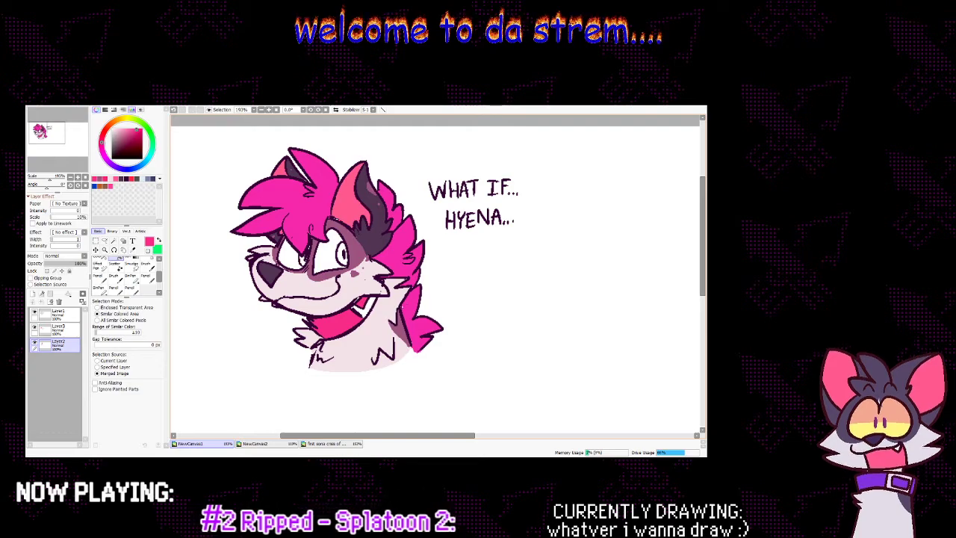
# Sample the eye yellow from the reference sheet and fill the whites of both of the hyena's eyes
pyautogui.click(133, 251)
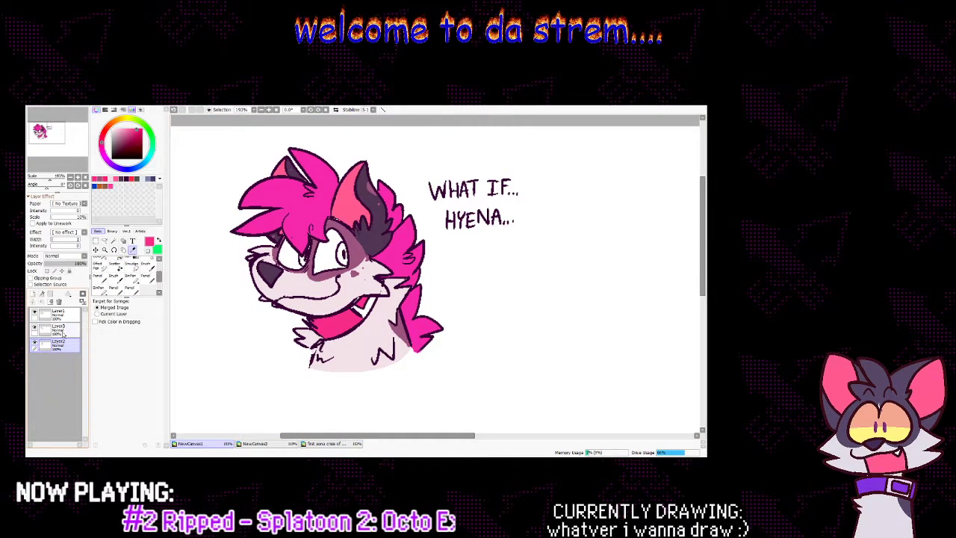
pyautogui.click(331, 444)
pyautogui.click(341, 177)
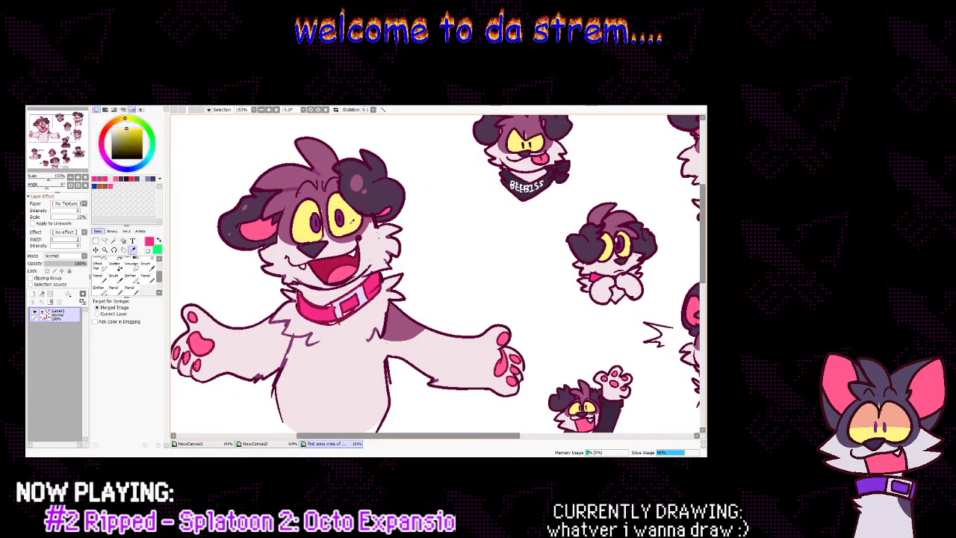
pyautogui.click(224, 442)
pyautogui.click(119, 258)
pyautogui.click(289, 261)
pyautogui.click(330, 252)
# Sample the pupil purple from the reference sheet and color both of the hyena's pupils
pyautogui.click(133, 251)
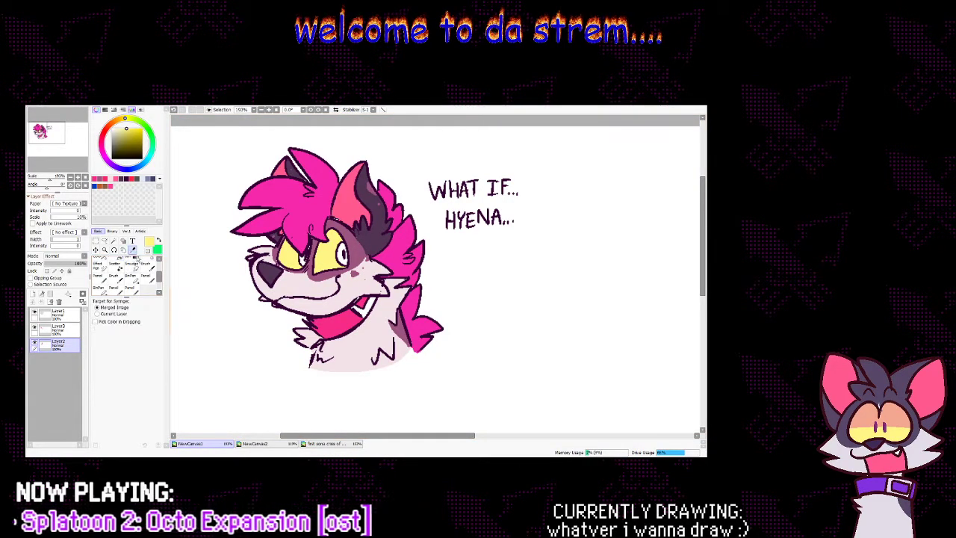
pyautogui.click(282, 445)
pyautogui.click(306, 445)
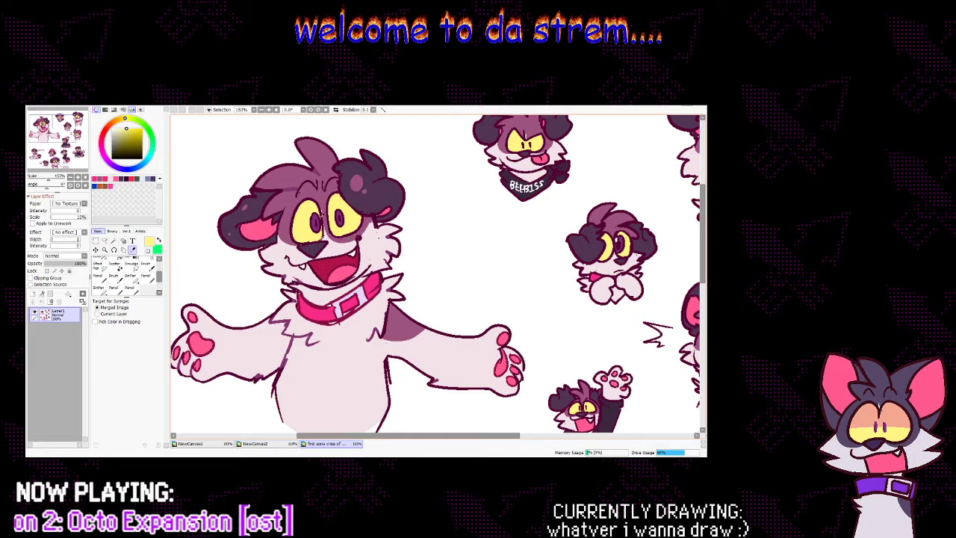
pyautogui.click(192, 444)
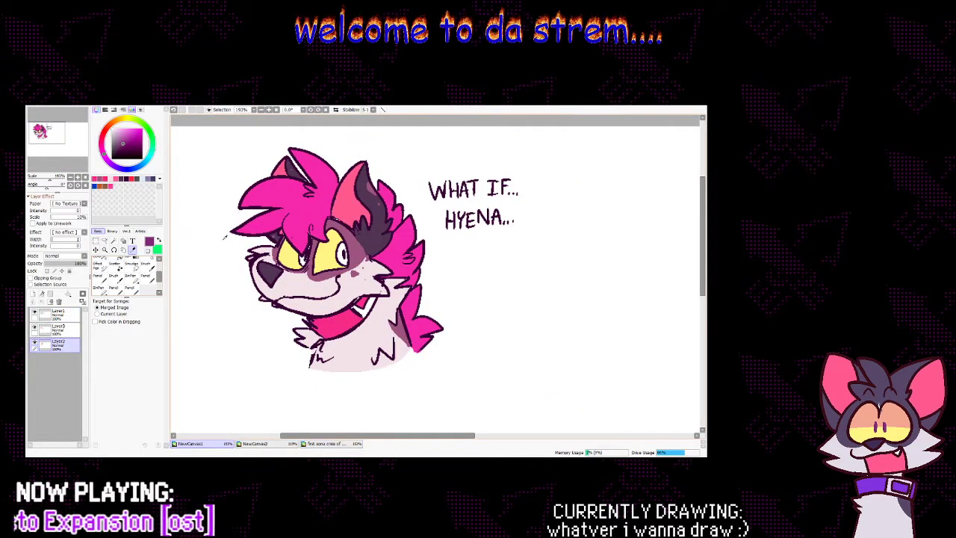
pyautogui.click(123, 259)
pyautogui.click(302, 259)
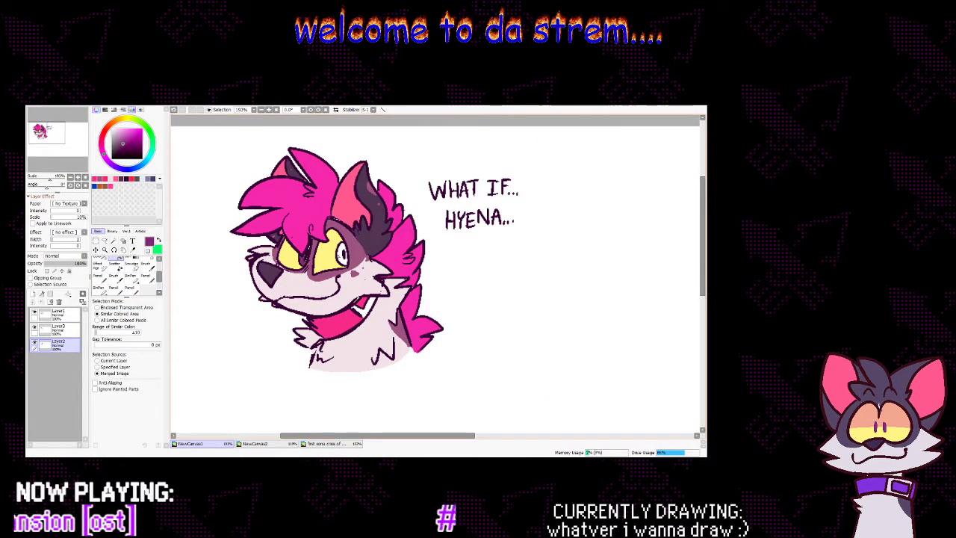
pyautogui.click(342, 255)
pyautogui.press('n')
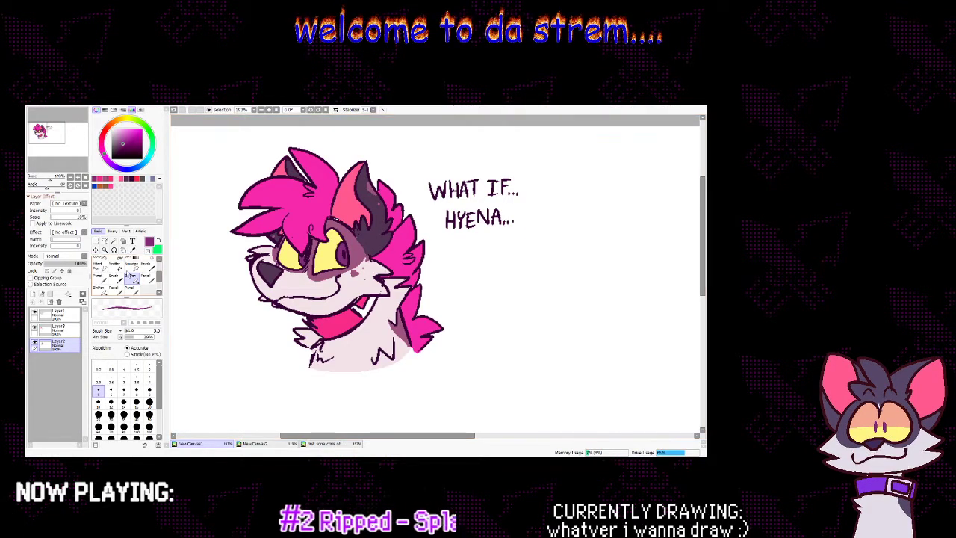
# Try adding a deeper red-pink section to the back hair tuft and the mane on the hair layer
pyautogui.press('w')
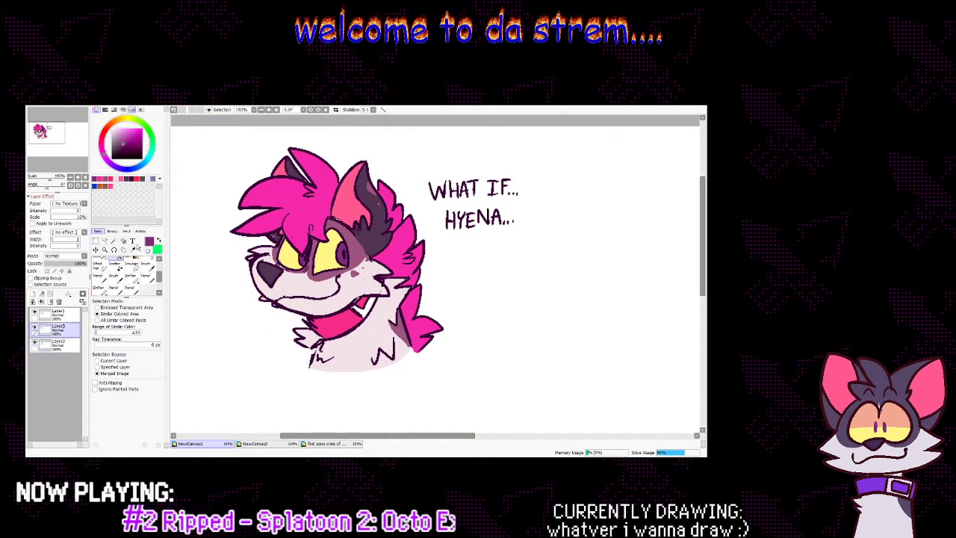
pyautogui.click(133, 249)
pyautogui.click(131, 276)
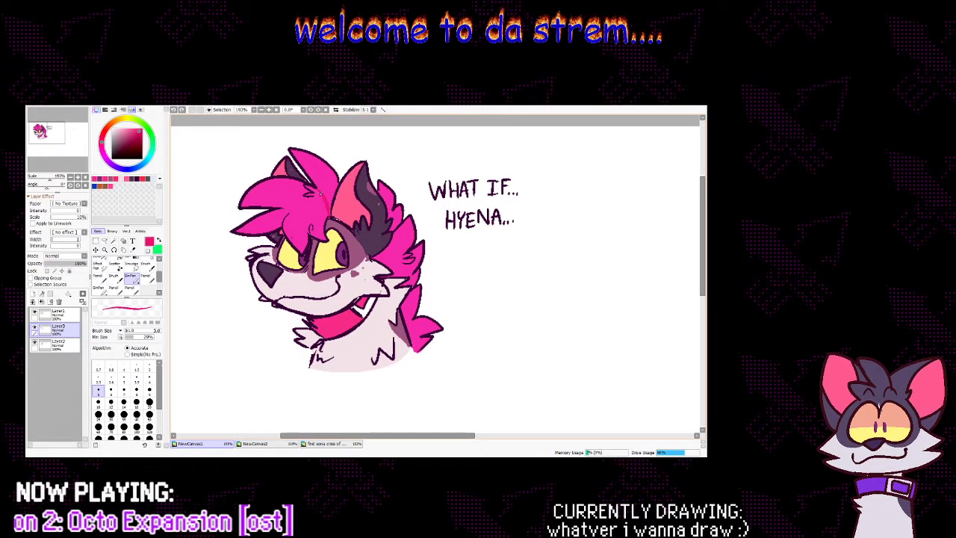
pyautogui.click(118, 257)
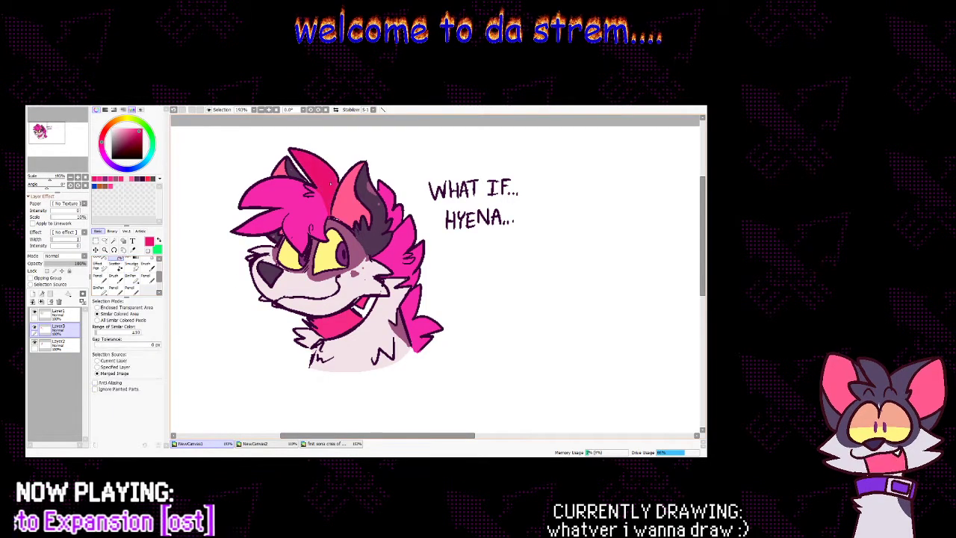
pyautogui.click(131, 276)
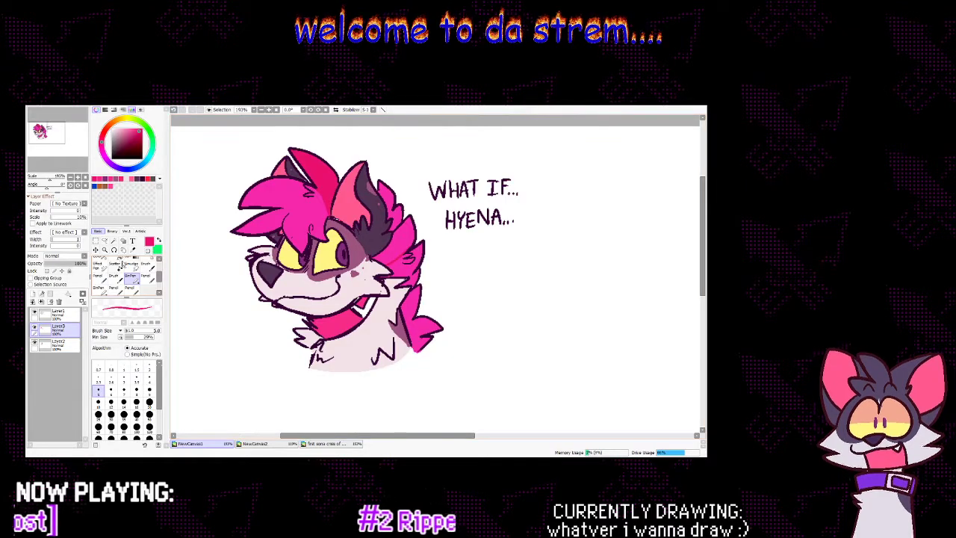
pyautogui.click(120, 258)
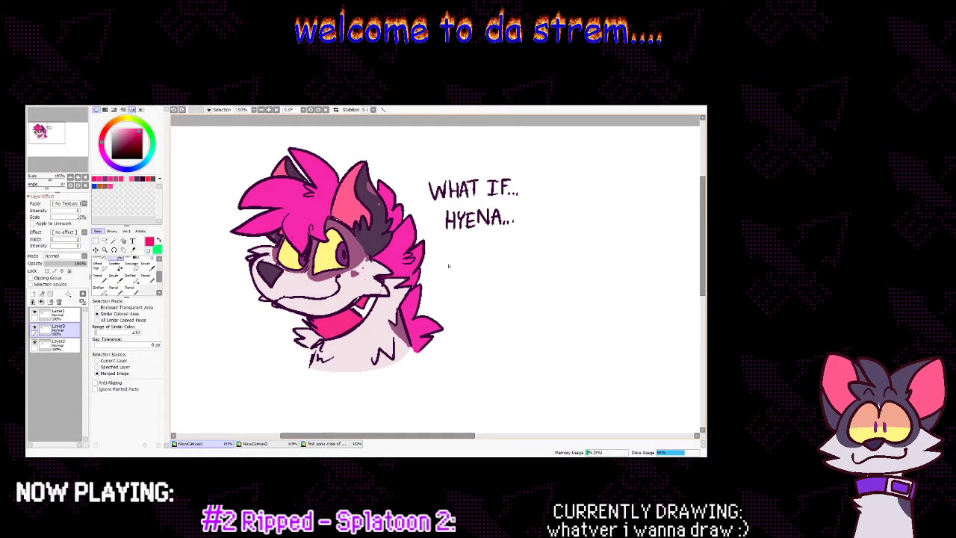
# Try outlining a jagged red-pink marking across the fringe
pyautogui.click(131, 277)
pyautogui.moveTo(275, 192); pyautogui.dragTo(297, 199)
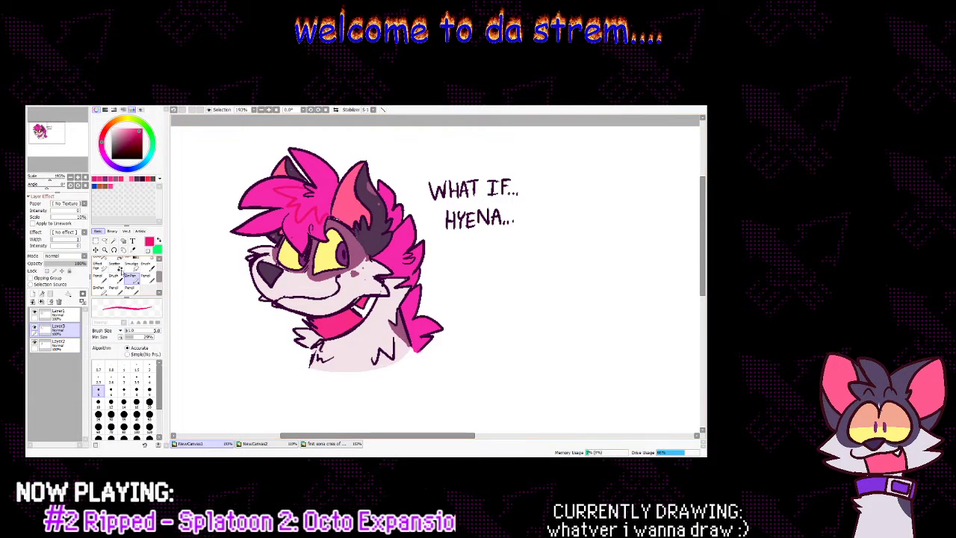
pyautogui.press('w')
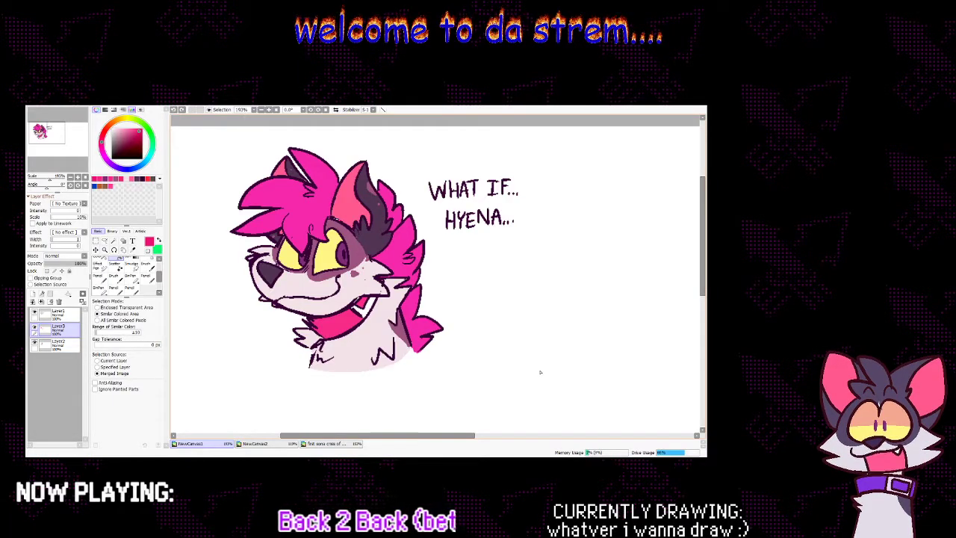
# Sample the pale lavender of the reference character's collar buckle and fill the hyena's collar buckle on the base color layer
pyautogui.click(133, 250)
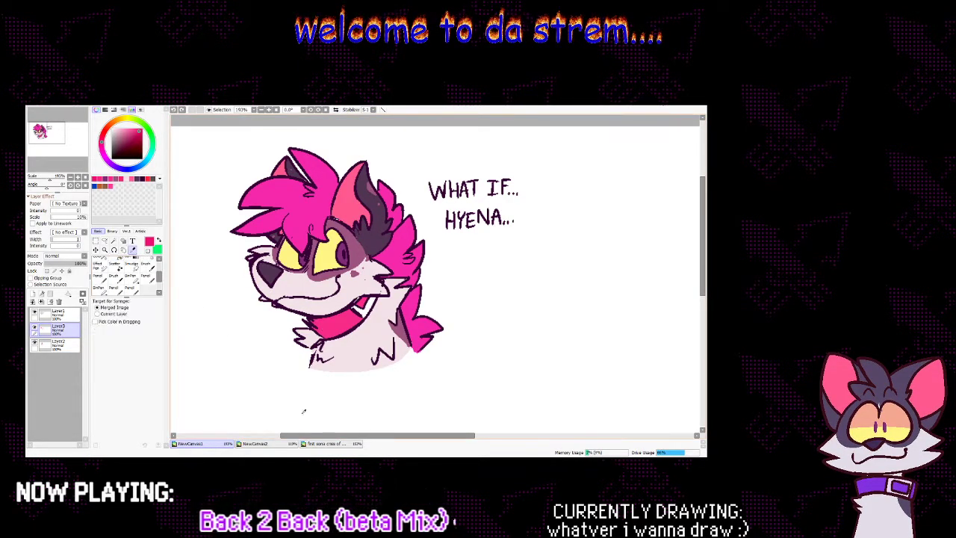
pyautogui.click(326, 443)
pyautogui.click(334, 310)
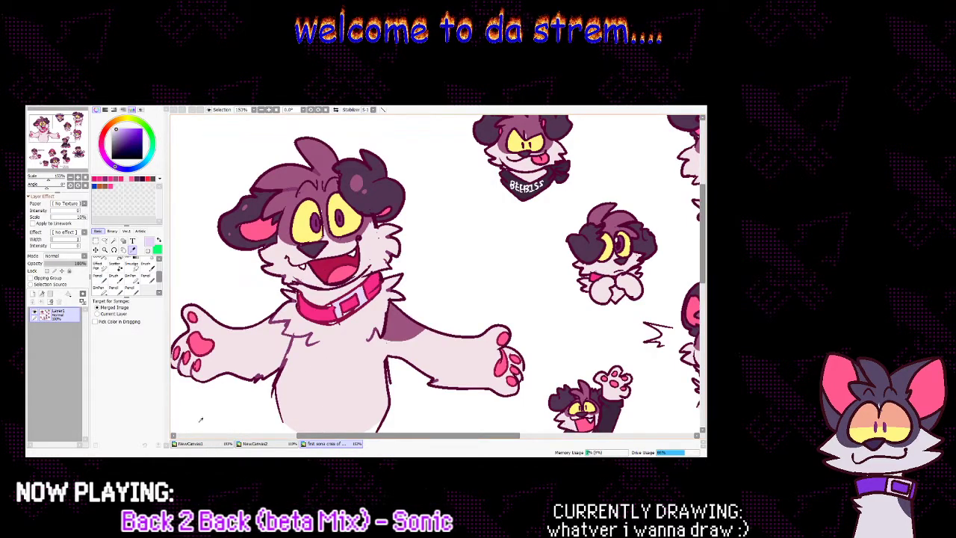
pyautogui.hotkey('ctrl', 'Tab')
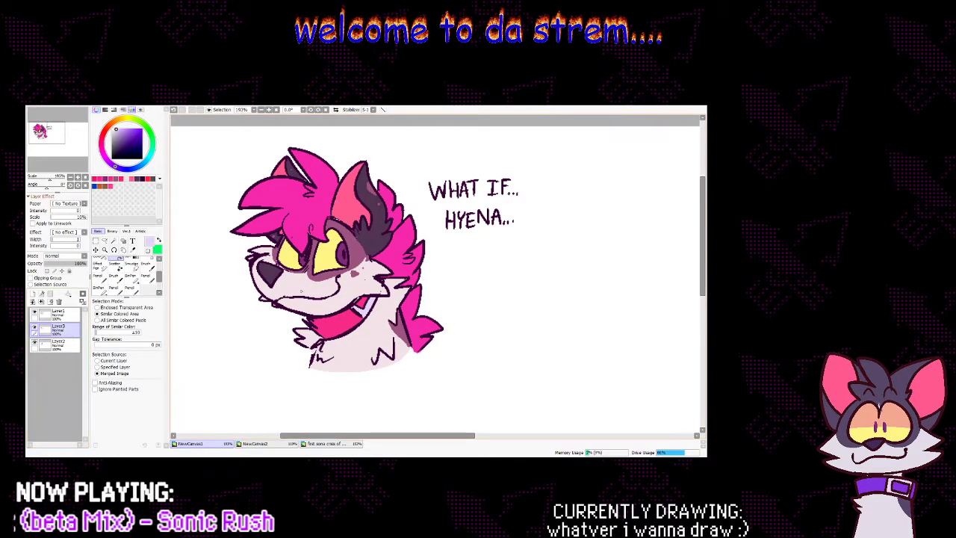
pyautogui.click(34, 329)
pyautogui.click(35, 328)
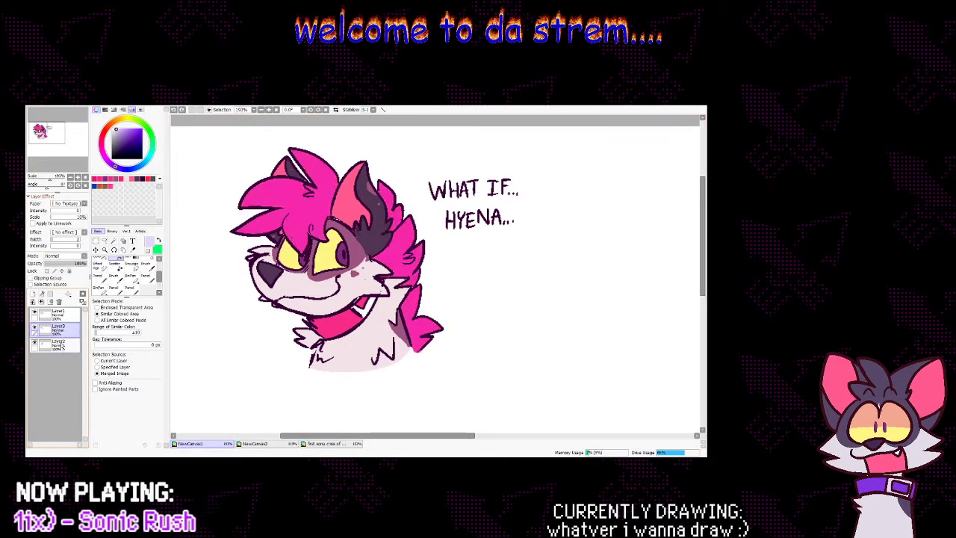
pyautogui.click(49, 345)
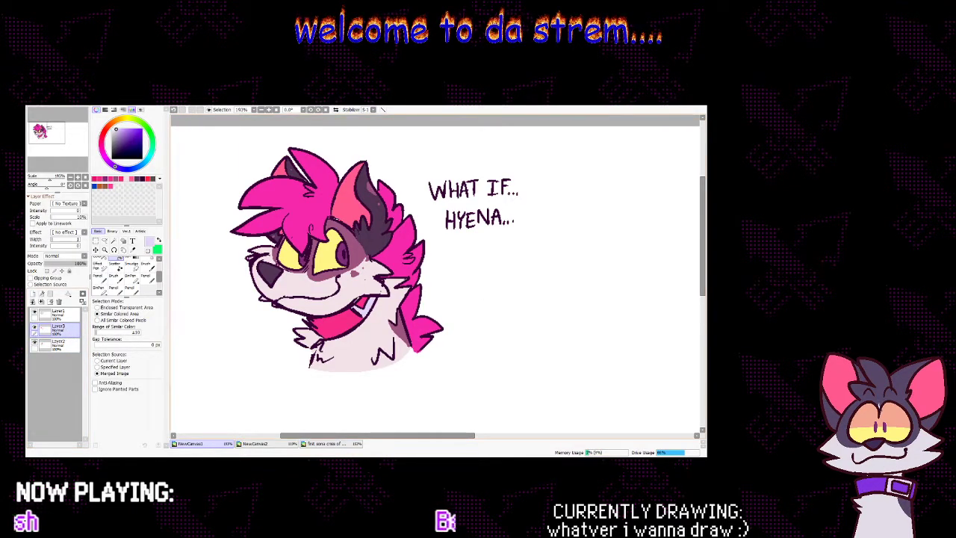
pyautogui.click(132, 250)
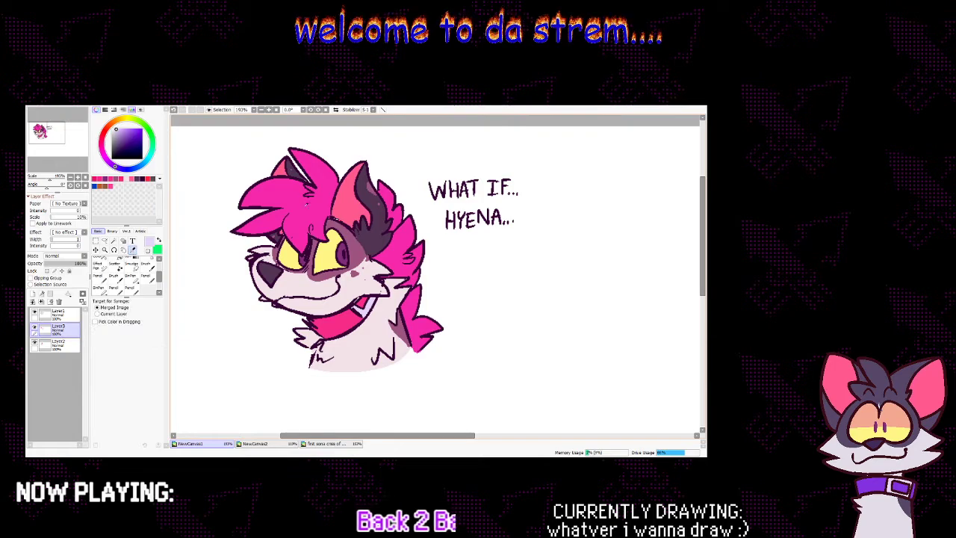
# Fill the lowest section of the hyena's back mane with bright violet-magenta, separated from the pink above
pyautogui.click(130, 276)
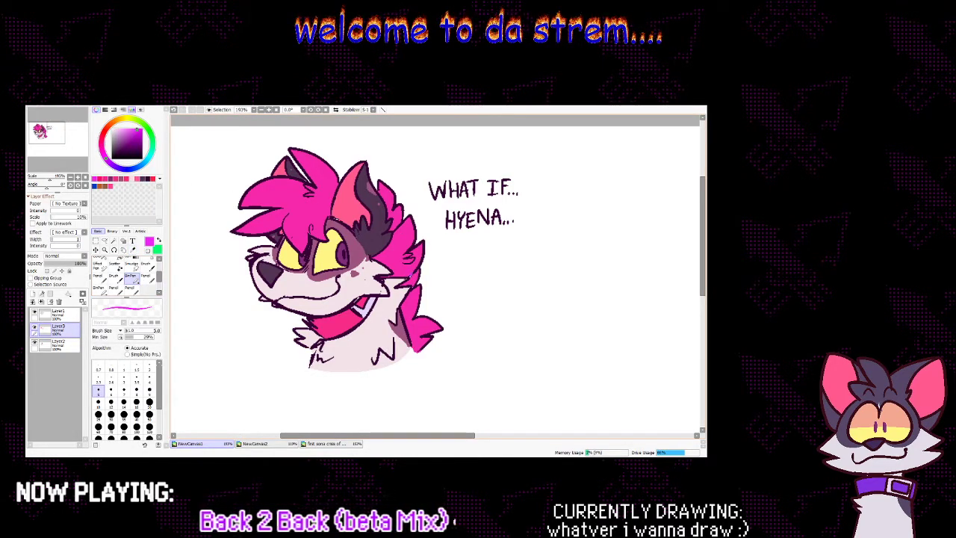
pyautogui.click(121, 257)
pyautogui.click(415, 320)
pyautogui.click(414, 279)
pyautogui.click(132, 278)
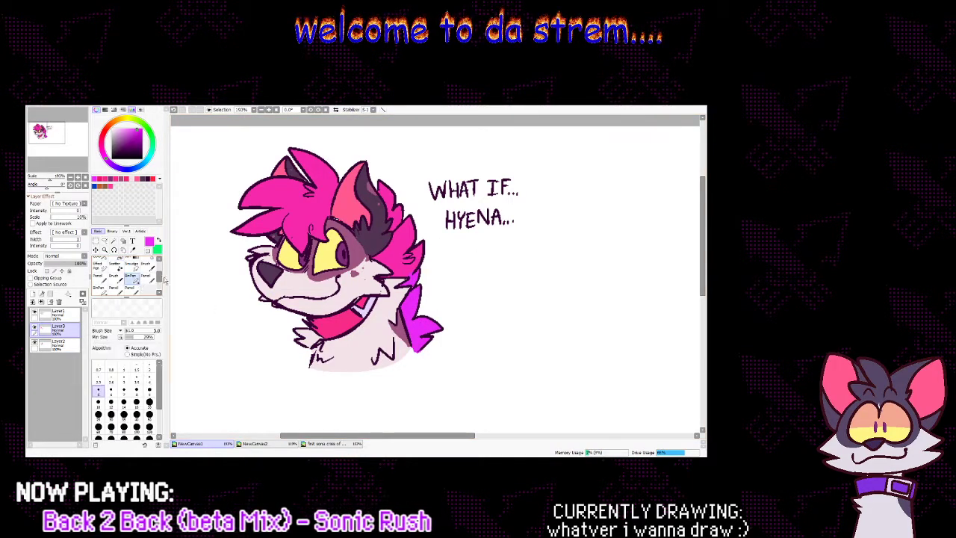
# Outline a tip marking on the hyena's lowest mane tuft in a deeper purple and fill it
pyautogui.click(112, 164)
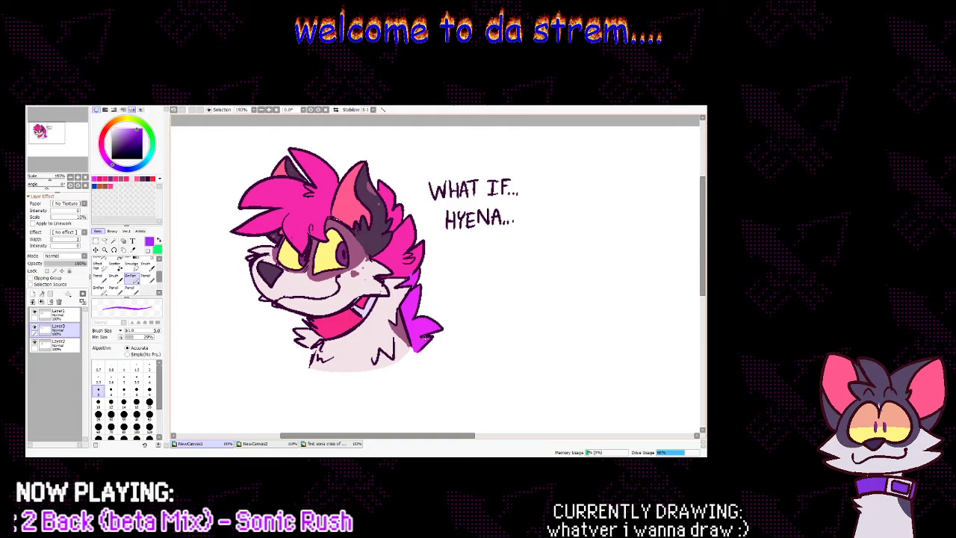
pyautogui.moveTo(414, 343); pyautogui.dragTo(431, 336)
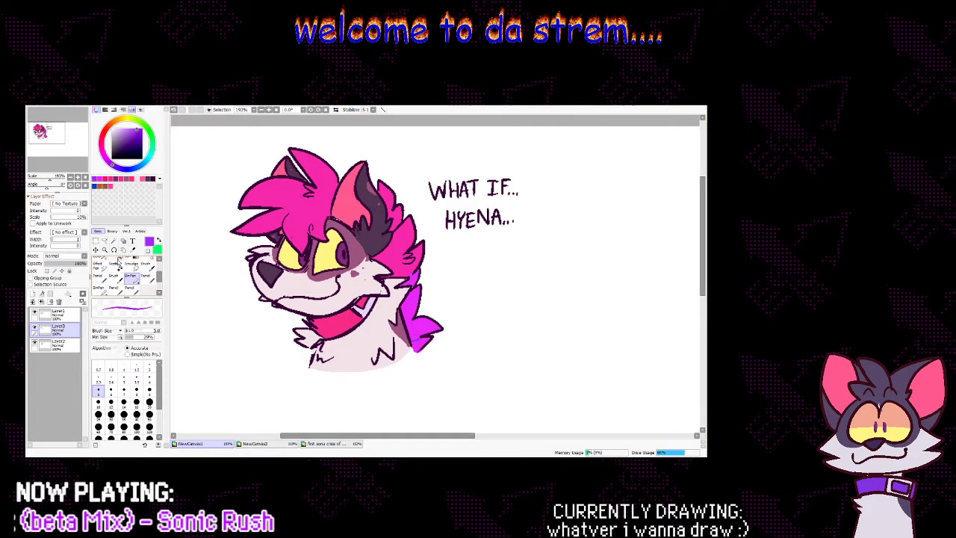
pyautogui.click(121, 257)
pyautogui.click(425, 348)
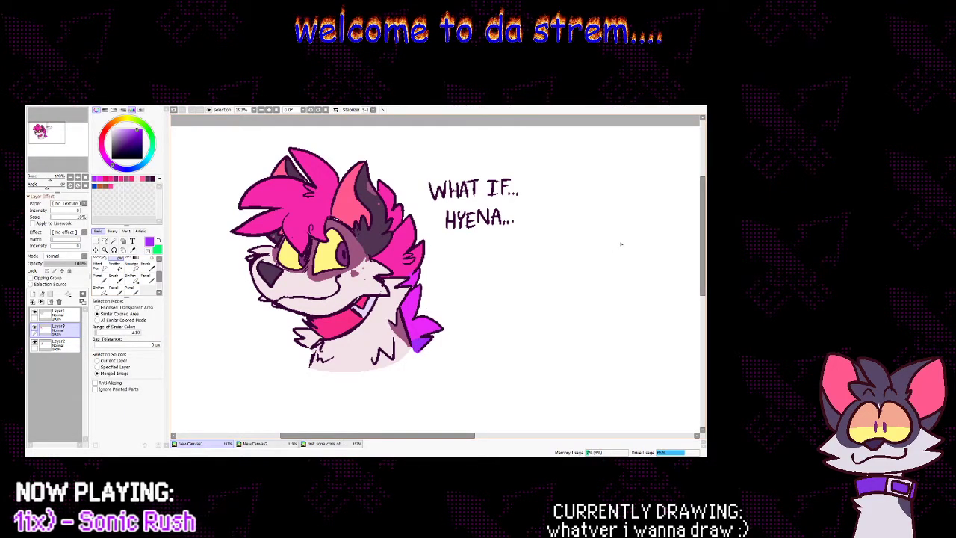
# Sample the dark purple of the lettering on the linework layer and create a new layer above it for a doodle
pyautogui.moveTo(443, 437)
pyautogui.mouseDown()
pyautogui.moveTo(428, 437)
pyautogui.moveTo(453, 436)
pyautogui.moveTo(424, 423)
pyautogui.moveTo(483, 430)
pyautogui.mouseUp()
pyautogui.click(133, 250)
pyautogui.click(60, 315)
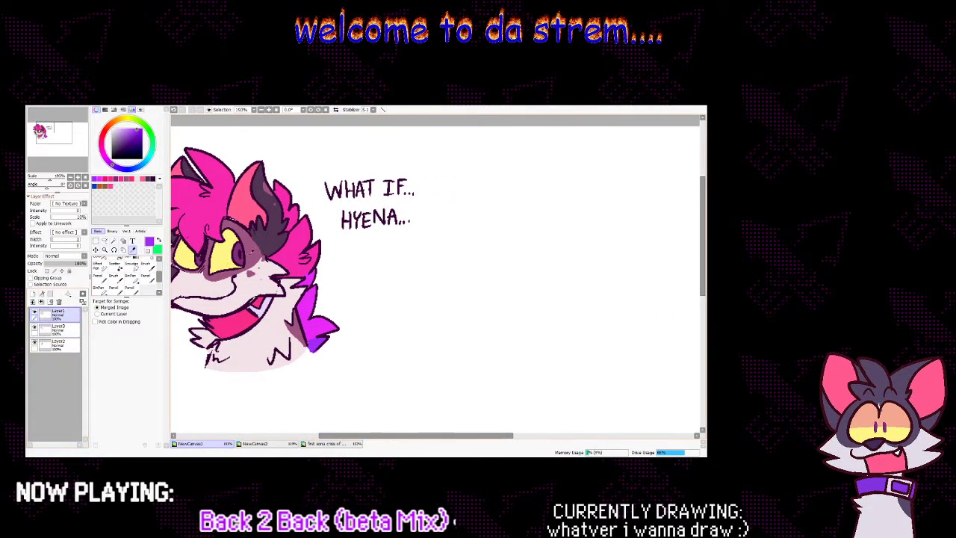
pyautogui.click(344, 219)
pyautogui.click(131, 280)
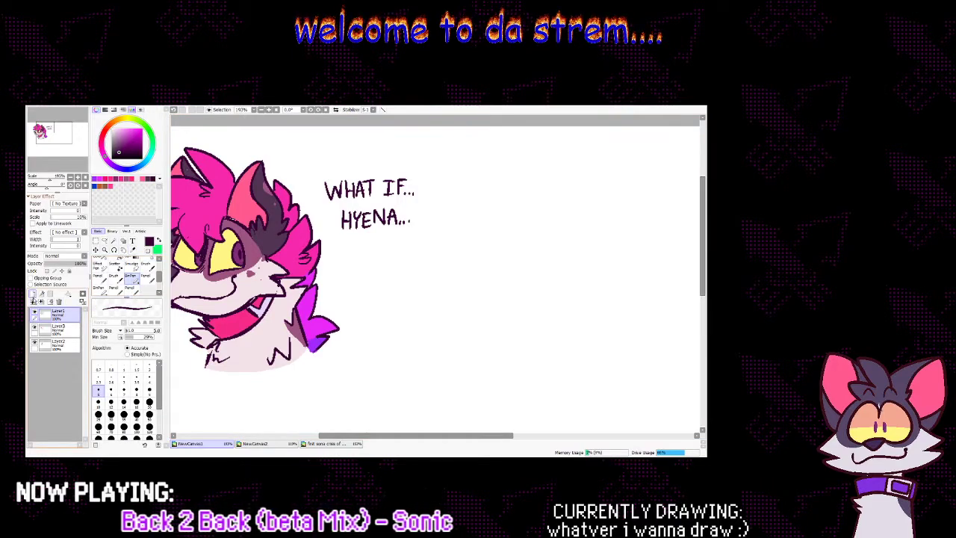
pyautogui.click(34, 301)
# Sketch a small cat-like head beside the lettering with round eyes, cheek fluff, a swept hair tuft and pointed ears
pyautogui.moveTo(477, 436); pyautogui.dragTo(535, 441)
pyautogui.moveTo(393, 287)
pyautogui.mouseDown()
pyautogui.moveTo(378, 294)
pyautogui.moveTo(394, 303)
pyautogui.moveTo(381, 309)
pyautogui.mouseUp()
pyautogui.moveTo(439, 287)
pyautogui.mouseDown()
pyautogui.moveTo(453, 288)
pyautogui.moveTo(442, 305)
pyautogui.moveTo(401, 287)
pyautogui.mouseUp()
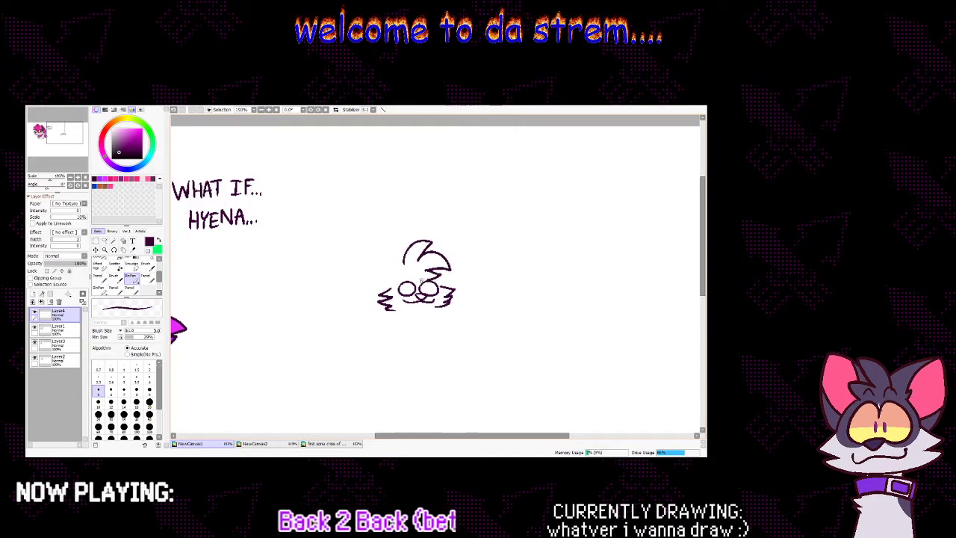
pyautogui.moveTo(407, 266)
pyautogui.mouseDown()
pyautogui.moveTo(385, 250)
pyautogui.moveTo(384, 284)
pyautogui.moveTo(394, 273)
pyautogui.moveTo(385, 284)
pyautogui.mouseUp()
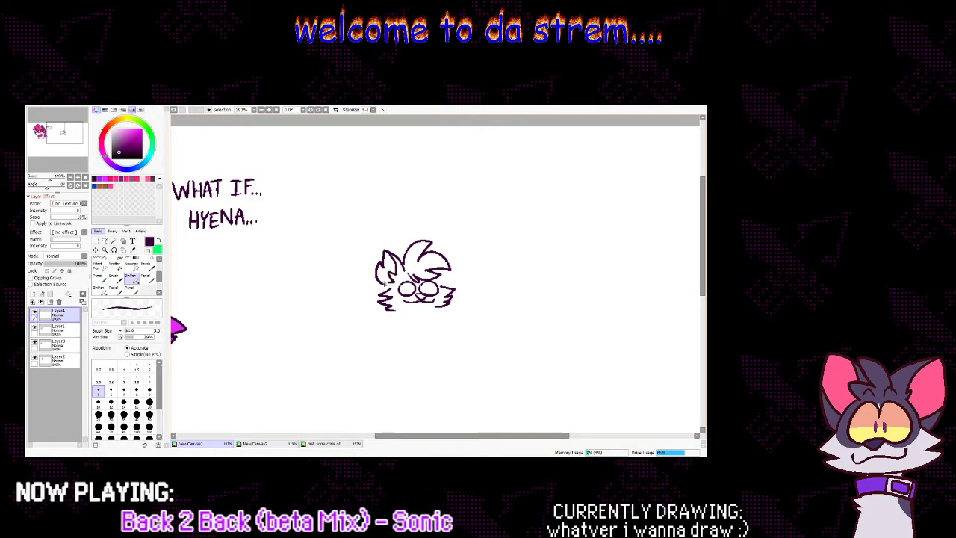
pyautogui.moveTo(446, 267); pyautogui.dragTo(455, 282)
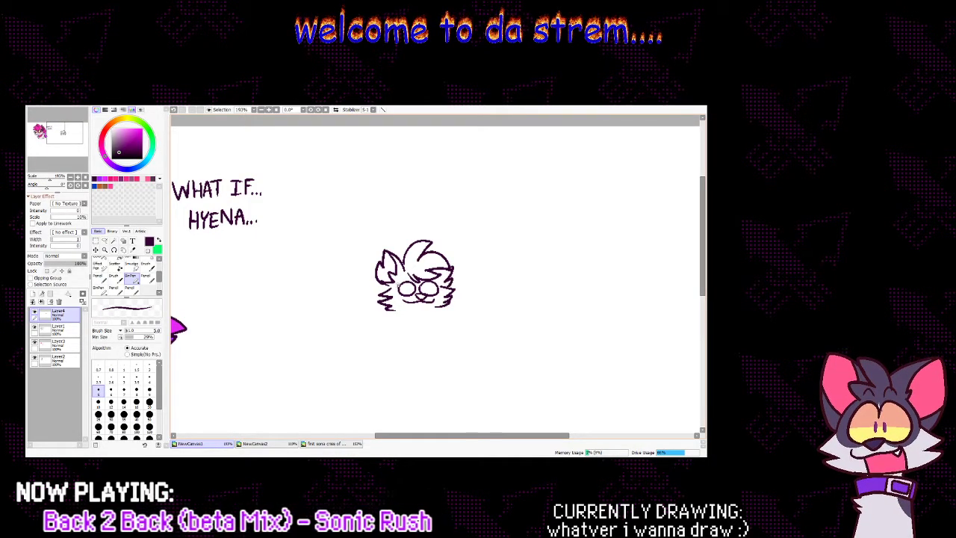
# Add the doodle's open mouth, side fur, buckled collar, chest fluff, shoulders and raised hand
pyautogui.moveTo(382, 283)
pyautogui.mouseDown()
pyautogui.moveTo(370, 300)
pyautogui.moveTo(388, 316)
pyautogui.moveTo(404, 306)
pyautogui.moveTo(418, 317)
pyautogui.moveTo(434, 309)
pyautogui.mouseUp()
pyautogui.moveTo(431, 308); pyautogui.dragTo(430, 320)
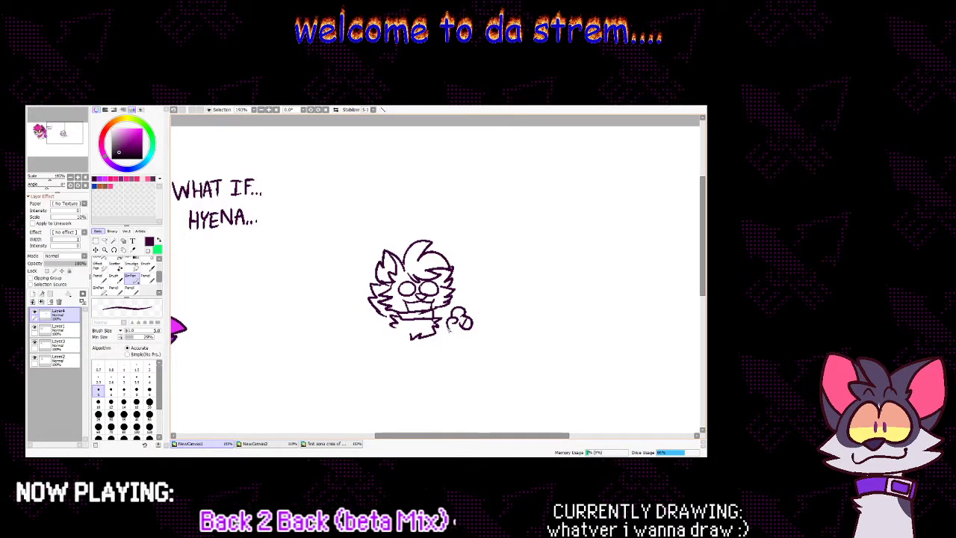
pyautogui.moveTo(449, 329)
pyautogui.mouseDown()
pyautogui.moveTo(443, 338)
pyautogui.moveTo(465, 342)
pyautogui.mouseUp()
pyautogui.moveTo(382, 320)
pyautogui.mouseDown()
pyautogui.moveTo(388, 338)
pyautogui.moveTo(438, 342)
pyautogui.mouseUp()
pyautogui.moveTo(386, 322)
pyautogui.mouseDown()
pyautogui.moveTo(373, 330)
pyautogui.moveTo(389, 339)
pyautogui.mouseUp()
pyautogui.moveTo(420, 312); pyautogui.dragTo(429, 318)
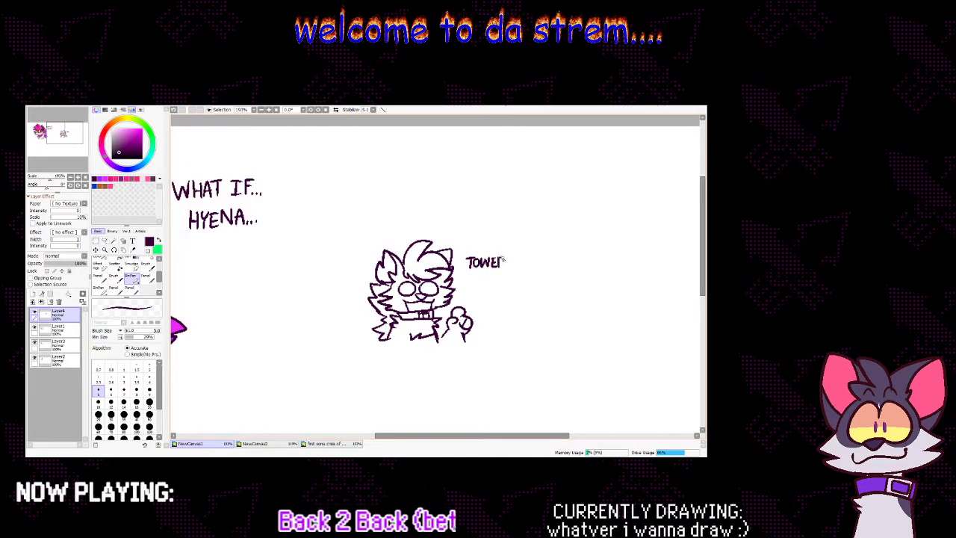
# Hand-letter "TOWER OF BABEL" on two lines beside the small doodle
pyautogui.moveTo(516, 258); pyautogui.dragTo(521, 269)
pyautogui.moveTo(522, 263); pyautogui.dragTo(526, 263)
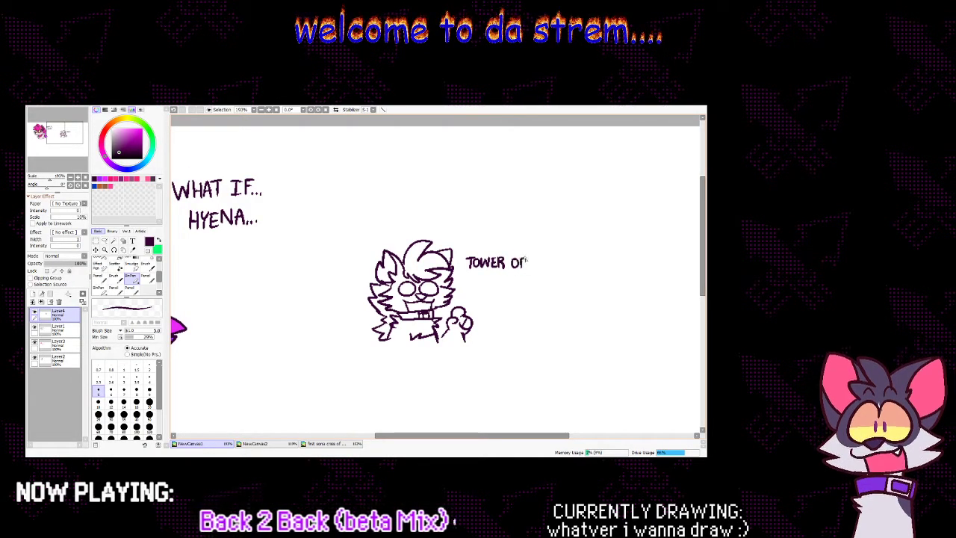
pyautogui.moveTo(469, 275)
pyautogui.mouseDown()
pyautogui.moveTo(468, 286)
pyautogui.moveTo(482, 275)
pyautogui.moveTo(486, 286)
pyautogui.moveTo(500, 287)
pyautogui.moveTo(501, 275)
pyautogui.mouseUp()
pyautogui.moveTo(495, 280); pyautogui.dragTo(509, 286)
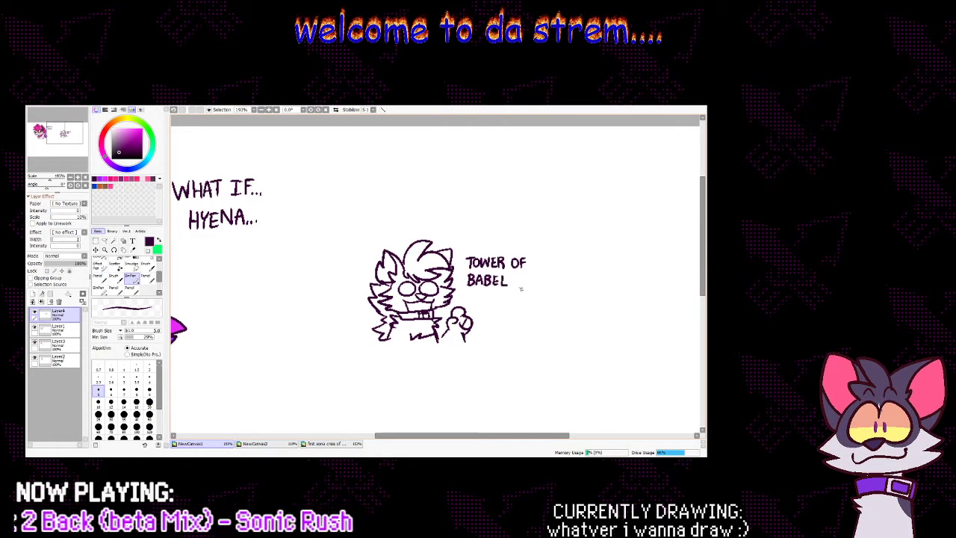
# Outline a speech bubble around "TOWER OF BABEL" and letter "STOP" in a second bubble below it
pyautogui.moveTo(534, 441)
pyautogui.mouseDown()
pyautogui.moveTo(441, 442)
pyautogui.moveTo(546, 441)
pyautogui.mouseUp()
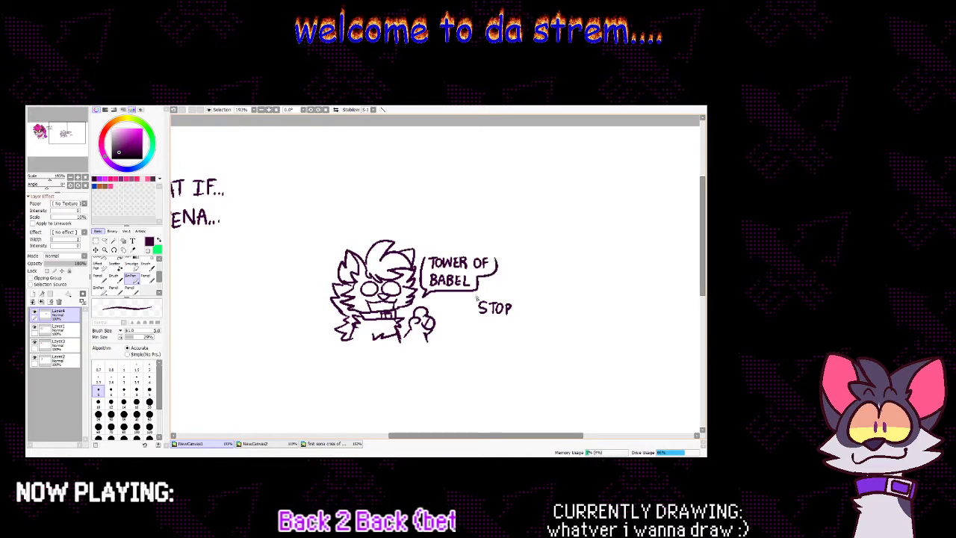
pyautogui.moveTo(515, 297); pyautogui.dragTo(518, 303)
pyautogui.moveTo(478, 297)
pyautogui.mouseDown()
pyautogui.moveTo(482, 321)
pyautogui.moveTo(526, 323)
pyautogui.moveTo(515, 314)
pyautogui.mouseUp()
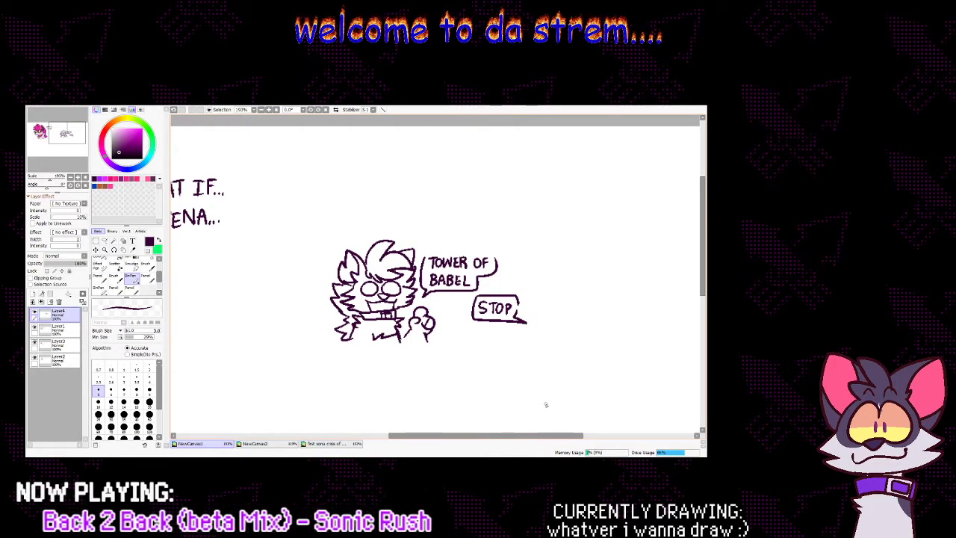
# Create a new layer and sketch a circle for a Garfield-style cat's head in the empty area below the doodle
pyautogui.moveTo(480, 434)
pyautogui.mouseDown()
pyautogui.moveTo(390, 424)
pyautogui.moveTo(465, 425)
pyautogui.moveTo(455, 425)
pyautogui.mouseUp()
pyautogui.click(32, 293)
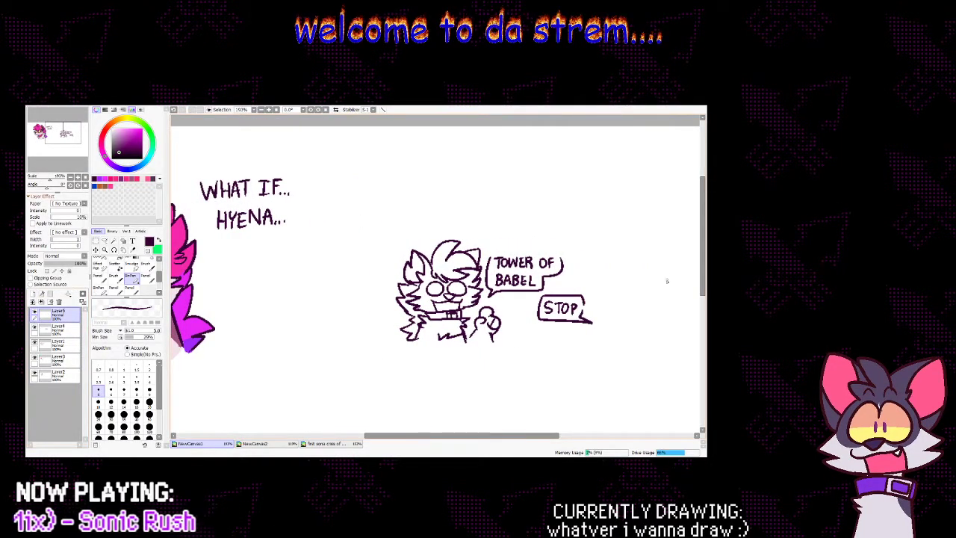
pyautogui.moveTo(703, 288); pyautogui.dragTo(703, 359)
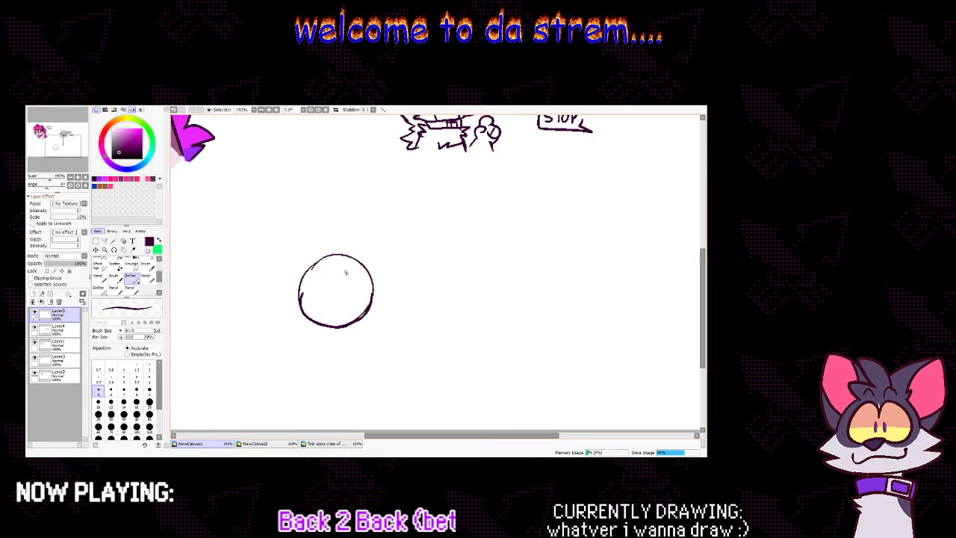
pyautogui.moveTo(333, 257)
pyautogui.mouseDown()
pyautogui.moveTo(310, 233)
pyautogui.moveTo(289, 262)
pyautogui.mouseUp()
pyautogui.hotkey('ctrl', 'z')
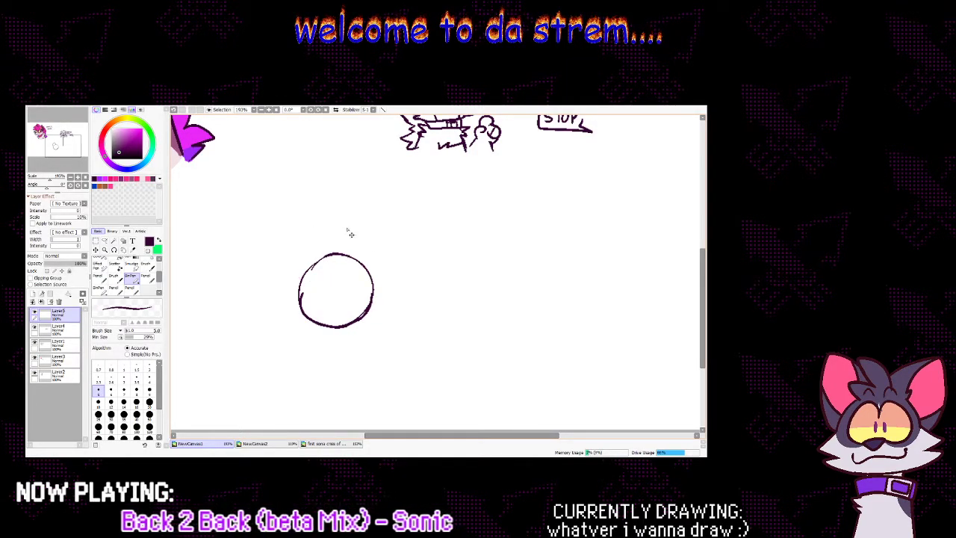
pyautogui.moveTo(303, 314)
pyautogui.mouseDown()
pyautogui.moveTo(310, 268)
pyautogui.moveTo(335, 254)
pyautogui.moveTo(358, 258)
pyautogui.moveTo(371, 292)
pyautogui.mouseUp()
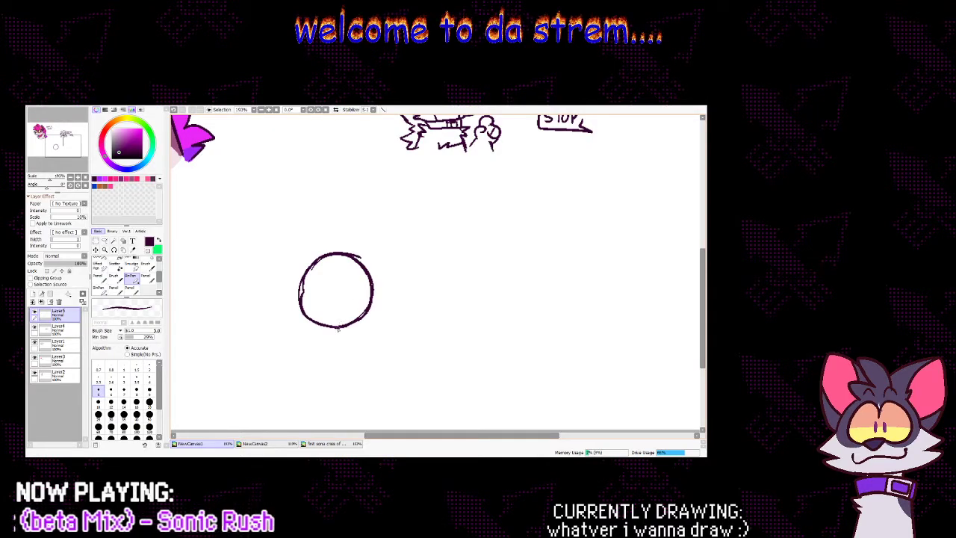
# Sketch a pear-shaped body under the head circle, stripe its back and add two rounded ears
pyautogui.moveTo(347, 325)
pyautogui.mouseDown()
pyautogui.moveTo(378, 317)
pyautogui.moveTo(296, 348)
pyautogui.mouseUp()
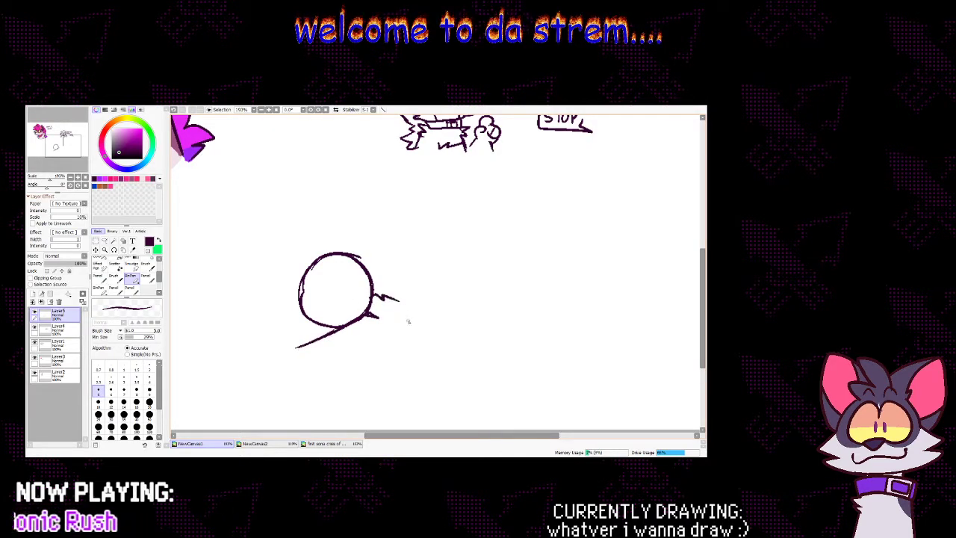
pyautogui.hotkey('ctrl', 'z')
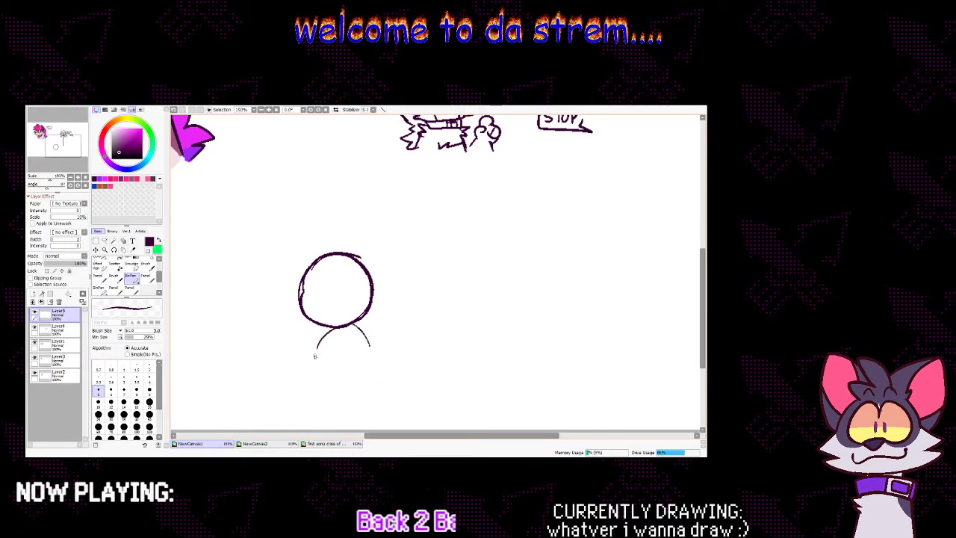
pyautogui.moveTo(314, 381)
pyautogui.mouseDown()
pyautogui.moveTo(333, 402)
pyautogui.moveTo(373, 396)
pyautogui.moveTo(383, 359)
pyautogui.moveTo(365, 329)
pyautogui.moveTo(315, 365)
pyautogui.mouseUp()
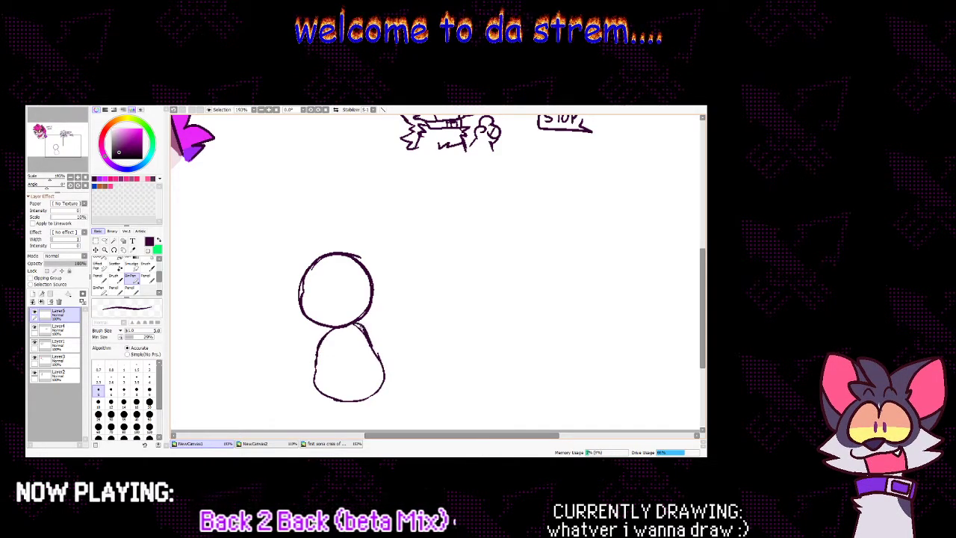
pyautogui.moveTo(363, 331); pyautogui.dragTo(375, 363)
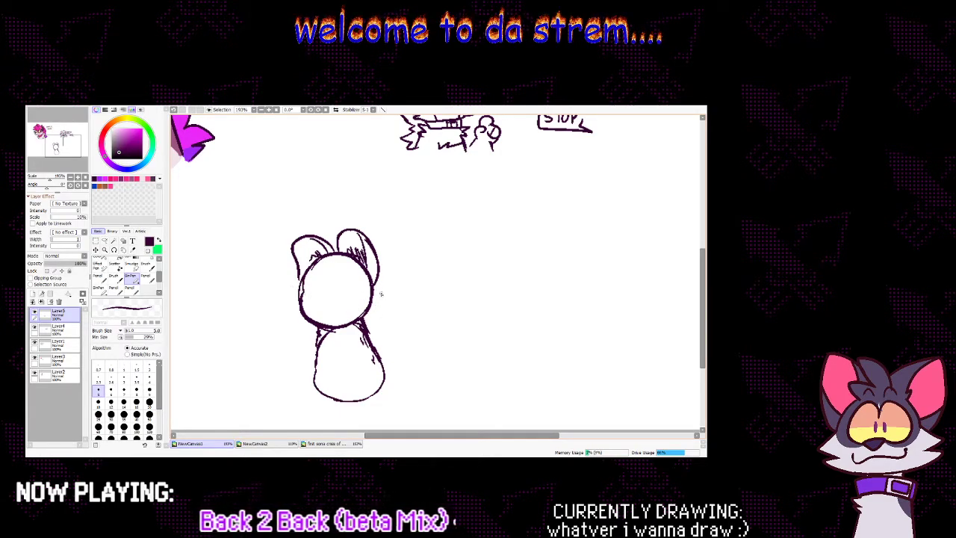
# Draw large half-lidded eyes, a nose and a rounded muzzle on the cat's face
pyautogui.moveTo(378, 289); pyautogui.dragTo(396, 286)
pyautogui.hotkey('ctrl', 'z')
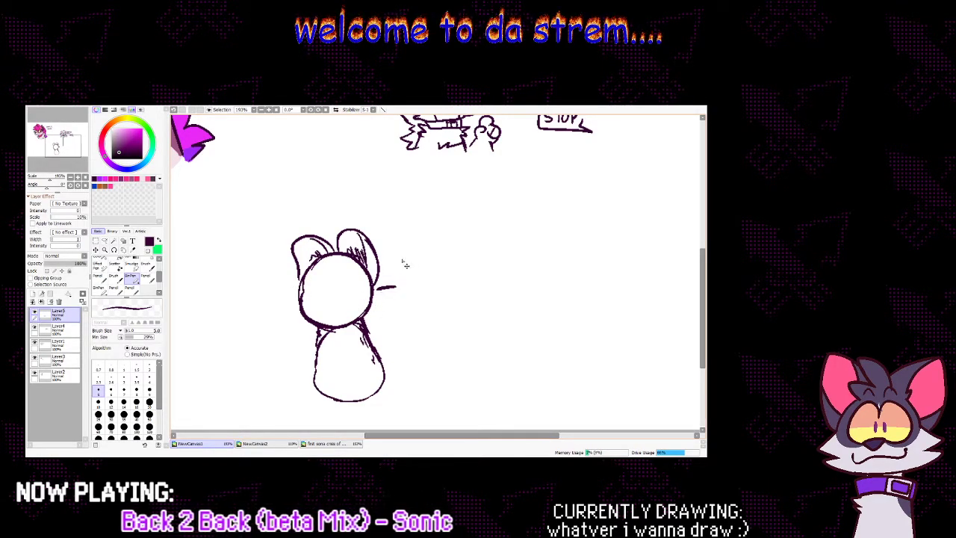
pyautogui.moveTo(332, 272)
pyautogui.mouseDown()
pyautogui.moveTo(356, 296)
pyautogui.moveTo(336, 300)
pyautogui.moveTo(362, 281)
pyautogui.moveTo(330, 287)
pyautogui.moveTo(360, 286)
pyautogui.moveTo(352, 289)
pyautogui.mouseUp()
pyautogui.hotkey('ctrl', 'z')
pyautogui.hotkey('ctrl', 'z')
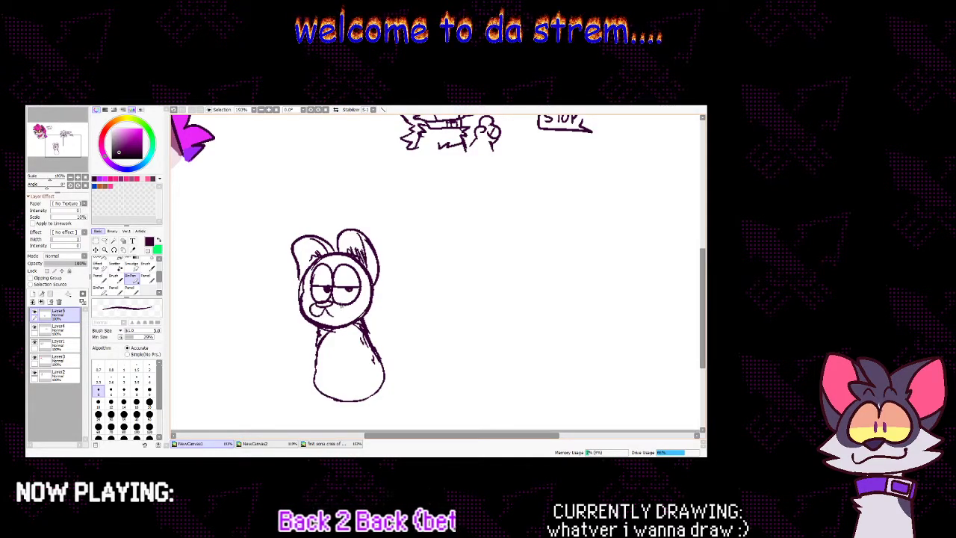
# Add cheek stripes, whiskers on both sides of the head and small dots on the cat's muzzle
pyautogui.moveTo(369, 304)
pyautogui.mouseDown()
pyautogui.moveTo(362, 318)
pyautogui.moveTo(365, 282)
pyautogui.mouseUp()
pyautogui.moveTo(296, 291)
pyautogui.mouseDown()
pyautogui.moveTo(287, 285)
pyautogui.moveTo(295, 290)
pyautogui.moveTo(282, 298)
pyautogui.moveTo(293, 299)
pyautogui.mouseUp()
pyautogui.moveTo(379, 299)
pyautogui.mouseDown()
pyautogui.moveTo(393, 297)
pyautogui.moveTo(389, 311)
pyautogui.mouseUp()
pyautogui.click(314, 308)
pyautogui.click(316, 311)
pyautogui.click(330, 309)
pyautogui.click(332, 307)
pyautogui.click(335, 310)
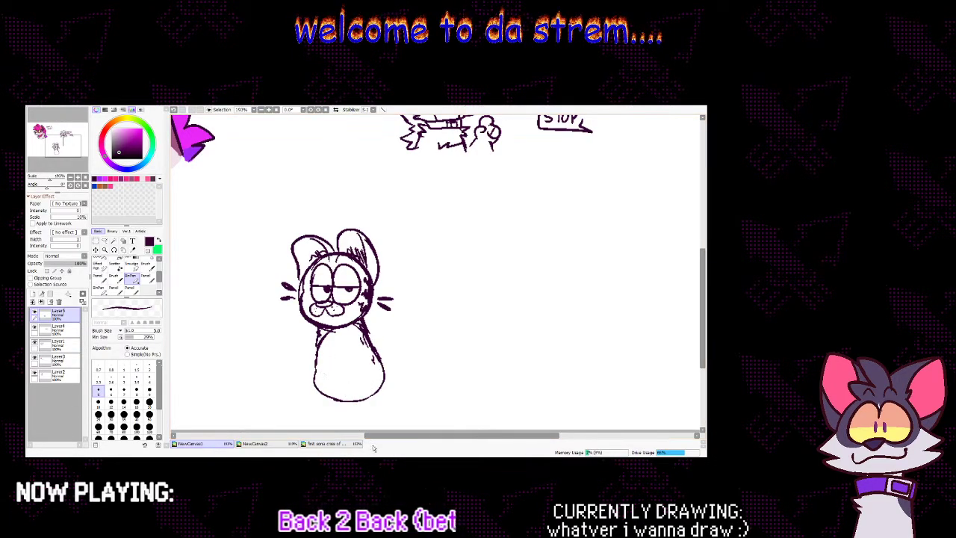
# Sketch the cat's outstretched arm holding up a large rectangular book
pyautogui.moveTo(312, 334)
pyautogui.mouseDown()
pyautogui.moveTo(282, 348)
pyautogui.moveTo(278, 326)
pyautogui.moveTo(270, 339)
pyautogui.moveTo(313, 338)
pyautogui.moveTo(279, 340)
pyautogui.moveTo(265, 330)
pyautogui.moveTo(257, 342)
pyautogui.moveTo(265, 353)
pyautogui.mouseUp()
pyautogui.hotkey('ctrl', 'z')
pyautogui.hotkey('ctrl', 'z')
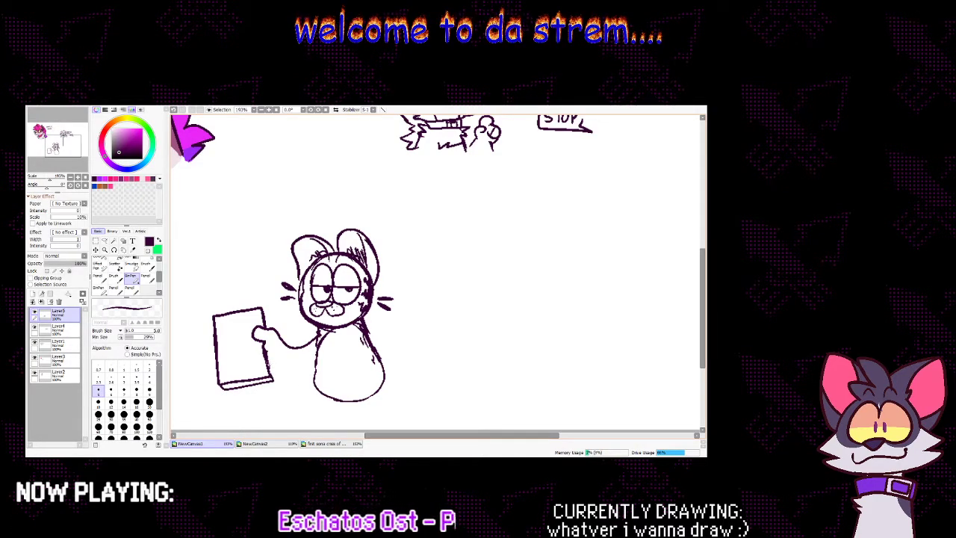
pyautogui.moveTo(312, 362)
pyautogui.mouseDown()
pyautogui.moveTo(330, 355)
pyautogui.moveTo(357, 404)
pyautogui.mouseUp()
pyautogui.hotkey('ctrl', 'z')
pyautogui.moveTo(356, 352); pyautogui.dragTo(356, 404)
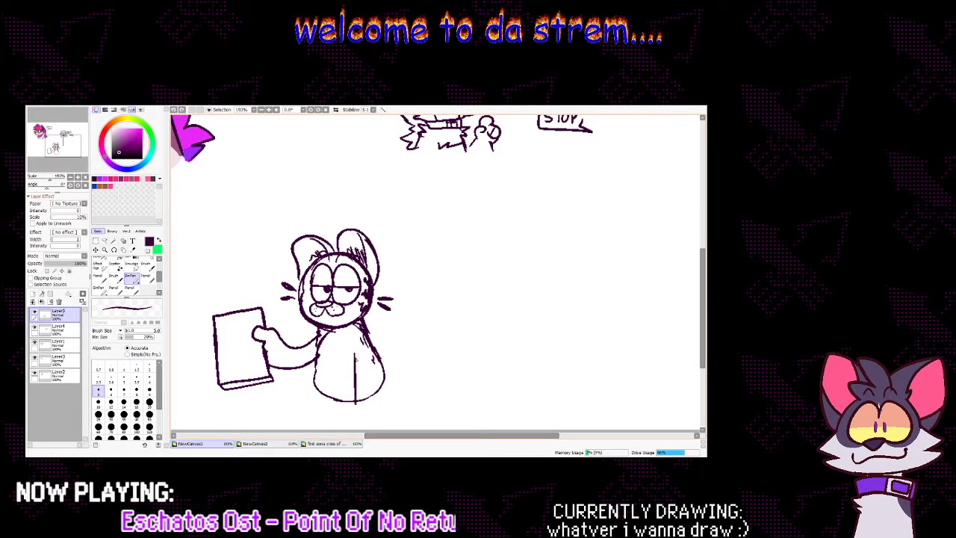
pyautogui.moveTo(372, 355)
pyautogui.mouseDown()
pyautogui.moveTo(378, 398)
pyautogui.moveTo(363, 416)
pyautogui.moveTo(387, 400)
pyautogui.moveTo(399, 413)
pyautogui.moveTo(368, 426)
pyautogui.moveTo(362, 417)
pyautogui.mouseUp()
pyautogui.hotkey('ctrl', 'z')
pyautogui.hotkey('ctrl', 'z')
pyautogui.hotkey('ctrl', 'z')
pyautogui.hotkey('ctrl', 'z')
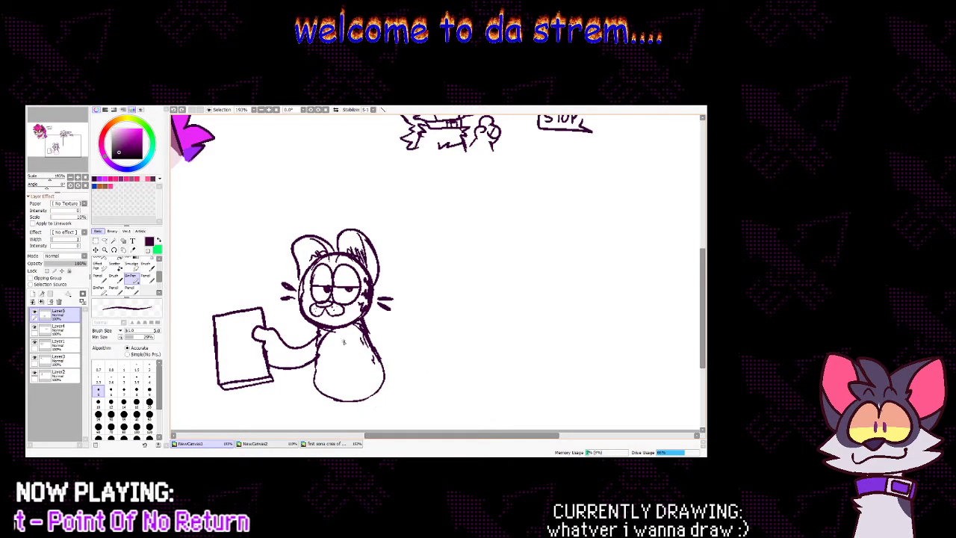
# Sketch the cat's second arm hanging down the front of its body and add the legs
pyautogui.moveTo(349, 352); pyautogui.dragTo(352, 392)
pyautogui.hotkey('ctrl', 'z')
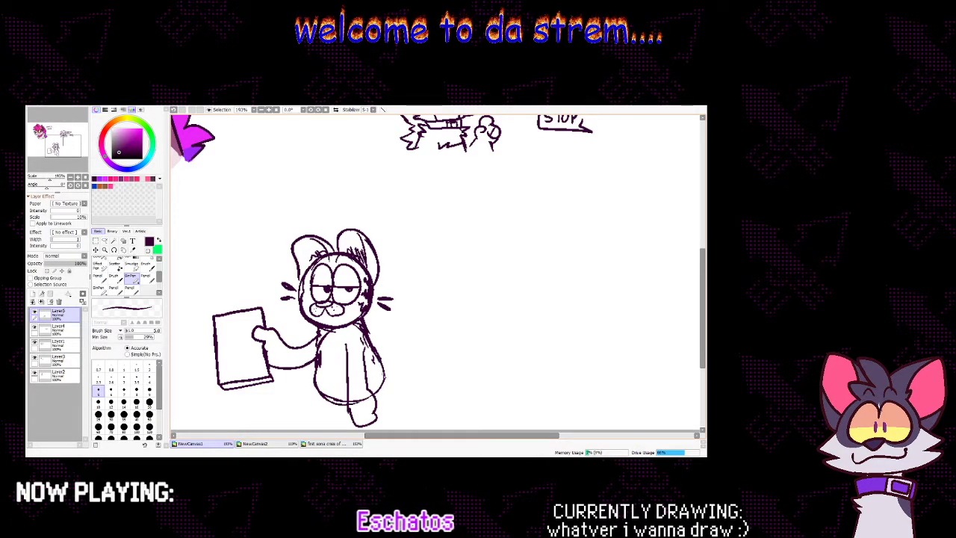
pyautogui.moveTo(344, 405); pyautogui.dragTo(350, 428)
# Draw a raised, curving tail behind the cat with dark stripes and a shaded tip
pyautogui.moveTo(383, 390)
pyautogui.mouseDown()
pyautogui.moveTo(395, 428)
pyautogui.moveTo(403, 375)
pyautogui.moveTo(450, 333)
pyautogui.moveTo(421, 403)
pyautogui.moveTo(390, 393)
pyautogui.moveTo(414, 393)
pyautogui.moveTo(423, 377)
pyautogui.mouseUp()
pyautogui.moveTo(420, 368); pyautogui.dragTo(426, 375)
pyautogui.moveTo(431, 338); pyautogui.dragTo(423, 354)
pyautogui.moveTo(423, 354); pyautogui.dragTo(435, 351)
pyautogui.moveTo(435, 334)
pyautogui.mouseDown()
pyautogui.moveTo(450, 337)
pyautogui.moveTo(435, 338)
pyautogui.mouseUp()
pyautogui.moveTo(454, 344); pyautogui.dragTo(438, 354)
pyautogui.moveTo(438, 354); pyautogui.dragTo(443, 364)
pyautogui.moveTo(449, 335); pyautogui.dragTo(454, 343)
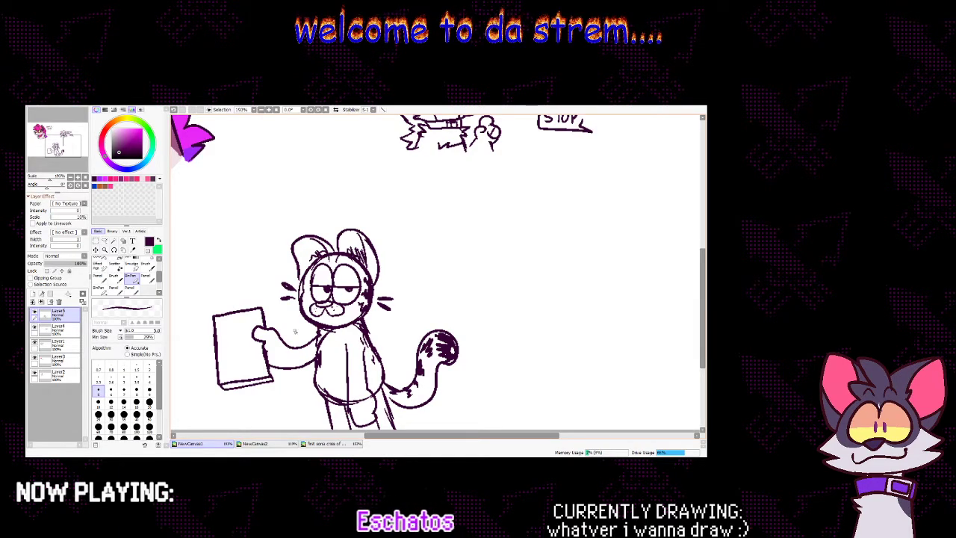
# Hand-letter "TOWER OF BABEL BY JIM DAVIS" on the book's cover
pyautogui.moveTo(230, 323); pyautogui.dragTo(231, 323)
pyautogui.moveTo(235, 324); pyautogui.dragTo(244, 328)
pyautogui.moveTo(244, 325); pyautogui.dragTo(247, 325)
pyautogui.moveTo(244, 329); pyautogui.dragTo(249, 329)
pyautogui.moveTo(248, 322)
pyautogui.mouseDown()
pyautogui.moveTo(227, 358)
pyautogui.moveTo(233, 348)
pyautogui.mouseUp()
pyautogui.moveTo(233, 348); pyautogui.dragTo(235, 352)
pyautogui.moveTo(237, 348); pyautogui.dragTo(245, 354)
pyautogui.moveTo(243, 347); pyautogui.dragTo(248, 350)
pyautogui.moveTo(245, 355); pyautogui.dragTo(249, 354)
pyautogui.moveTo(249, 346)
pyautogui.mouseDown()
pyautogui.moveTo(255, 352)
pyautogui.moveTo(222, 371)
pyautogui.mouseUp()
pyautogui.moveTo(222, 371); pyautogui.dragTo(227, 374)
pyautogui.moveTo(234, 368); pyautogui.dragTo(236, 366)
pyautogui.moveTo(235, 372); pyautogui.dragTo(238, 371)
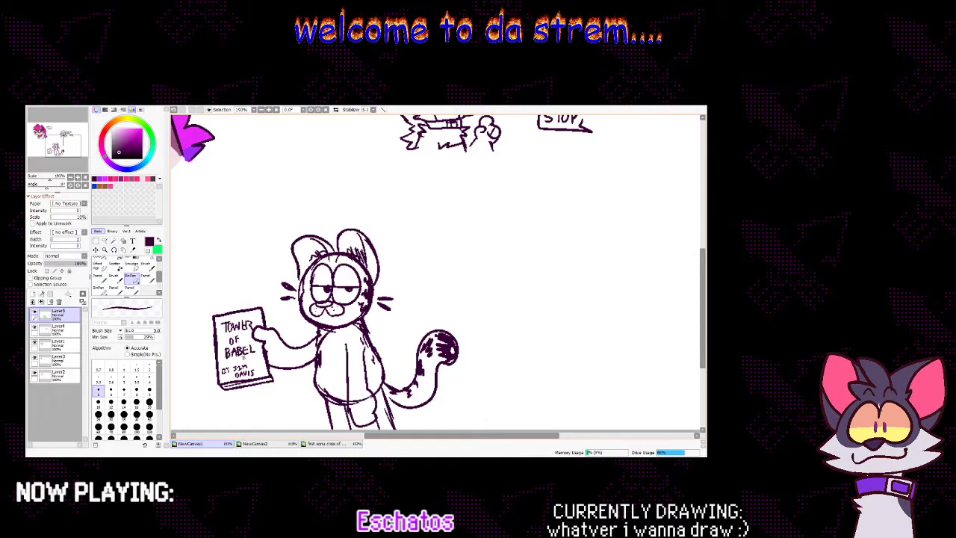
# Draw the book's spine edge and erase the sketch lines overlapping the cat's ears, arms and lower body
pyautogui.moveTo(209, 324); pyautogui.dragTo(226, 388)
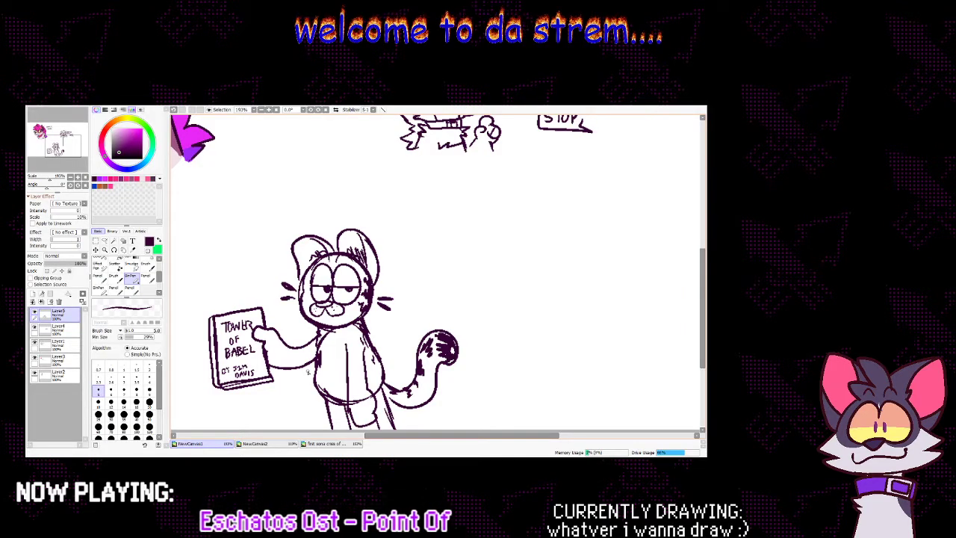
pyautogui.click(148, 251)
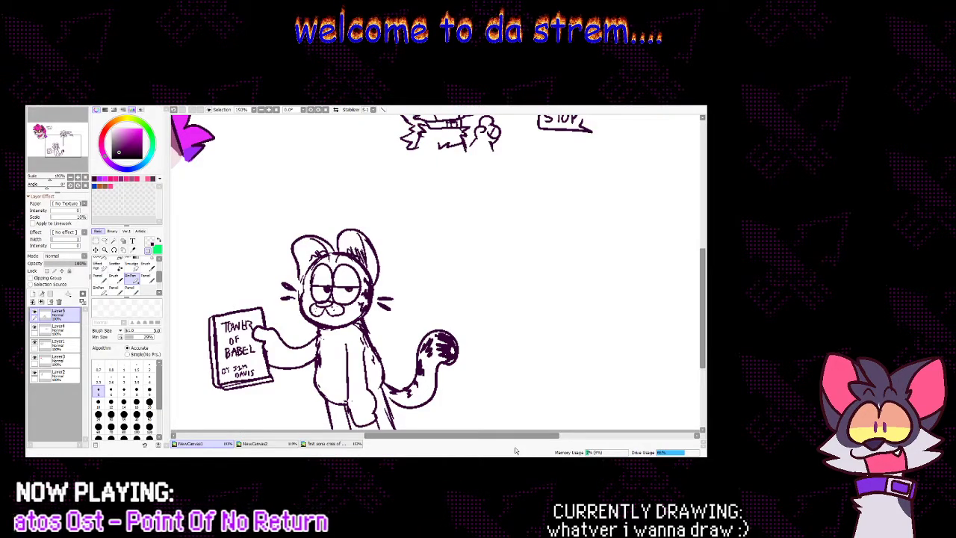
# Shade the insides of the cat's ears with short dark hatching strokes
pyautogui.click(148, 251)
pyautogui.moveTo(302, 275)
pyautogui.mouseDown()
pyautogui.moveTo(309, 262)
pyautogui.moveTo(301, 256)
pyautogui.mouseUp()
pyautogui.moveTo(304, 268); pyautogui.dragTo(307, 254)
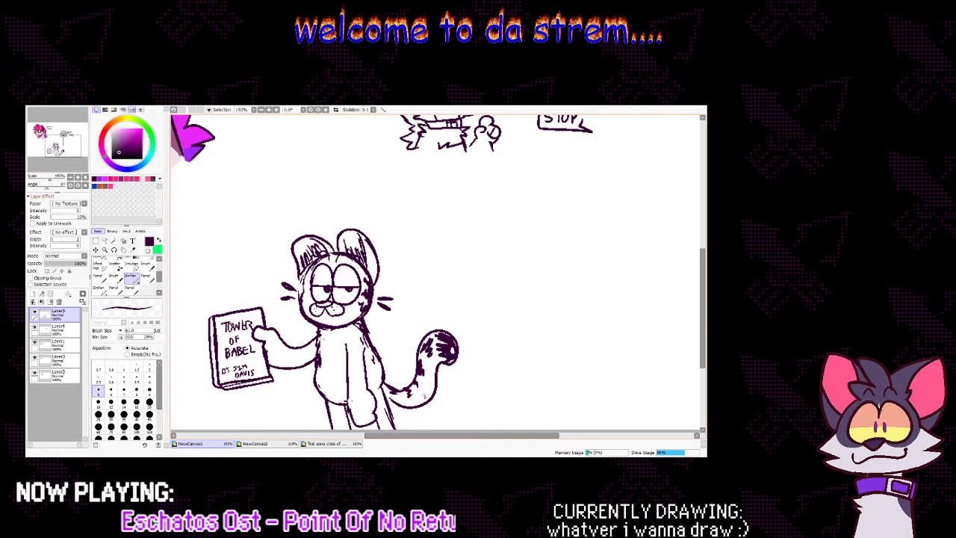
# Check what the top layer contains by toggling its visibility, and make Layer1 the active drawing layer
pyautogui.moveTo(404, 436)
pyautogui.mouseDown()
pyautogui.moveTo(362, 437)
pyautogui.moveTo(443, 449)
pyautogui.moveTo(418, 447)
pyautogui.moveTo(429, 446)
pyautogui.mouseUp()
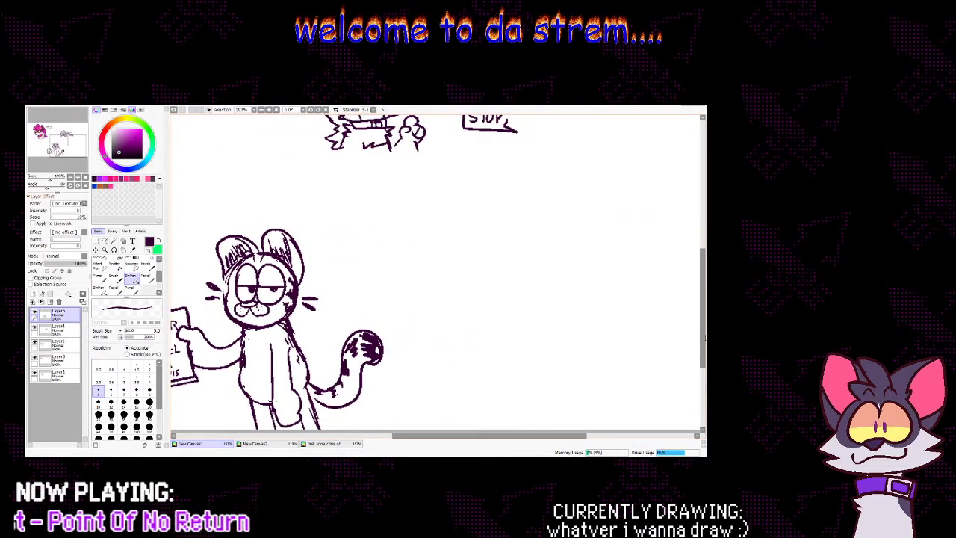
pyautogui.scroll(4, 256, 318)
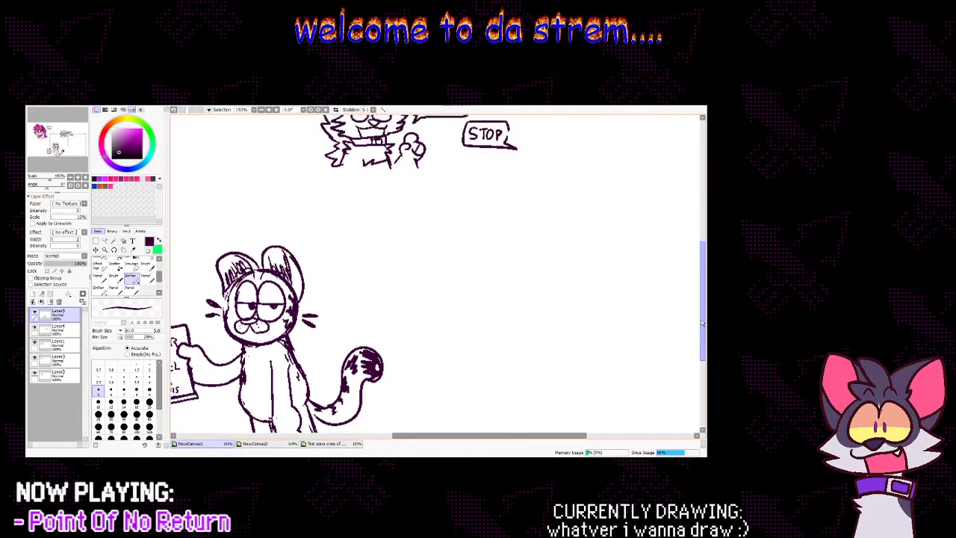
pyautogui.click(56, 327)
pyautogui.click(34, 313)
pyautogui.click(35, 313)
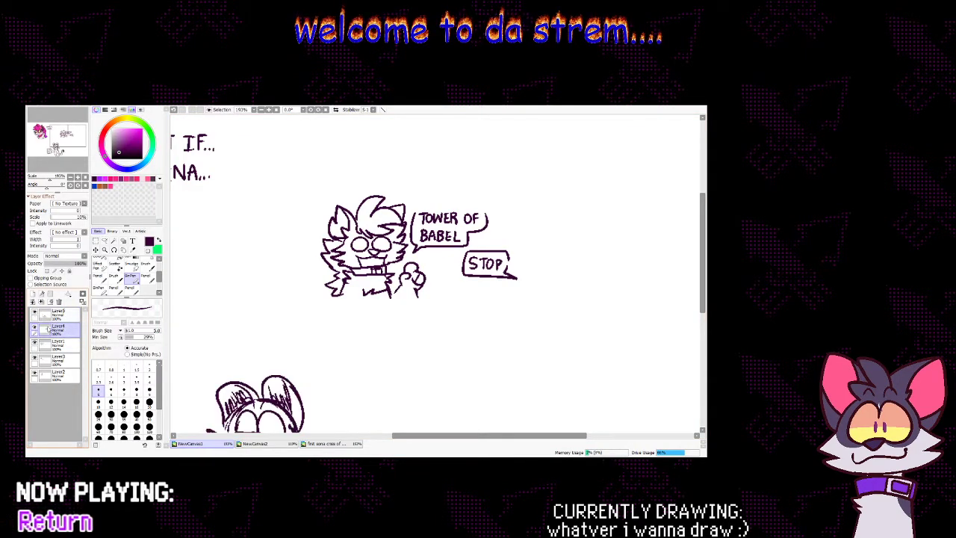
pyautogui.moveTo(441, 441); pyautogui.dragTo(333, 432)
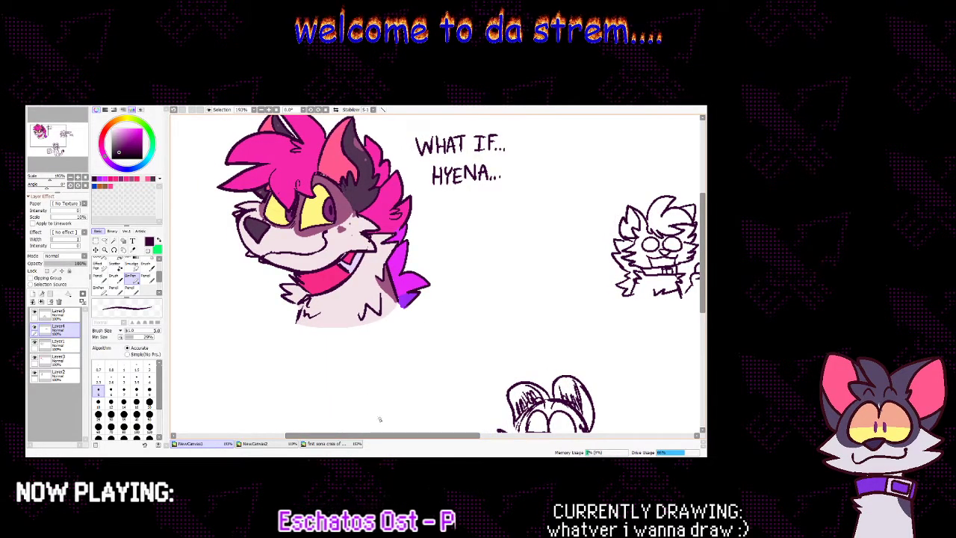
pyautogui.moveTo(382, 436); pyautogui.dragTo(418, 436)
pyautogui.hscroll(3, 511, 441)
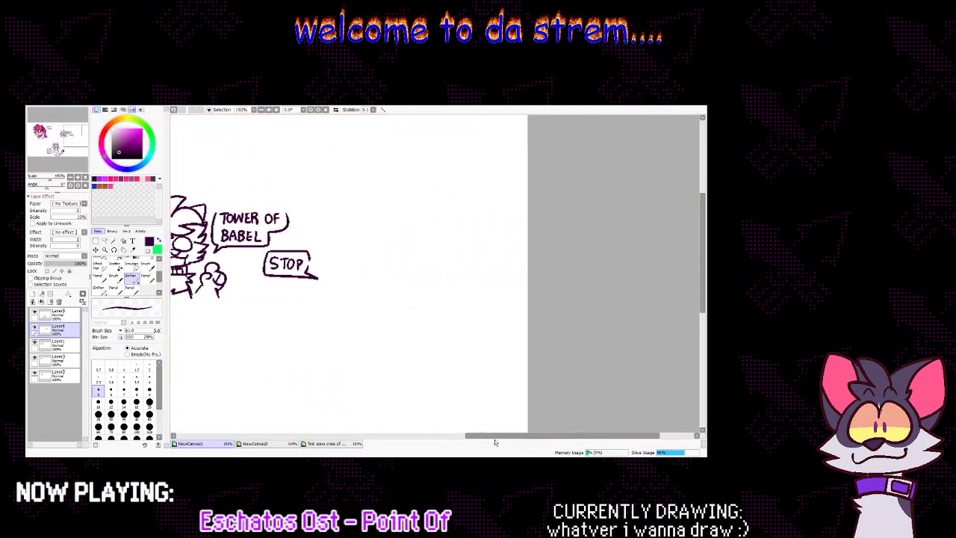
pyautogui.click(73, 315)
pyautogui.click(66, 347)
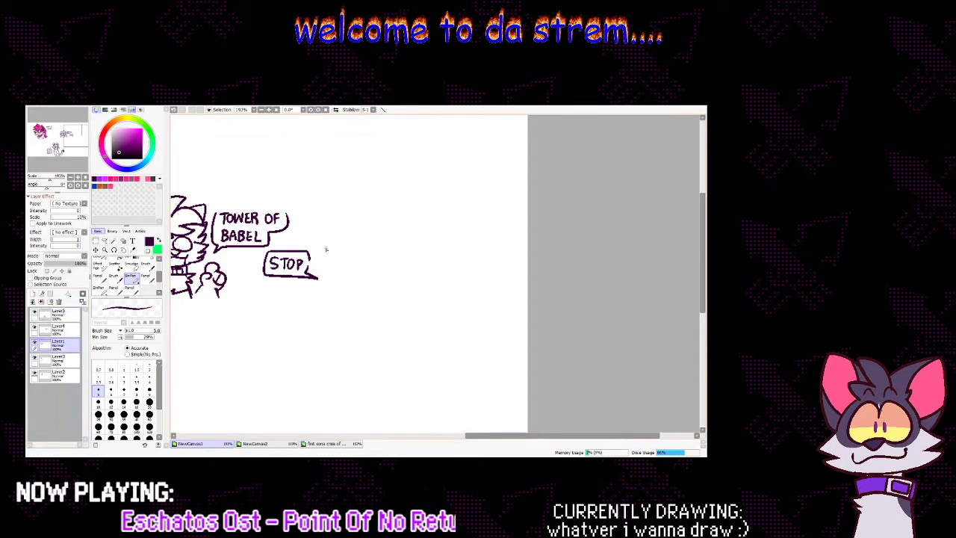
# Sketch a round head with cheek tufts, large eyes and a fanged grin beside the STOP bubble, erasing its construction circles
pyautogui.moveTo(369, 240)
pyautogui.mouseDown()
pyautogui.moveTo(413, 290)
pyautogui.moveTo(361, 241)
pyautogui.mouseUp()
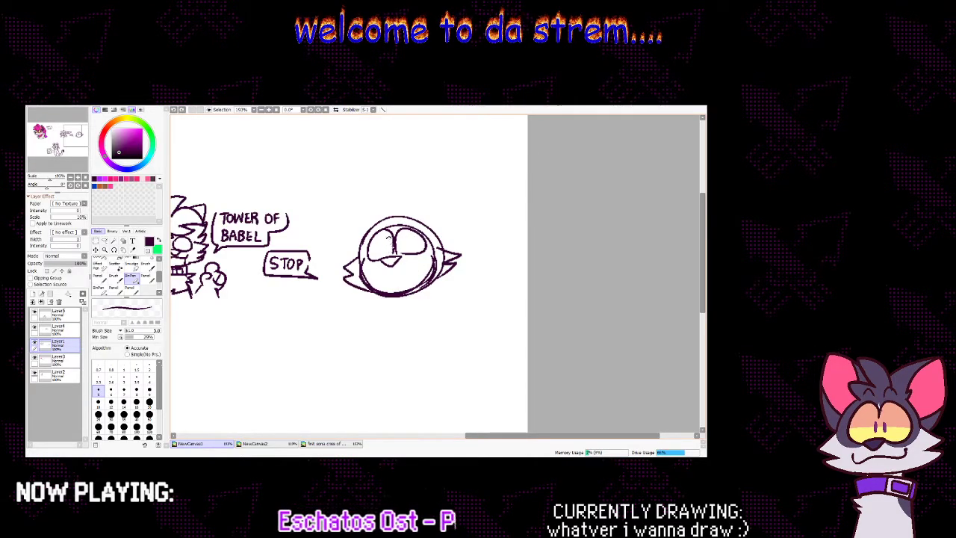
pyautogui.moveTo(401, 244); pyautogui.dragTo(402, 247)
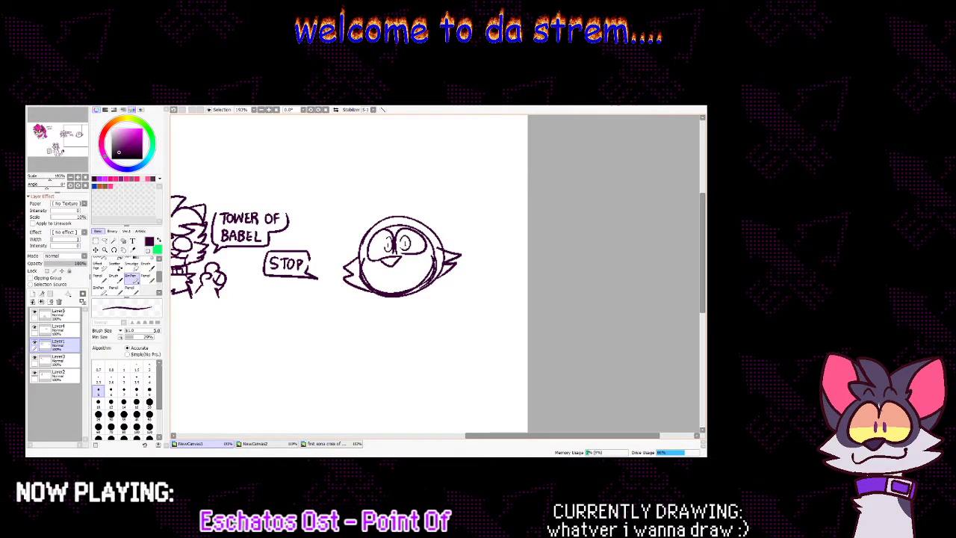
pyautogui.hotkey('ctrl', 'z')
pyautogui.hotkey('ctrl', 'z')
pyautogui.moveTo(392, 236)
pyautogui.mouseDown()
pyautogui.moveTo(392, 251)
pyautogui.moveTo(416, 251)
pyautogui.mouseUp()
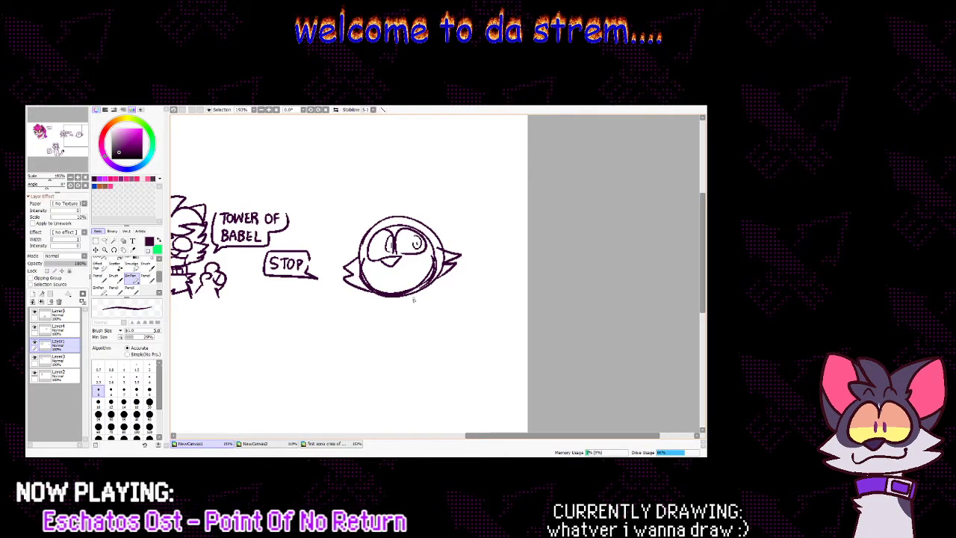
pyautogui.moveTo(371, 272)
pyautogui.mouseDown()
pyautogui.moveTo(417, 259)
pyautogui.moveTo(419, 282)
pyautogui.moveTo(390, 280)
pyautogui.moveTo(390, 272)
pyautogui.mouseUp()
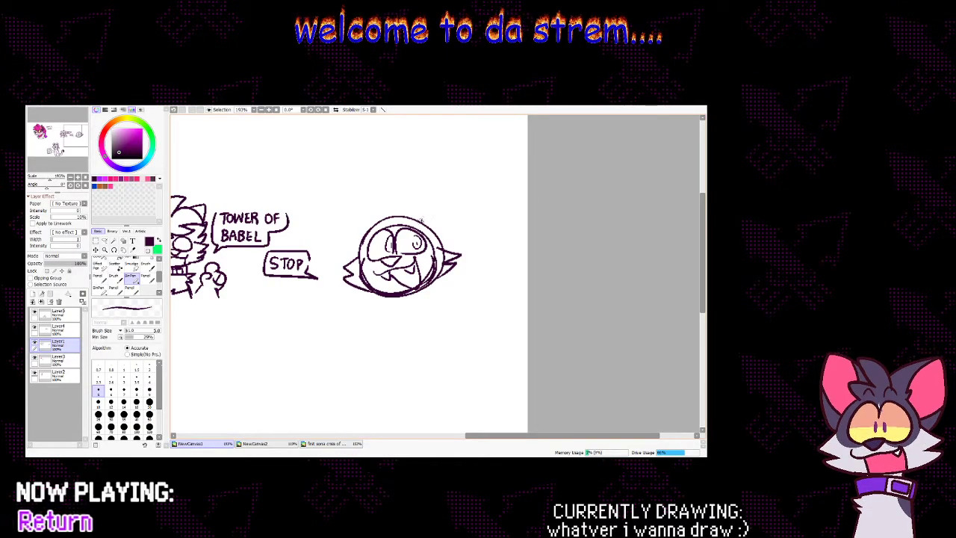
pyautogui.press('Escape')
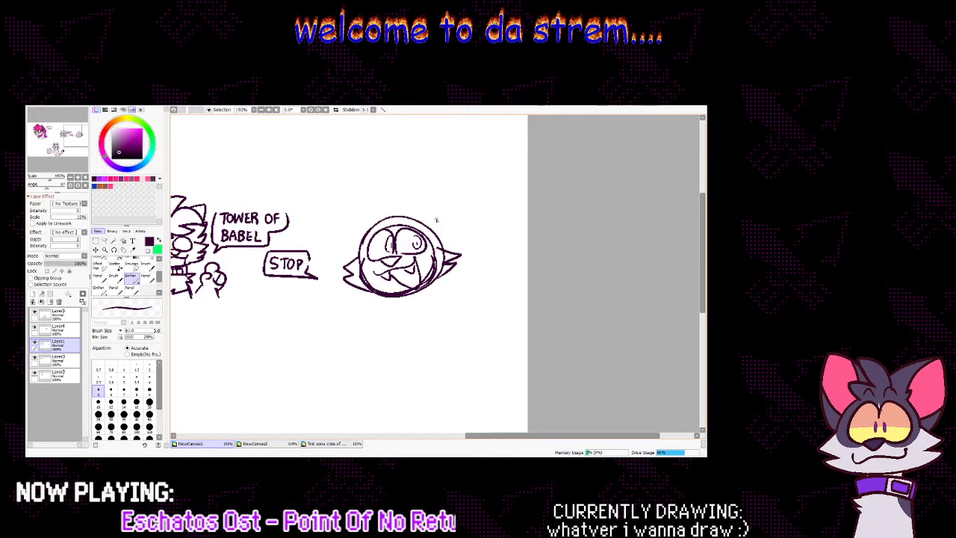
pyautogui.click(148, 251)
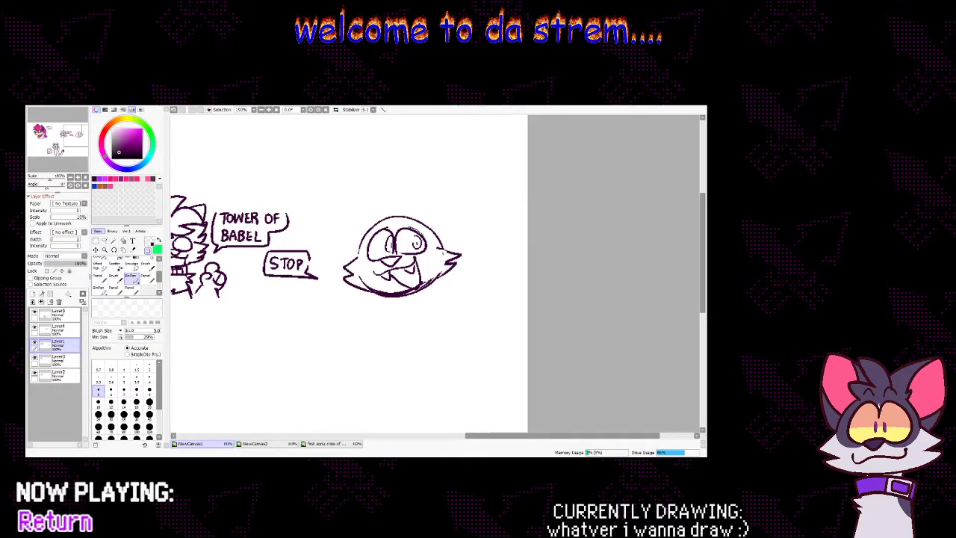
pyautogui.press('Escape')
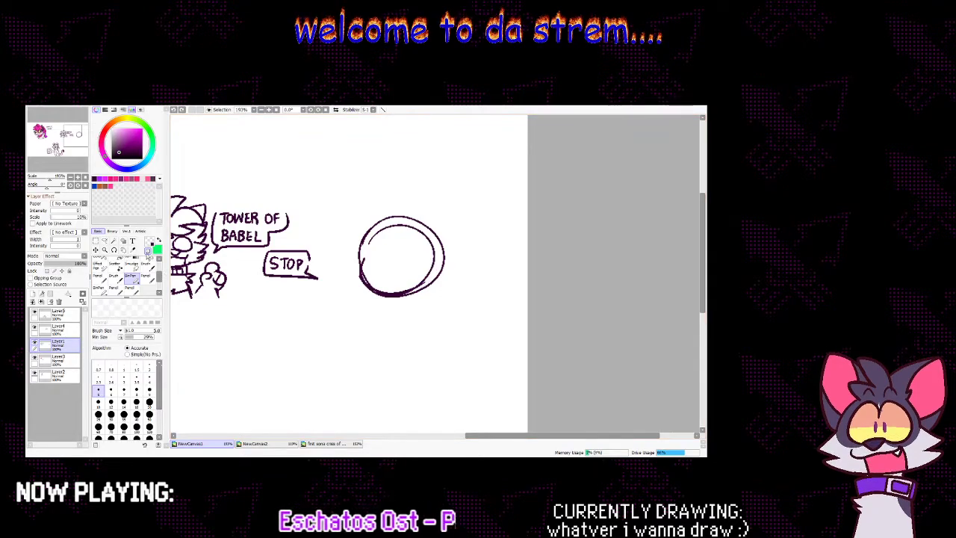
# Undo the entire round head sketch beside the STOP bubble
pyautogui.hotkey('ctrl', 'z')
pyautogui.hotkey('ctrl', 'z')
pyautogui.hotkey('ctrl', 'z')
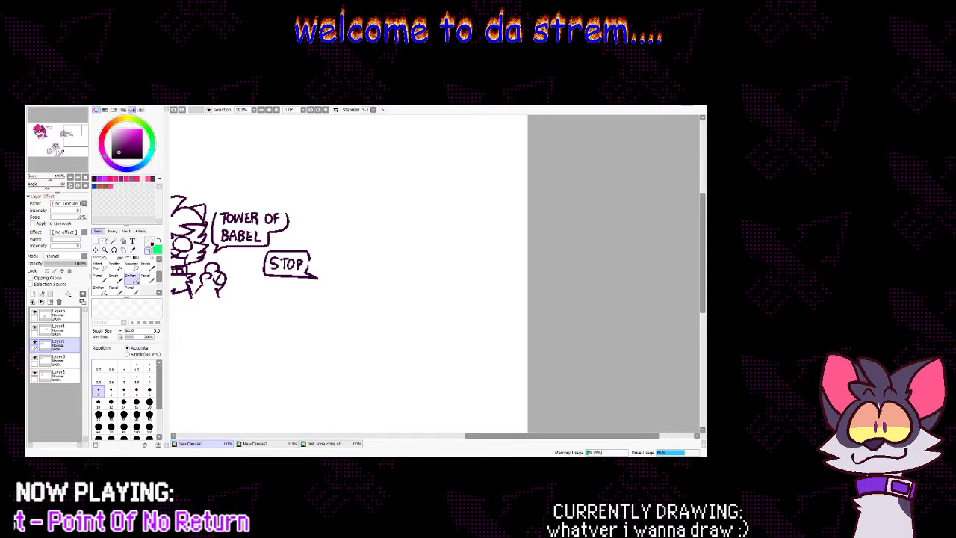
# Look over the canvas doodles for free space and check the top layer's contents by toggling its visibility
pyautogui.moveTo(479, 435)
pyautogui.mouseDown()
pyautogui.moveTo(383, 433)
pyautogui.moveTo(327, 414)
pyautogui.moveTo(354, 418)
pyautogui.moveTo(303, 418)
pyautogui.moveTo(448, 423)
pyautogui.moveTo(304, 411)
pyautogui.mouseUp()
pyautogui.press('Escape')
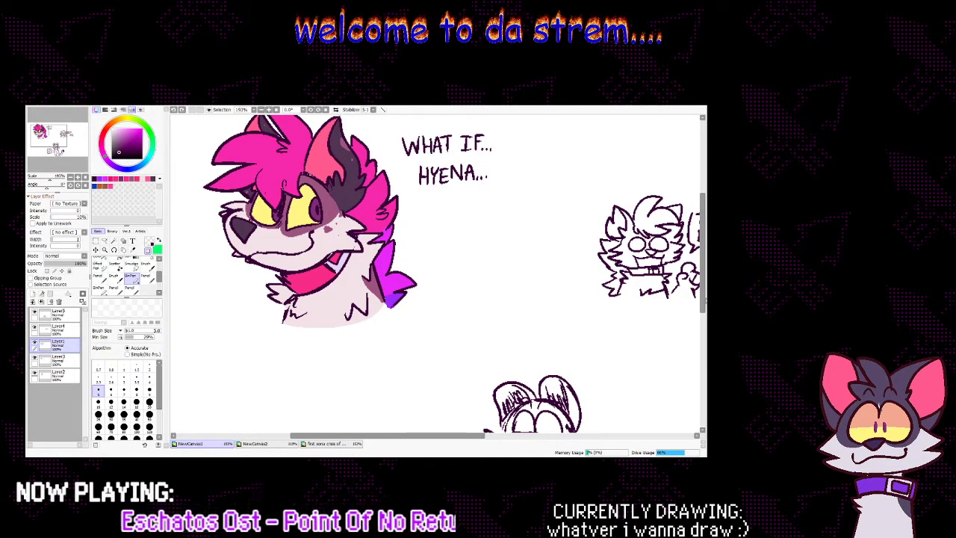
pyautogui.scroll(-5, 457, 437)
pyautogui.moveTo(457, 437); pyautogui.dragTo(558, 437)
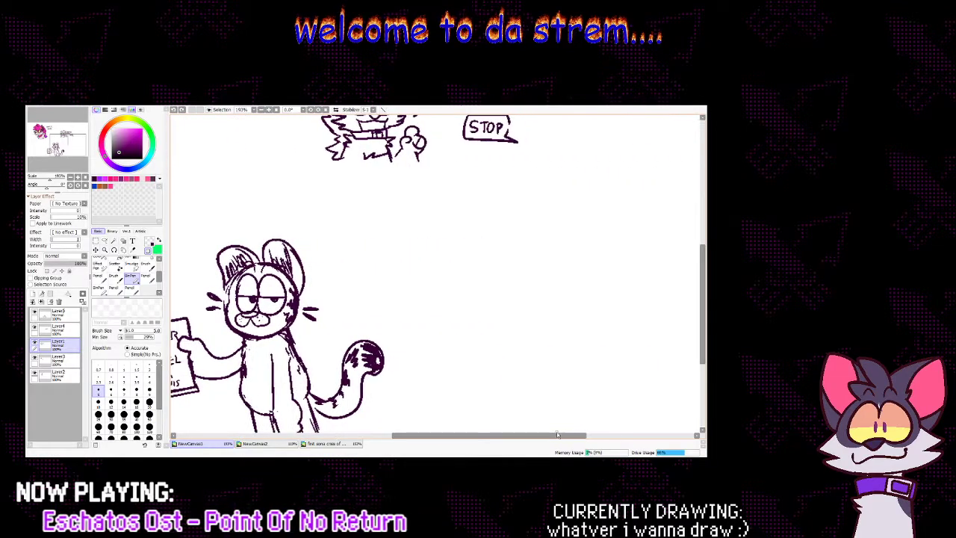
pyautogui.moveTo(703, 314); pyautogui.dragTo(703, 278)
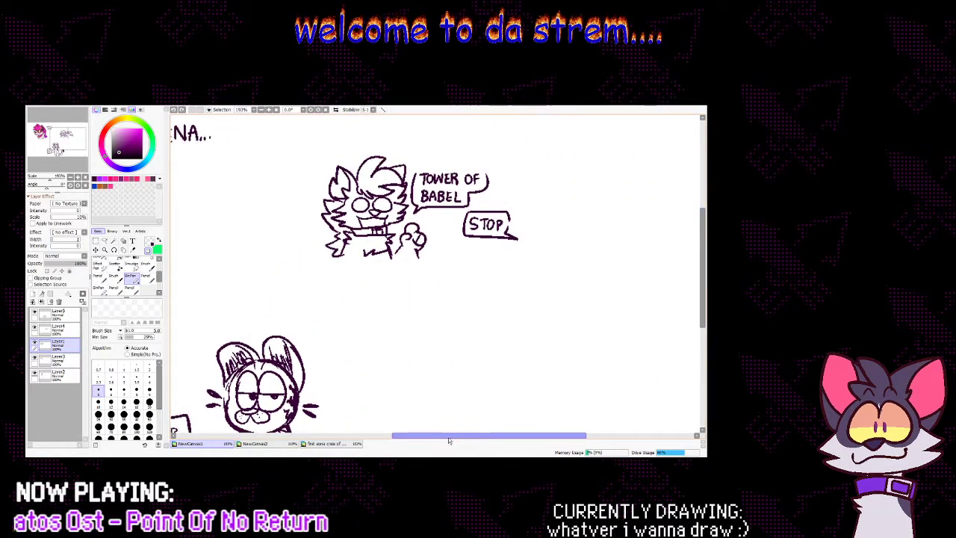
pyautogui.moveTo(448, 441); pyautogui.dragTo(498, 441)
pyautogui.moveTo(701, 281); pyautogui.dragTo(701, 310)
pyautogui.click(48, 314)
pyautogui.click(35, 313)
pyautogui.click(34, 313)
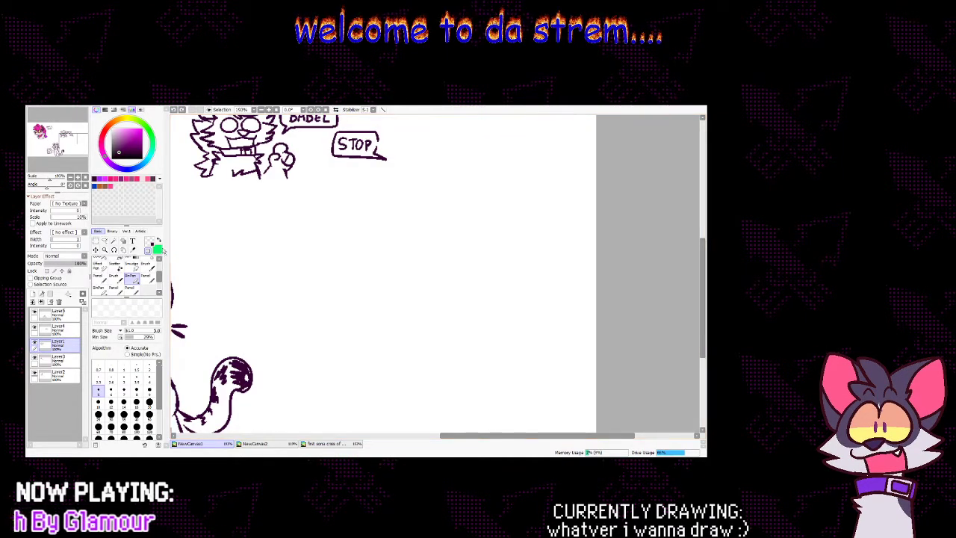
# Draw a small head circle in dark purple in the blank area below the STOP bubble
pyautogui.click(149, 241)
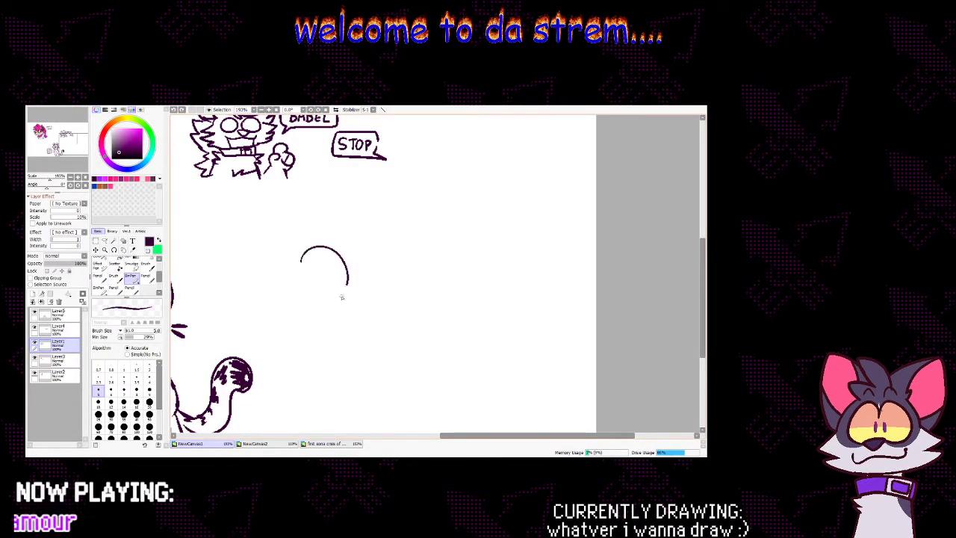
pyautogui.hotkey('ctrl', 'space')
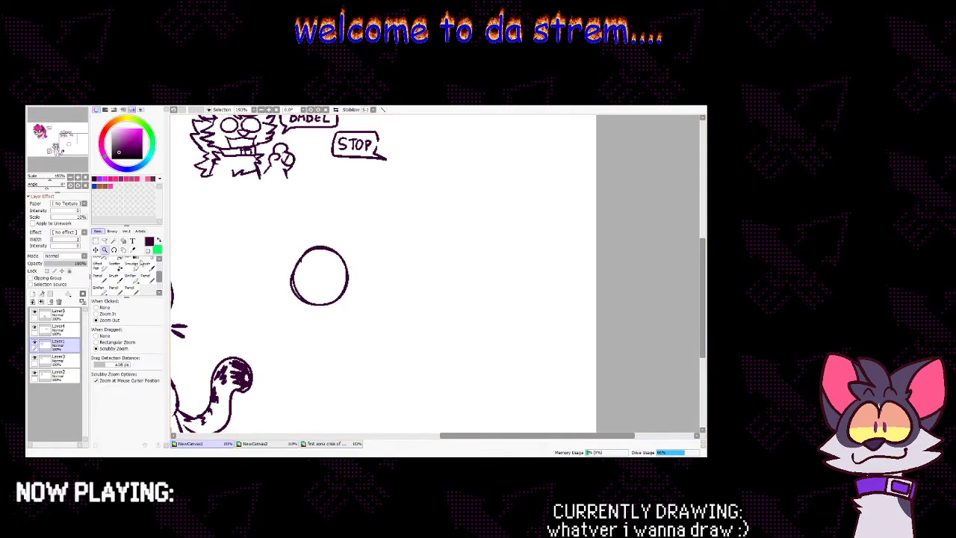
pyautogui.click(352, 304)
pyautogui.click(132, 277)
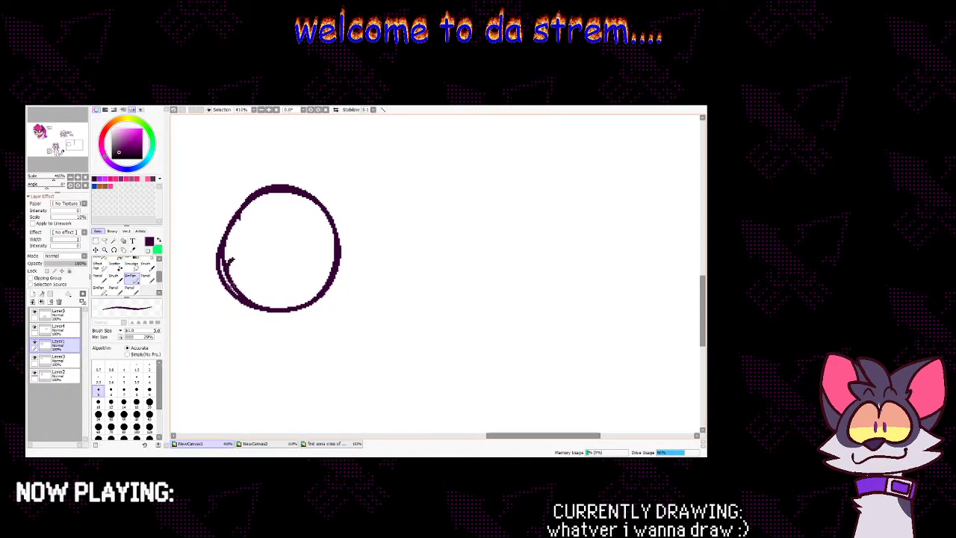
# Using the Ripley drawing on NewCanvas2 as reference, sketch the head's hair tuft, fringe, nose, mouth and long floppy ears
pyautogui.click(285, 446)
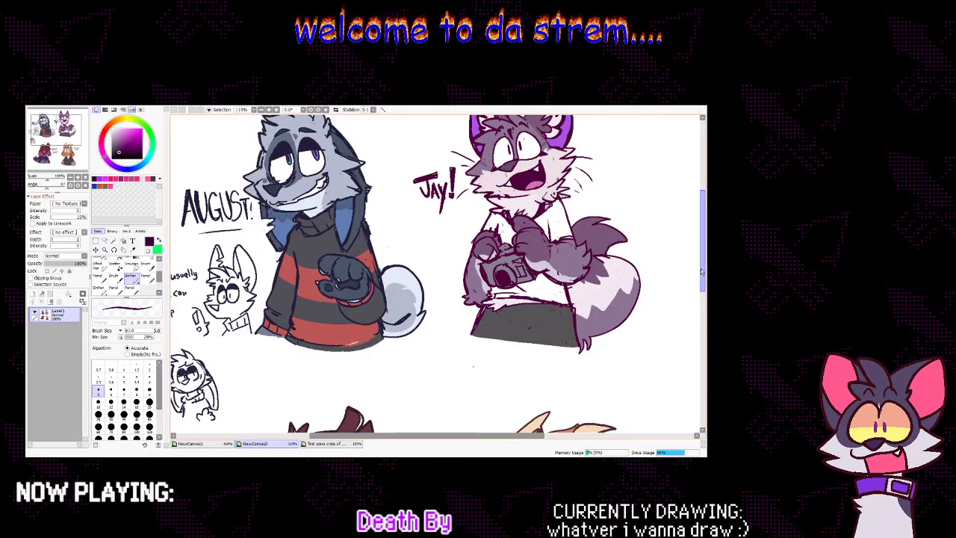
pyautogui.scroll(-5, 702, 271)
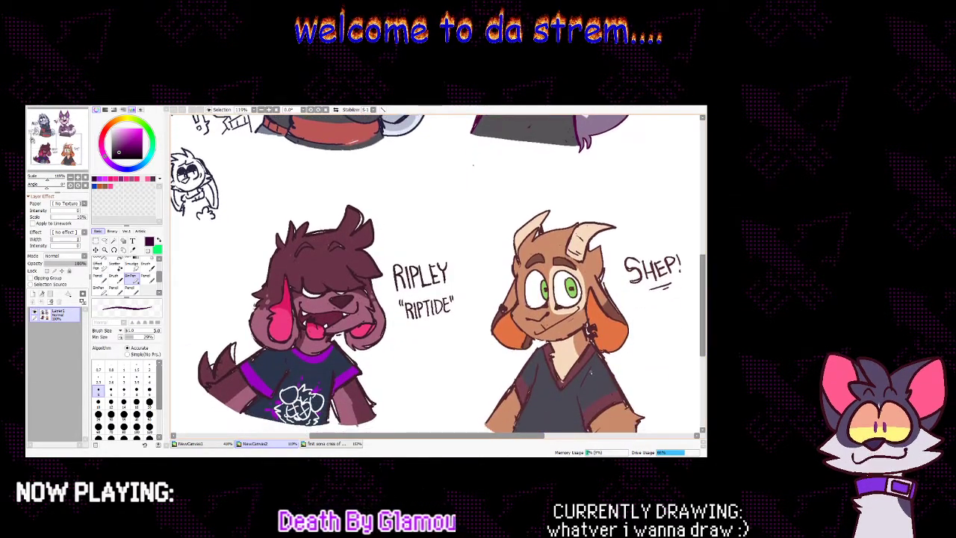
pyautogui.click(192, 444)
pyautogui.moveTo(275, 178)
pyautogui.mouseDown()
pyautogui.moveTo(254, 139)
pyautogui.moveTo(225, 159)
pyautogui.moveTo(246, 180)
pyautogui.moveTo(211, 175)
pyautogui.moveTo(238, 203)
pyautogui.moveTo(209, 226)
pyautogui.moveTo(234, 245)
pyautogui.moveTo(271, 236)
pyautogui.moveTo(283, 261)
pyautogui.moveTo(299, 236)
pyautogui.moveTo(296, 269)
pyautogui.moveTo(335, 254)
pyautogui.moveTo(375, 261)
pyautogui.moveTo(324, 329)
pyautogui.mouseUp()
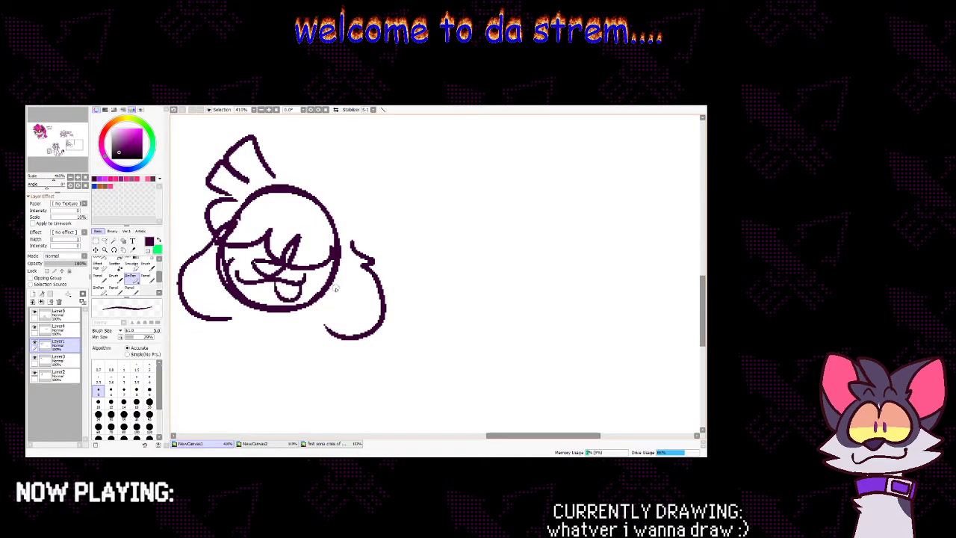
# Recheck the Ripley reference and redraw the mouth as a wide fanged grin with the tongue sticking out
pyautogui.click(320, 446)
pyautogui.click(224, 446)
pyautogui.click(257, 446)
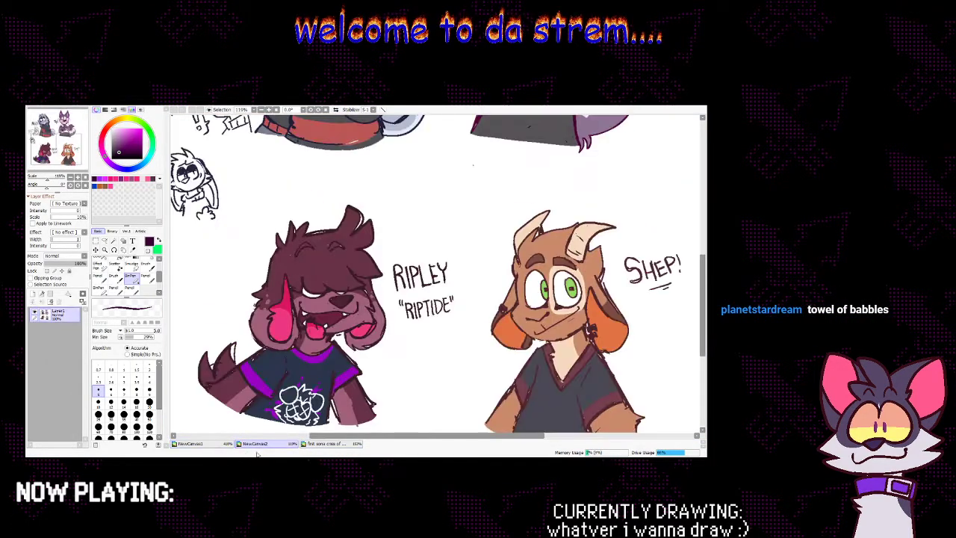
pyautogui.click(220, 446)
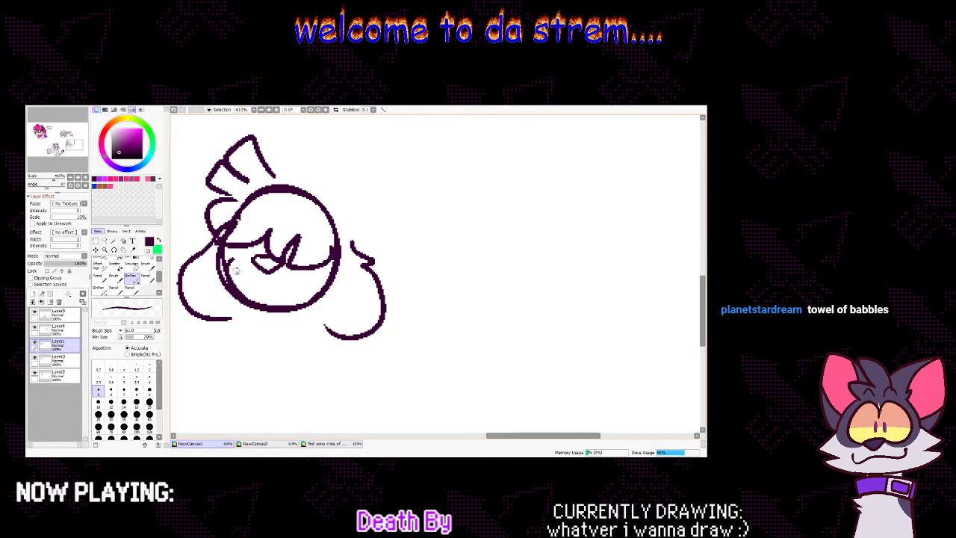
pyautogui.hotkey('ctrl', 'z')
pyautogui.moveTo(234, 269)
pyautogui.mouseDown()
pyautogui.moveTo(302, 280)
pyautogui.moveTo(310, 269)
pyautogui.moveTo(284, 309)
pyautogui.moveTo(263, 287)
pyautogui.moveTo(252, 294)
pyautogui.moveTo(288, 279)
pyautogui.mouseUp()
# Draw the inner contours of both floppy ears and join the ears to the head
pyautogui.moveTo(340, 256)
pyautogui.mouseDown()
pyautogui.moveTo(366, 296)
pyautogui.moveTo(351, 324)
pyautogui.moveTo(339, 273)
pyautogui.moveTo(355, 285)
pyautogui.moveTo(338, 324)
pyautogui.moveTo(324, 290)
pyautogui.moveTo(334, 335)
pyautogui.mouseUp()
pyautogui.hotkey('ctrl', 'z')
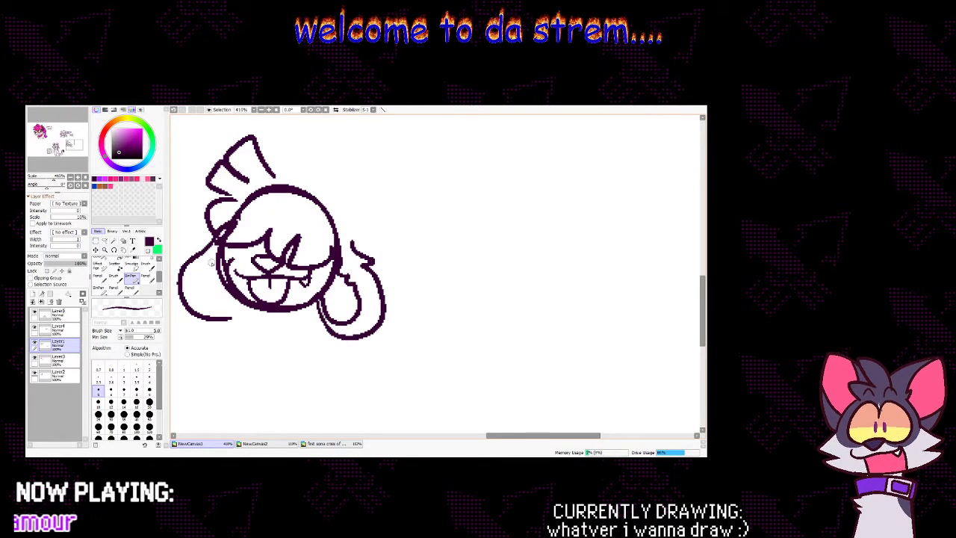
pyautogui.moveTo(198, 296); pyautogui.dragTo(231, 301)
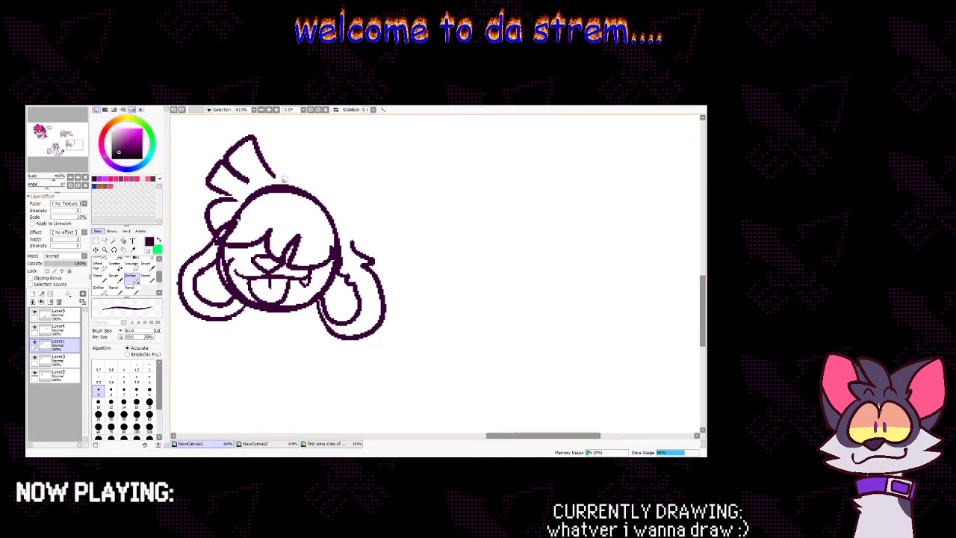
# Outline the top of the head with spiky hair tufts, erase the construction circle inside, and draw the first eyebrow
pyautogui.click(283, 445)
pyautogui.click(209, 444)
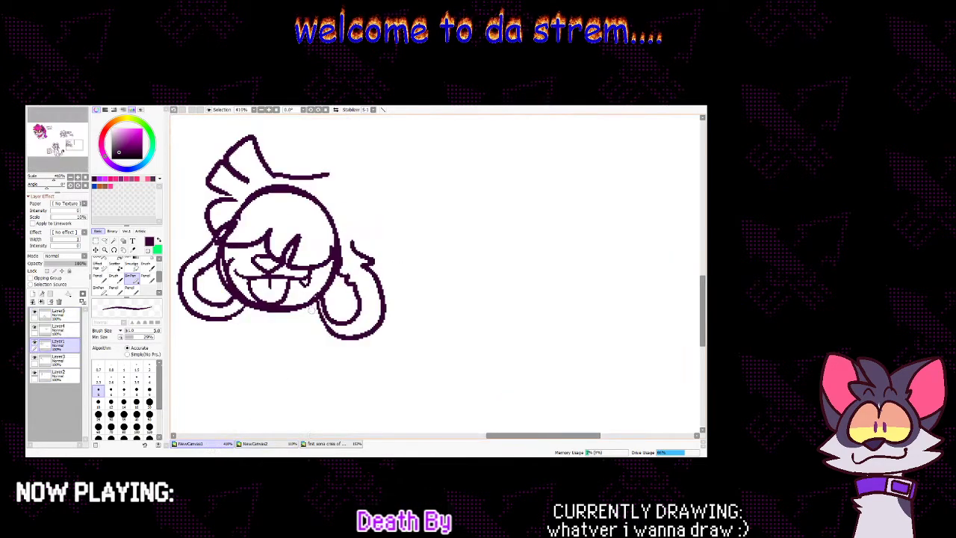
pyautogui.moveTo(274, 175)
pyautogui.mouseDown()
pyautogui.moveTo(351, 181)
pyautogui.moveTo(367, 205)
pyautogui.moveTo(352, 250)
pyautogui.mouseUp()
pyautogui.click(149, 251)
pyautogui.moveTo(240, 220)
pyautogui.mouseDown()
pyautogui.moveTo(273, 192)
pyautogui.moveTo(326, 218)
pyautogui.moveTo(341, 259)
pyautogui.mouseUp()
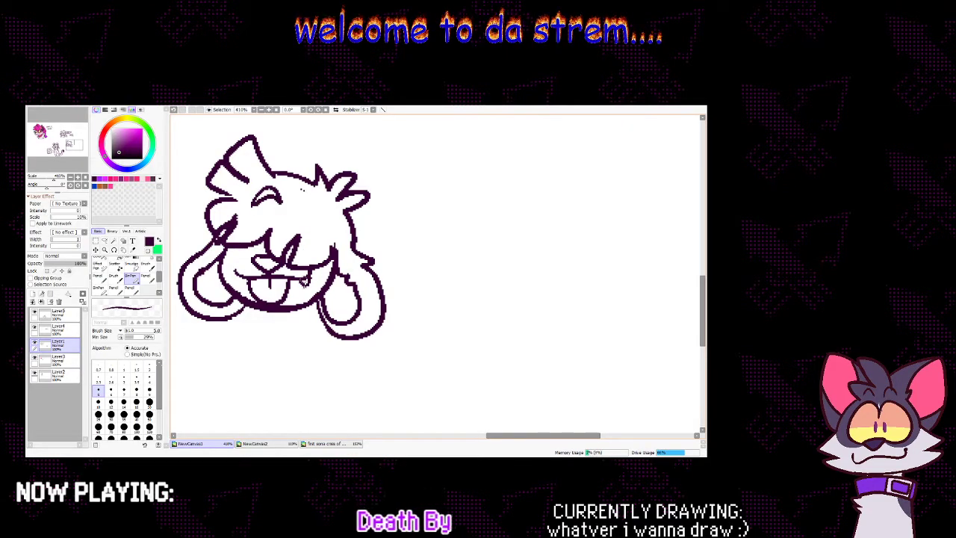
# Draw the second eyebrow and erase stray lines inside the hair tuft
pyautogui.moveTo(300, 198)
pyautogui.mouseDown()
pyautogui.moveTo(329, 215)
pyautogui.moveTo(320, 206)
pyautogui.mouseUp()
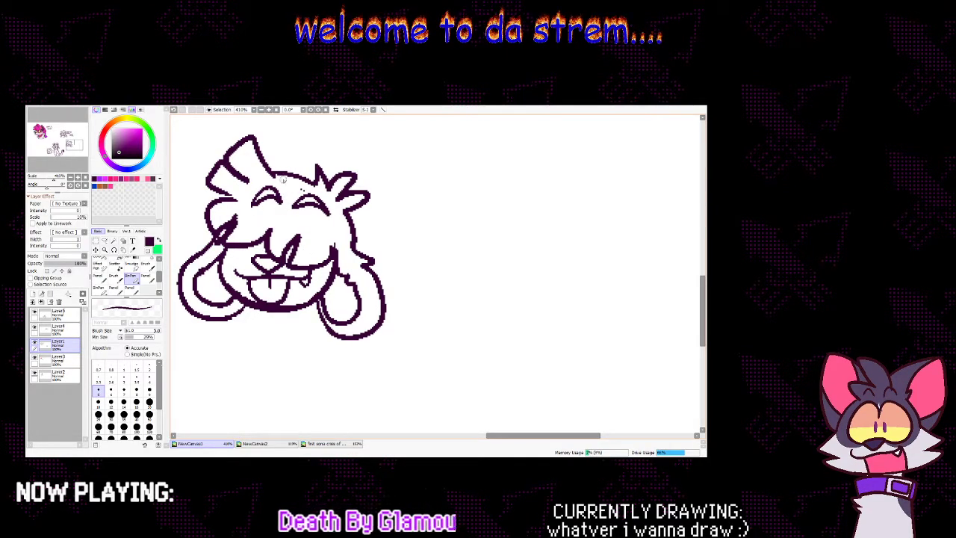
pyautogui.click(148, 251)
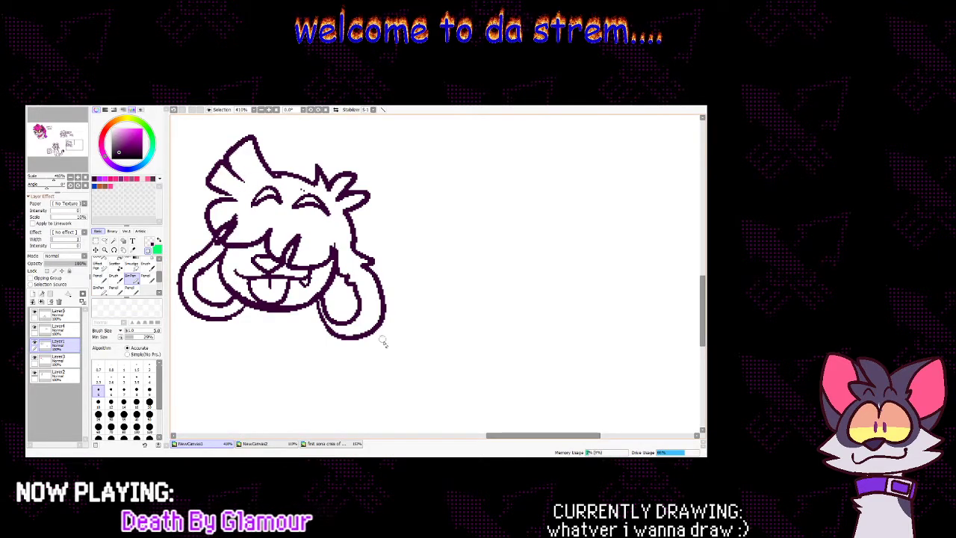
pyautogui.click(149, 251)
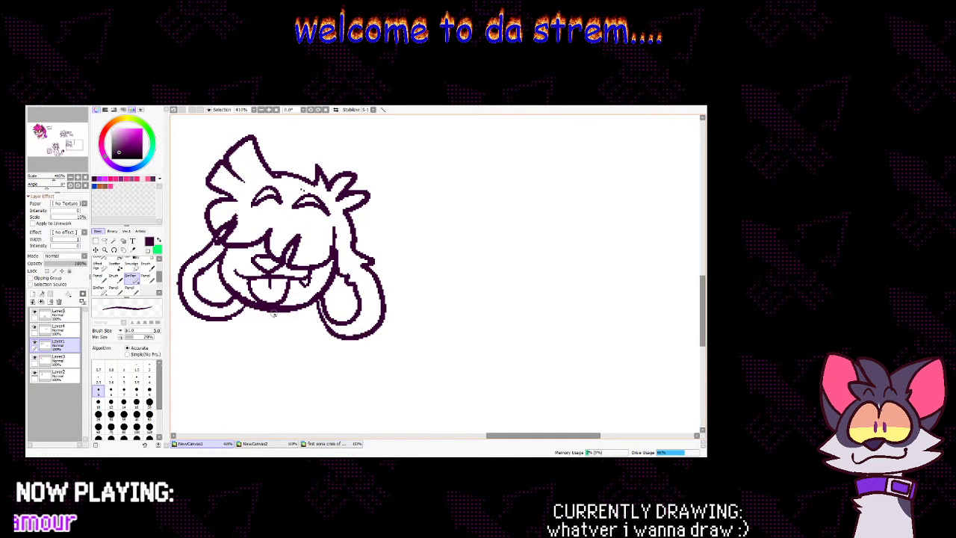
# Recheck the Ripley reference and draw the neck curve and two sloping shoulder lines below the head
pyautogui.click(332, 444)
pyautogui.click(254, 445)
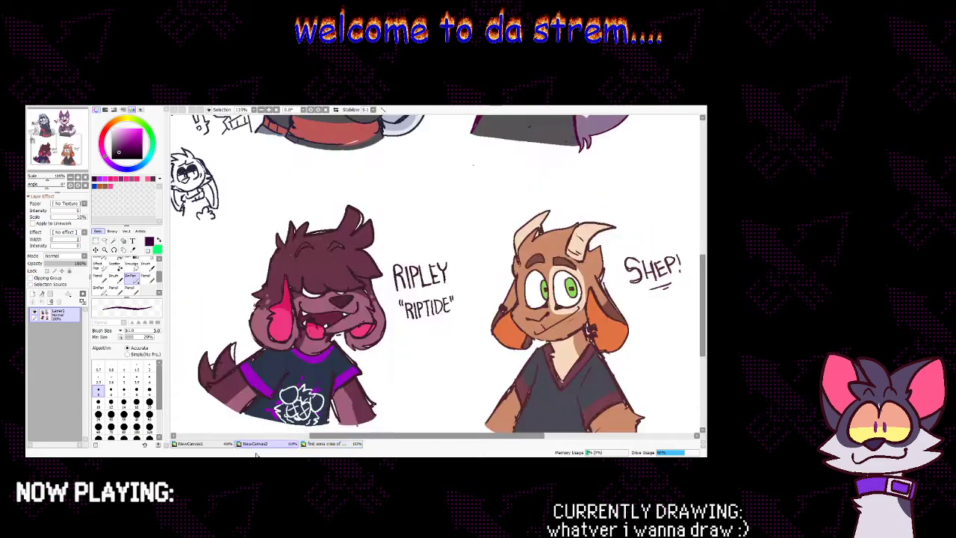
pyautogui.click(218, 444)
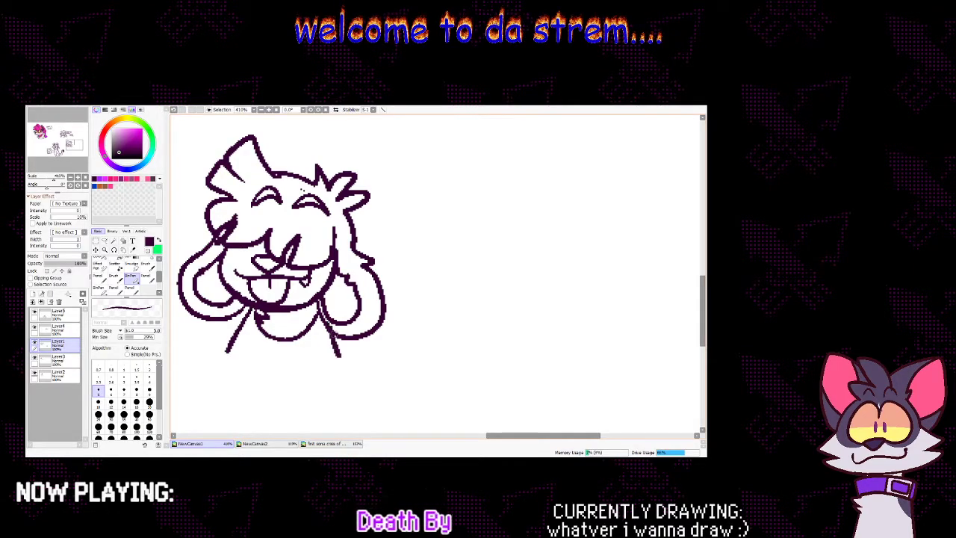
# Letter "PUPYTIDE" beside the head with a ":)" smiley beneath it, undoing a stray stroke
pyautogui.moveTo(386, 221)
pyautogui.mouseDown()
pyautogui.moveTo(386, 247)
pyautogui.moveTo(387, 236)
pyautogui.moveTo(417, 224)
pyautogui.moveTo(419, 247)
pyautogui.moveTo(419, 236)
pyautogui.moveTo(446, 224)
pyautogui.moveTo(440, 249)
pyautogui.moveTo(462, 225)
pyautogui.mouseUp()
pyautogui.moveTo(457, 226)
pyautogui.mouseDown()
pyautogui.moveTo(457, 248)
pyautogui.moveTo(481, 243)
pyautogui.mouseUp()
pyautogui.hotkey('ctrl', 'z')
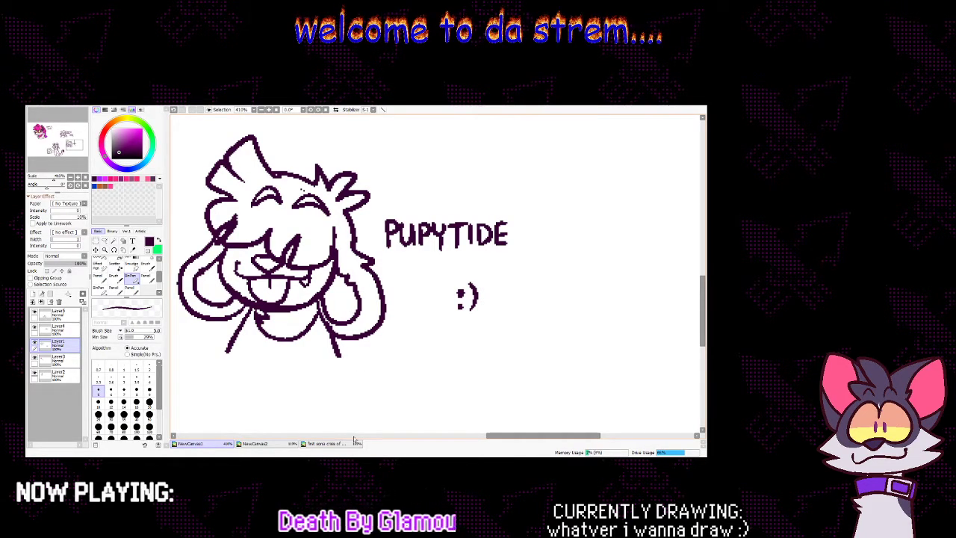
# Sample Ripley's dark brown from the reference and color the hair, eyebrows and one ear on Layer2
pyautogui.moveTo(503, 437); pyautogui.dragTo(488, 437)
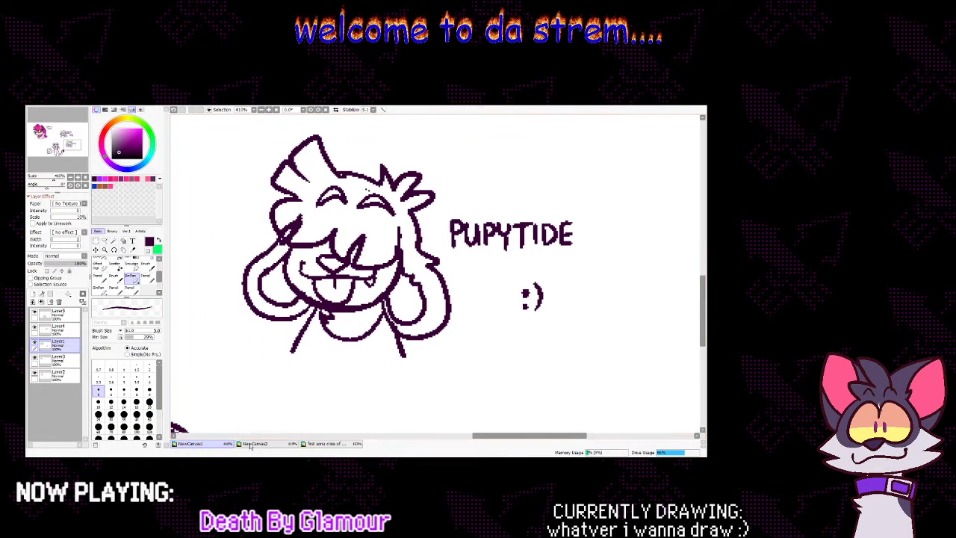
pyautogui.click(253, 443)
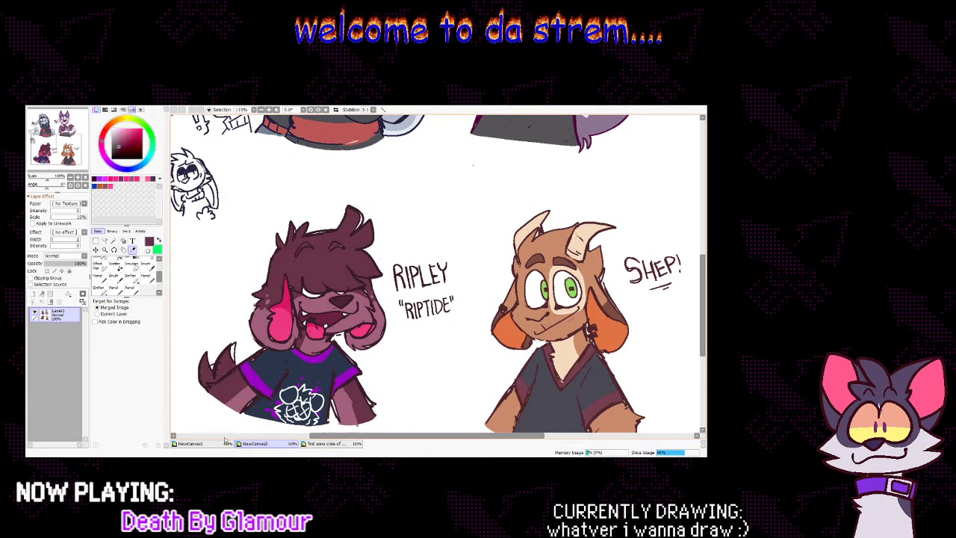
pyautogui.click(226, 444)
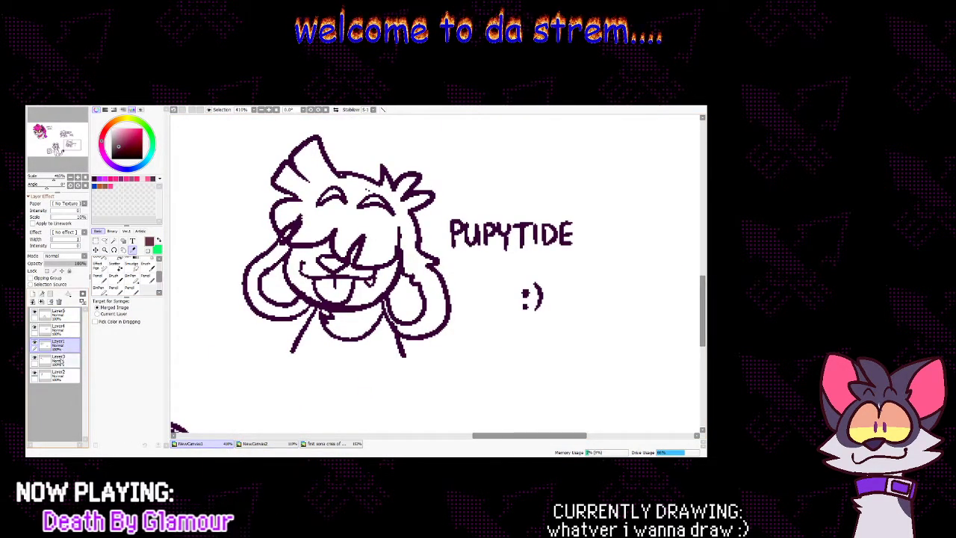
pyautogui.click(61, 361)
pyautogui.click(60, 373)
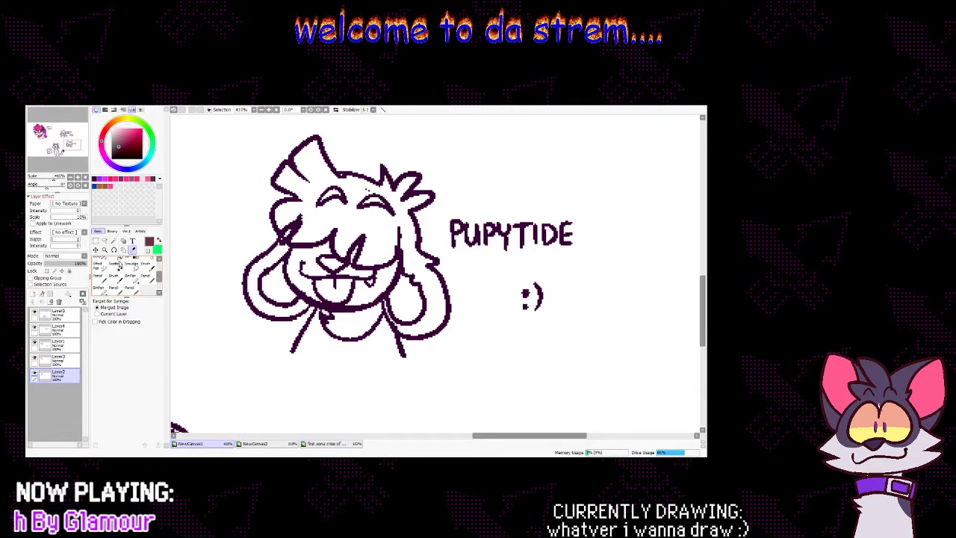
pyautogui.click(119, 260)
pyautogui.click(378, 244)
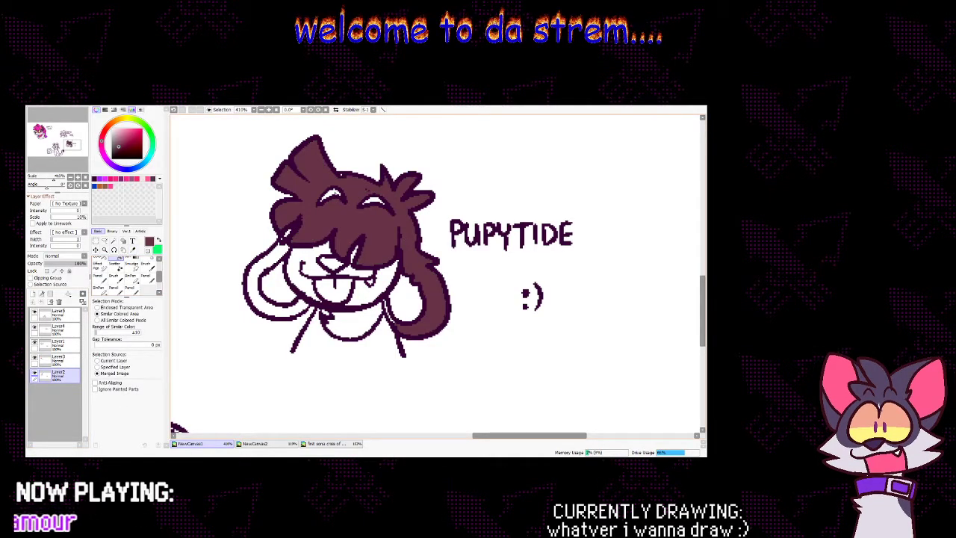
pyautogui.click(132, 279)
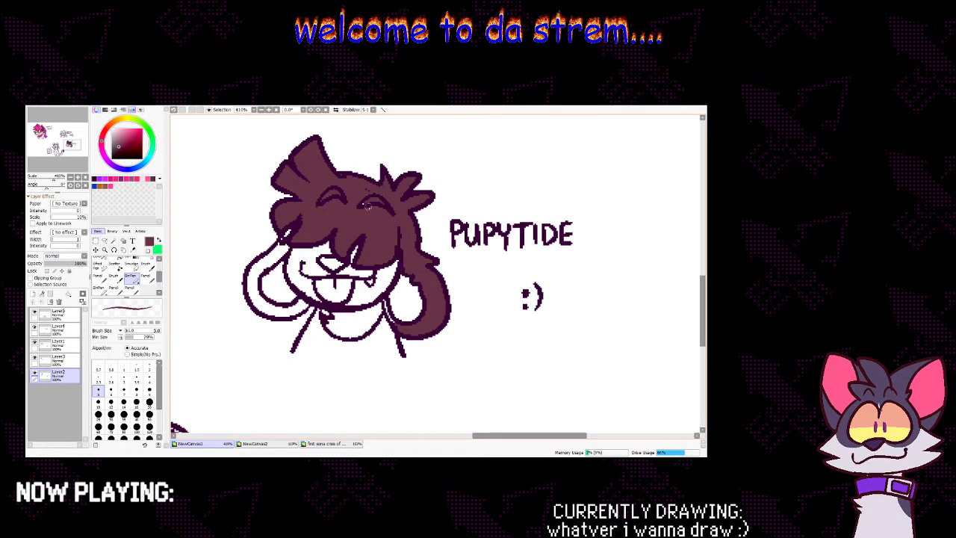
# Fill the face, the remaining ear's rim and the neck with the same dark brown, touching up missed gaps
pyautogui.click(120, 260)
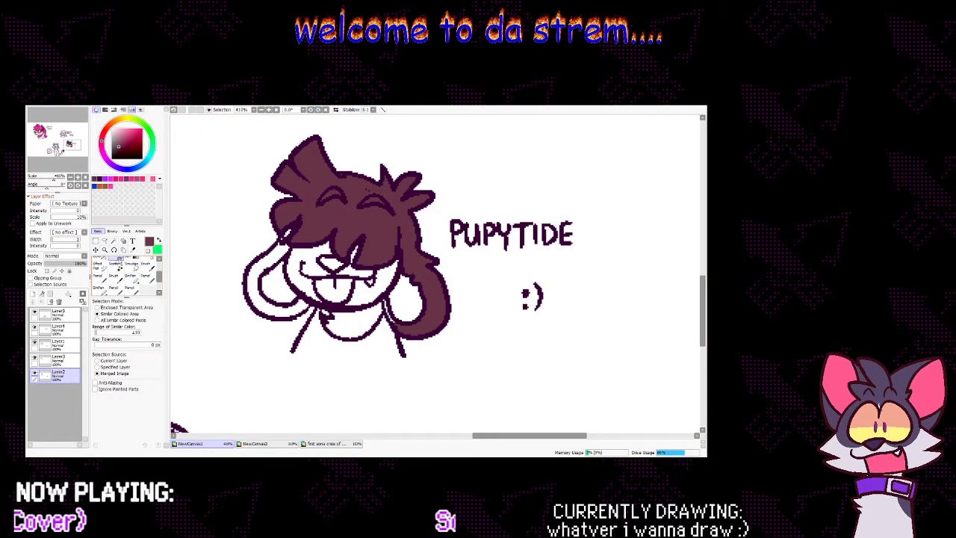
pyautogui.click(329, 263)
pyautogui.click(382, 277)
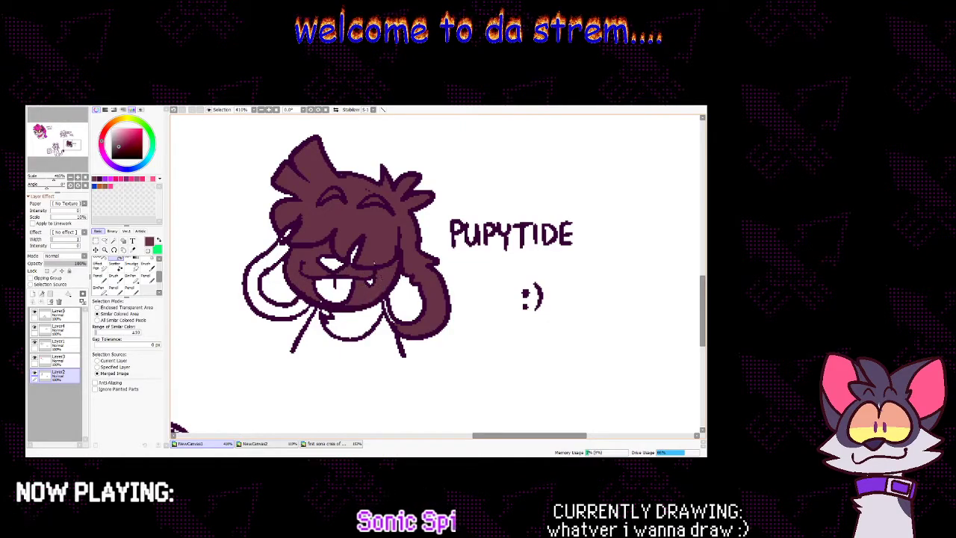
pyautogui.click(131, 276)
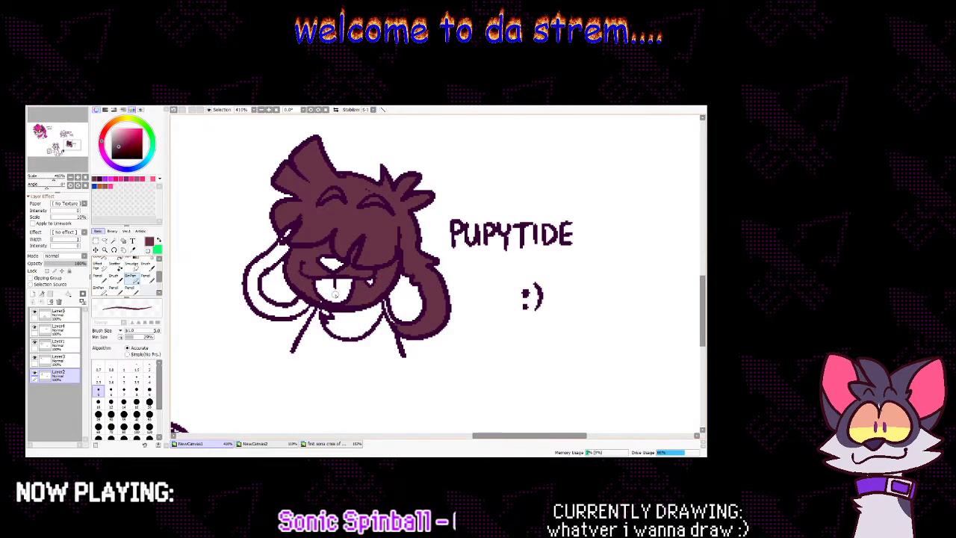
pyautogui.click(120, 260)
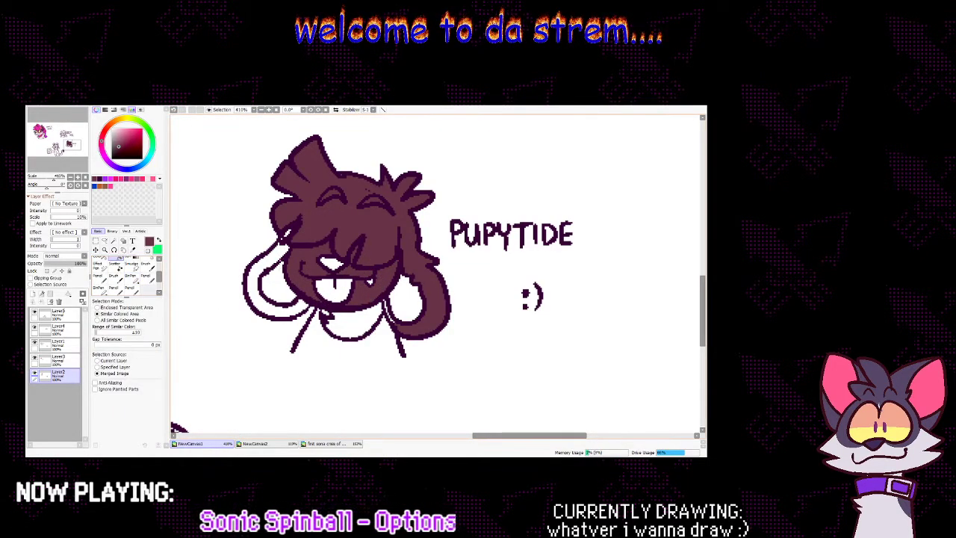
pyautogui.click(269, 288)
pyautogui.click(131, 276)
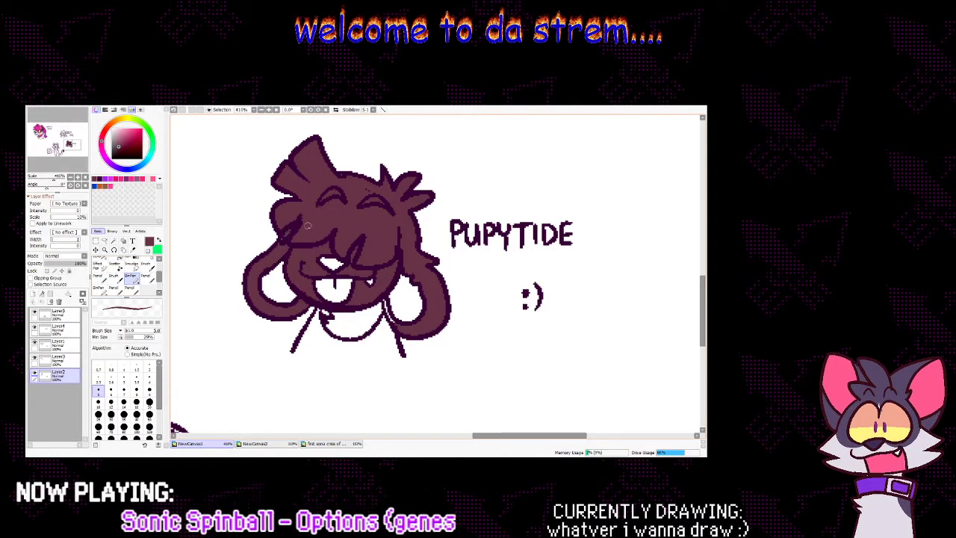
pyautogui.click(120, 260)
pyautogui.click(355, 321)
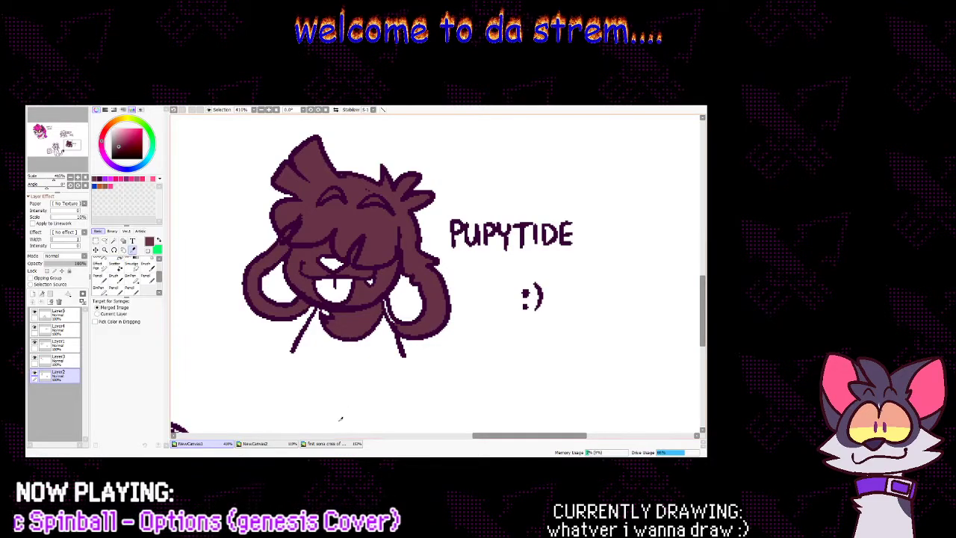
# Sample the lighter mauve fur color from the Ripley reference and recolor both ear rims, separating them from the hair
pyautogui.click(332, 444)
pyautogui.click(254, 444)
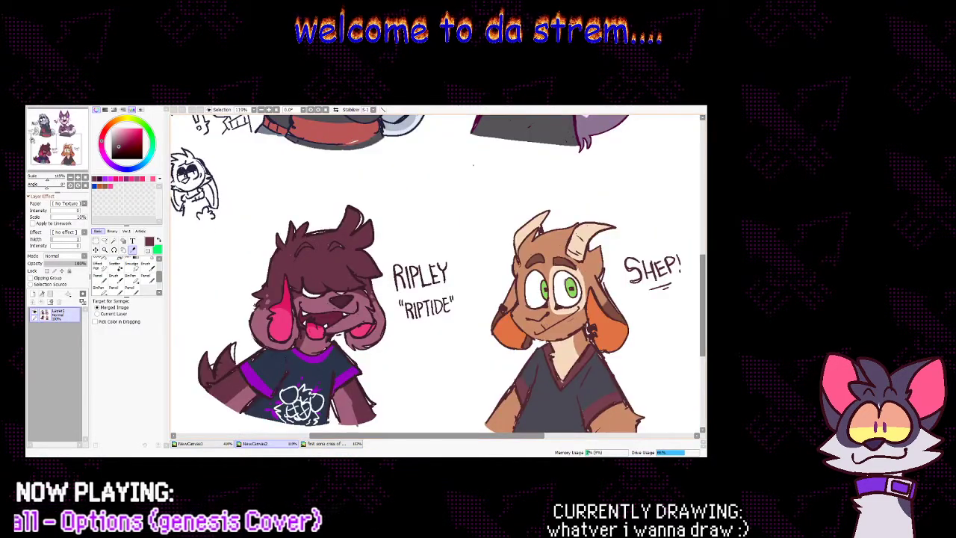
pyautogui.click(226, 443)
pyautogui.click(132, 279)
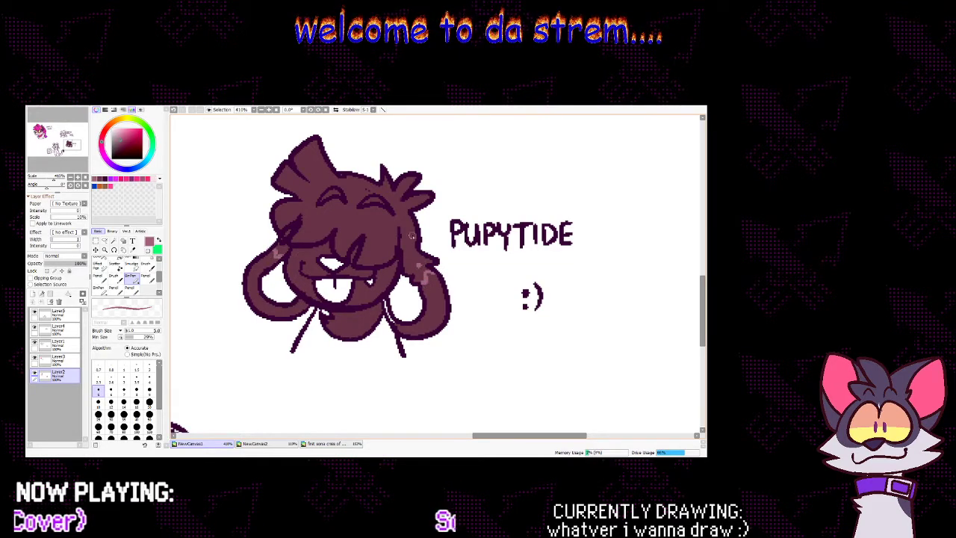
pyautogui.click(120, 263)
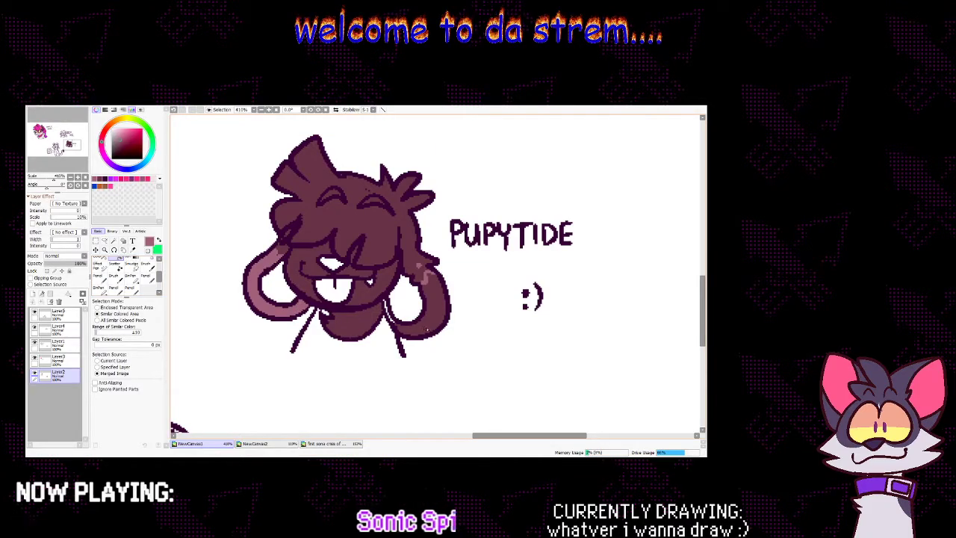
# Paint a mauve border beneath the bangs and recolor the neck and face in mauve
pyautogui.click(132, 277)
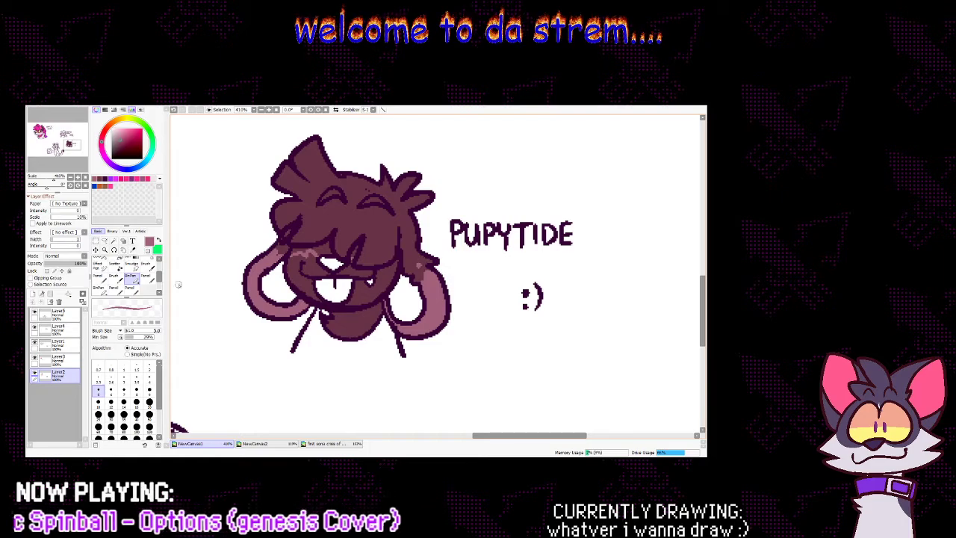
pyautogui.click(120, 259)
pyautogui.click(353, 323)
pyautogui.click(375, 285)
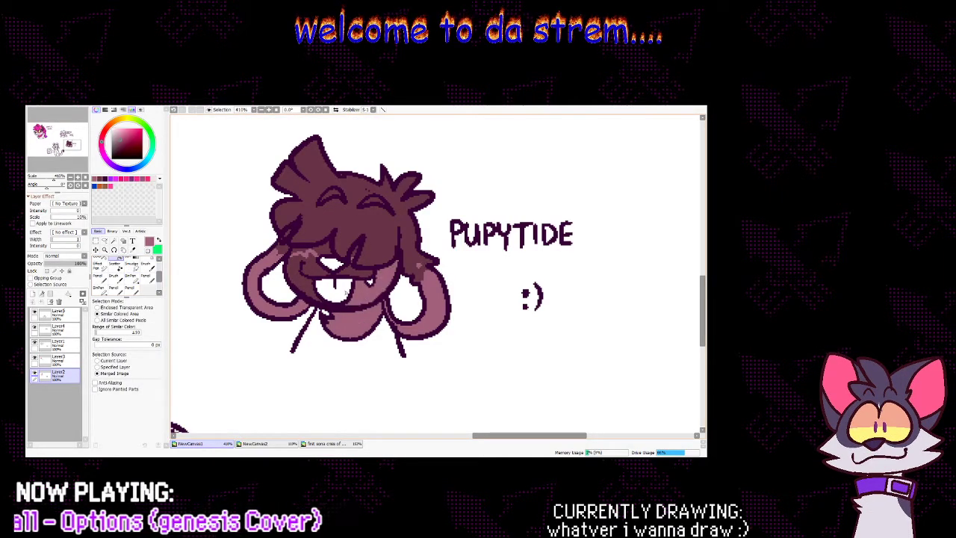
pyautogui.click(298, 276)
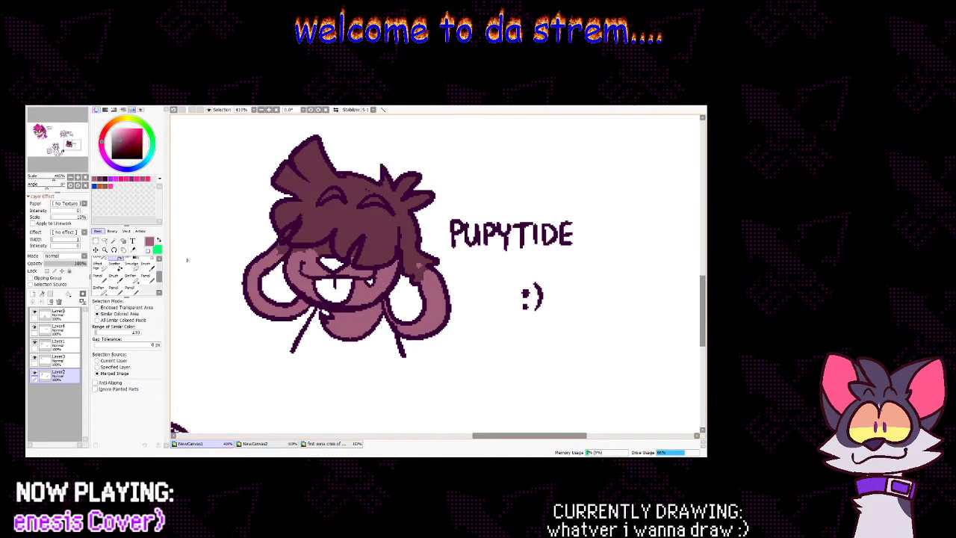
# Sample the dark nose color from the Ripley reference and fill the nose of the doodle
pyautogui.click(133, 250)
pyautogui.click(320, 446)
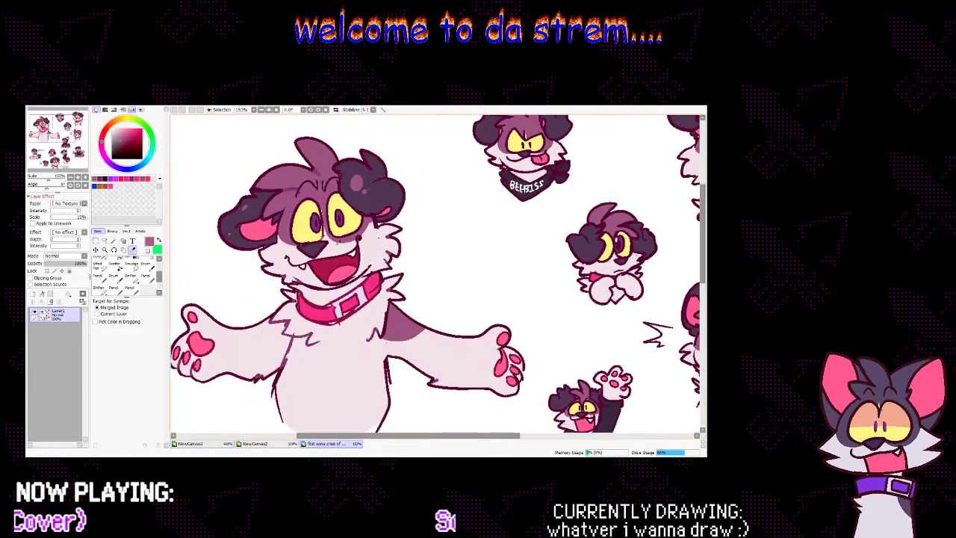
pyautogui.click(291, 444)
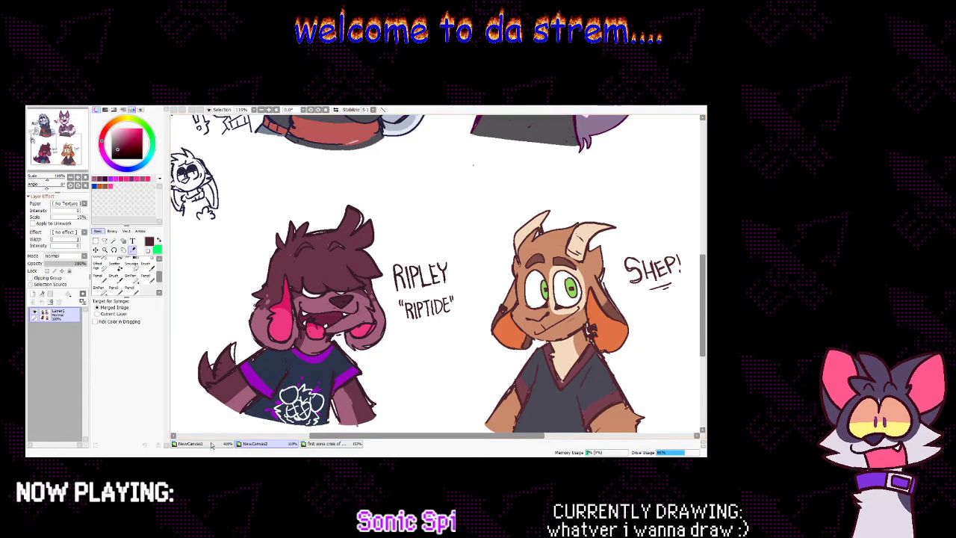
pyautogui.click(188, 443)
pyautogui.click(120, 258)
pyautogui.click(331, 264)
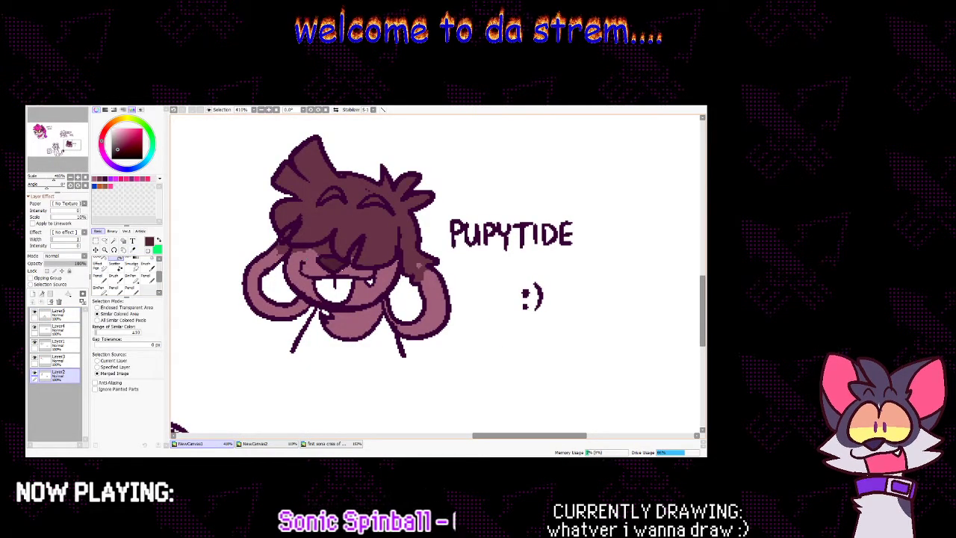
# Sample the bright pink from the Ripley reference and fill both inner ears and the tongue
pyautogui.click(135, 253)
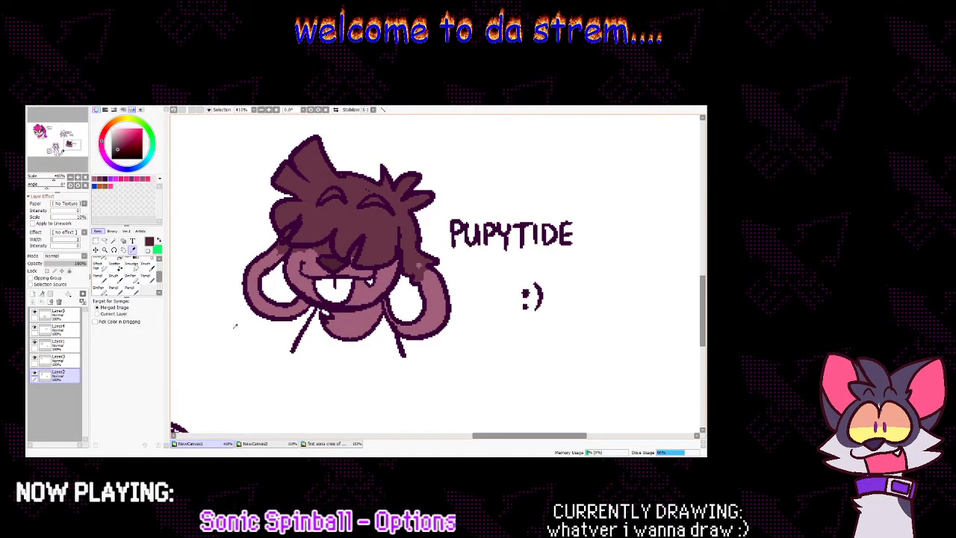
pyautogui.click(254, 444)
pyautogui.click(224, 321)
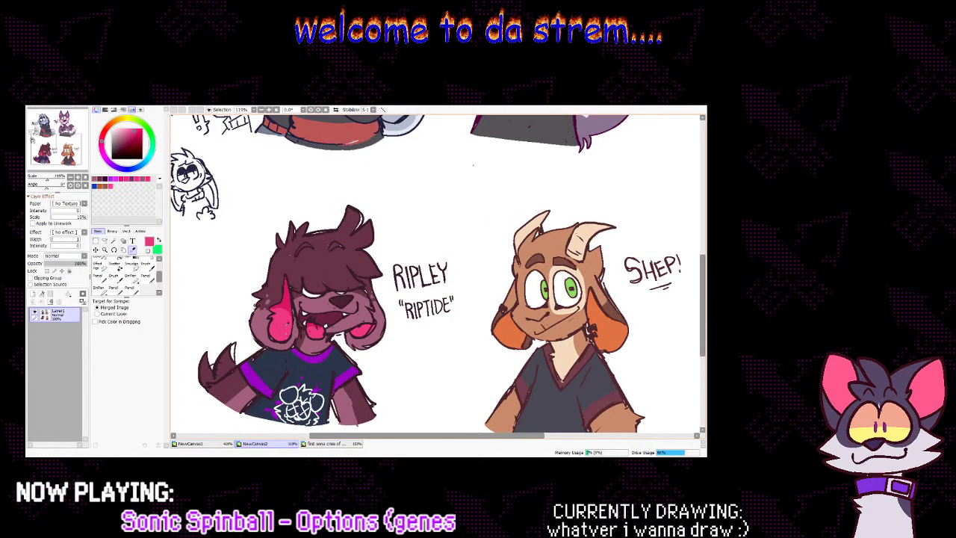
pyautogui.click(188, 444)
pyautogui.click(123, 261)
pyautogui.click(282, 288)
pyautogui.click(333, 290)
pyautogui.click(407, 297)
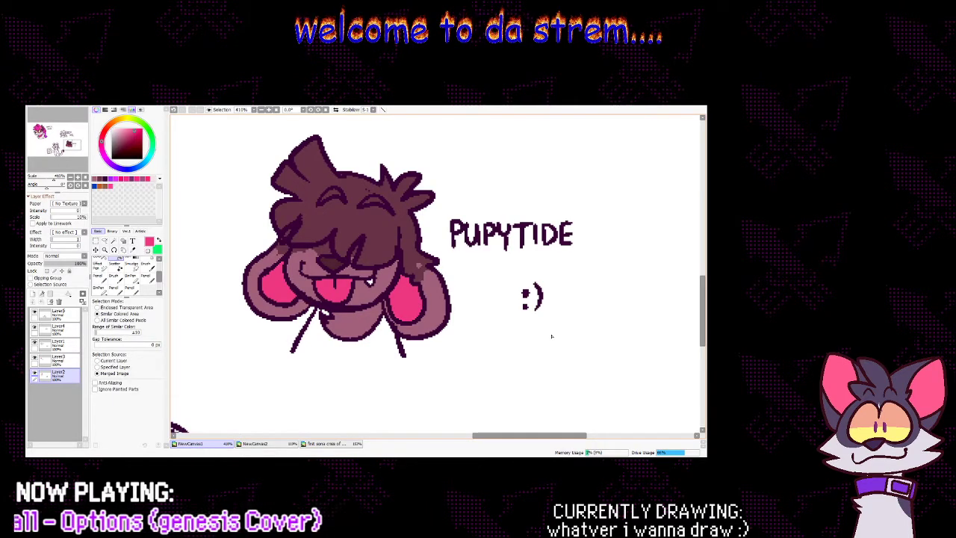
# Sample the dark navy shirt color from the reference, close the shirt's lower edge with a curve and fill it
pyautogui.click(281, 446)
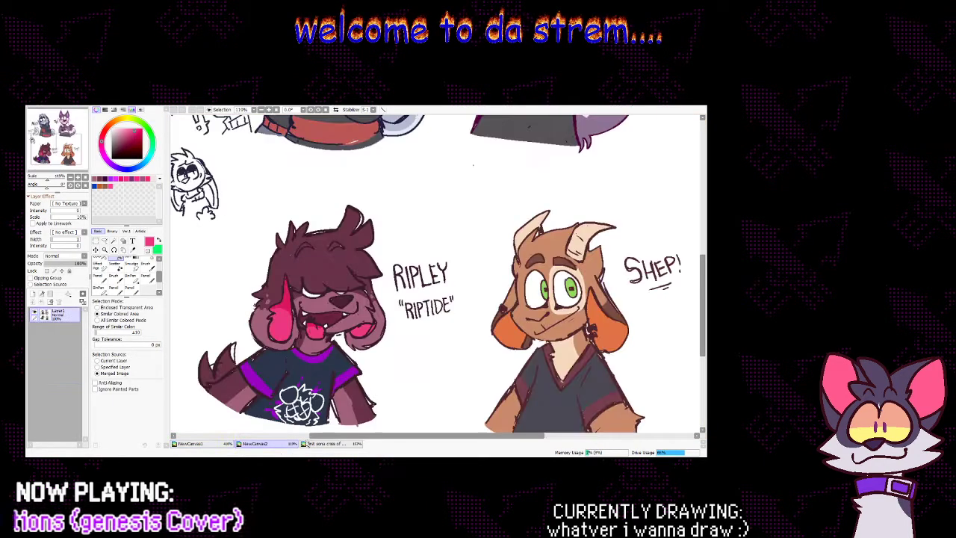
pyautogui.click(134, 251)
pyautogui.click(295, 372)
pyautogui.click(217, 443)
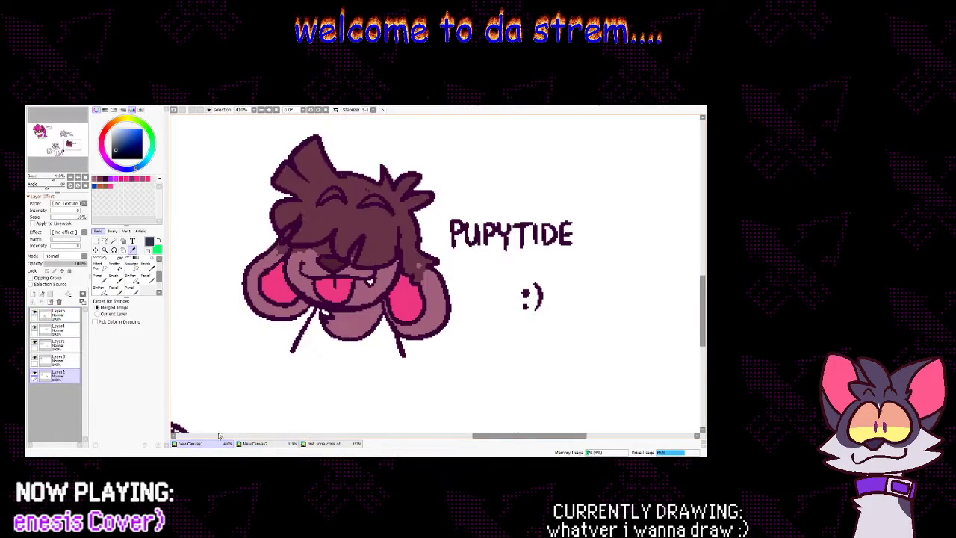
pyautogui.click(132, 290)
pyautogui.click(131, 275)
pyautogui.moveTo(291, 351)
pyautogui.mouseDown()
pyautogui.moveTo(340, 364)
pyautogui.moveTo(404, 358)
pyautogui.mouseUp()
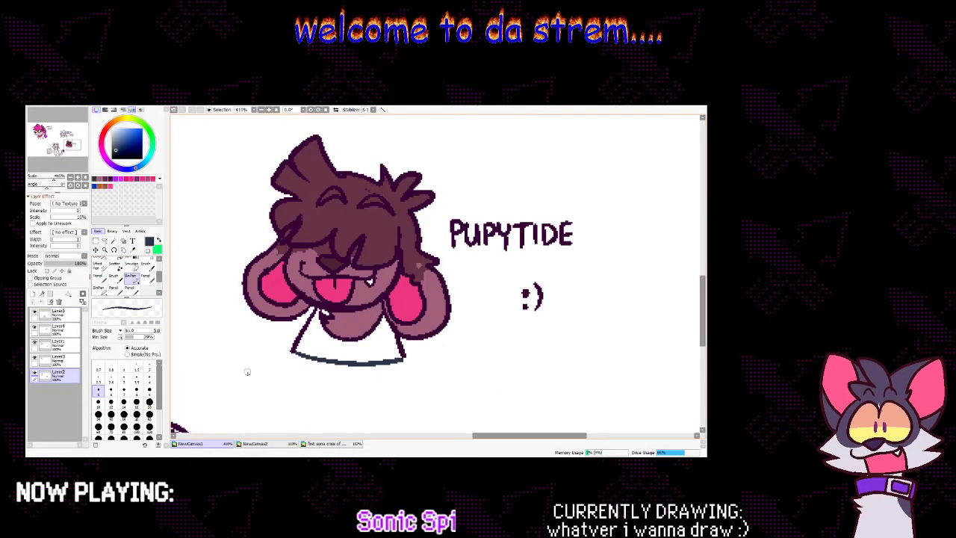
pyautogui.click(115, 263)
pyautogui.click(367, 353)
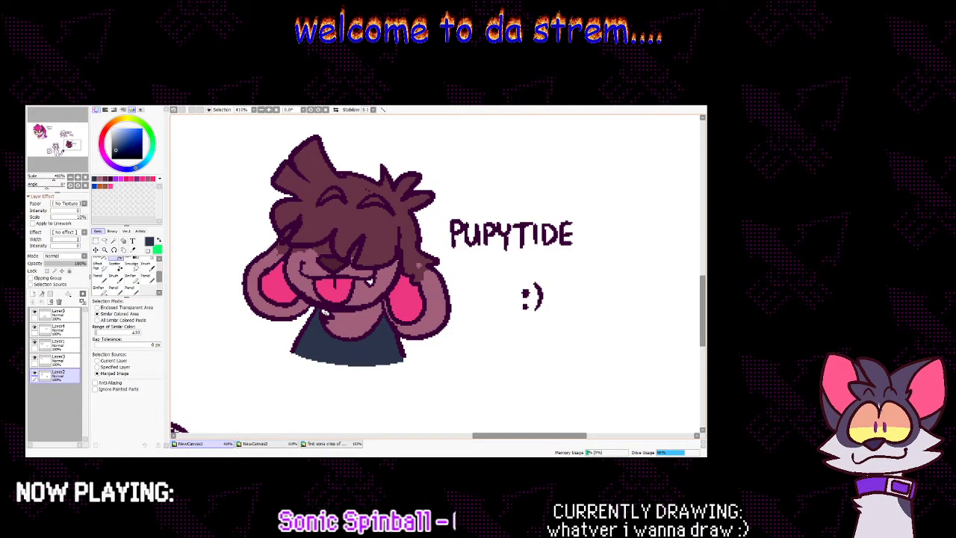
# Sample the purple trim color from the Ripley reference and draw a curved collar stripe along the shirt's neckline
pyautogui.click(256, 444)
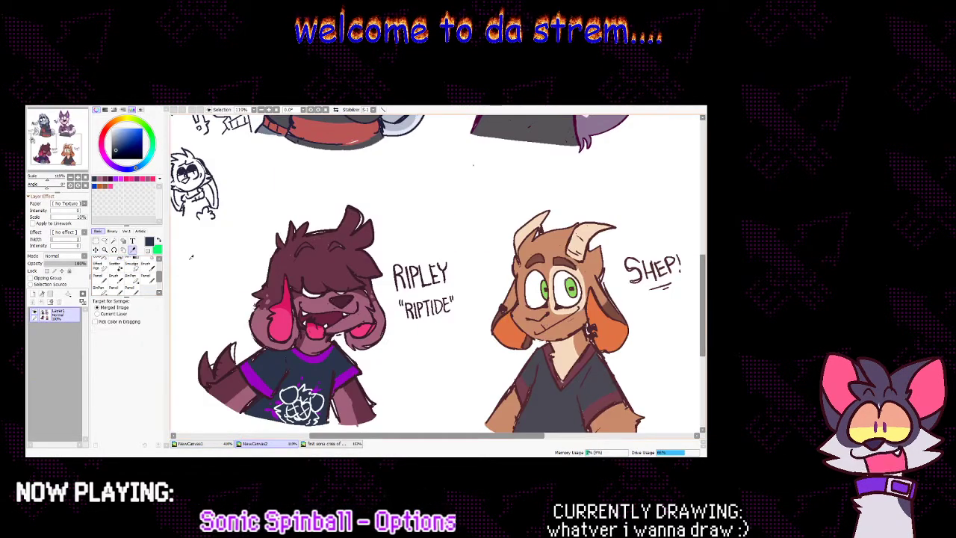
pyautogui.click(258, 379)
pyautogui.click(198, 444)
pyautogui.click(133, 290)
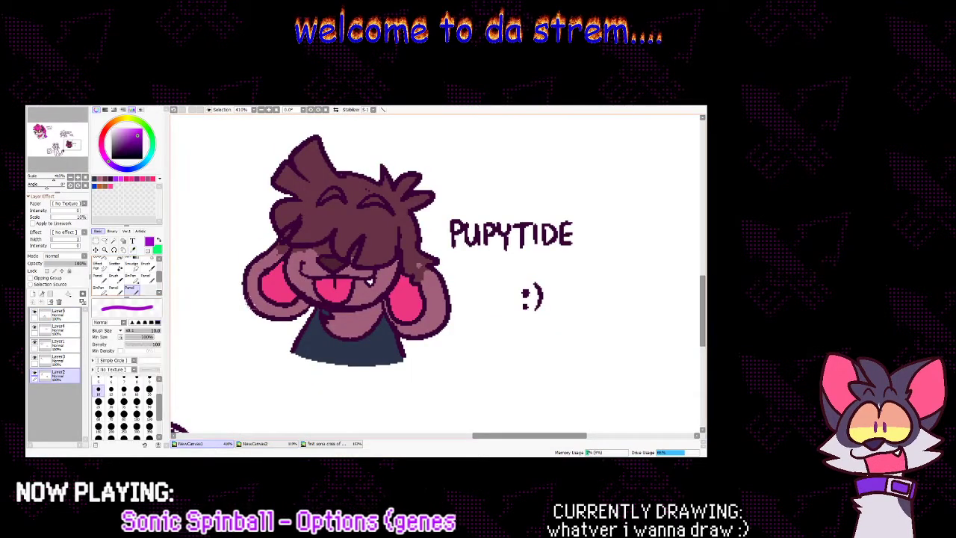
pyautogui.click(130, 277)
pyautogui.moveTo(315, 317)
pyautogui.mouseDown()
pyautogui.moveTo(314, 329)
pyautogui.moveTo(349, 349)
pyautogui.moveTo(390, 335)
pyautogui.mouseUp()
pyautogui.click(115, 263)
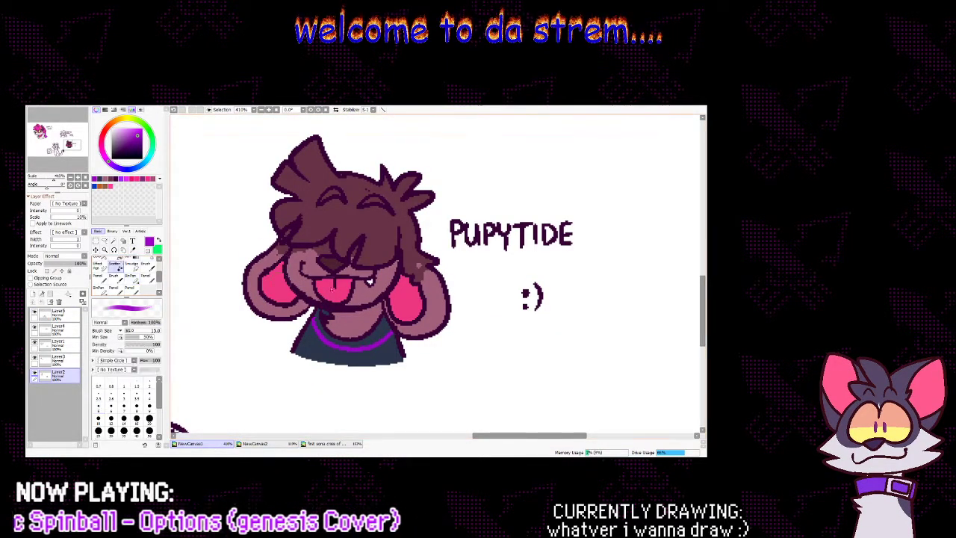
pyautogui.click(119, 258)
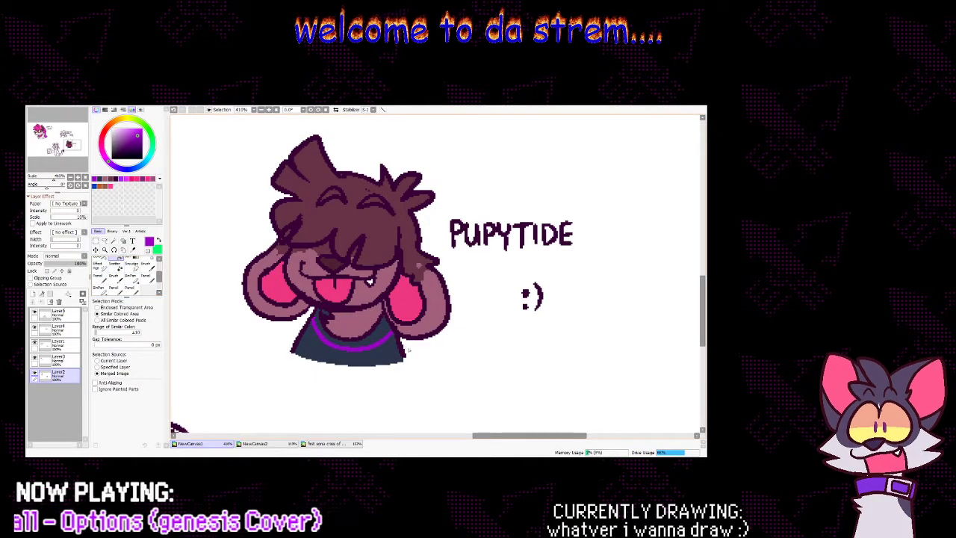
# Fill the shirt's collar band with the purple trim color and compare the bust with the Ripley reference
pyautogui.click(351, 330)
pyautogui.moveTo(536, 434)
pyautogui.mouseDown()
pyautogui.moveTo(476, 434)
pyautogui.moveTo(538, 432)
pyautogui.mouseUp()
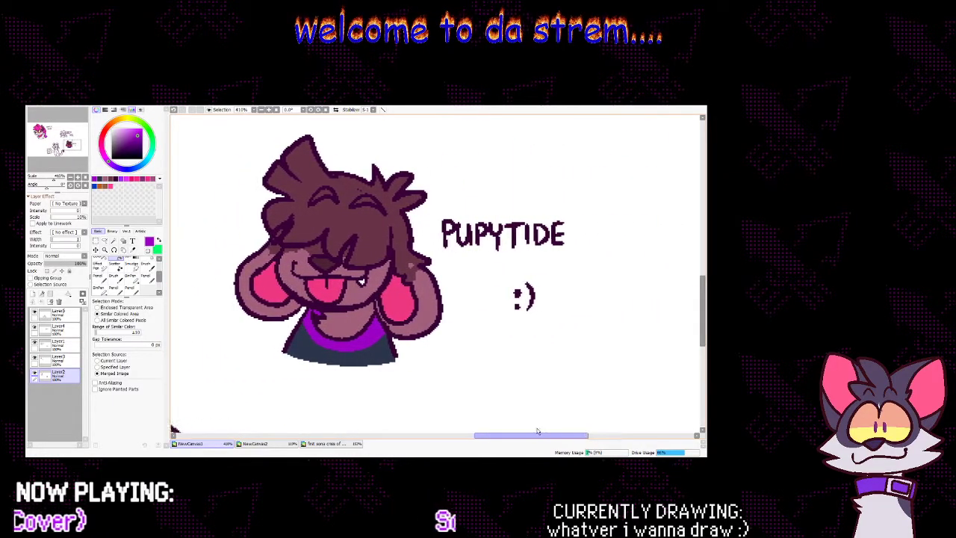
pyautogui.click(291, 445)
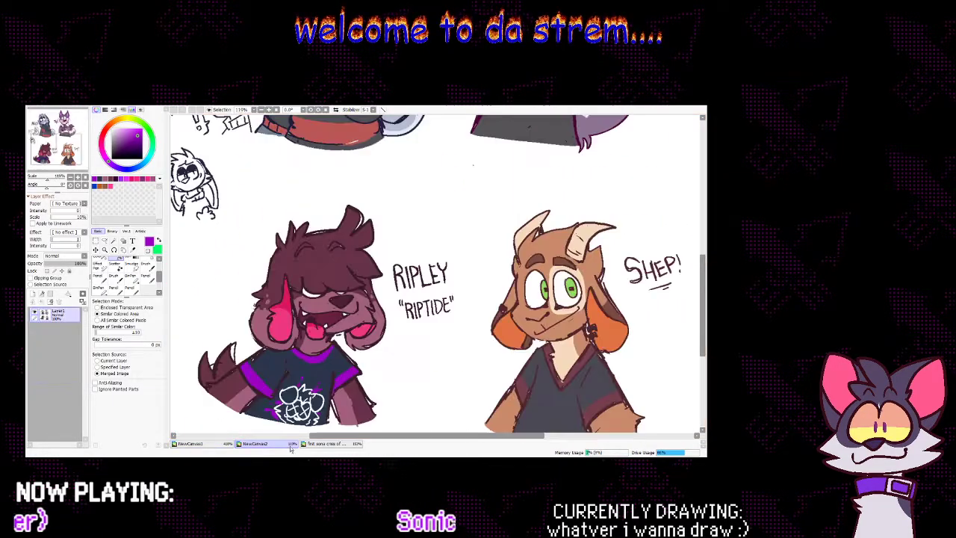
pyautogui.click(217, 447)
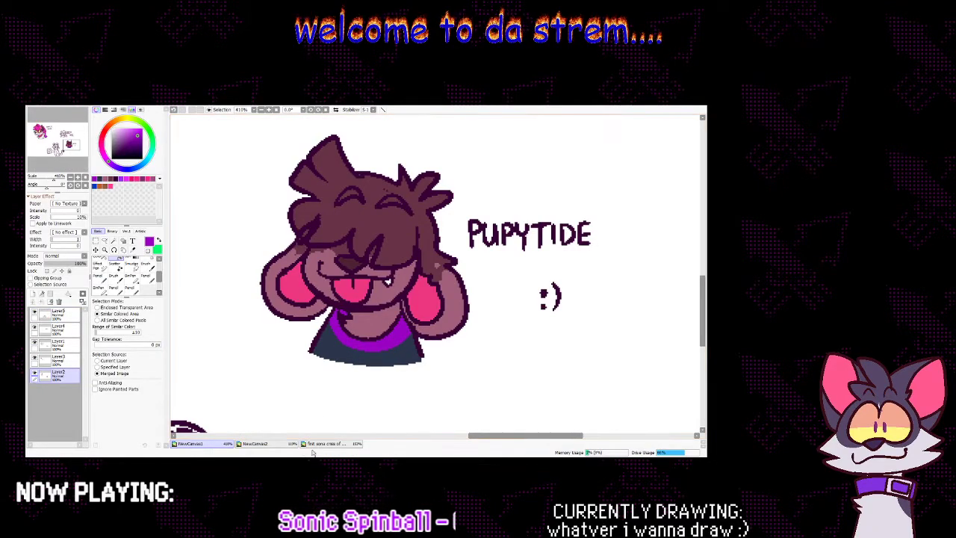
pyautogui.click(268, 446)
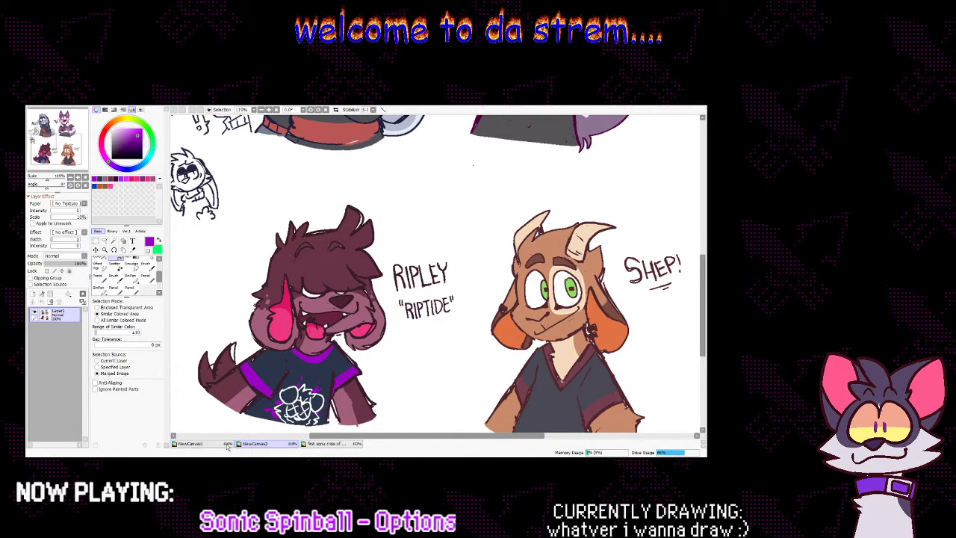
pyautogui.click(224, 445)
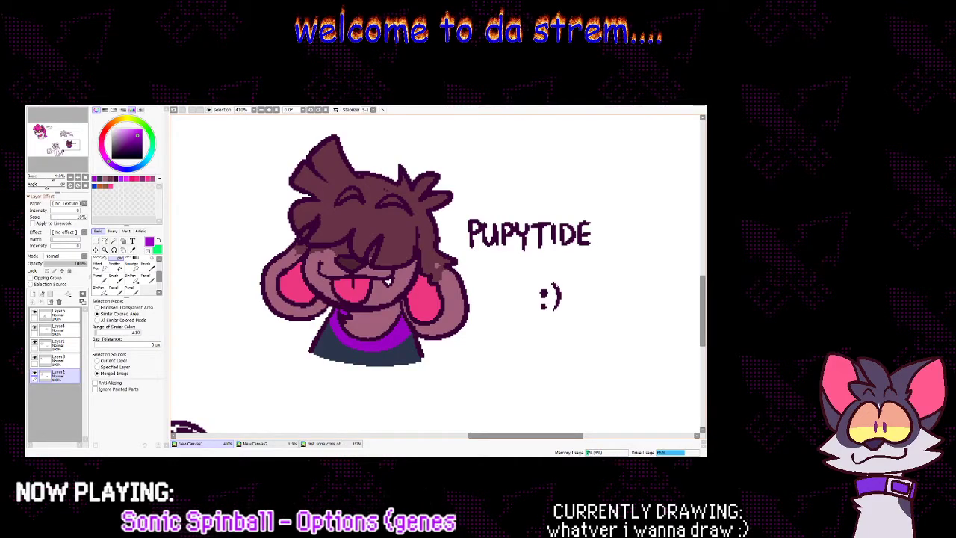
# Pick up the dark outline color and, on Layer1, draw a circle guide for a new head in the empty space beside the PUPYTIDE lettering
pyautogui.click(104, 249)
pyautogui.moveTo(502, 300); pyautogui.dragTo(487, 338)
pyautogui.moveTo(499, 435)
pyautogui.mouseDown()
pyautogui.moveTo(451, 437)
pyautogui.moveTo(495, 435)
pyautogui.mouseUp()
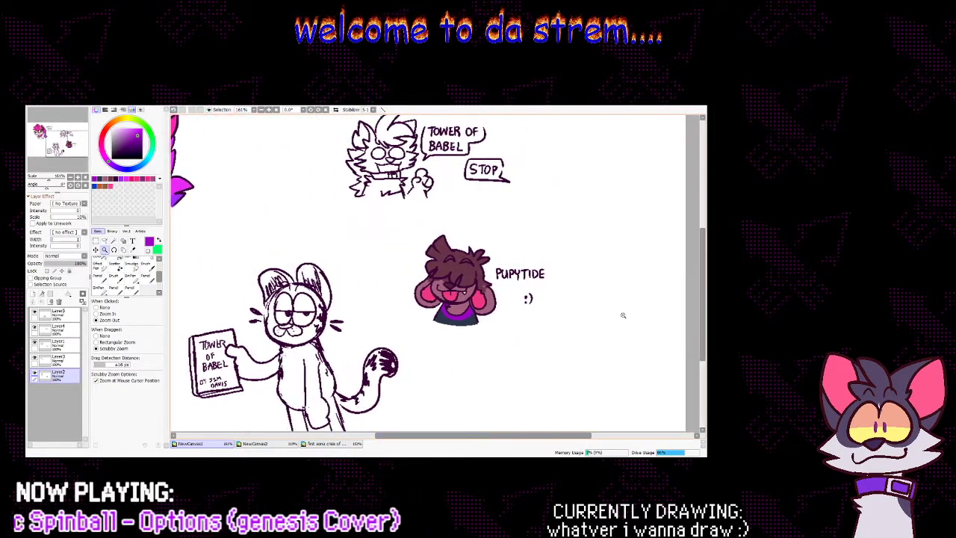
pyautogui.moveTo(702, 325)
pyautogui.mouseDown()
pyautogui.moveTo(701, 280)
pyautogui.moveTo(703, 312)
pyautogui.mouseUp()
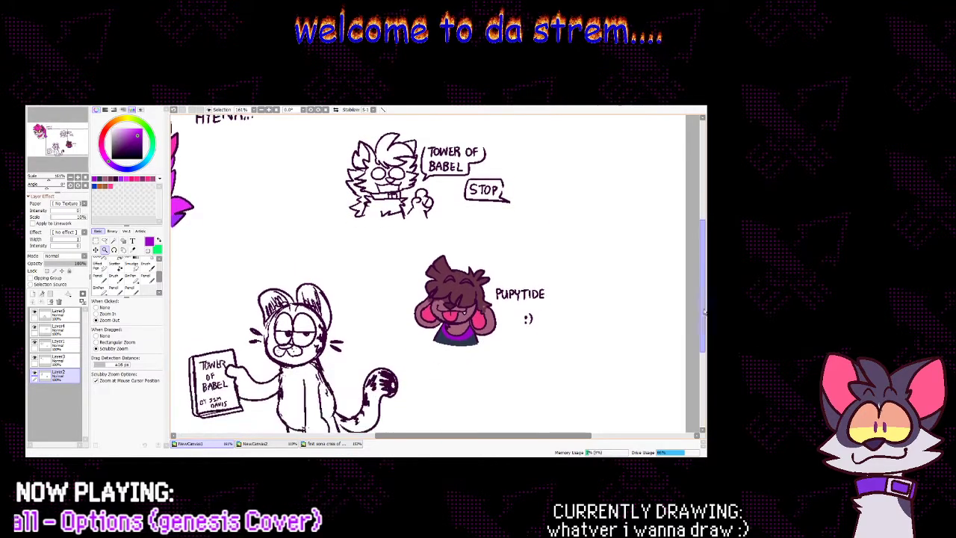
pyautogui.moveTo(520, 438)
pyautogui.mouseDown()
pyautogui.moveTo(536, 440)
pyautogui.moveTo(517, 439)
pyautogui.mouseUp()
pyautogui.click(268, 445)
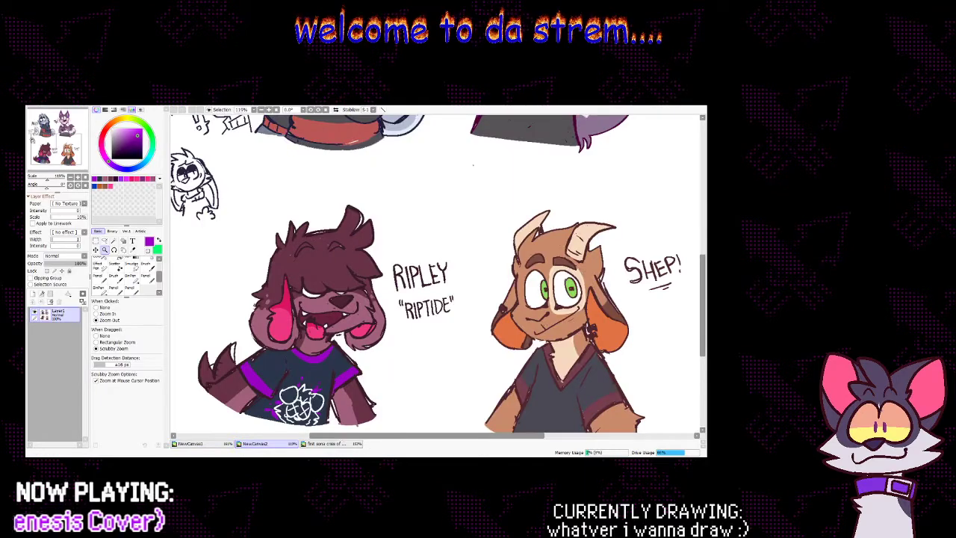
pyautogui.click(225, 444)
pyautogui.moveTo(459, 439); pyautogui.dragTo(524, 439)
pyautogui.moveTo(469, 314); pyautogui.dragTo(419, 309)
pyautogui.click(403, 344)
pyautogui.click(404, 344)
pyautogui.click(133, 250)
pyautogui.click(63, 345)
pyautogui.click(174, 321)
pyautogui.moveTo(403, 275)
pyautogui.mouseDown()
pyautogui.moveTo(462, 262)
pyautogui.moveTo(443, 349)
pyautogui.moveTo(399, 269)
pyautogui.moveTo(420, 350)
pyautogui.mouseUp()
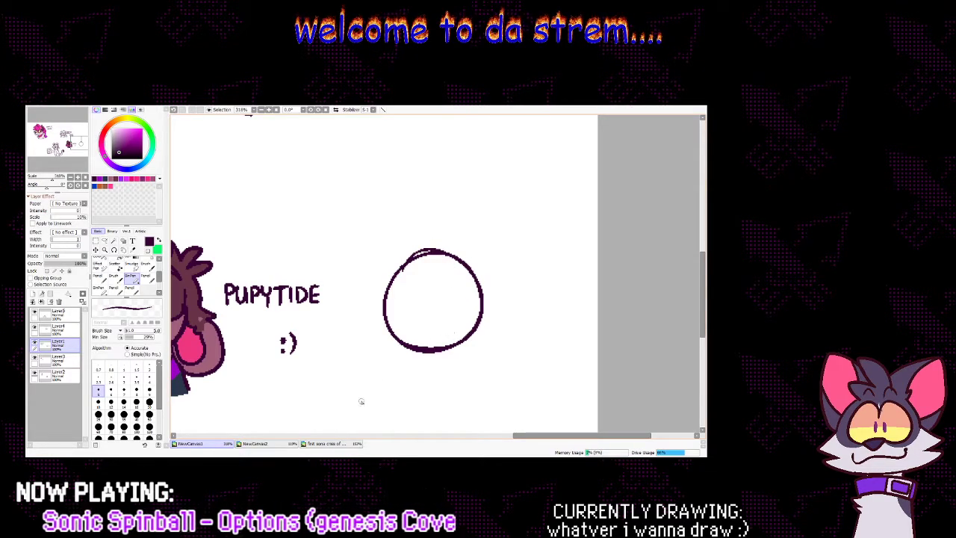
# Bring the August reference into view and draw a spiky hair tuft on top of the circle guide
pyautogui.click(288, 445)
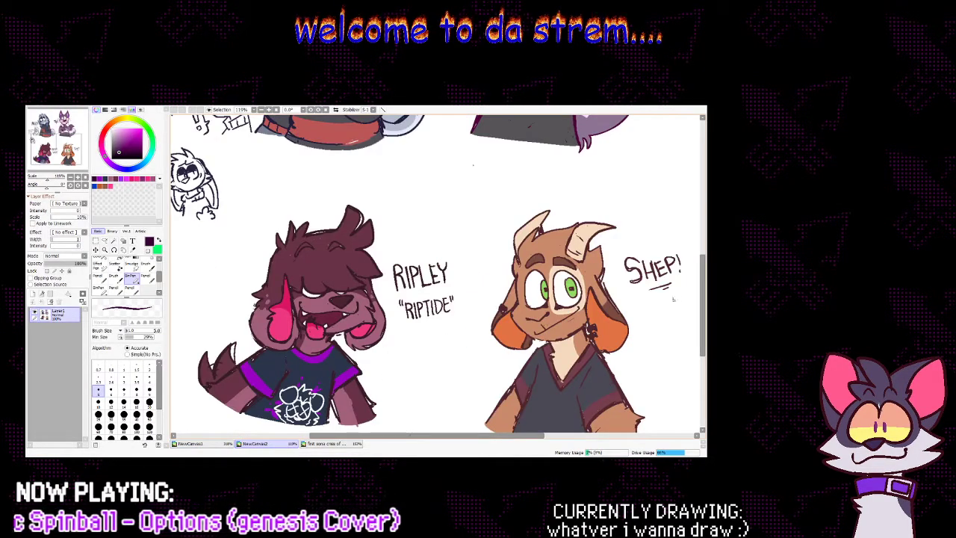
pyautogui.moveTo(704, 309); pyautogui.dragTo(704, 240)
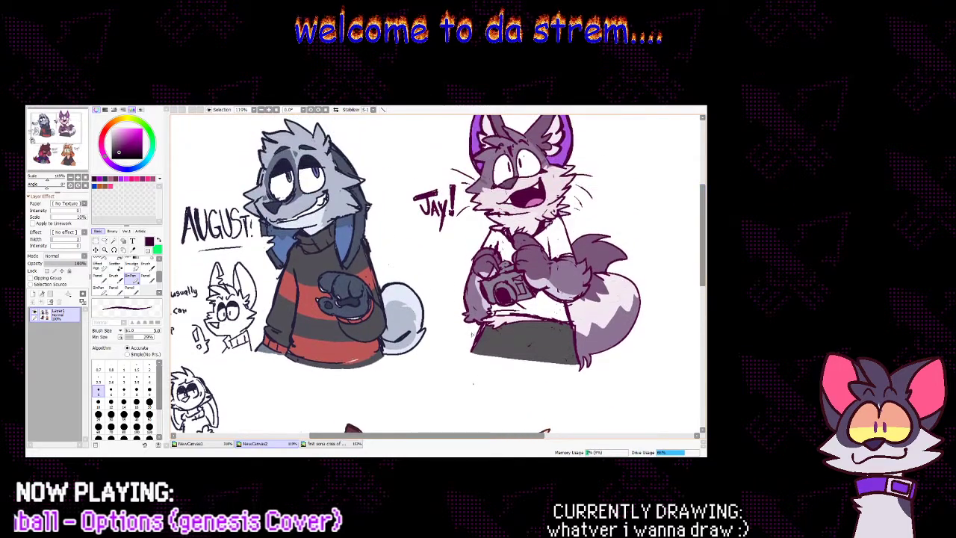
pyautogui.click(216, 444)
pyautogui.moveTo(401, 255)
pyautogui.mouseDown()
pyautogui.moveTo(433, 221)
pyautogui.moveTo(465, 231)
pyautogui.moveTo(495, 271)
pyautogui.moveTo(485, 274)
pyautogui.moveTo(507, 344)
pyautogui.mouseUp()
pyautogui.hotkey('ctrl', 'z')
pyautogui.hotkey('ctrl', 'z')
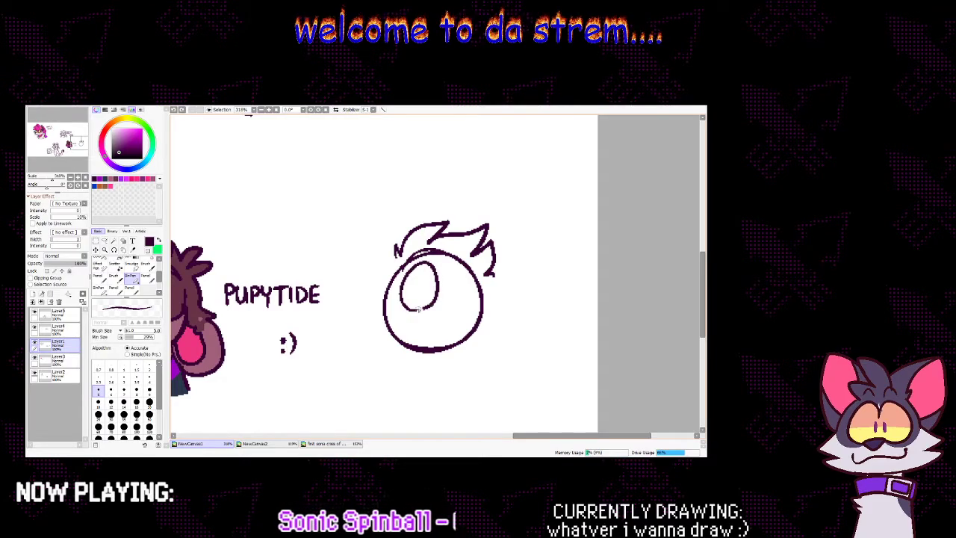
pyautogui.hotkey('ctrl', 'z')
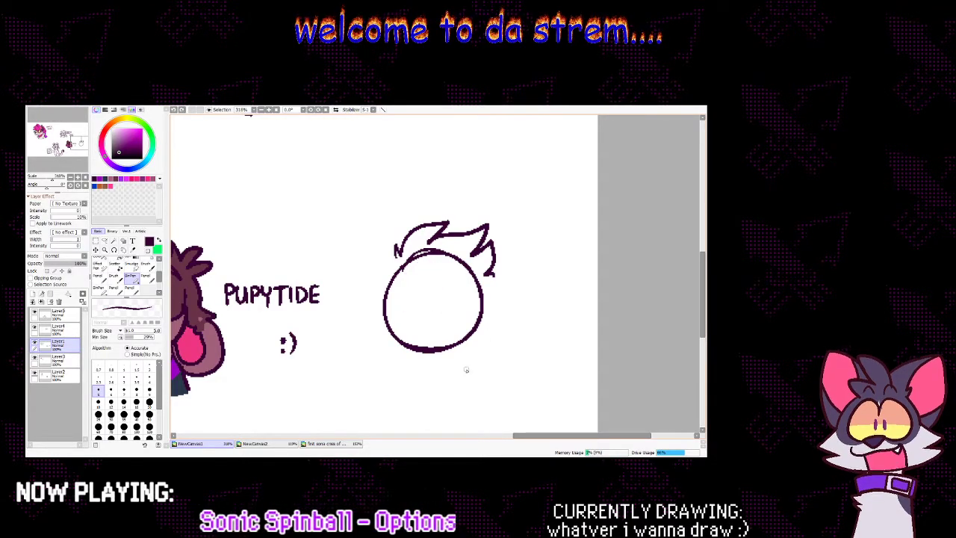
# Draw pointed cheek fur on both sides of the circle, following the August reference, and join it along the jaw
pyautogui.click(286, 445)
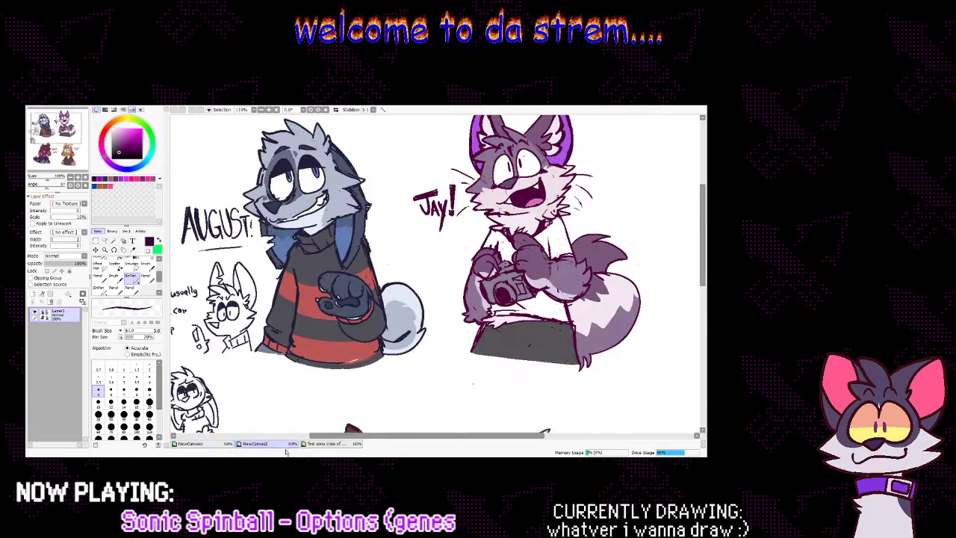
pyautogui.click(193, 444)
pyautogui.moveTo(374, 294)
pyautogui.mouseDown()
pyautogui.moveTo(350, 315)
pyautogui.moveTo(360, 335)
pyautogui.moveTo(384, 338)
pyautogui.moveTo(351, 300)
pyautogui.moveTo(355, 317)
pyautogui.moveTo(386, 338)
pyautogui.mouseUp()
pyautogui.hotkey('ctrl', 'z')
pyautogui.moveTo(484, 302)
pyautogui.mouseDown()
pyautogui.moveTo(510, 327)
pyautogui.moveTo(494, 325)
pyautogui.moveTo(508, 354)
pyautogui.moveTo(460, 354)
pyautogui.mouseUp()
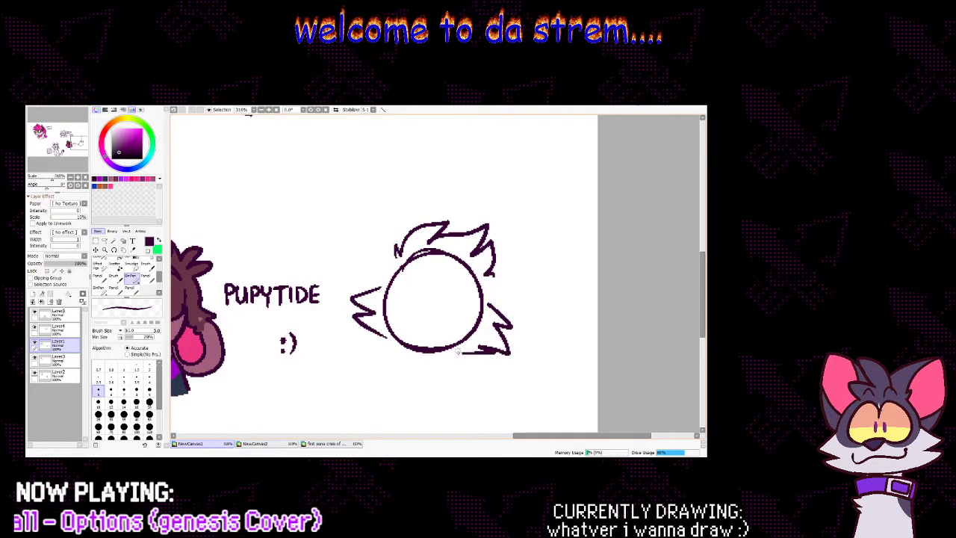
pyautogui.moveTo(377, 334)
pyautogui.mouseDown()
pyautogui.moveTo(473, 353)
pyautogui.moveTo(394, 342)
pyautogui.mouseUp()
pyautogui.hotkey('ctrl', 'z')
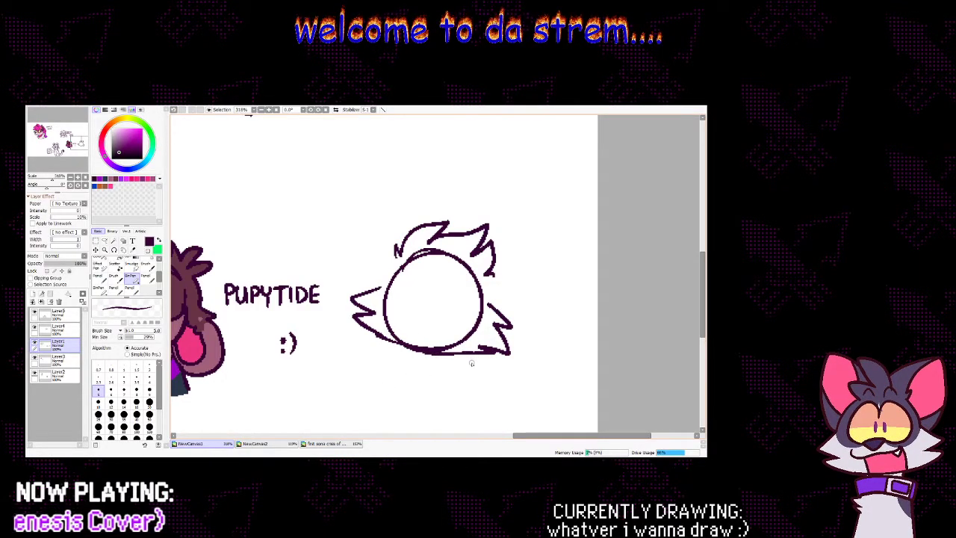
# Start the collar under the jaw from the August reference and connect the hair to the cheek fur on both sides
pyautogui.click(255, 444)
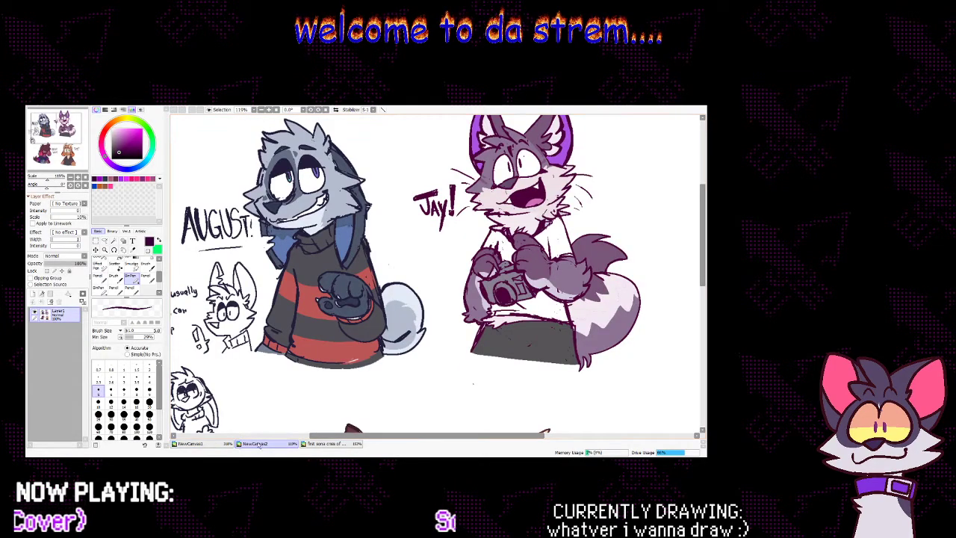
pyautogui.click(229, 445)
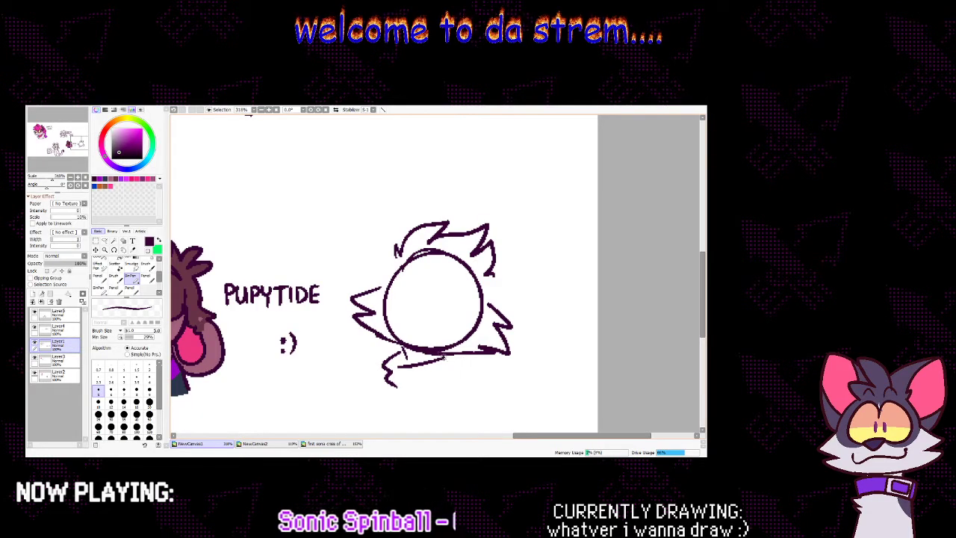
pyautogui.moveTo(399, 254); pyautogui.dragTo(382, 289)
pyautogui.hotkey('ctrl', 'z')
pyautogui.moveTo(486, 279); pyautogui.dragTo(491, 305)
# Draw a long drooping ear from the hair tuft down behind the cheek fur
pyautogui.moveTo(394, 258); pyautogui.dragTo(332, 366)
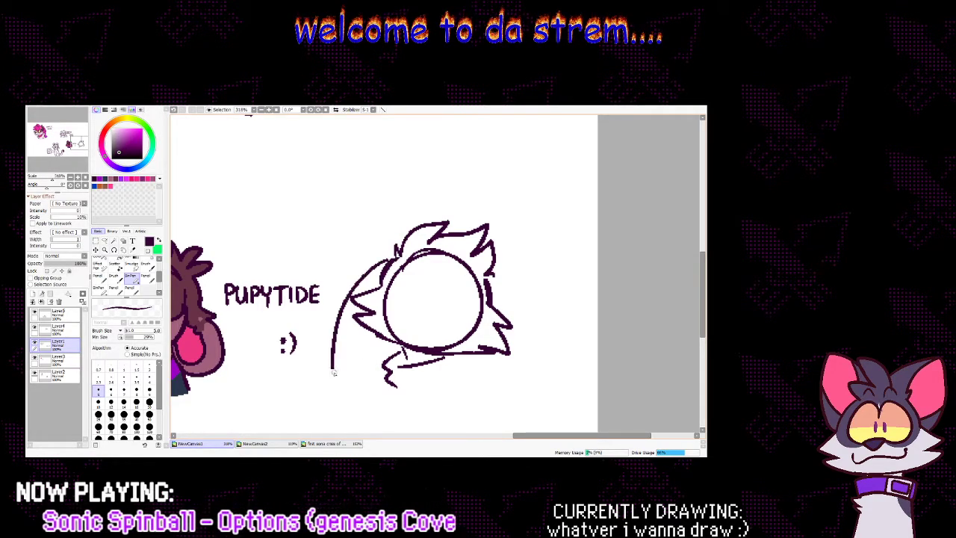
pyautogui.hotkey('ctrl', 'z')
pyautogui.moveTo(396, 255)
pyautogui.mouseDown()
pyautogui.moveTo(340, 355)
pyautogui.moveTo(374, 365)
pyautogui.moveTo(358, 324)
pyautogui.mouseUp()
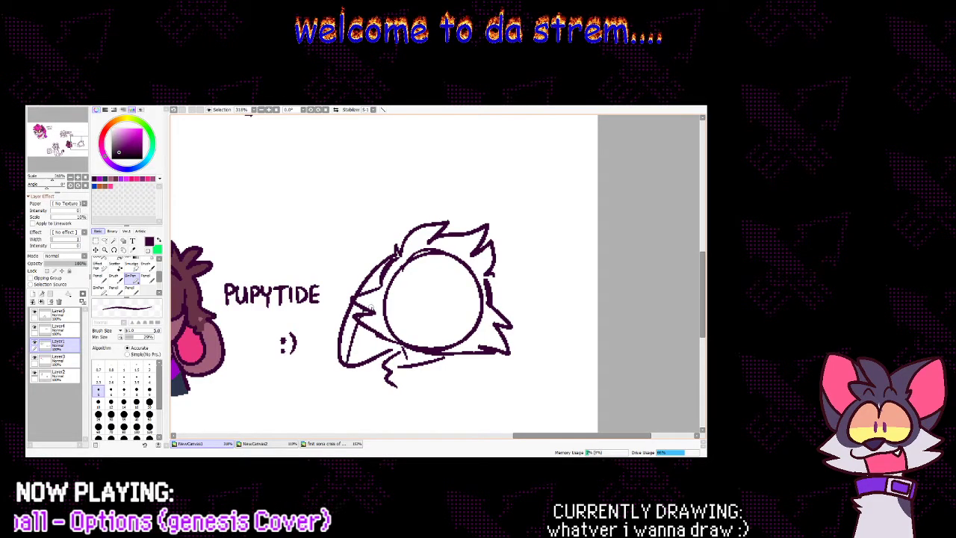
# Erase the circle guide inside the head outline and restore the dark drawing color
pyautogui.press('-')
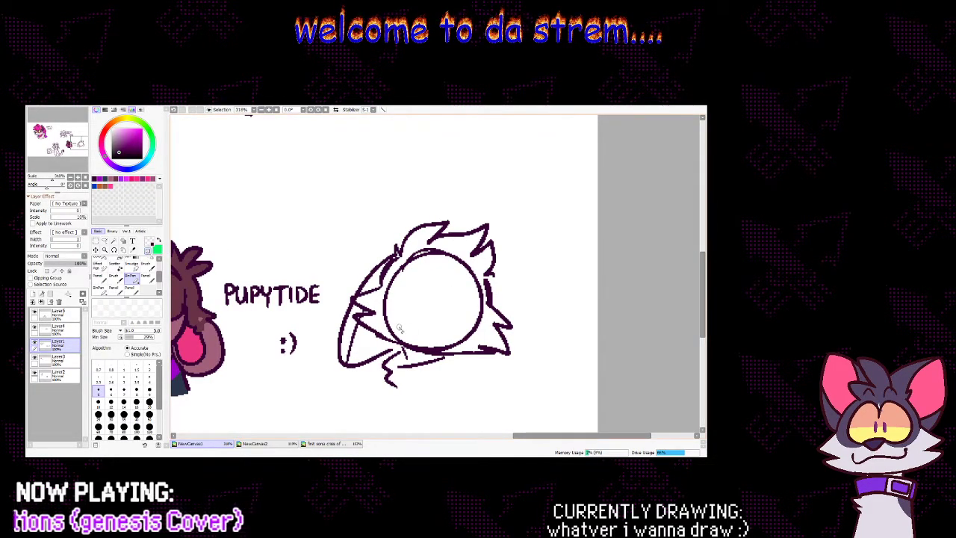
pyautogui.moveTo(420, 251); pyautogui.dragTo(473, 275)
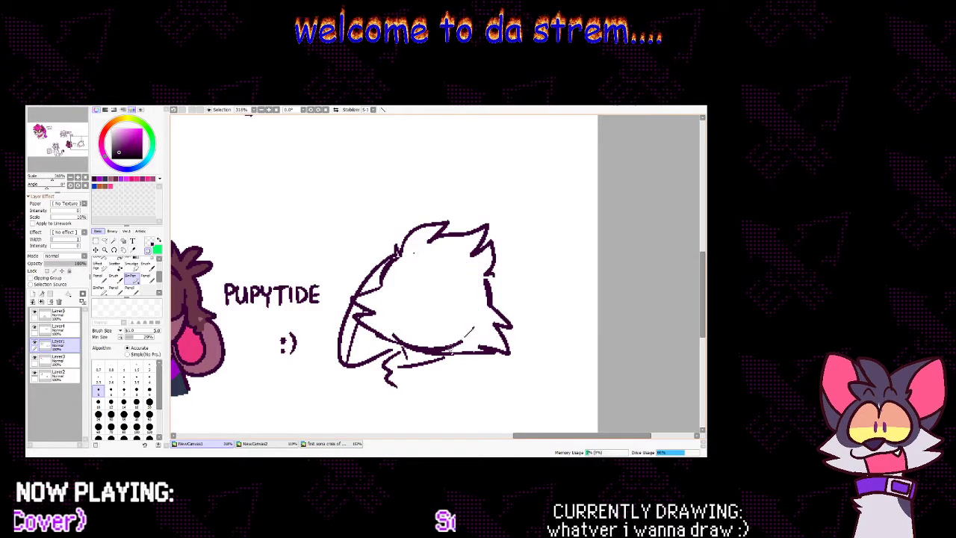
pyautogui.moveTo(457, 338); pyautogui.dragTo(403, 345)
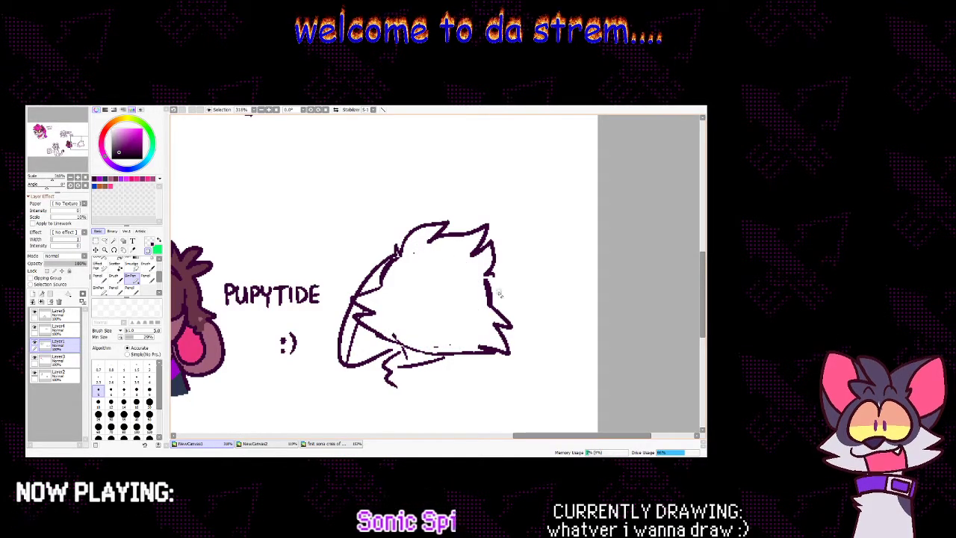
pyautogui.press('x')
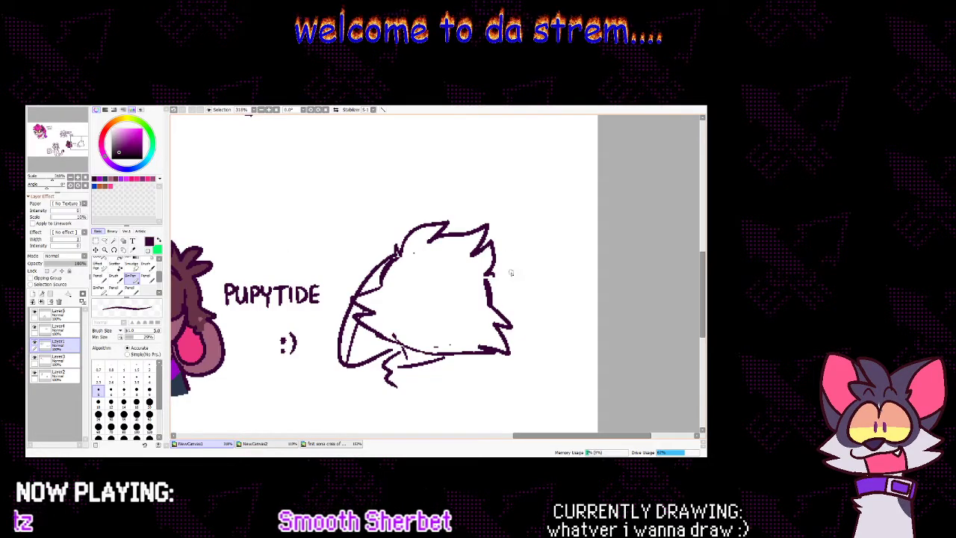
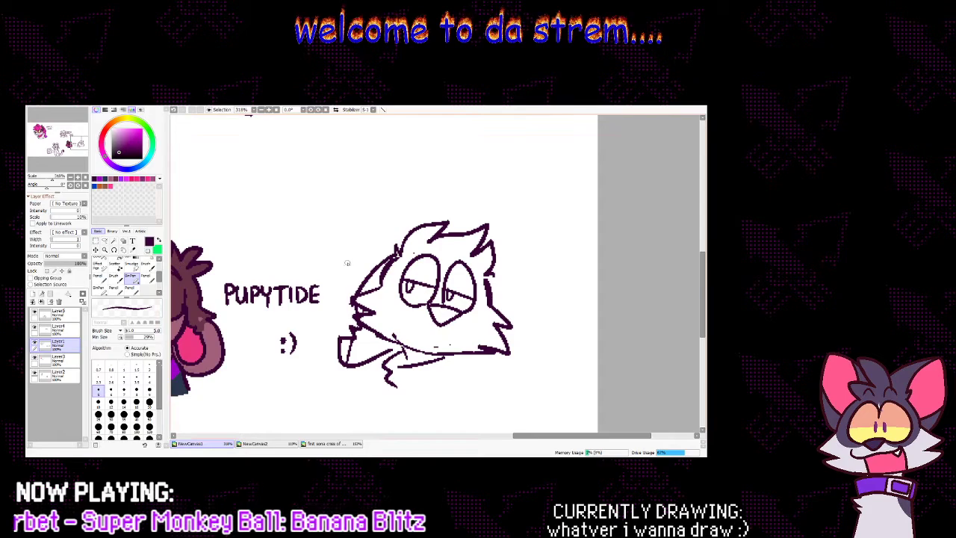
# Fill the upper eyelids of both eyes with the dark outline color
pyautogui.click(121, 263)
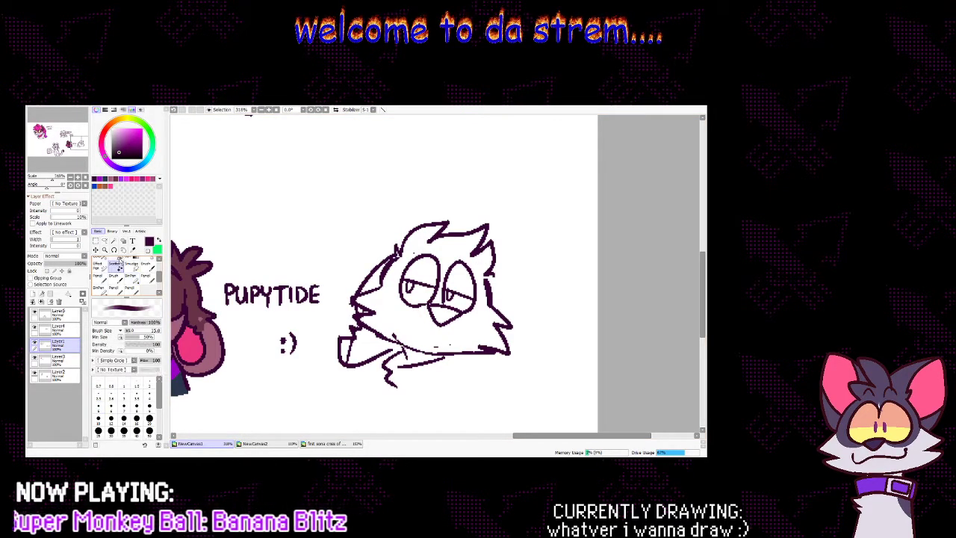
pyautogui.click(120, 259)
pyautogui.click(422, 271)
pyautogui.click(460, 281)
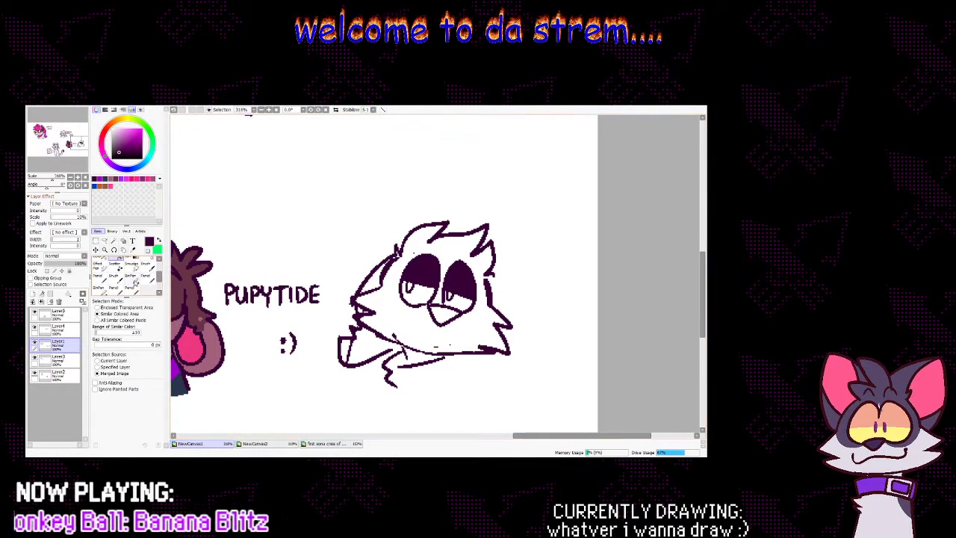
# Draw eyebrows and a ribbed turtleneck collar with shoulder lines, following the August reference
pyautogui.click(132, 276)
pyautogui.click(312, 443)
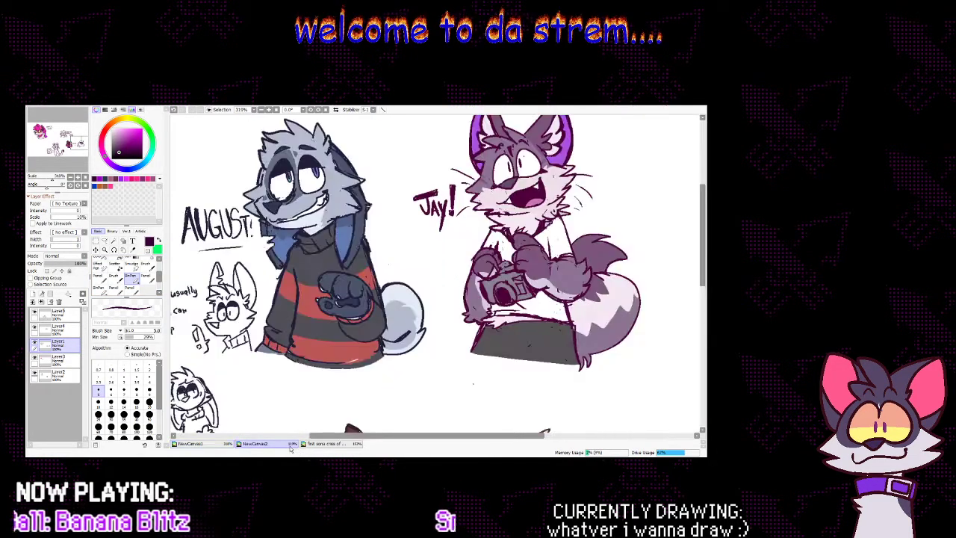
pyautogui.click(215, 445)
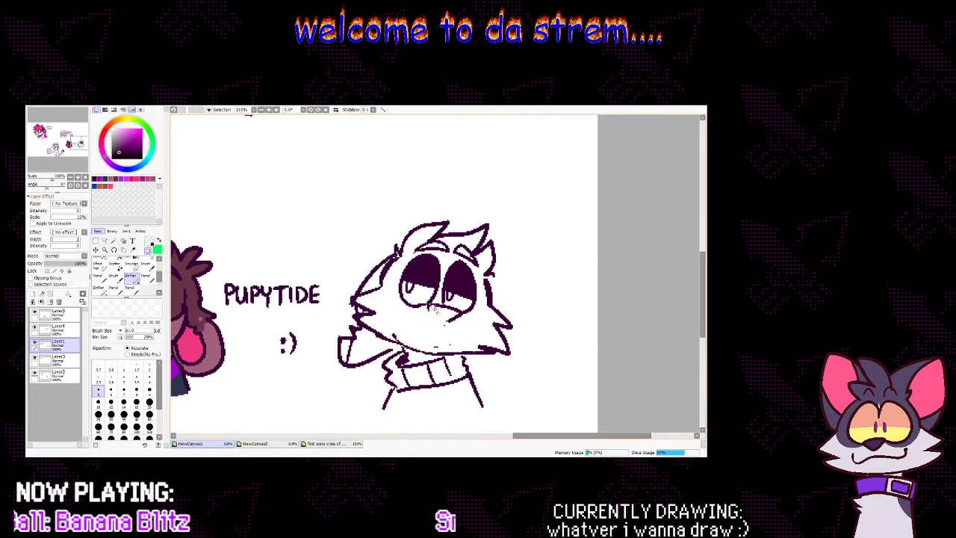
# Redraw the erased nose as a small rounded triangle directly beneath the far eye
pyautogui.click(148, 251)
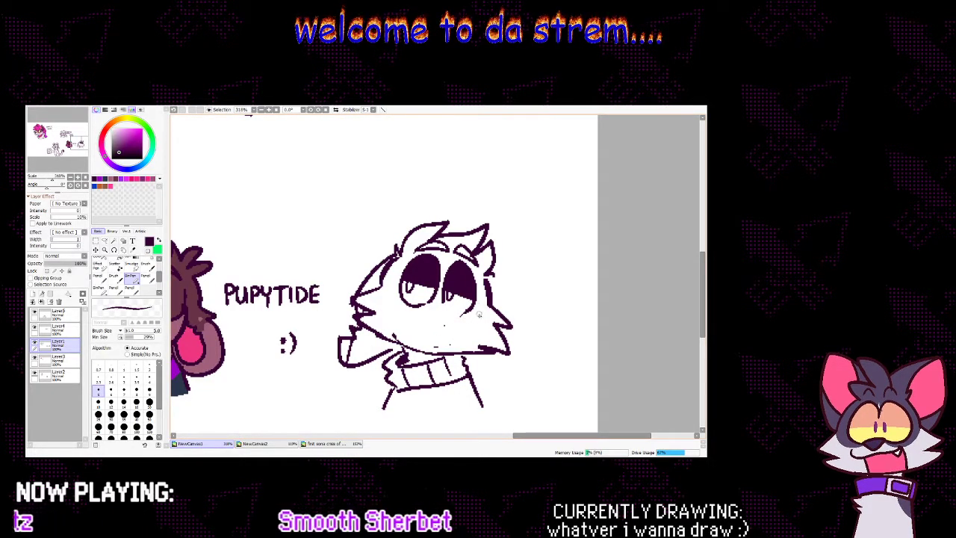
pyautogui.moveTo(450, 314); pyautogui.dragTo(475, 317)
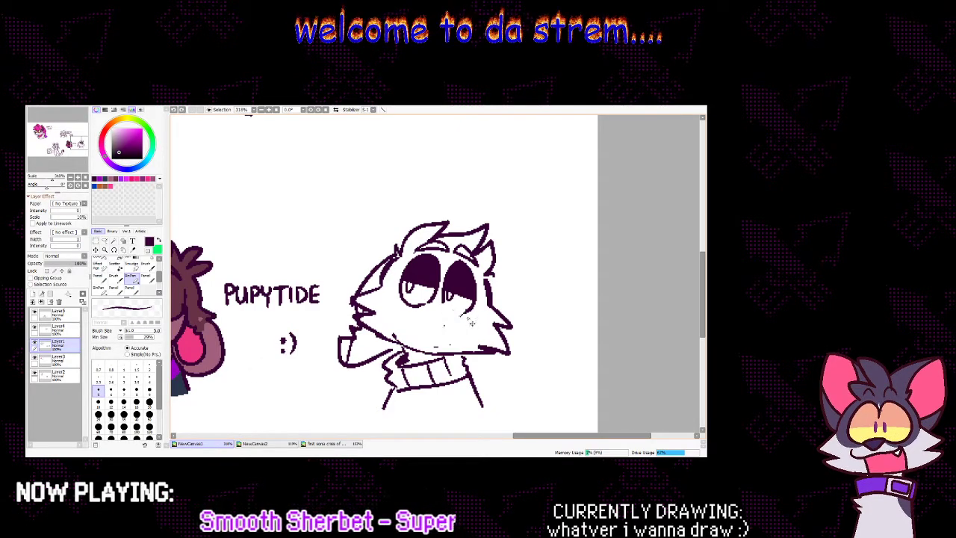
pyautogui.moveTo(456, 318)
pyautogui.mouseDown()
pyautogui.moveTo(475, 317)
pyautogui.moveTo(445, 326)
pyautogui.mouseUp()
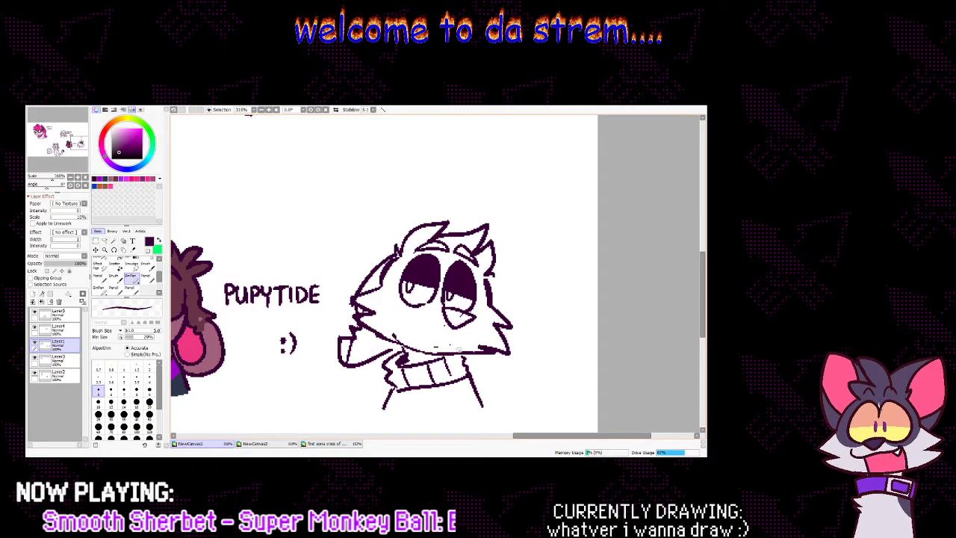
# Draw a short wavy mouth below the nose and the tip of the far ear hanging beside the turtleneck
pyautogui.moveTo(463, 340); pyautogui.dragTo(407, 308)
pyautogui.hotkey('ctrl', 'z')
pyautogui.moveTo(435, 341)
pyautogui.mouseDown()
pyautogui.moveTo(467, 343)
pyautogui.moveTo(423, 336)
pyautogui.mouseUp()
pyautogui.hotkey('ctrl', 'z')
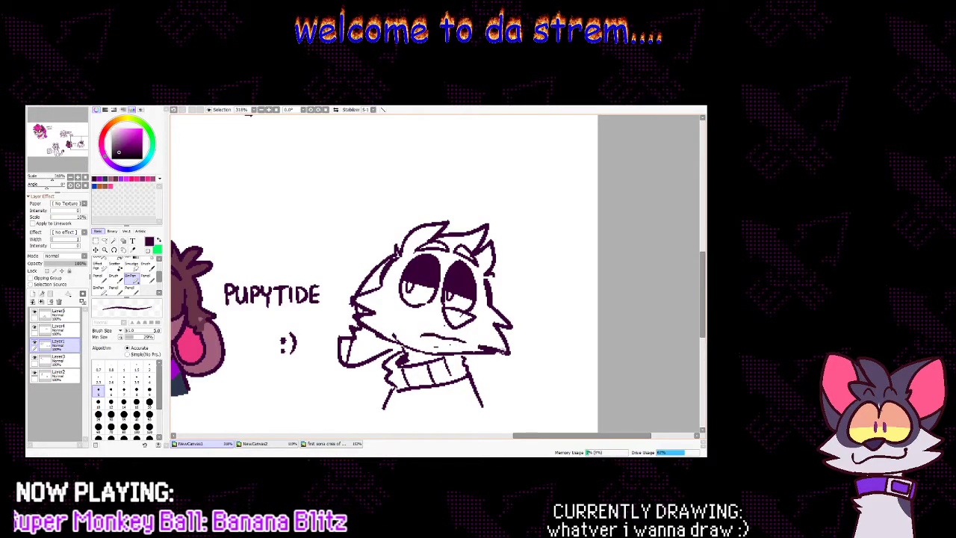
pyautogui.moveTo(492, 357)
pyautogui.mouseDown()
pyautogui.moveTo(478, 387)
pyautogui.moveTo(477, 377)
pyautogui.mouseUp()
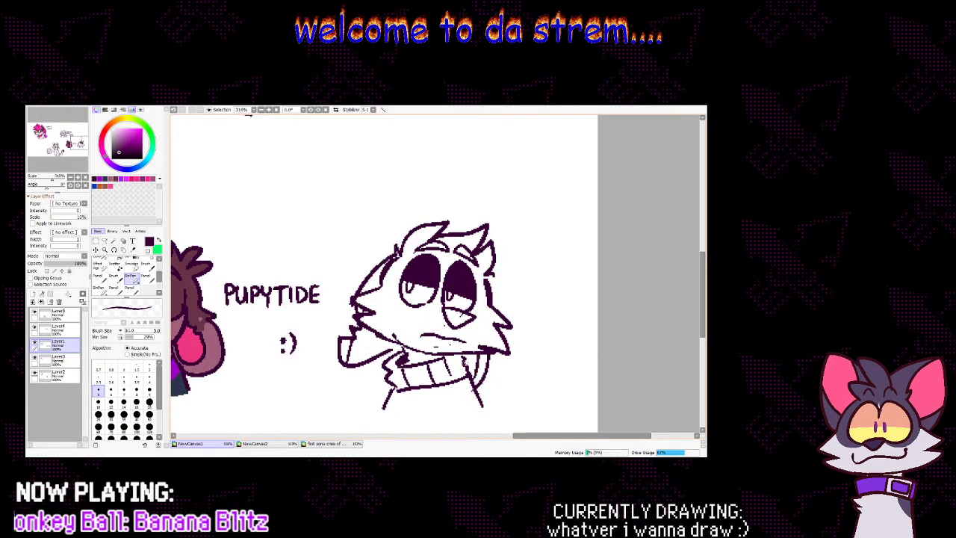
pyautogui.moveTo(387, 354); pyautogui.dragTo(399, 346)
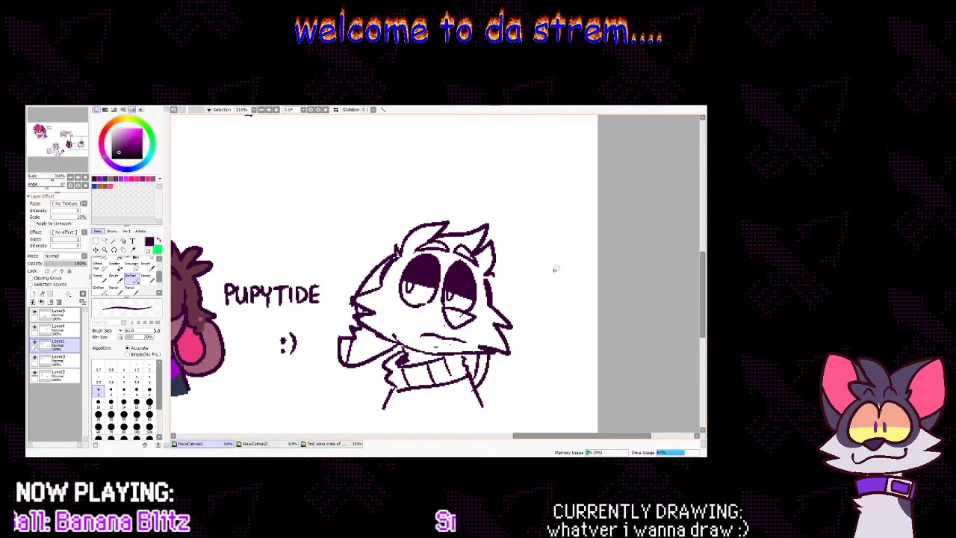
# Add inner marking lines along both sides of the August head and inside the near ear tip beside the turtleneck
pyautogui.press('-')
pyautogui.moveTo(390, 267); pyautogui.dragTo(379, 282)
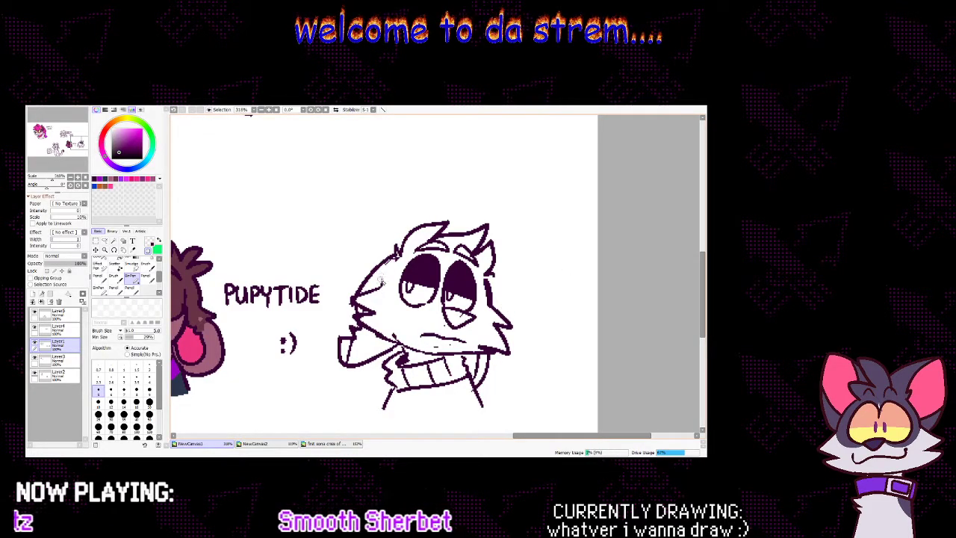
pyautogui.press('x')
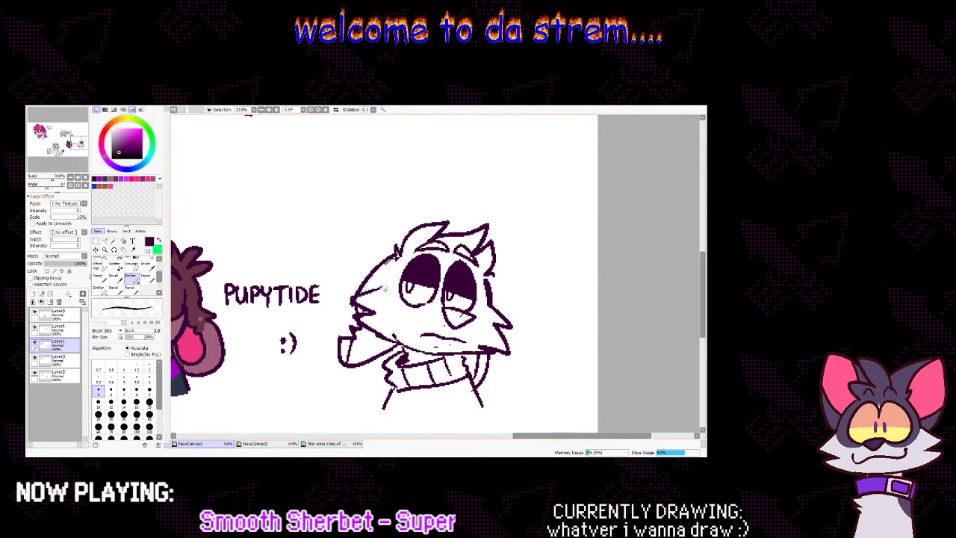
pyautogui.moveTo(487, 272); pyautogui.dragTo(496, 305)
pyautogui.moveTo(392, 342); pyautogui.dragTo(364, 361)
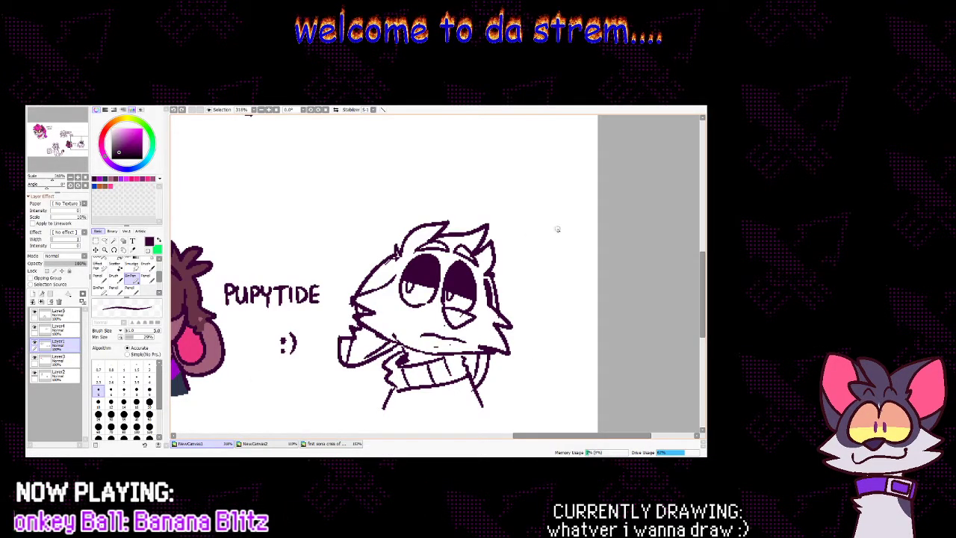
# Letter "AUGWOLF???" above the August head and "CANINE" beside the hair
pyautogui.scroll(-1, 486, 215)
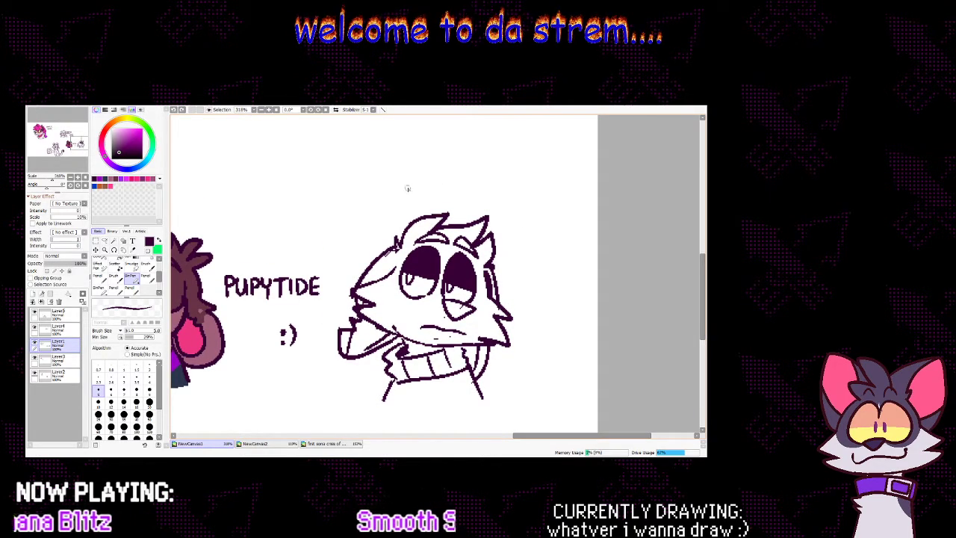
pyautogui.moveTo(409, 180); pyautogui.dragTo(416, 202)
pyautogui.moveTo(407, 195); pyautogui.dragTo(468, 200)
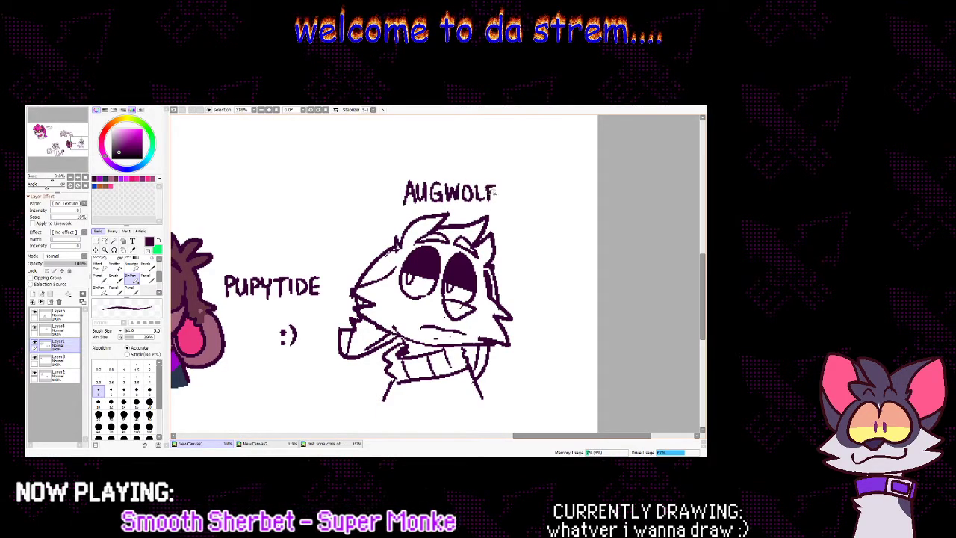
pyautogui.moveTo(509, 183)
pyautogui.mouseDown()
pyautogui.moveTo(522, 196)
pyautogui.moveTo(511, 237)
pyautogui.moveTo(549, 220)
pyautogui.mouseUp()
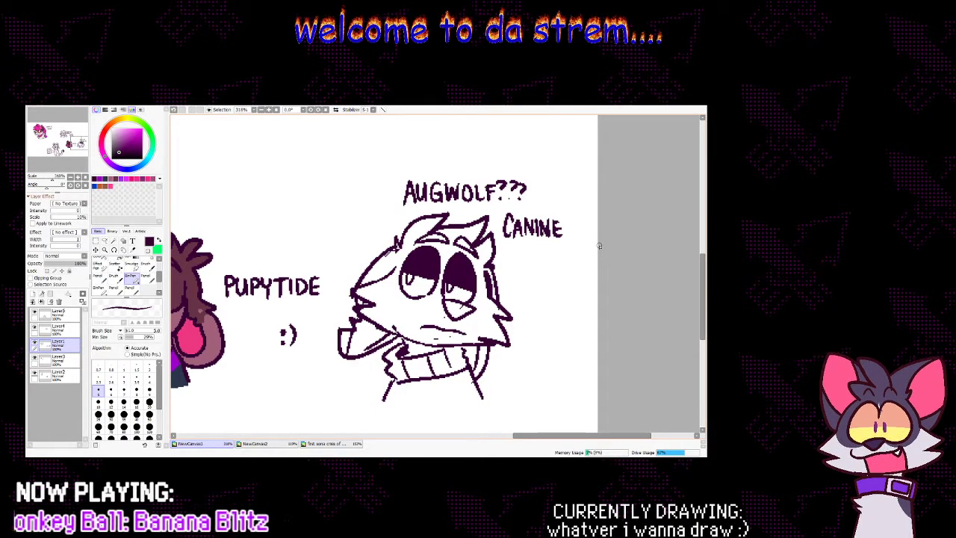
# Hide the color layer Layer2, sample the grey-blue from the NewCanvas2 reference, and ready the pen on NewCanvas1
pyautogui.click(71, 360)
pyautogui.click(58, 377)
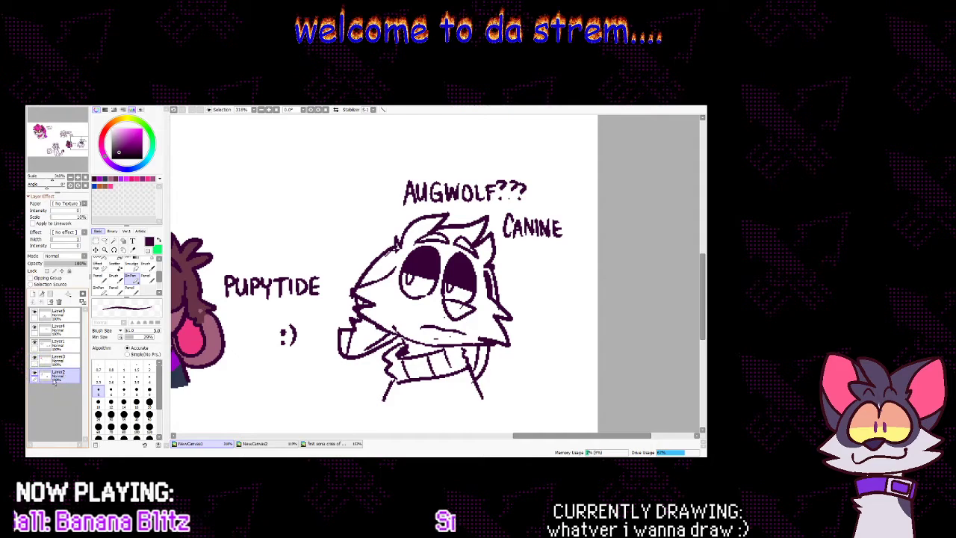
pyautogui.click(35, 373)
pyautogui.click(132, 252)
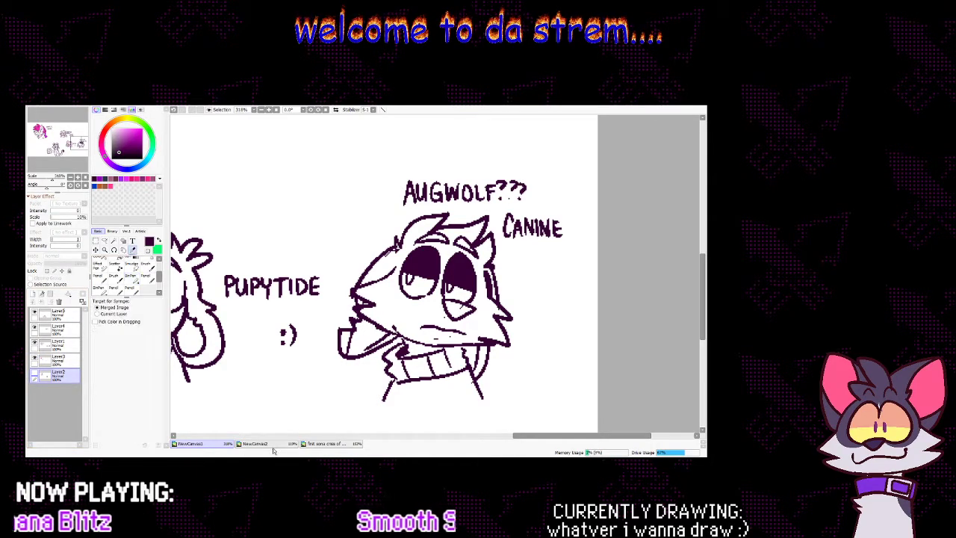
pyautogui.click(255, 443)
pyautogui.click(198, 443)
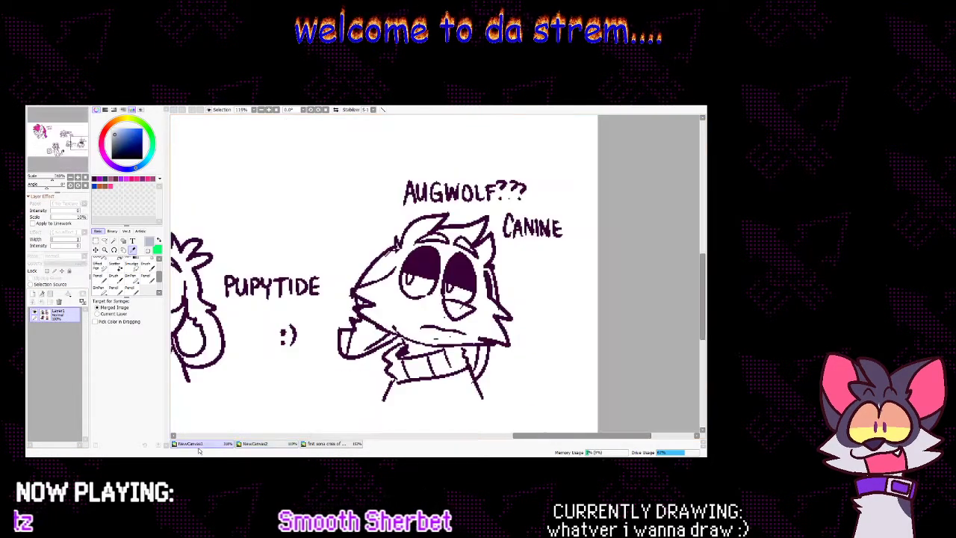
pyautogui.click(133, 281)
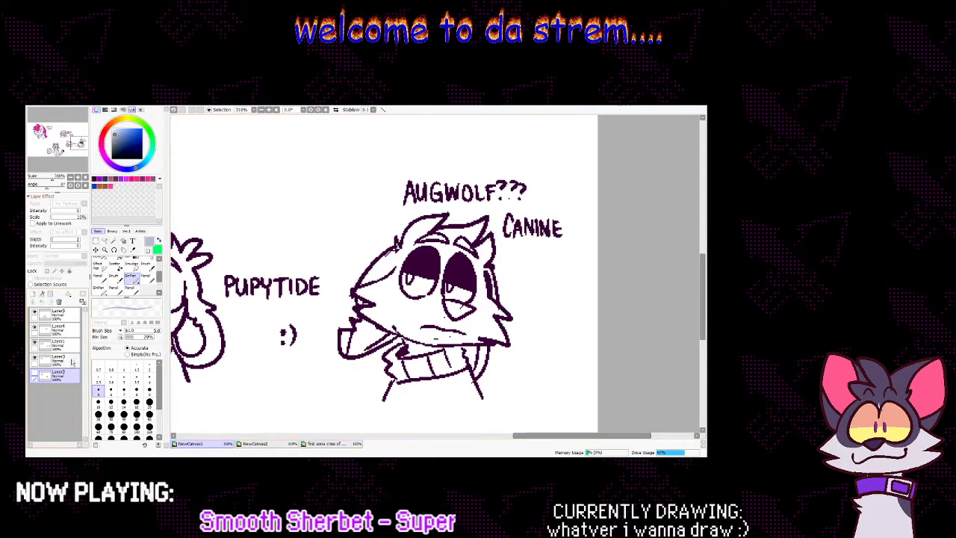
# Show the color layer and fill the wolf's head and neck with light blue-grey, undoing the first fill that missed the neck
pyautogui.click(35, 375)
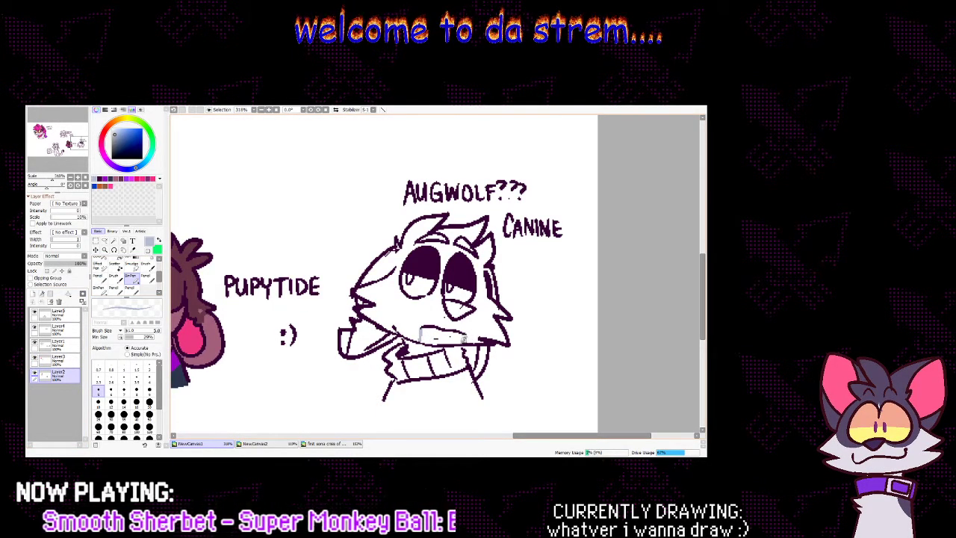
pyautogui.click(120, 265)
pyautogui.click(118, 259)
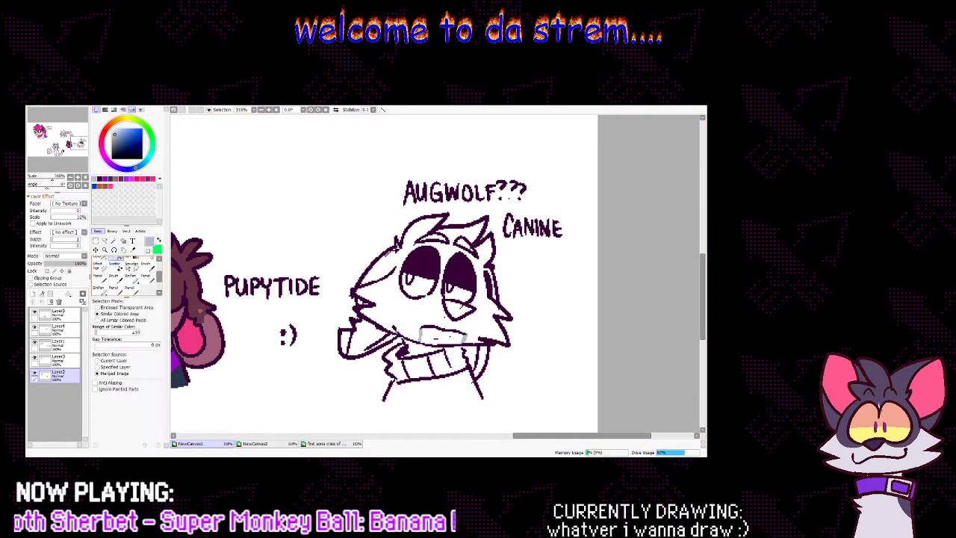
pyautogui.click(482, 317)
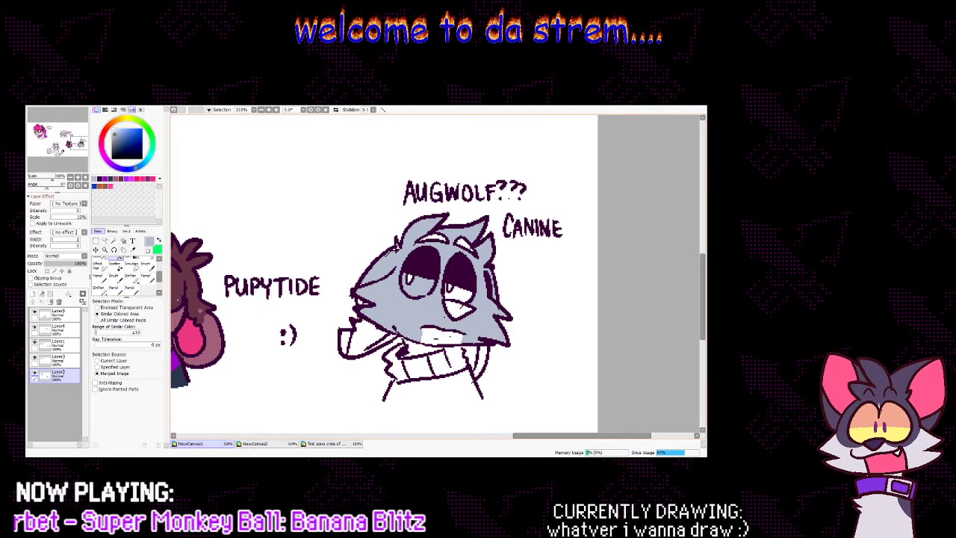
pyautogui.click(131, 280)
pyautogui.hotkey('ctrl', 'z')
pyautogui.moveTo(423, 299); pyautogui.dragTo(431, 295)
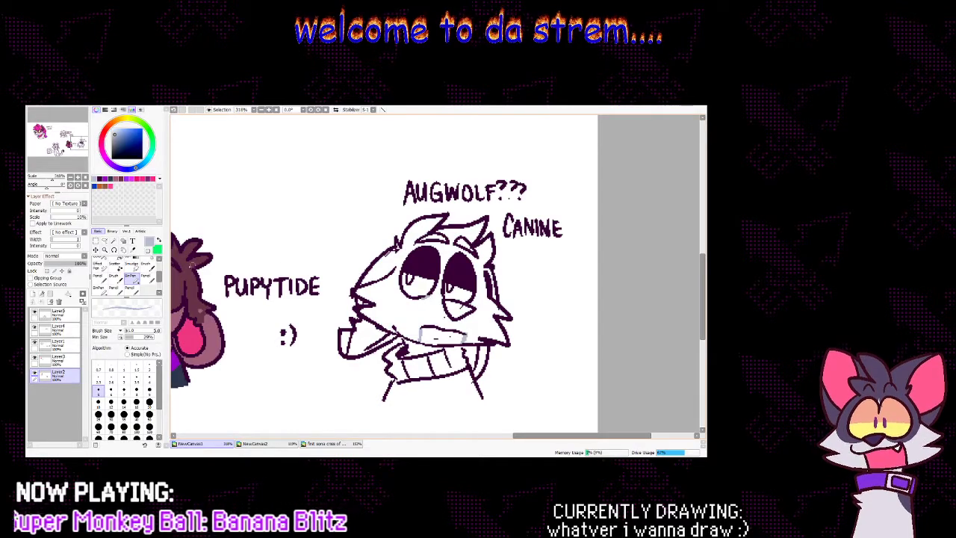
pyautogui.click(118, 259)
pyautogui.click(429, 311)
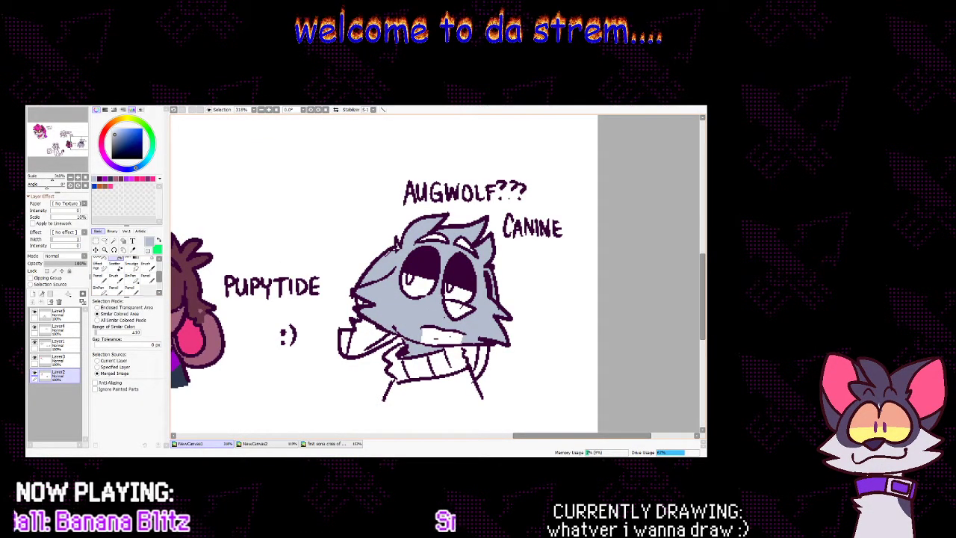
# Sample the pale fur color from the August reference canvas and fill the patch around the wolf's mouth with it
pyautogui.click(315, 445)
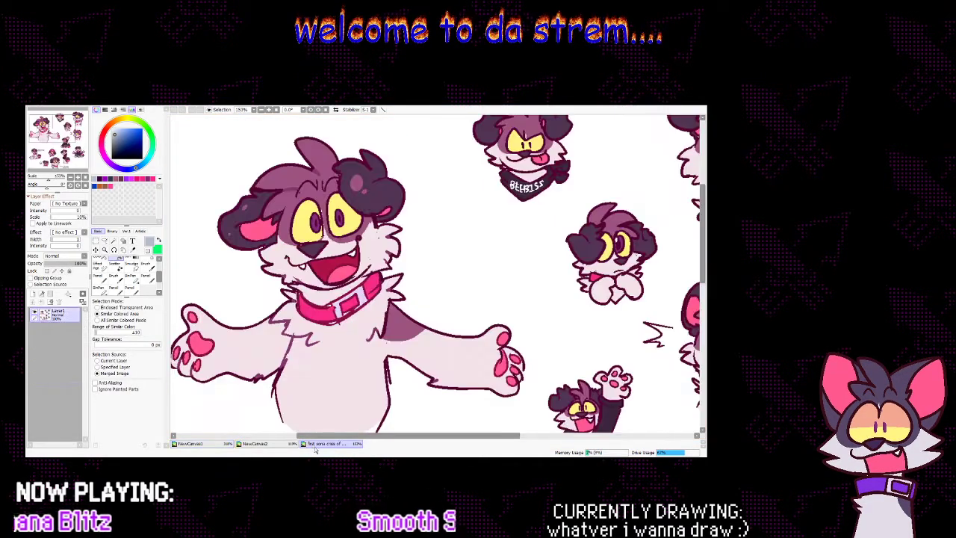
pyautogui.click(254, 443)
pyautogui.press('alt')
pyautogui.click(339, 222)
pyautogui.click(225, 443)
pyautogui.click(117, 271)
pyautogui.moveTo(435, 335); pyautogui.dragTo(457, 338)
pyautogui.click(117, 258)
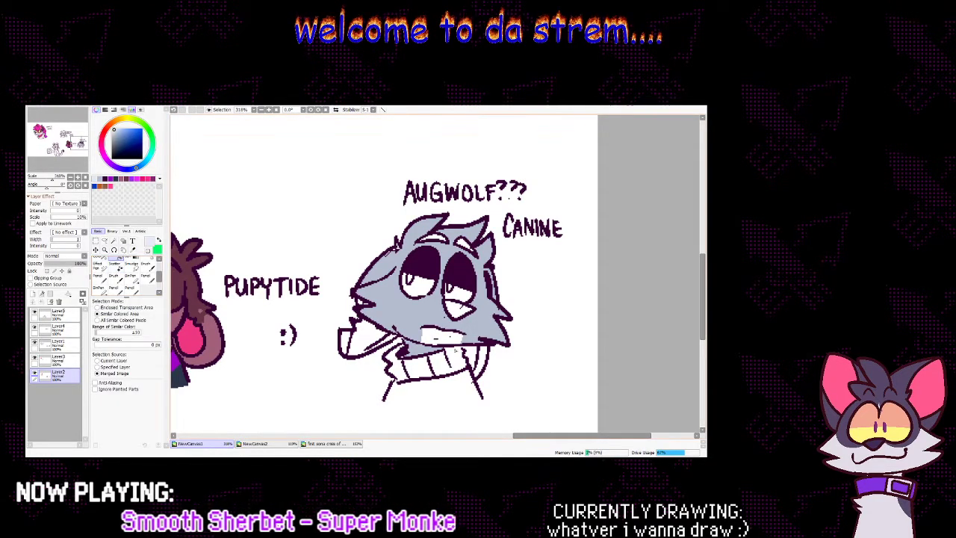
pyautogui.click(454, 340)
pyautogui.press('n')
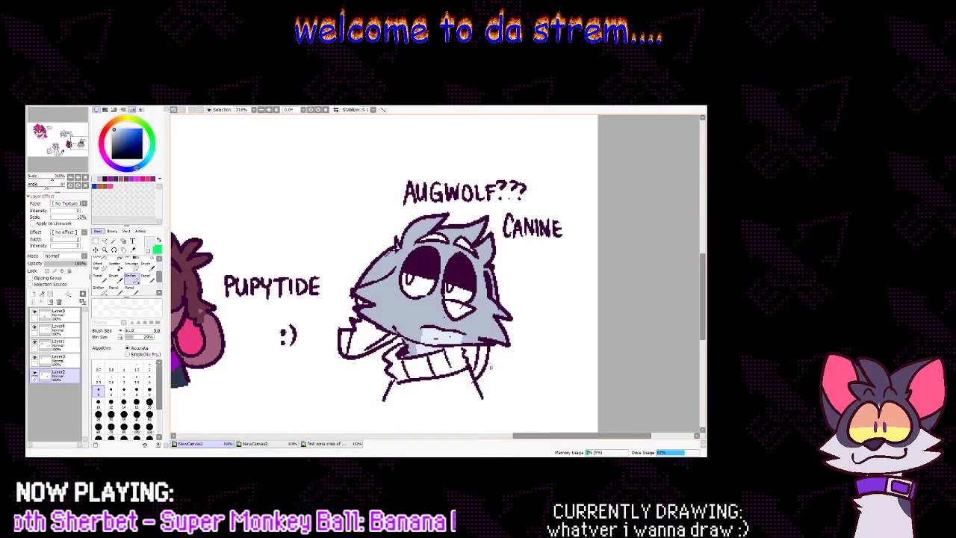
# Sample a medium grey from the August reference and paint rings around the wolf's eyes and spots on its cheek
pyautogui.press('i')
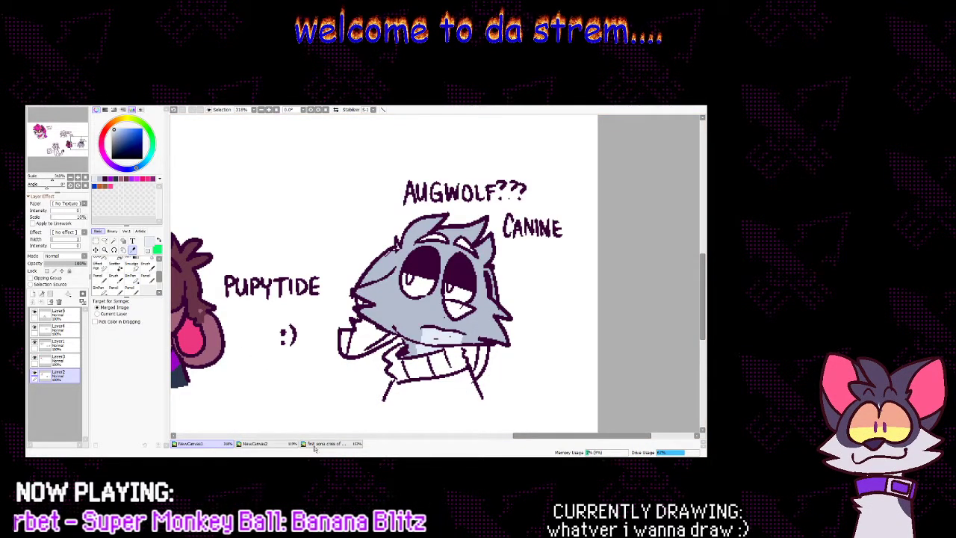
pyautogui.click(254, 444)
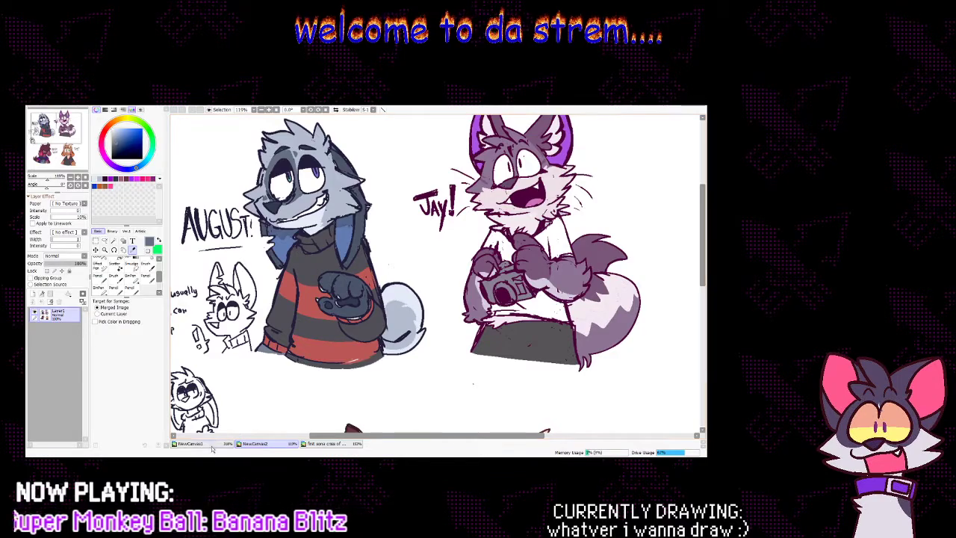
pyautogui.click(193, 444)
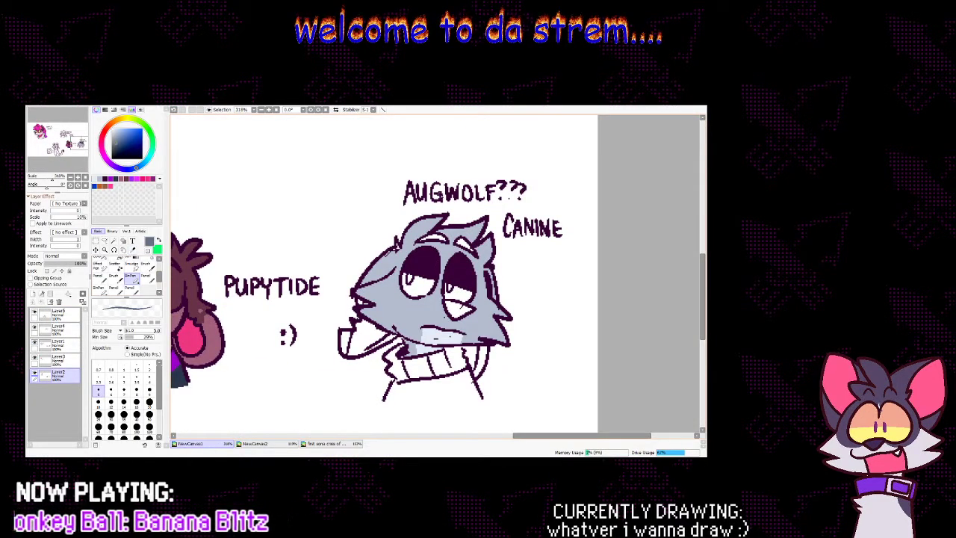
pyautogui.moveTo(412, 250)
pyautogui.mouseDown()
pyautogui.moveTo(397, 286)
pyautogui.moveTo(408, 255)
pyautogui.moveTo(428, 246)
pyautogui.mouseUp()
pyautogui.moveTo(398, 283); pyautogui.dragTo(408, 299)
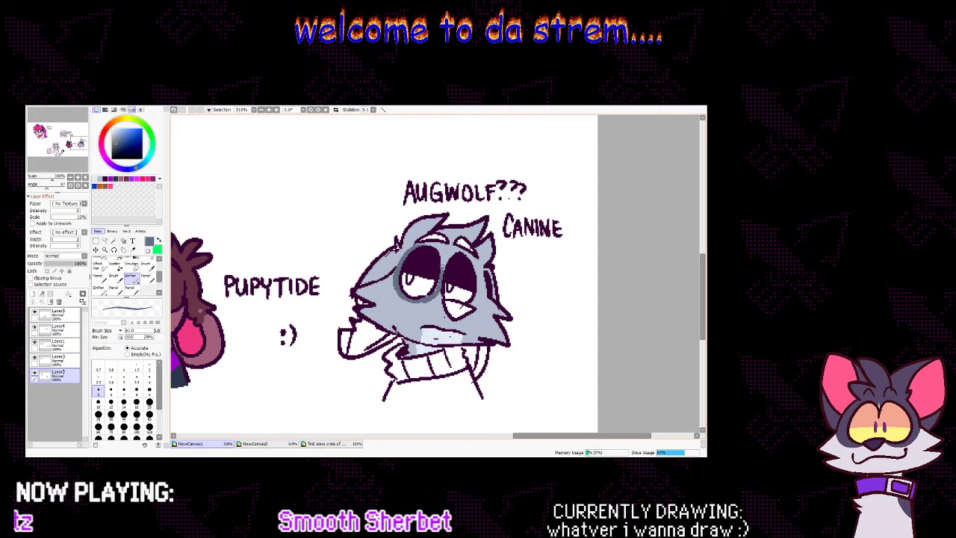
pyautogui.moveTo(444, 263); pyautogui.dragTo(428, 241)
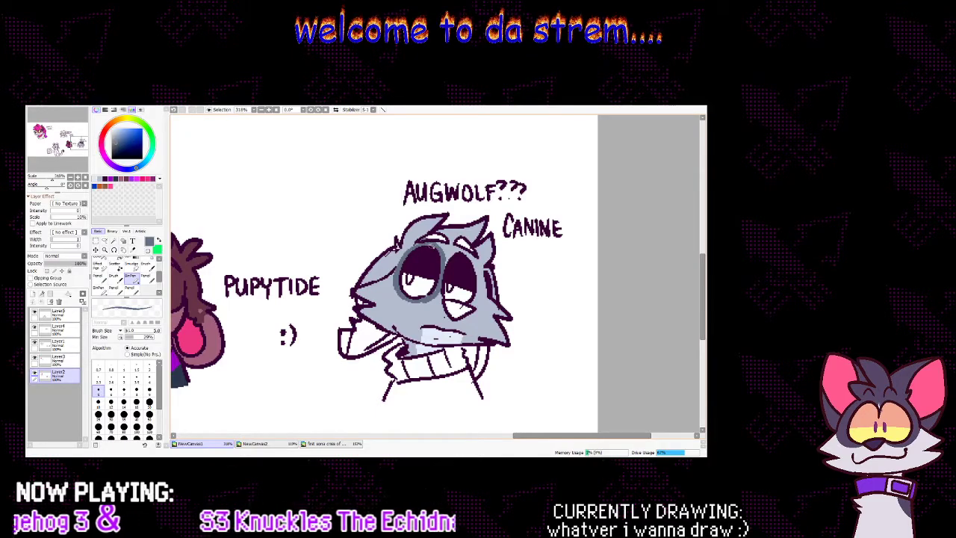
pyautogui.click(279, 445)
pyautogui.click(210, 445)
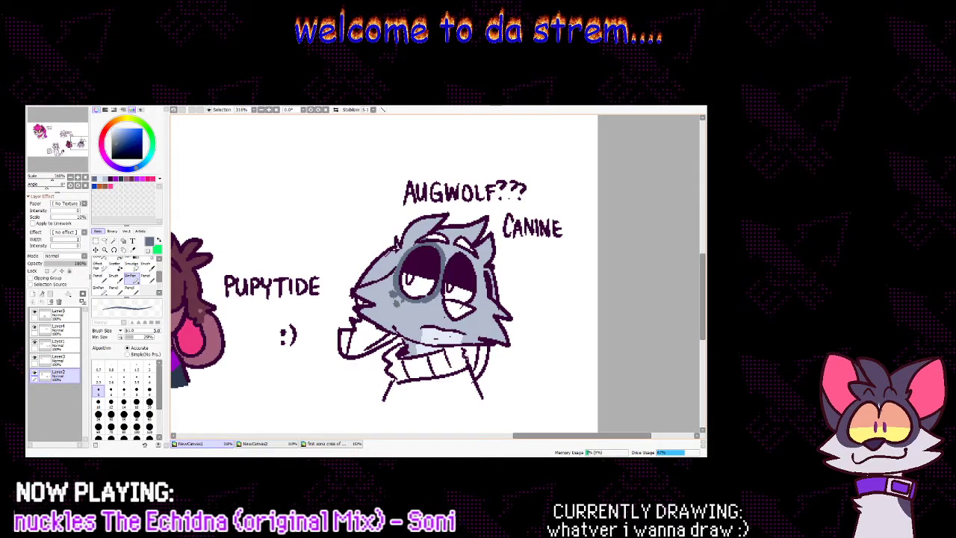
# Sample a dark slate grey from the August reference, fill the hanging ear's tip, and extend the dark edge along that ear
pyautogui.click(281, 446)
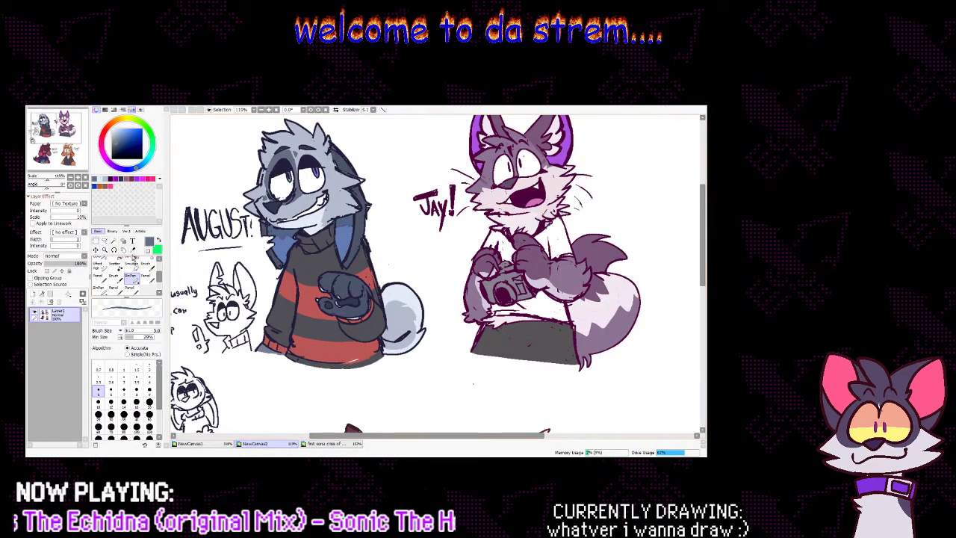
pyautogui.hotkey('ctrl', 'Tab')
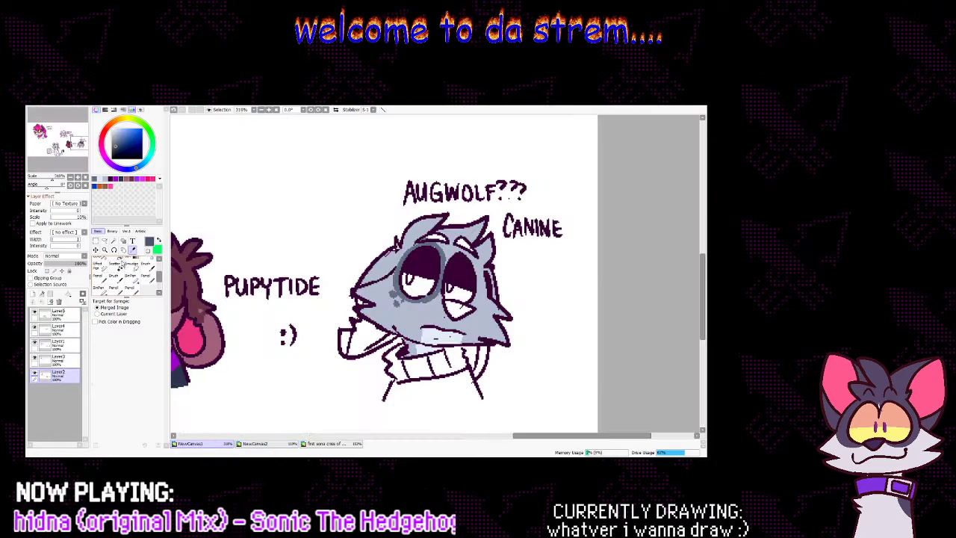
pyautogui.click(121, 262)
pyautogui.click(345, 343)
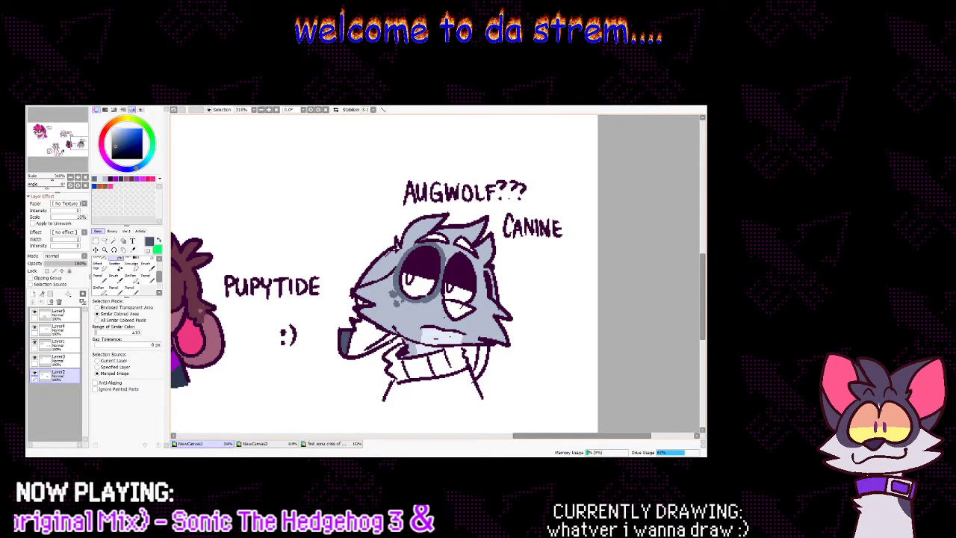
pyautogui.click(133, 280)
pyautogui.moveTo(361, 355); pyautogui.dragTo(380, 345)
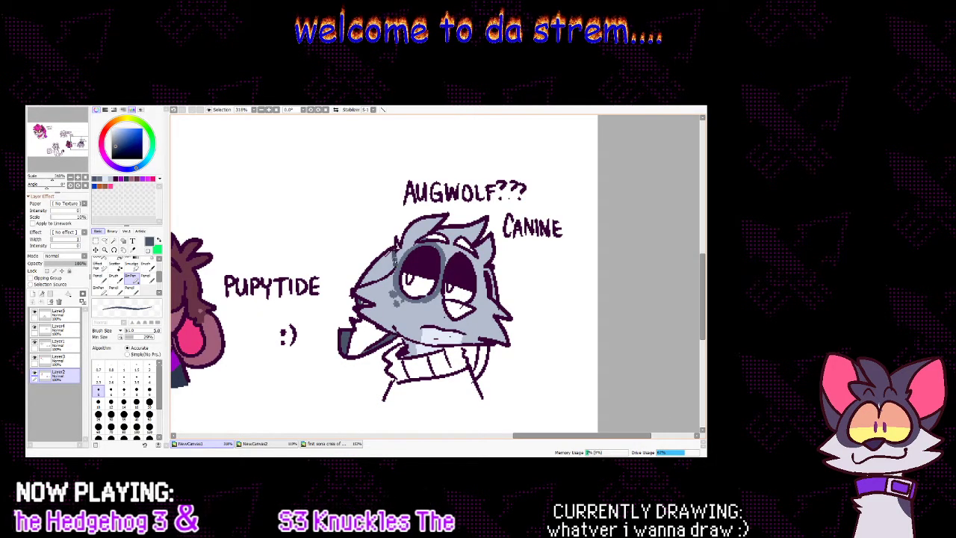
# Fill the patch at the side of the wolf's head, the far ear, the nose and the eyebrows with dark slate grey
pyautogui.click(121, 259)
pyautogui.click(377, 266)
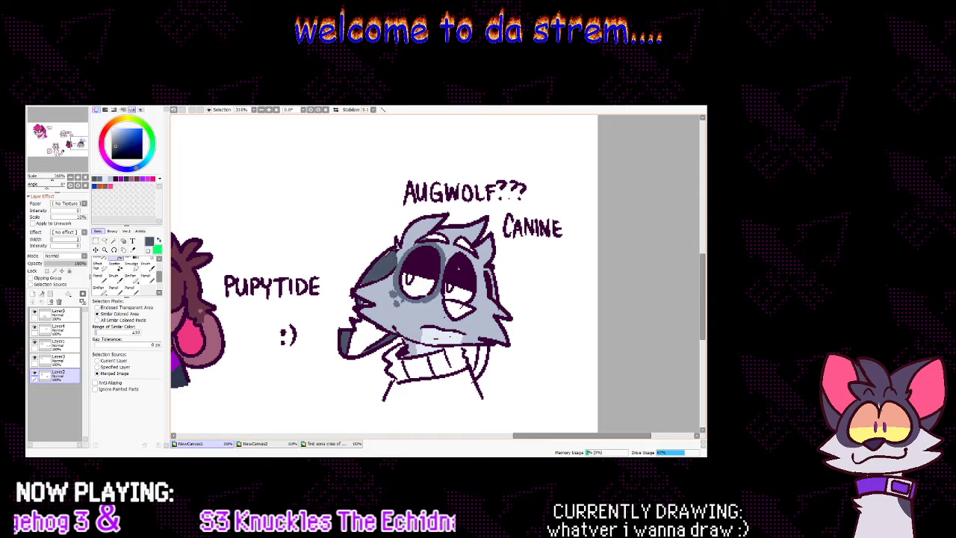
pyautogui.click(484, 365)
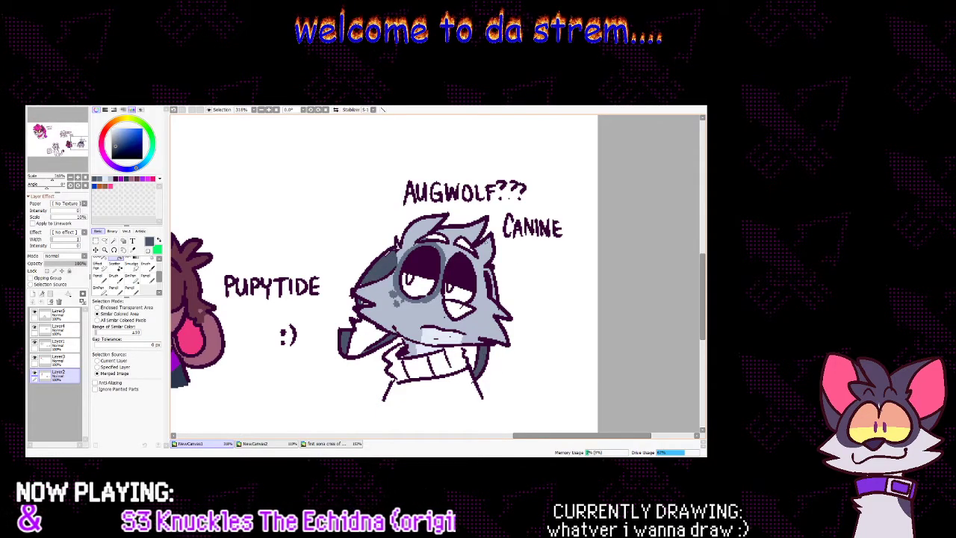
pyautogui.click(459, 308)
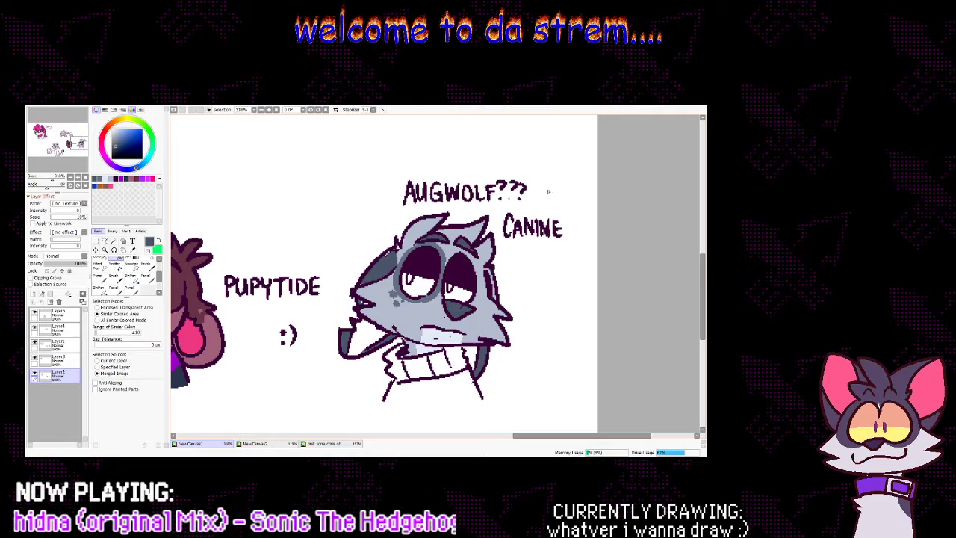
# Sample the blue of August's inner ear, fill the wolf's inner ears with it, and close the gap beside the collar
pyautogui.click(133, 251)
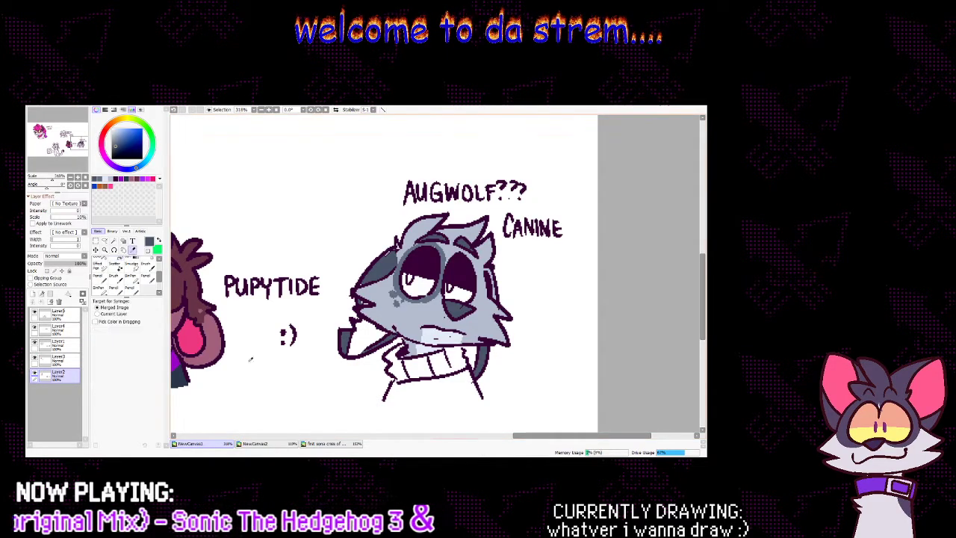
pyautogui.click(315, 446)
pyautogui.click(348, 308)
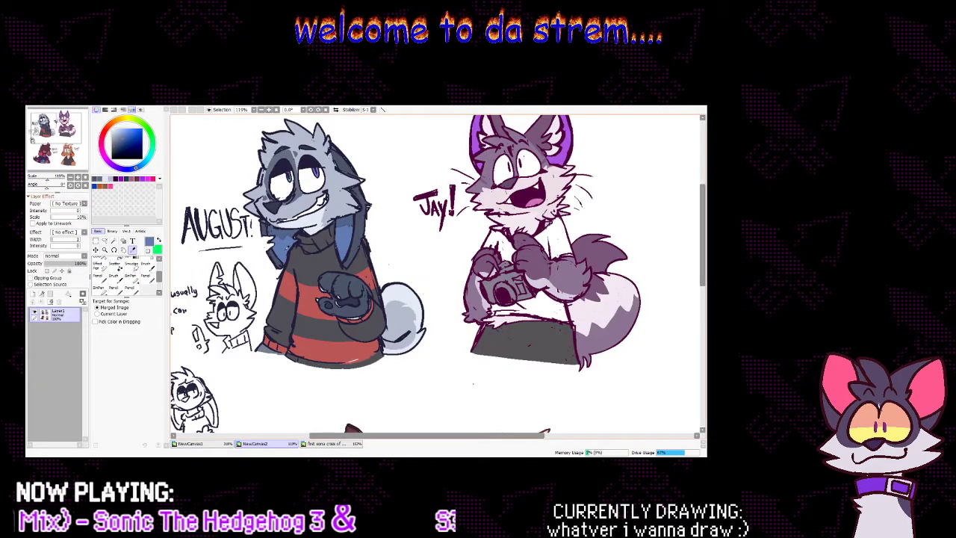
pyautogui.click(213, 444)
pyautogui.click(362, 340)
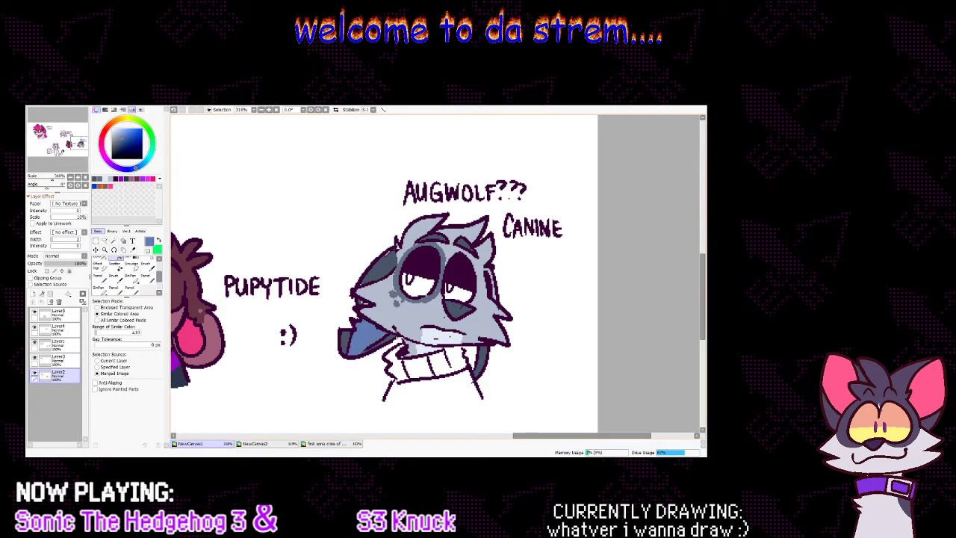
pyautogui.click(131, 276)
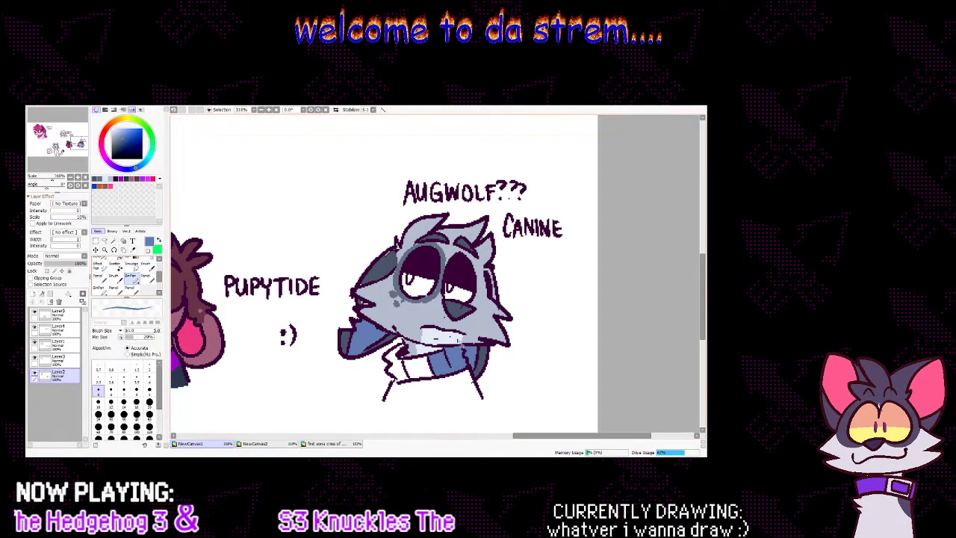
pyautogui.moveTo(459, 346); pyautogui.dragTo(466, 350)
pyautogui.click(119, 259)
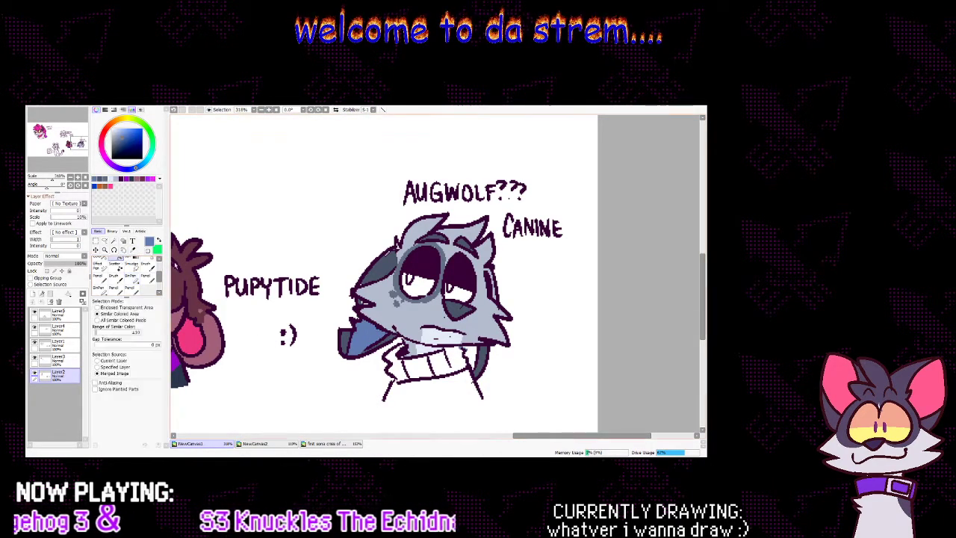
# Sample the wolf's light blue-grey fur and refill the pale areas around the mouth and on the neck with it
pyautogui.moveTo(544, 436)
pyautogui.mouseDown()
pyautogui.moveTo(497, 437)
pyautogui.moveTo(546, 438)
pyautogui.mouseUp()
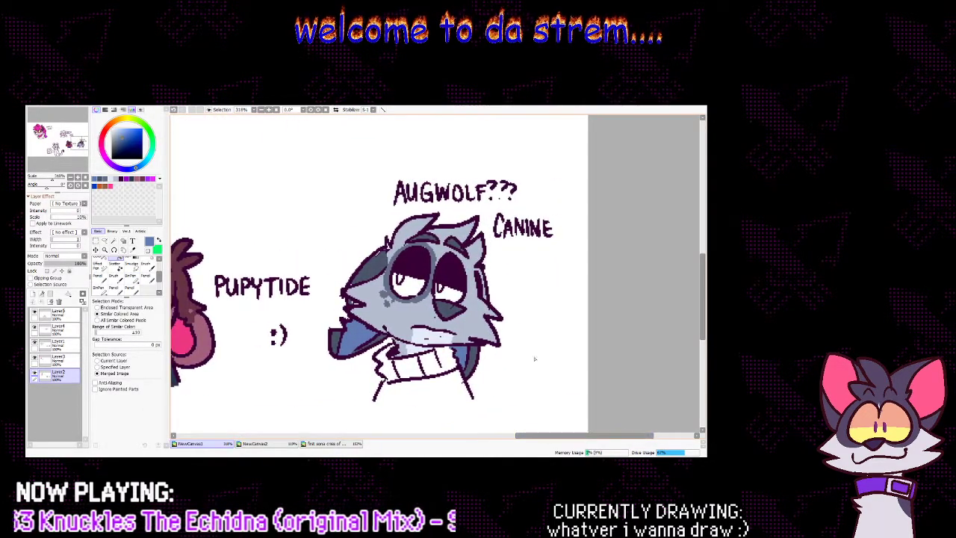
pyautogui.click(133, 250)
pyautogui.click(416, 322)
pyautogui.click(119, 258)
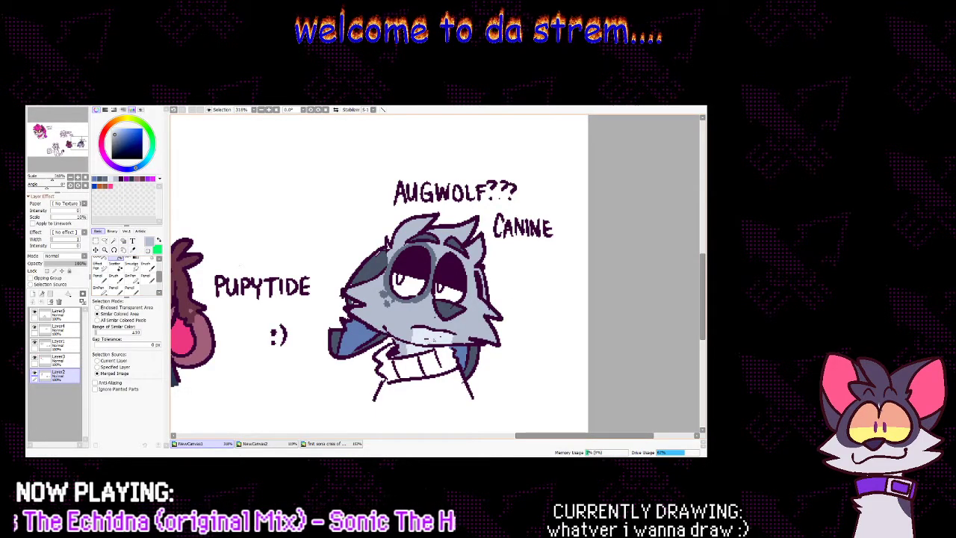
pyautogui.click(432, 334)
pyautogui.click(417, 348)
# Sample the dark navy of August's paw from the reference canvas and return to the wolf drawing with the pen
pyautogui.moveTo(561, 437)
pyautogui.mouseDown()
pyautogui.moveTo(532, 437)
pyautogui.moveTo(561, 447)
pyautogui.mouseUp()
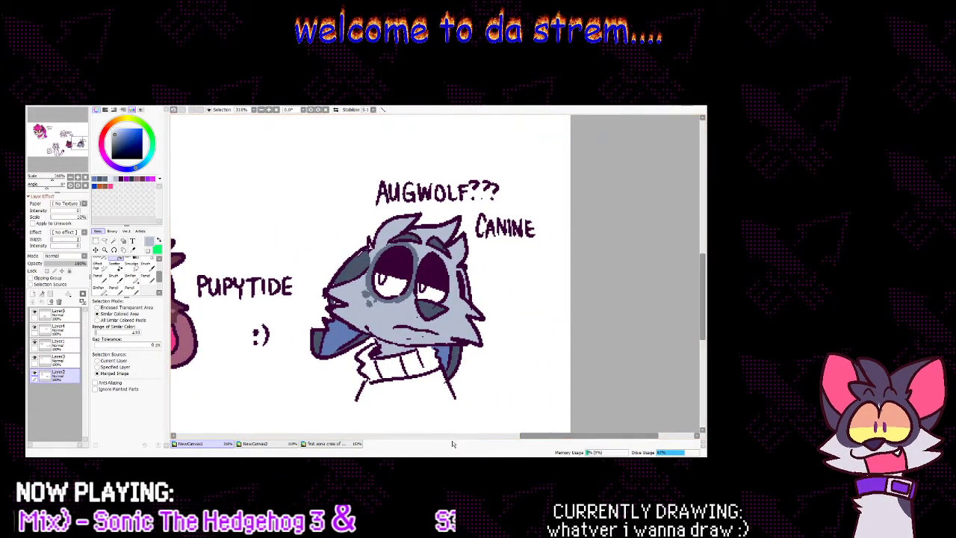
pyautogui.click(283, 445)
pyautogui.click(133, 249)
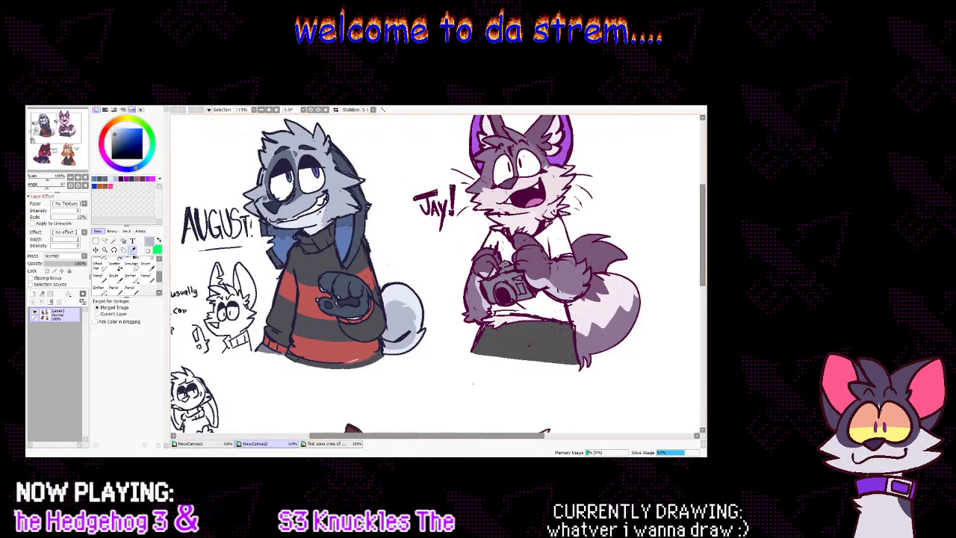
pyautogui.click(338, 290)
pyautogui.click(217, 444)
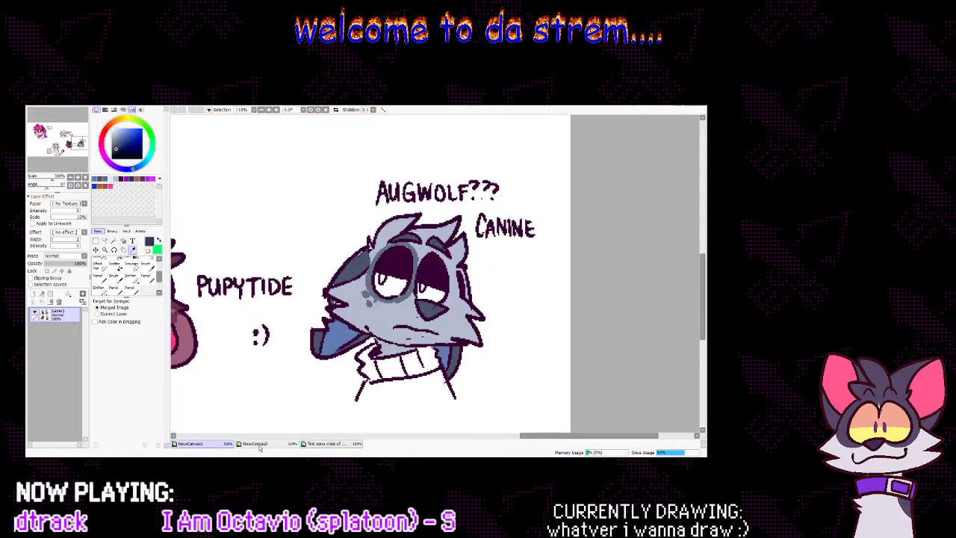
pyautogui.click(117, 258)
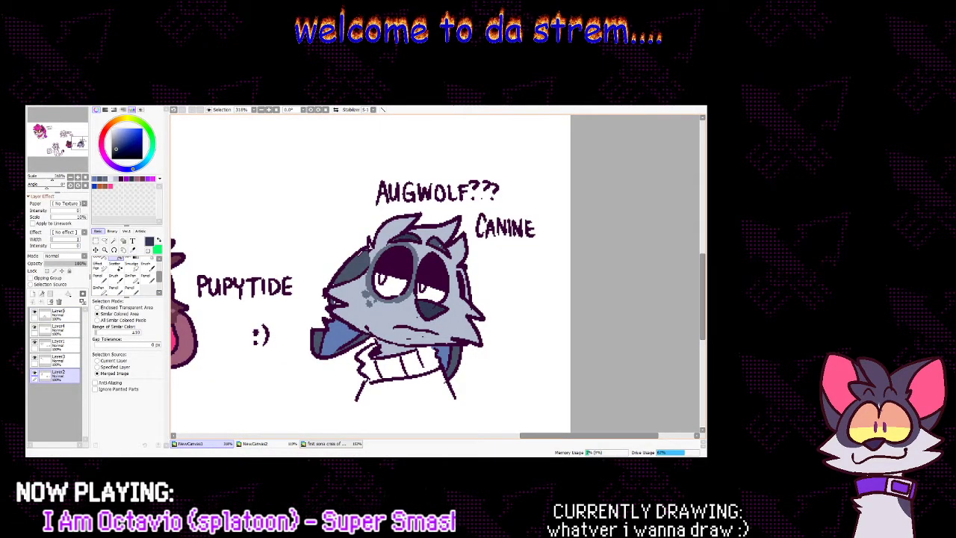
pyautogui.click(132, 279)
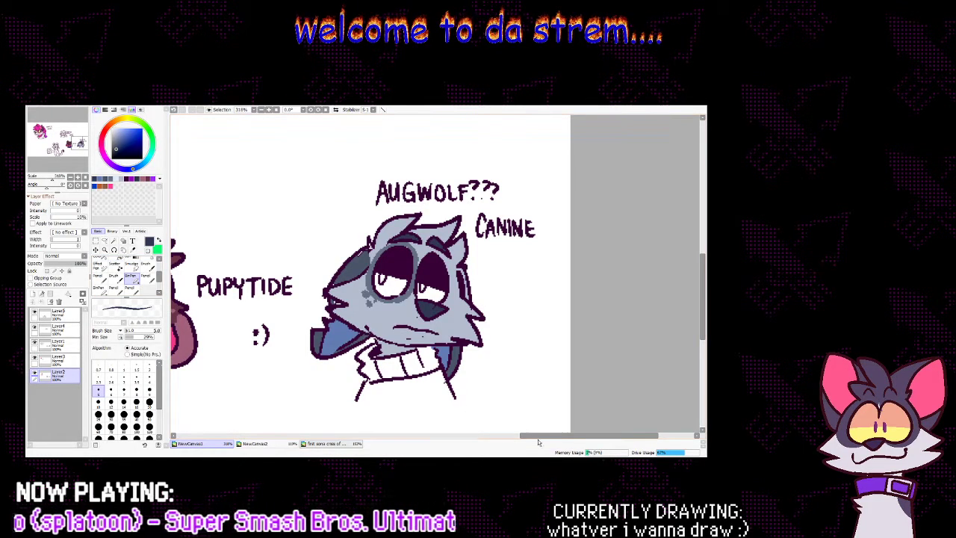
pyautogui.moveTo(564, 436); pyautogui.dragTo(561, 436)
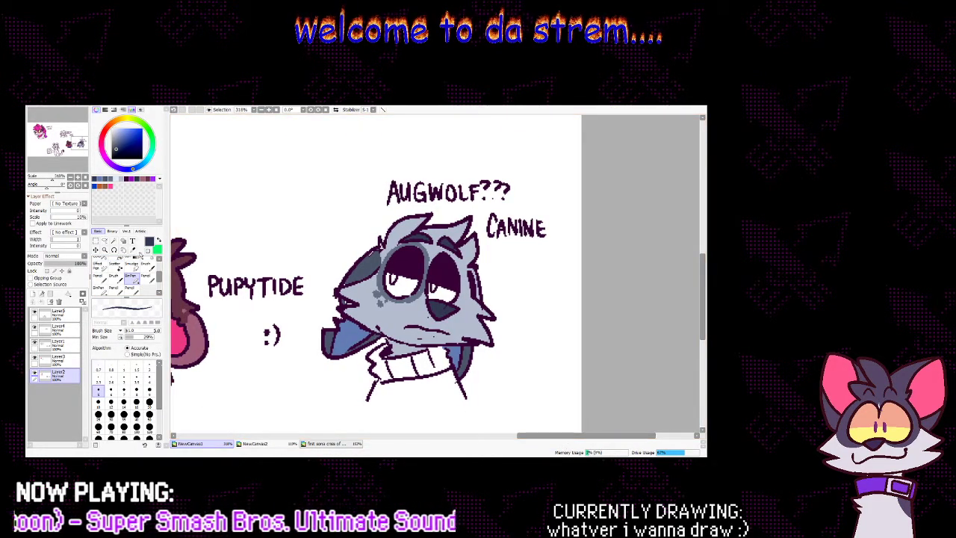
# Sample the dark grey of August's sweater from the reference canvas and close the lower edge of the wolf's sweater with a pen line
pyautogui.click(133, 250)
pyautogui.click(253, 444)
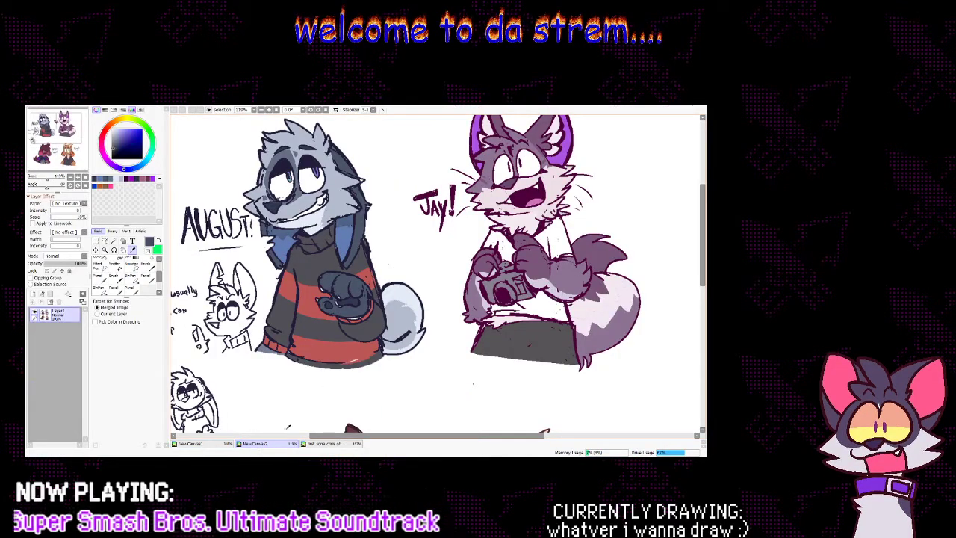
pyautogui.click(231, 445)
pyautogui.click(132, 279)
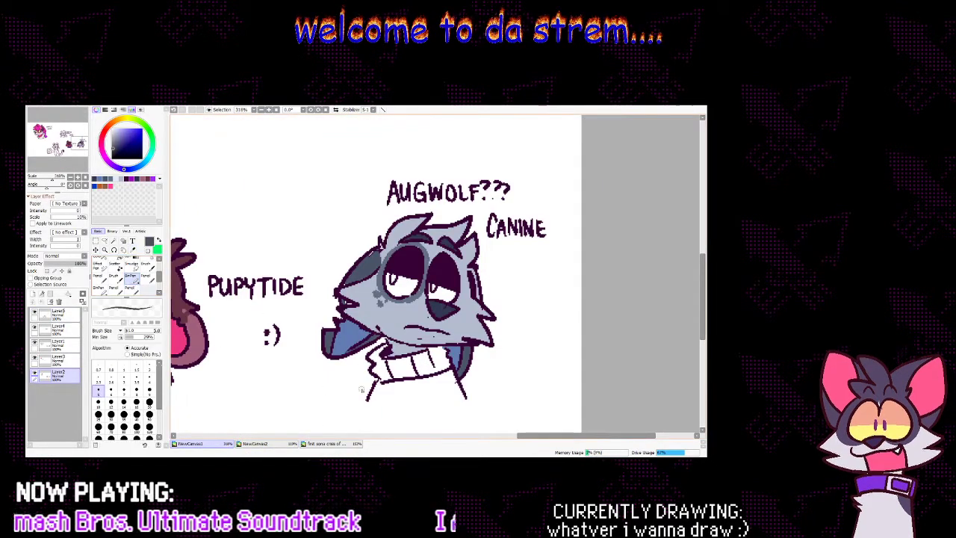
pyautogui.moveTo(367, 400)
pyautogui.mouseDown()
pyautogui.moveTo(471, 403)
pyautogui.moveTo(468, 394)
pyautogui.mouseUp()
# Fill the body and the folded collar of the wolf's sweater with the sampled dark grey
pyautogui.click(122, 259)
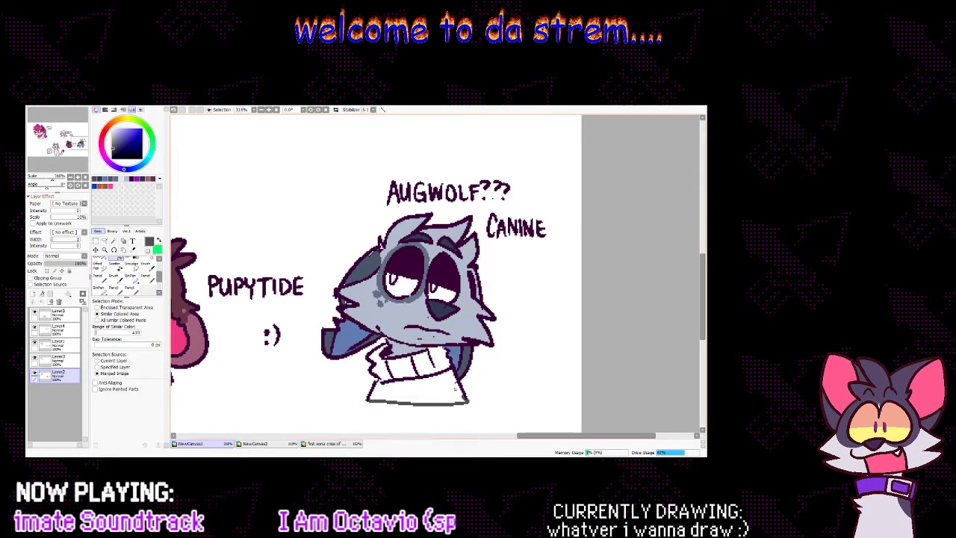
pyautogui.click(418, 388)
pyautogui.click(427, 368)
pyautogui.click(402, 367)
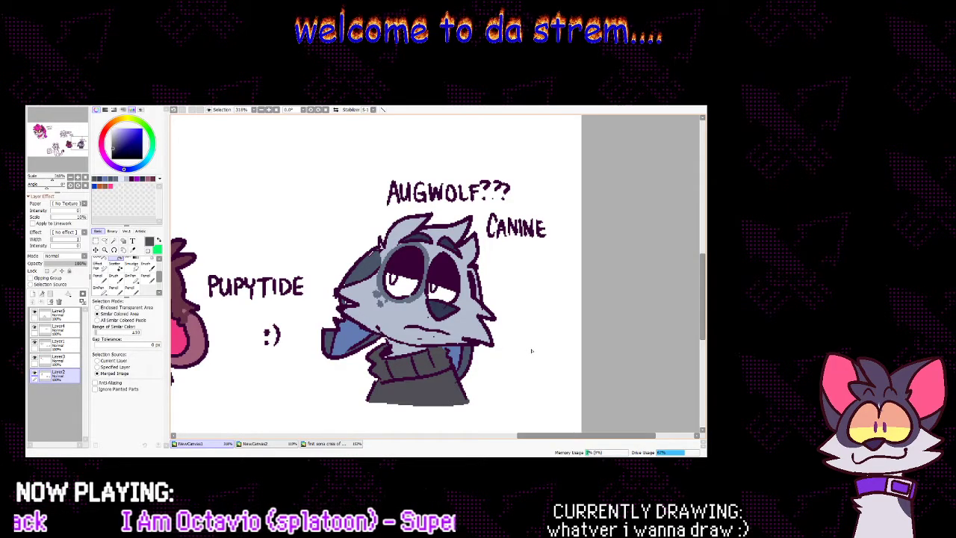
# Sample the purple of August's eye from the reference canvas and fill the wolf's irises with it
pyautogui.click(254, 444)
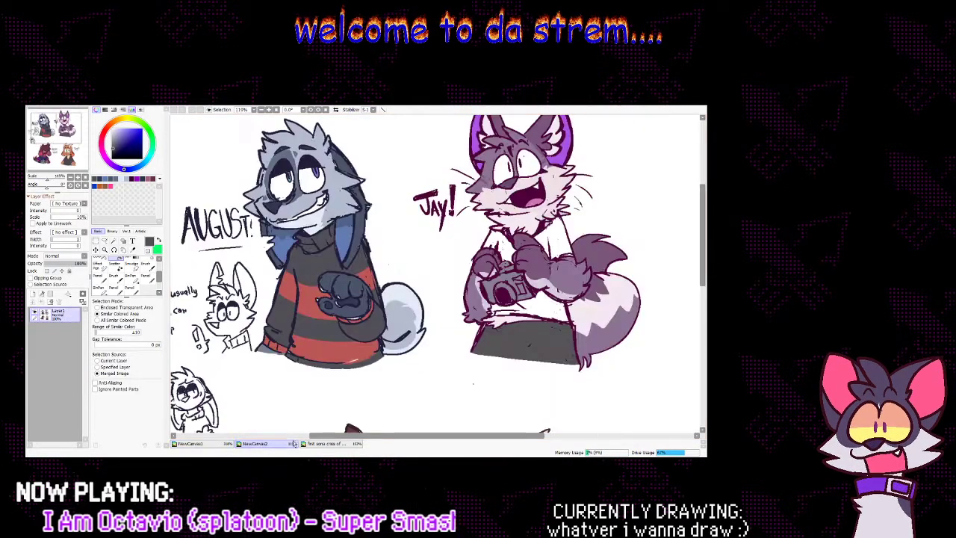
pyautogui.click(230, 445)
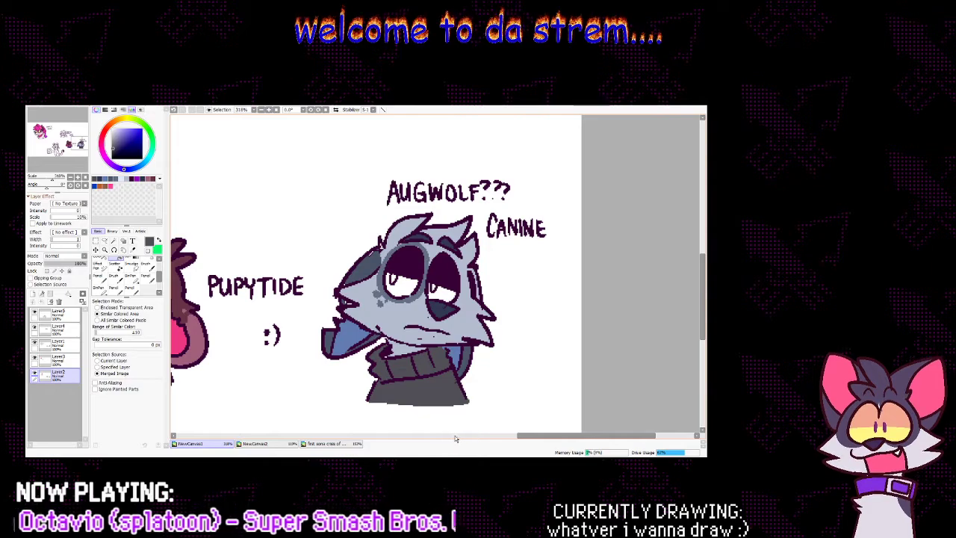
pyautogui.moveTo(543, 439)
pyautogui.mouseDown()
pyautogui.moveTo(560, 439)
pyautogui.moveTo(475, 440)
pyautogui.moveTo(547, 439)
pyautogui.moveTo(529, 439)
pyautogui.mouseUp()
pyautogui.click(132, 251)
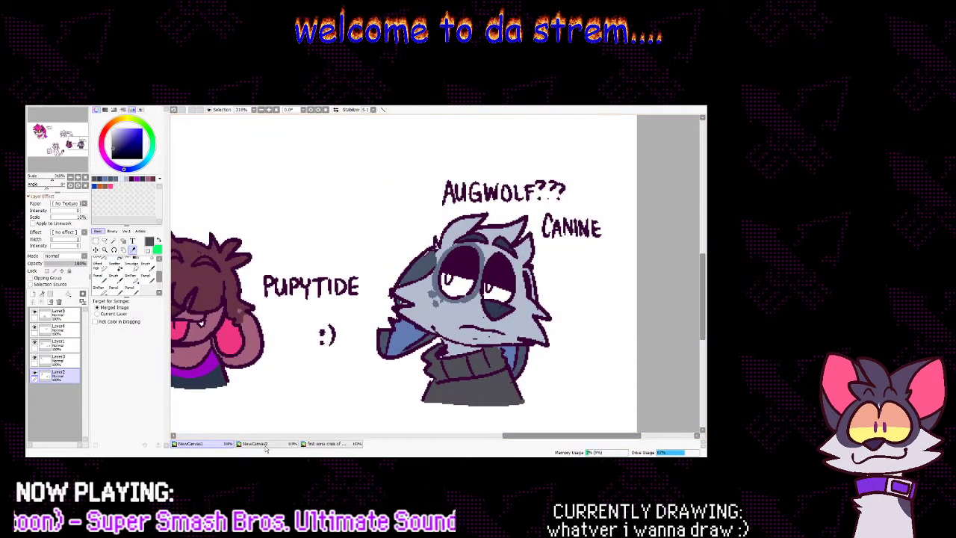
pyautogui.click(265, 446)
pyautogui.click(316, 173)
pyautogui.click(203, 444)
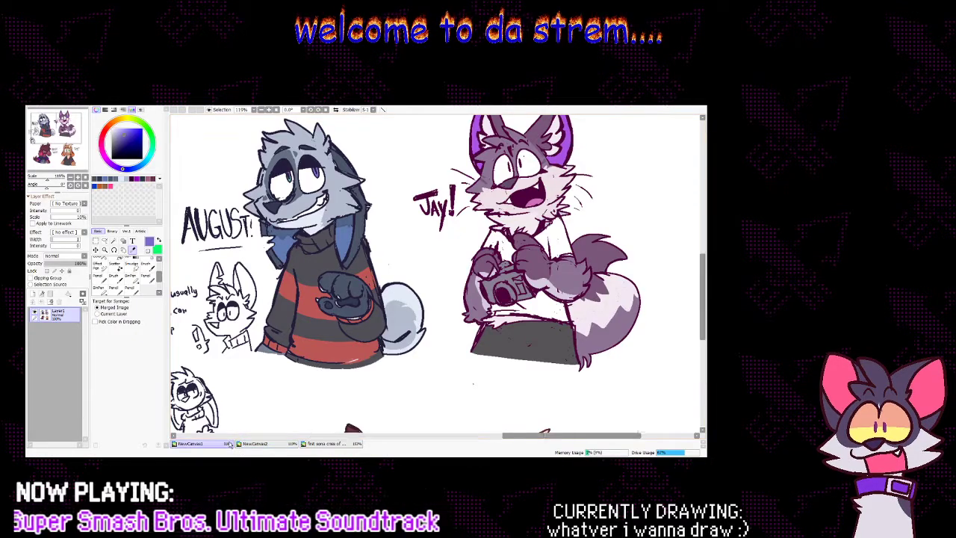
pyautogui.click(121, 260)
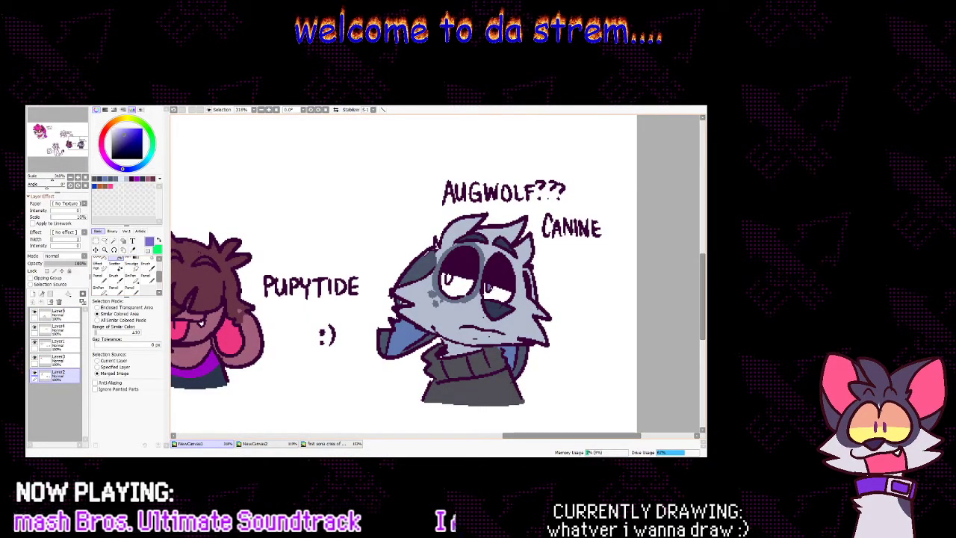
# Sample the teal of August's other eye and paint it into the wolf's nearer iris with the pen
pyautogui.click(131, 251)
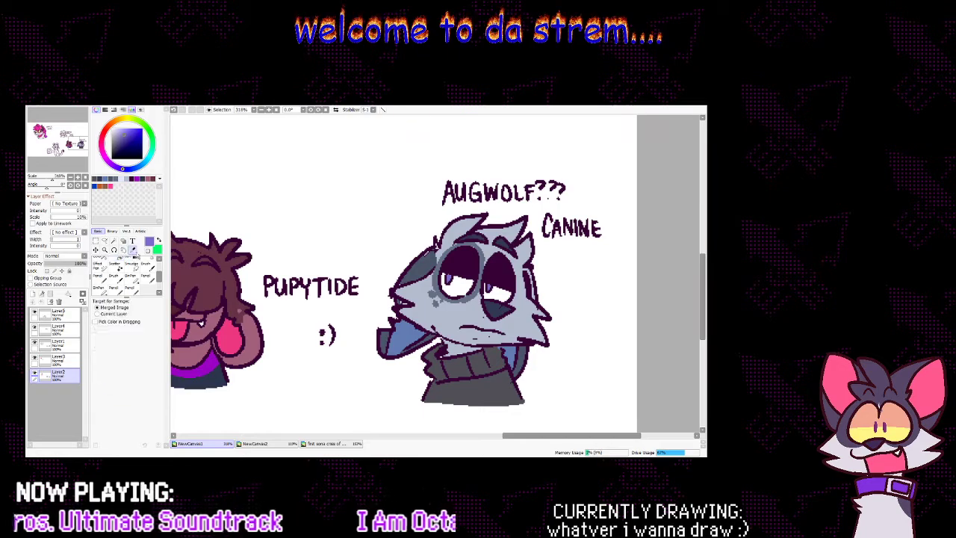
pyautogui.click(282, 445)
pyautogui.click(290, 177)
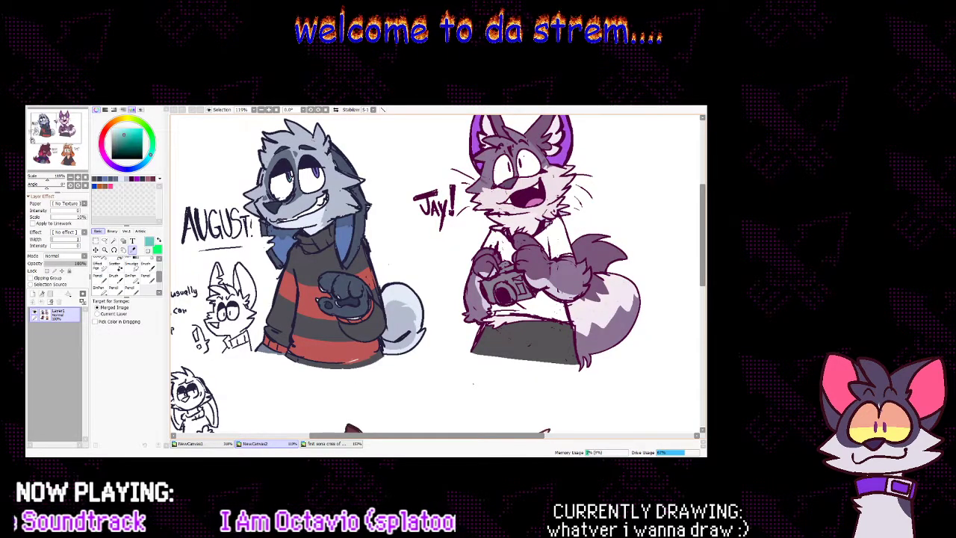
pyautogui.click(230, 442)
pyautogui.press('n')
pyautogui.moveTo(448, 275); pyautogui.dragTo(449, 282)
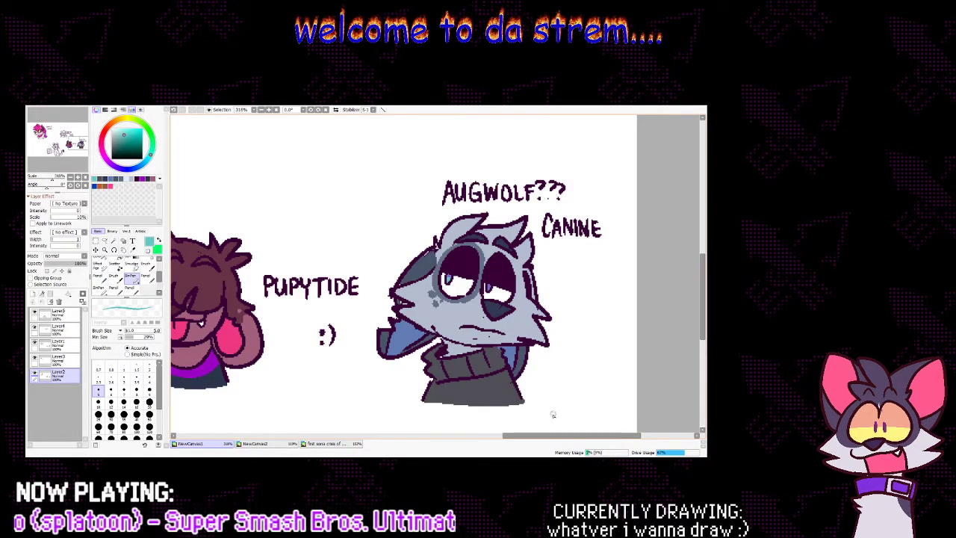
# Erase the stray dots around the wolf's mouth and chin on Layer1 using the transparent color
pyautogui.moveTo(541, 439)
pyautogui.mouseDown()
pyautogui.moveTo(403, 412)
pyautogui.moveTo(575, 424)
pyautogui.moveTo(528, 422)
pyautogui.mouseUp()
pyautogui.moveTo(705, 298); pyautogui.dragTo(694, 281)
pyautogui.scroll(-3, 694, 284)
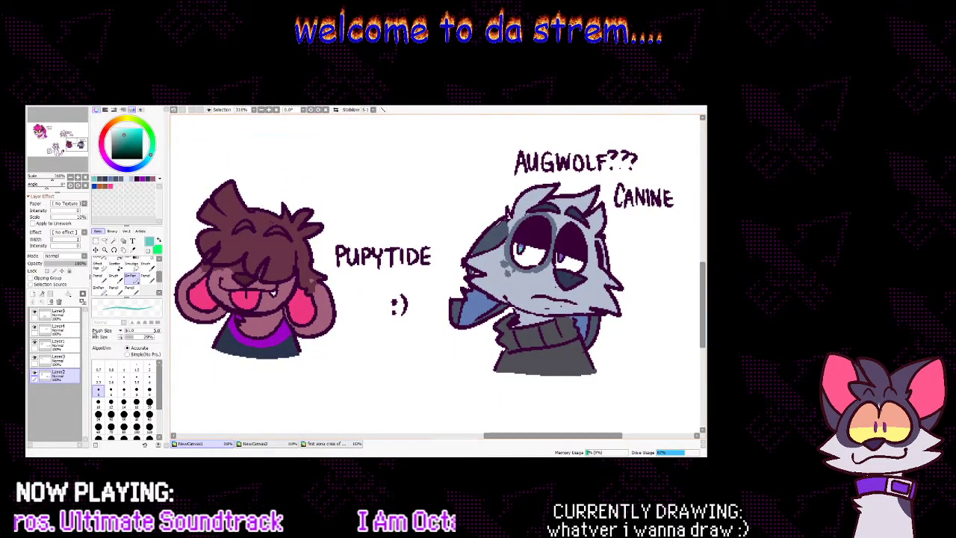
pyautogui.click(70, 318)
pyautogui.click(65, 333)
pyautogui.click(67, 348)
pyautogui.click(147, 251)
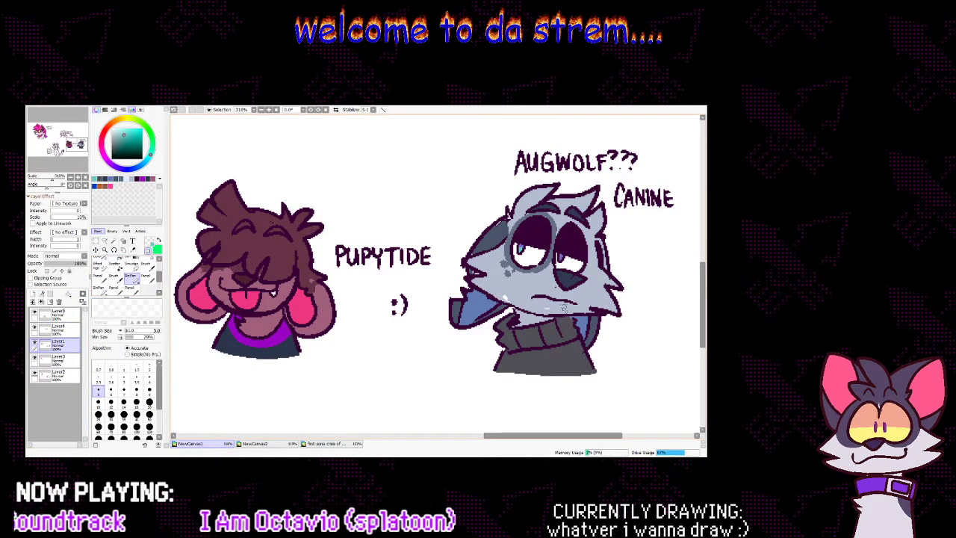
# Sample the wolf's light blue-grey fur and cover the white specks on the muzzle with it on Layer2
pyautogui.click(66, 361)
pyautogui.click(66, 376)
pyautogui.click(134, 251)
pyautogui.click(505, 288)
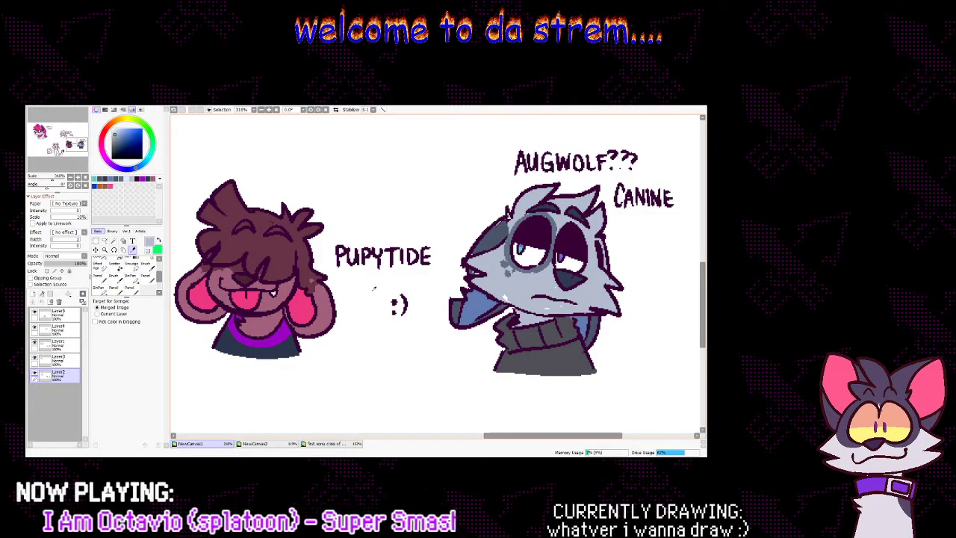
pyautogui.click(132, 278)
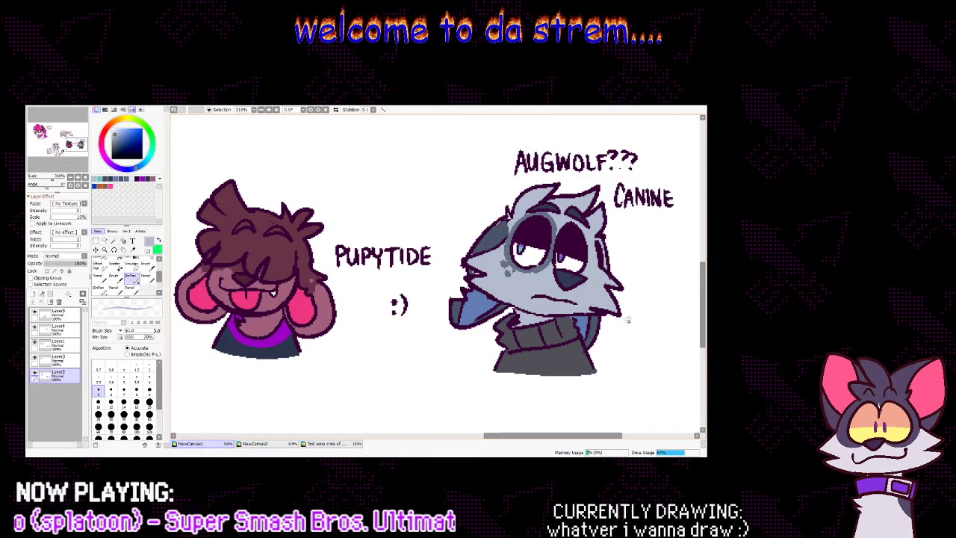
# Look over the open drawing canvases and create a new blank white canvas
pyautogui.moveTo(703, 310); pyautogui.dragTo(703, 257)
pyautogui.click(105, 251)
pyautogui.moveTo(394, 265); pyautogui.dragTo(515, 415)
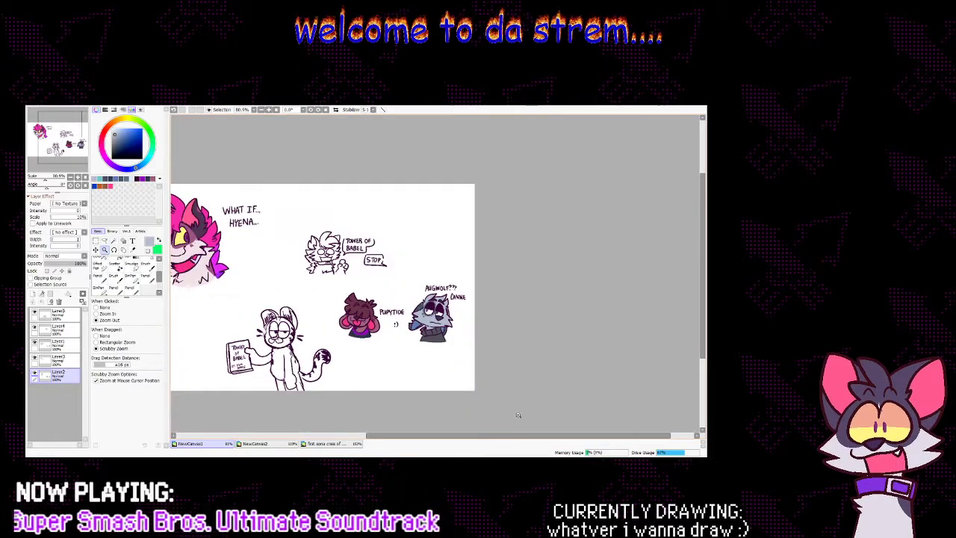
pyautogui.click(321, 446)
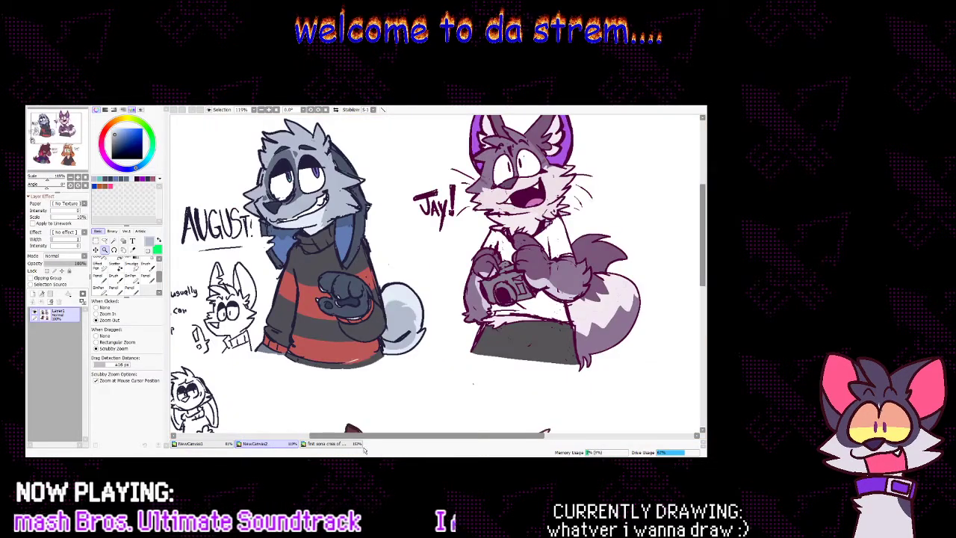
pyautogui.click(357, 444)
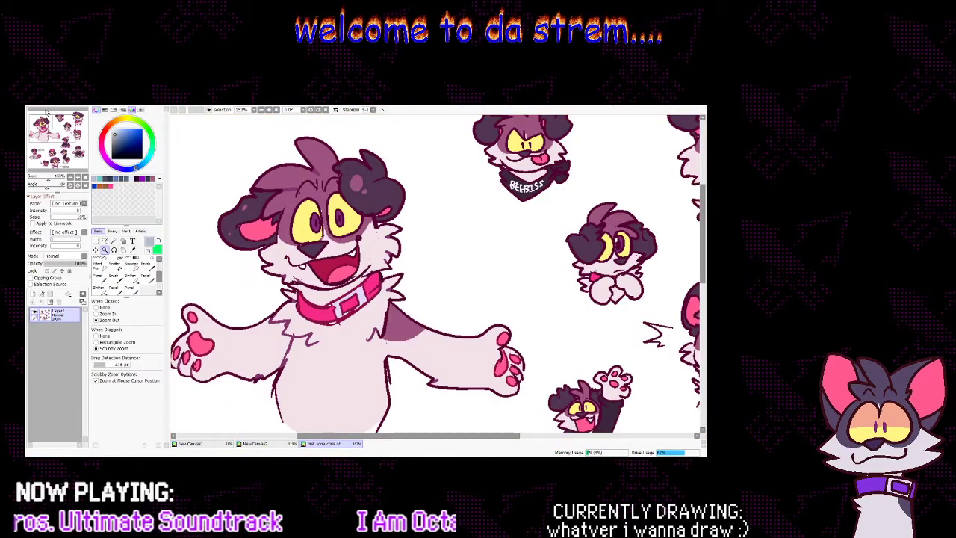
pyautogui.click(405, 318)
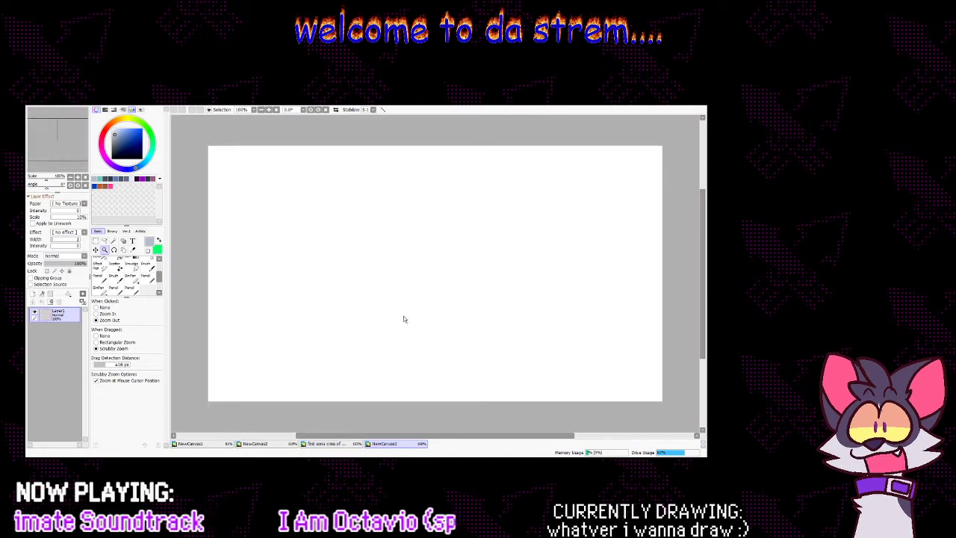
# Set the pen color to coral red and sketch a round head circle on the new canvas, redrawing the first attempt
pyautogui.moveTo(342, 182); pyautogui.dragTo(396, 183)
pyautogui.click(134, 279)
pyautogui.click(128, 132)
pyautogui.click(104, 133)
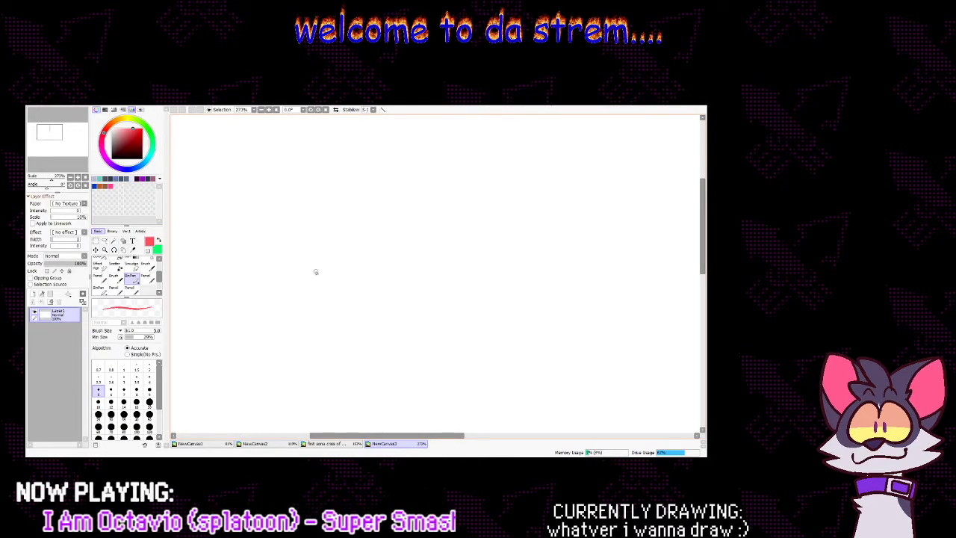
pyautogui.moveTo(298, 204)
pyautogui.mouseDown()
pyautogui.moveTo(314, 265)
pyautogui.moveTo(338, 260)
pyautogui.moveTo(299, 191)
pyautogui.moveTo(341, 258)
pyautogui.mouseUp()
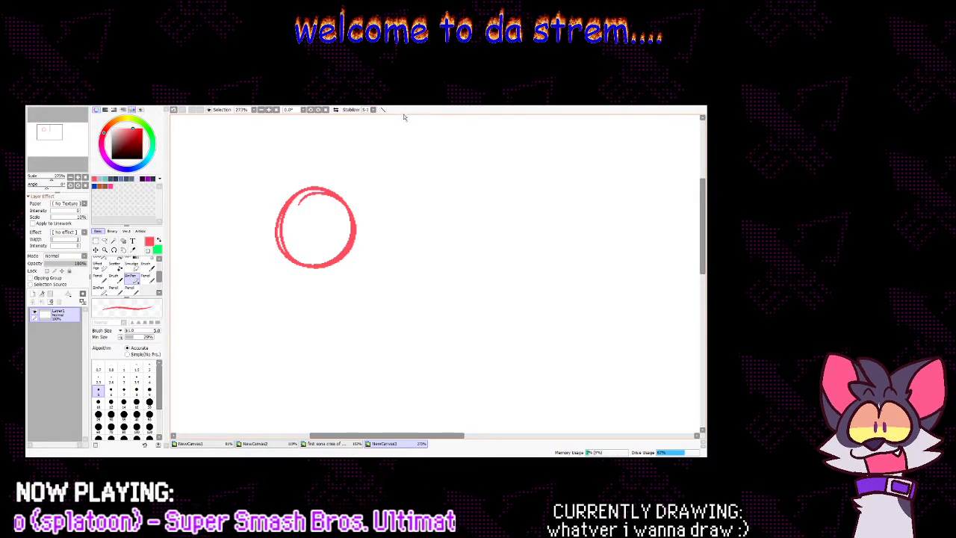
pyautogui.hotkey('ctrl', 'z')
pyautogui.moveTo(296, 231)
pyautogui.mouseDown()
pyautogui.moveTo(369, 252)
pyautogui.moveTo(288, 275)
pyautogui.moveTo(355, 212)
pyautogui.moveTo(316, 297)
pyautogui.moveTo(313, 213)
pyautogui.moveTo(375, 266)
pyautogui.moveTo(324, 296)
pyautogui.mouseUp()
# Sketch two vertical and two horizontal curved face guidelines across the head circle
pyautogui.moveTo(321, 207)
pyautogui.mouseDown()
pyautogui.moveTo(321, 292)
pyautogui.moveTo(340, 297)
pyautogui.mouseUp()
pyautogui.moveTo(281, 255); pyautogui.dragTo(368, 257)
pyautogui.hotkey('ctrl', 'z')
pyautogui.moveTo(287, 257)
pyautogui.mouseDown()
pyautogui.moveTo(379, 257)
pyautogui.moveTo(327, 283)
pyautogui.moveTo(383, 269)
pyautogui.mouseUp()
pyautogui.hotkey('ctrl', 'z')
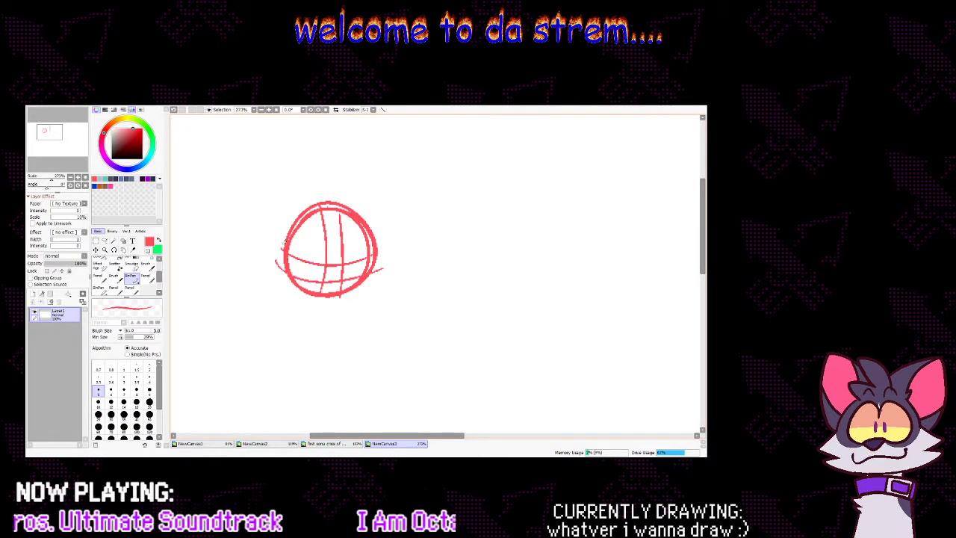
pyautogui.hotkey('ctrl', 'z')
# Sketch a rounded jaw curve beneath the head circle, redoing the strokes at the cheek
pyautogui.moveTo(366, 267)
pyautogui.mouseDown()
pyautogui.moveTo(346, 303)
pyautogui.moveTo(369, 285)
pyautogui.moveTo(355, 298)
pyautogui.moveTo(298, 299)
pyautogui.mouseUp()
pyautogui.moveTo(283, 266)
pyautogui.mouseDown()
pyautogui.moveTo(307, 302)
pyautogui.moveTo(319, 300)
pyautogui.mouseUp()
pyautogui.hotkey('ctrl', 'z')
pyautogui.hotkey('ctrl', 'z')
pyautogui.moveTo(284, 260); pyautogui.dragTo(308, 301)
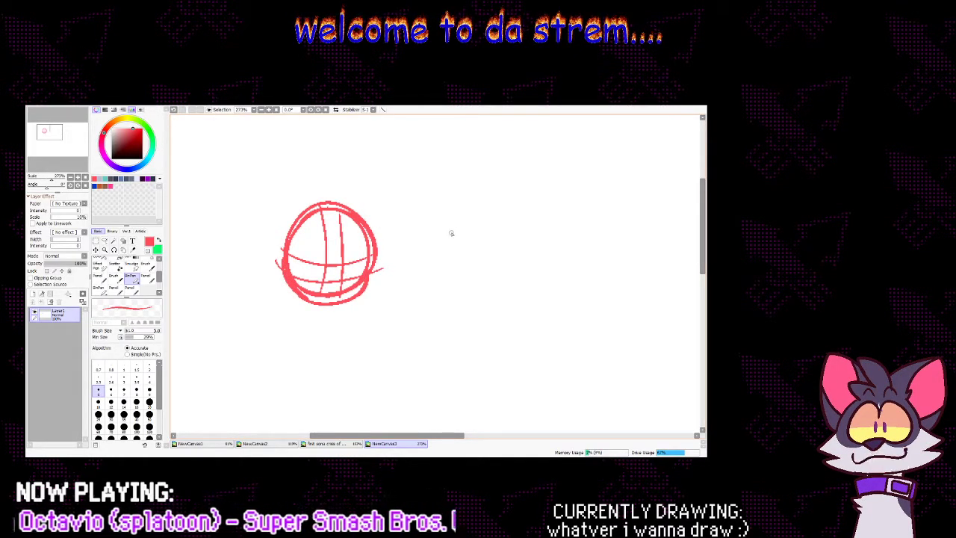
# Sketch a triangular point beside the head and a long flap hanging down past the jaw
pyautogui.moveTo(279, 240)
pyautogui.mouseDown()
pyautogui.moveTo(248, 264)
pyautogui.moveTo(283, 284)
pyautogui.mouseUp()
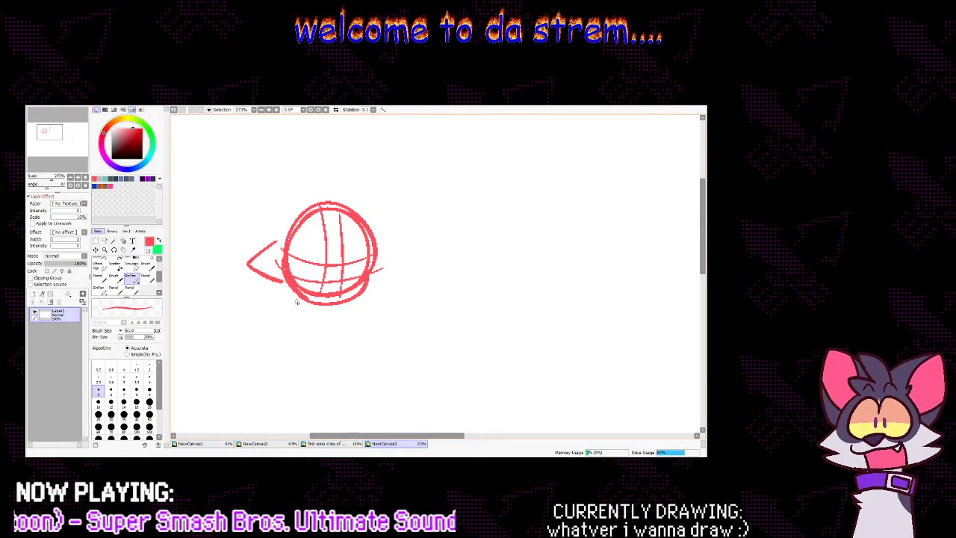
pyautogui.moveTo(275, 251); pyautogui.dragTo(277, 326)
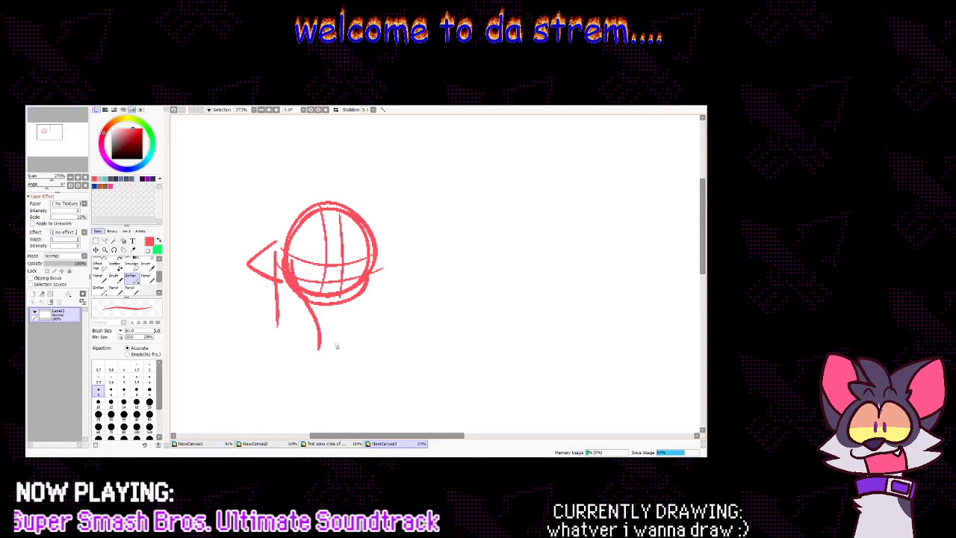
pyautogui.moveTo(277, 328)
pyautogui.mouseDown()
pyautogui.moveTo(317, 334)
pyautogui.moveTo(318, 322)
pyautogui.moveTo(303, 301)
pyautogui.mouseUp()
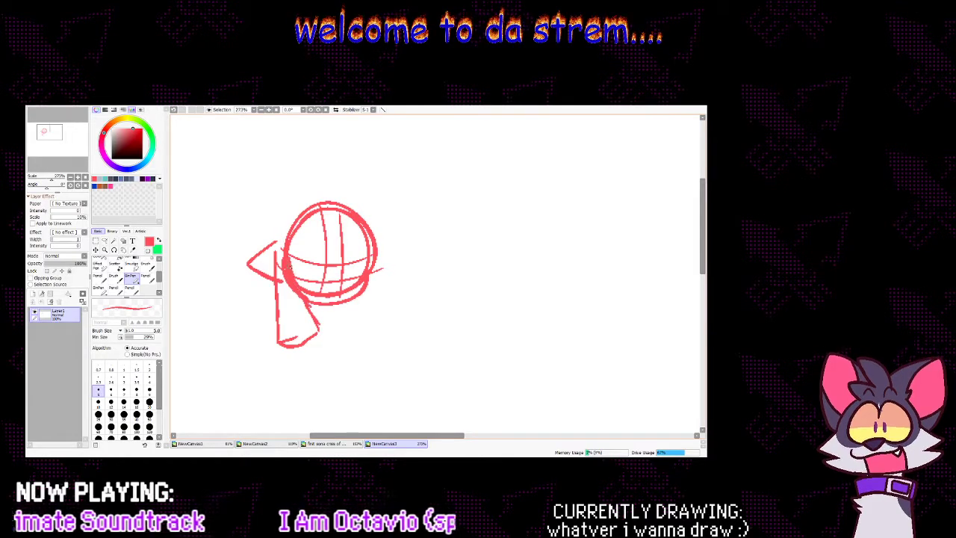
# Erase the overlapping strokes inside the hanging flap and the lower arc of the head circle
pyautogui.click(148, 251)
pyautogui.moveTo(281, 259)
pyautogui.mouseDown()
pyautogui.moveTo(294, 289)
pyautogui.moveTo(282, 271)
pyautogui.mouseUp()
pyautogui.moveTo(292, 337)
pyautogui.mouseDown()
pyautogui.moveTo(299, 339)
pyautogui.moveTo(291, 340)
pyautogui.mouseUp()
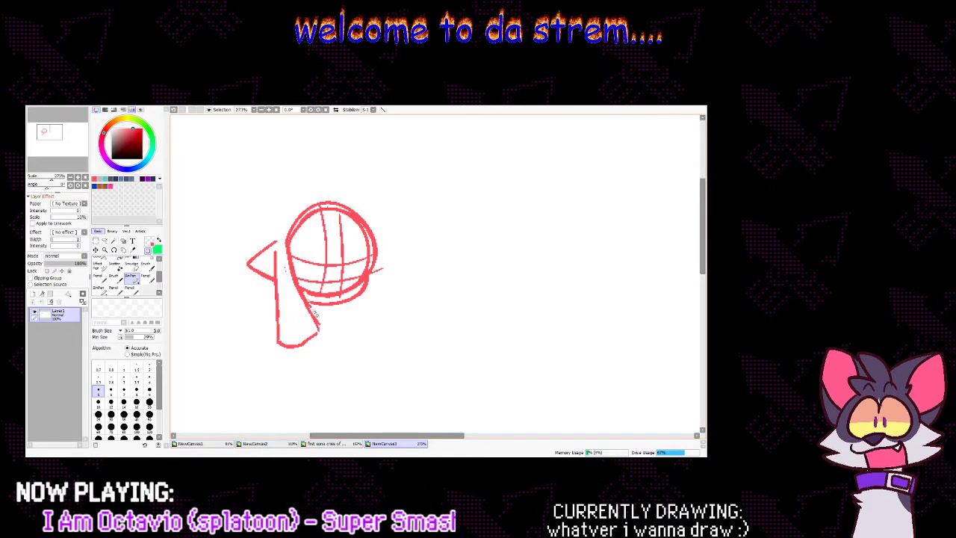
pyautogui.moveTo(319, 294)
pyautogui.mouseDown()
pyautogui.moveTo(302, 287)
pyautogui.moveTo(345, 295)
pyautogui.moveTo(357, 286)
pyautogui.mouseUp()
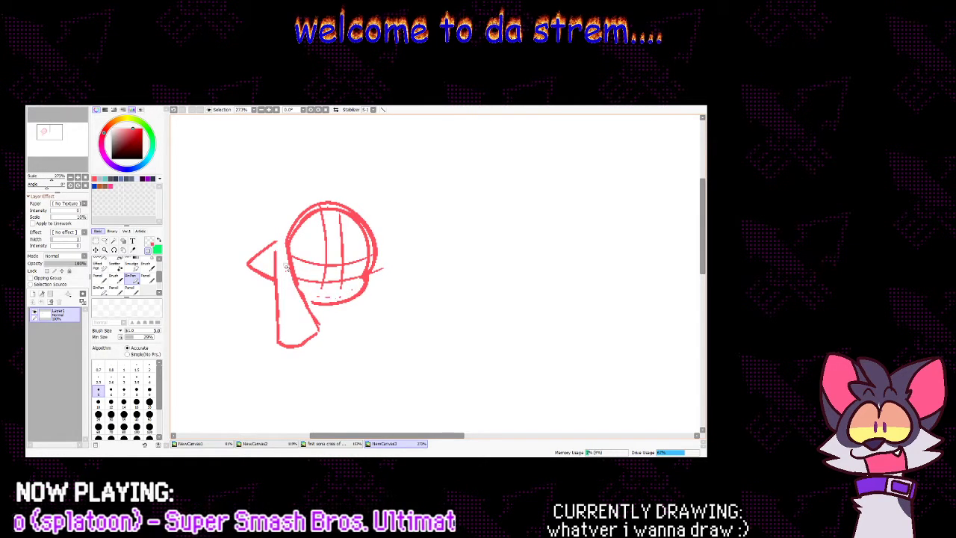
# Redraw the inner edge of the hanging flap in red with a rounded lower corner
pyautogui.press('-')
pyautogui.moveTo(298, 280); pyautogui.dragTo(324, 322)
pyautogui.hotkey('ctrl', 'z')
pyautogui.moveTo(298, 285)
pyautogui.mouseDown()
pyautogui.moveTo(321, 318)
pyautogui.moveTo(314, 340)
pyautogui.mouseUp()
pyautogui.hotkey('ctrl', 'z')
pyautogui.moveTo(298, 286)
pyautogui.mouseDown()
pyautogui.moveTo(321, 326)
pyautogui.moveTo(310, 338)
pyautogui.mouseUp()
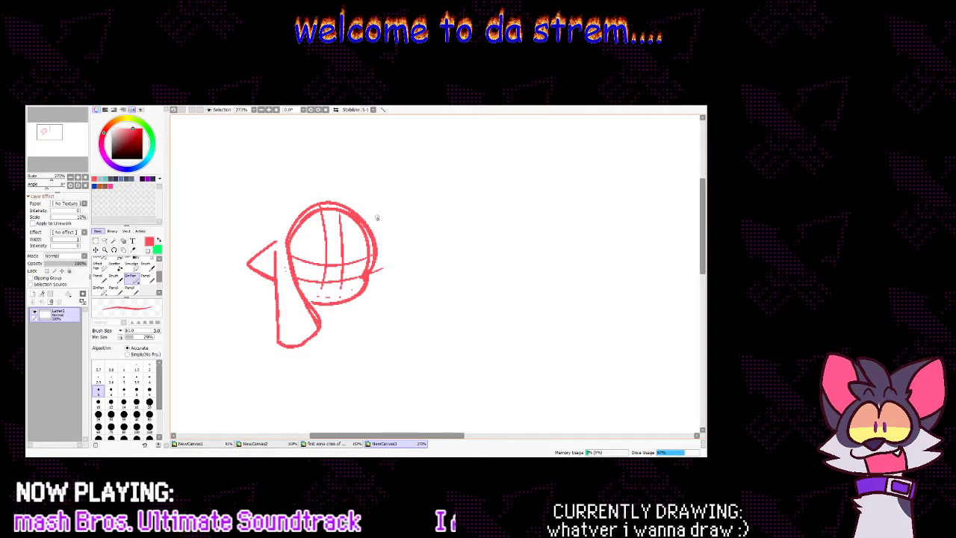
pyautogui.moveTo(306, 235)
pyautogui.mouseDown()
pyautogui.moveTo(352, 229)
pyautogui.moveTo(318, 247)
pyautogui.moveTo(348, 252)
pyautogui.moveTo(345, 241)
pyautogui.moveTo(283, 233)
pyautogui.moveTo(346, 226)
pyautogui.moveTo(334, 241)
pyautogui.moveTo(294, 240)
pyautogui.mouseUp()
pyautogui.hotkey('ctrl', 'z')
pyautogui.hotkey('ctrl', 'z')
pyautogui.hotkey('ctrl', 'z')
pyautogui.hotkey('ctrl', 'y')
pyautogui.hotkey('ctrl', 'y')
pyautogui.hotkey('ctrl', 'y')
pyautogui.hotkey('ctrl', 'y')
pyautogui.hotkey('ctrl', 'z')
pyautogui.hotkey('ctrl', 'z')
# Extend the flap's outer edge up to the triangle's tip and erase the leftover specks inside the jaw
pyautogui.moveTo(277, 240); pyautogui.dragTo(275, 260)
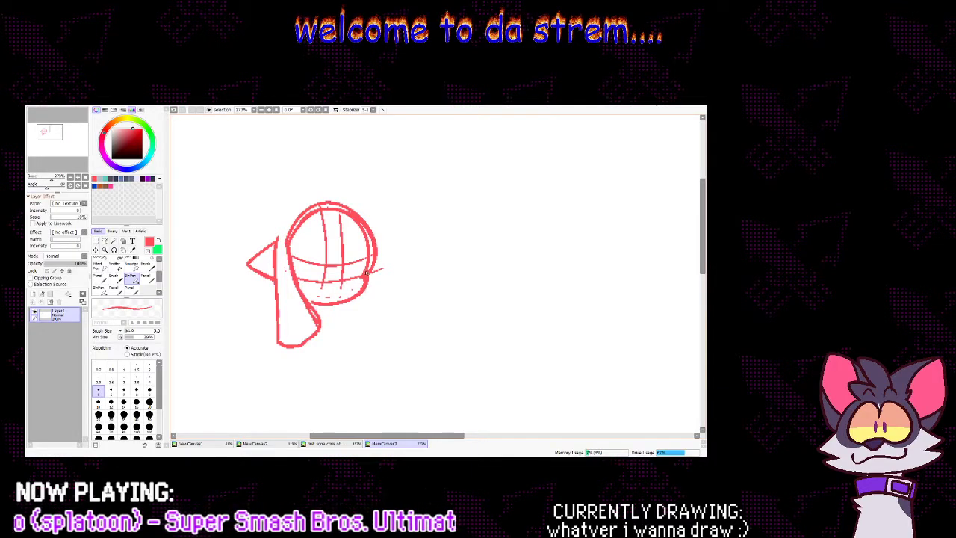
pyautogui.press('-')
pyautogui.moveTo(355, 297)
pyautogui.mouseDown()
pyautogui.moveTo(322, 298)
pyautogui.moveTo(343, 299)
pyautogui.moveTo(321, 319)
pyautogui.moveTo(300, 304)
pyautogui.moveTo(325, 333)
pyautogui.mouseUp()
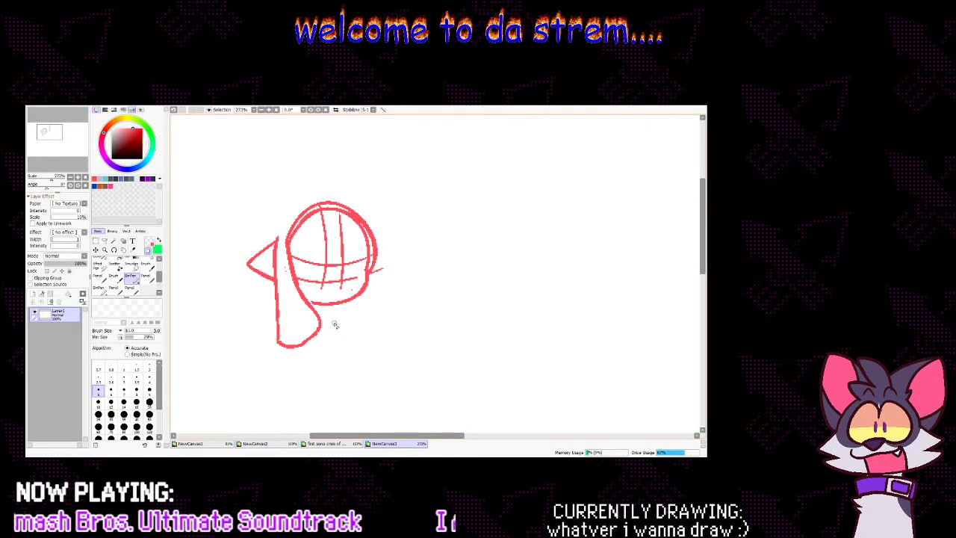
# Sketch a rounded cap shape over the top of the head with a band across the forehead
pyautogui.press('-')
pyautogui.moveTo(298, 244)
pyautogui.mouseDown()
pyautogui.moveTo(341, 223)
pyautogui.moveTo(294, 241)
pyautogui.moveTo(334, 238)
pyautogui.moveTo(293, 239)
pyautogui.mouseUp()
pyautogui.hotkey('ctrl', 'z')
pyautogui.moveTo(356, 239)
pyautogui.mouseDown()
pyautogui.moveTo(369, 221)
pyautogui.moveTo(358, 238)
pyautogui.moveTo(382, 246)
pyautogui.moveTo(375, 241)
pyautogui.mouseUp()
pyautogui.hotkey('ctrl', 'z')
pyautogui.moveTo(348, 199)
pyautogui.mouseDown()
pyautogui.moveTo(384, 227)
pyautogui.moveTo(364, 203)
pyautogui.moveTo(296, 200)
pyautogui.mouseUp()
pyautogui.hotkey('ctrl', 'z')
pyautogui.moveTo(334, 193)
pyautogui.mouseDown()
pyautogui.moveTo(277, 219)
pyautogui.moveTo(272, 239)
pyautogui.moveTo(314, 227)
pyautogui.moveTo(323, 208)
pyautogui.moveTo(354, 211)
pyautogui.moveTo(371, 233)
pyautogui.moveTo(344, 211)
pyautogui.mouseUp()
pyautogui.click(148, 251)
pyautogui.click(150, 242)
pyautogui.hotkey('ctrl', 'z')
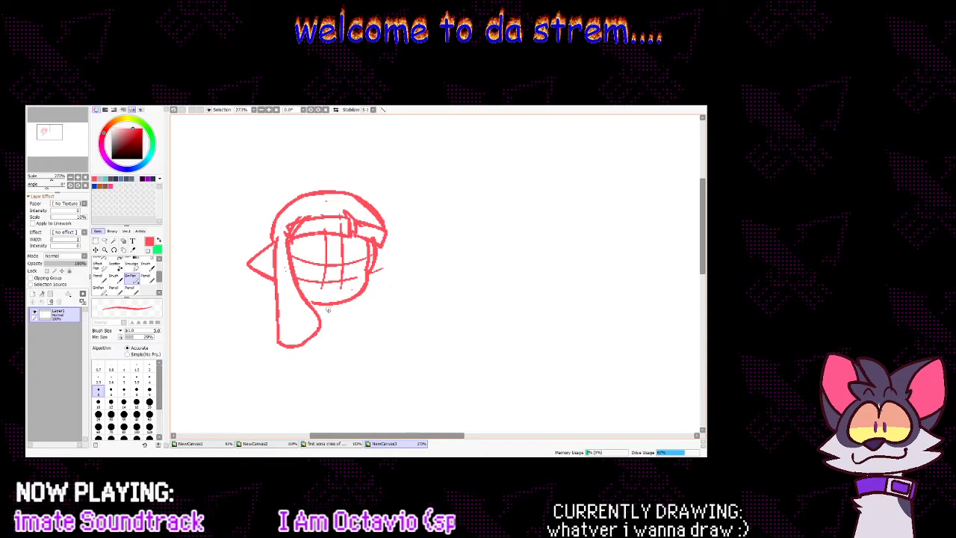
# Draw the second hanging flap's outer edge down from the jaw and a small triangular ear beside it
pyautogui.hotkey('ctrl', 'z')
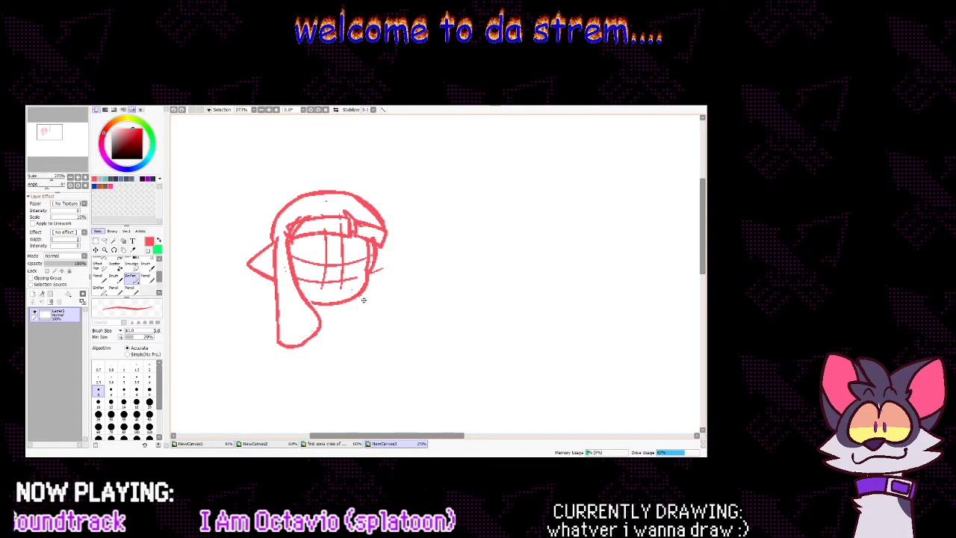
pyautogui.moveTo(373, 268)
pyautogui.mouseDown()
pyautogui.moveTo(397, 321)
pyautogui.moveTo(372, 342)
pyautogui.mouseUp()
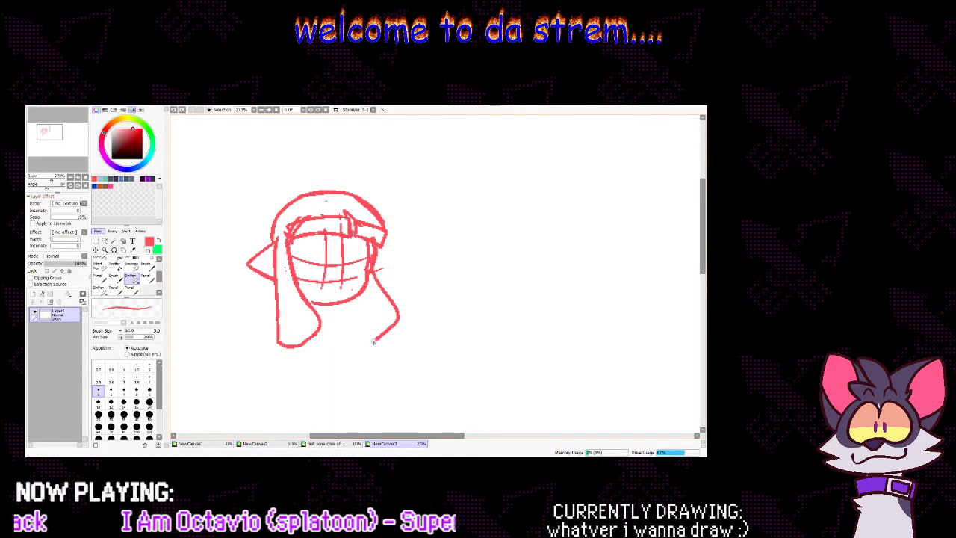
pyautogui.moveTo(378, 253)
pyautogui.mouseDown()
pyautogui.moveTo(396, 278)
pyautogui.moveTo(386, 285)
pyautogui.mouseUp()
pyautogui.hotkey('ctrl', 'z')
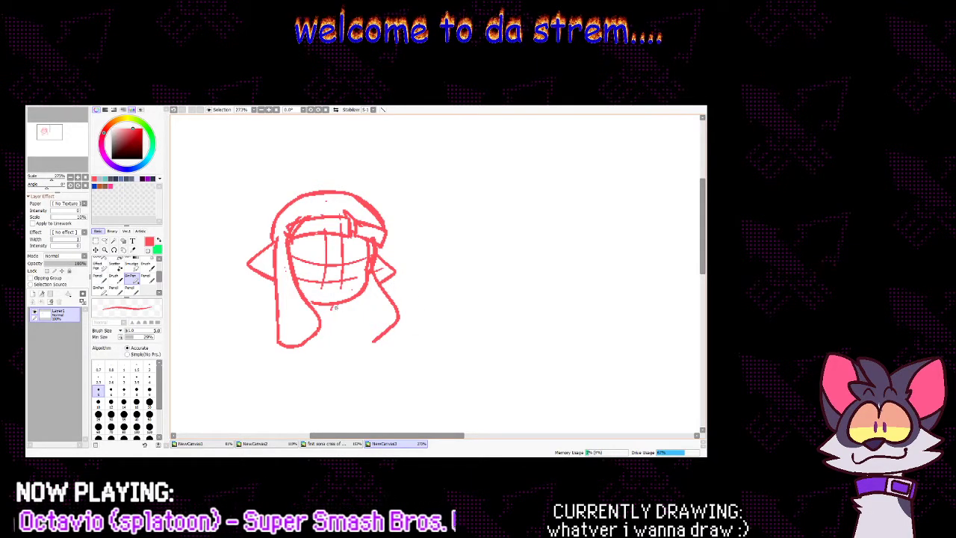
# Sketch a pointed collar beneath the chin and the inner edge of the second flap next to it
pyautogui.hotkey('ctrl', 'z')
pyautogui.moveTo(311, 303)
pyautogui.mouseDown()
pyautogui.moveTo(350, 322)
pyautogui.moveTo(325, 346)
pyautogui.moveTo(368, 337)
pyautogui.moveTo(347, 308)
pyautogui.moveTo(351, 321)
pyautogui.moveTo(352, 344)
pyautogui.mouseUp()
pyautogui.hotkey('ctrl', 'z')
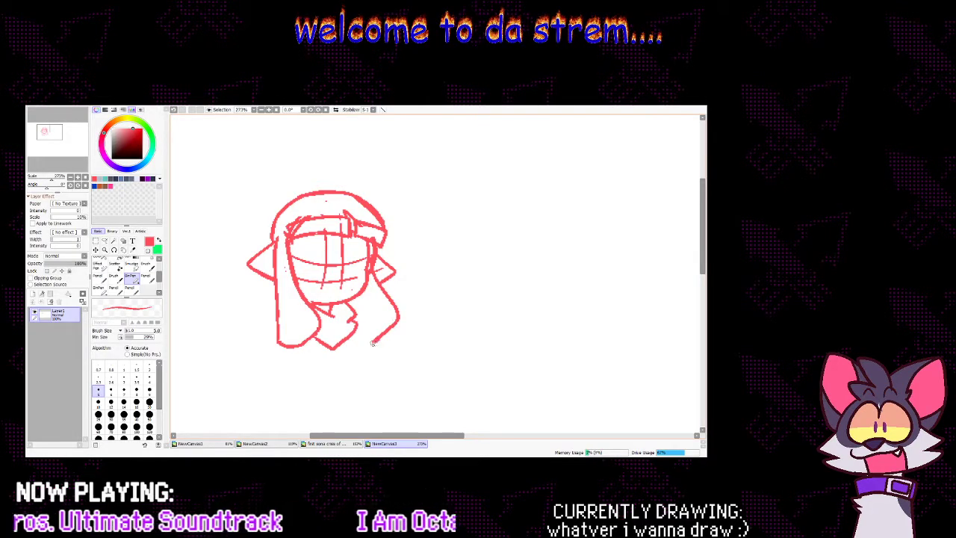
pyautogui.moveTo(354, 302); pyautogui.dragTo(368, 344)
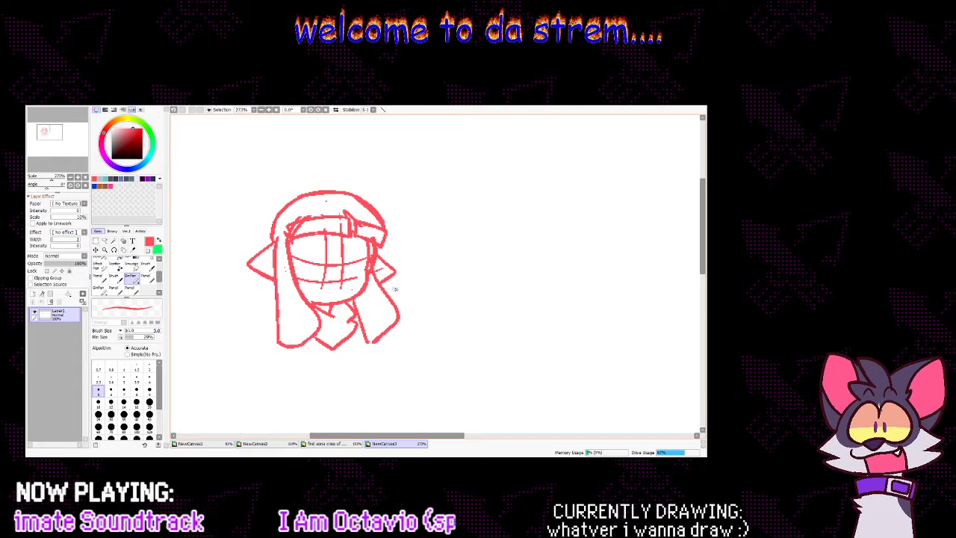
# Redraw the longer flap's outer edge up to the cap and erase the stray scribbles at the forehead band's end
pyautogui.moveTo(274, 244); pyautogui.dragTo(282, 339)
pyautogui.click(148, 251)
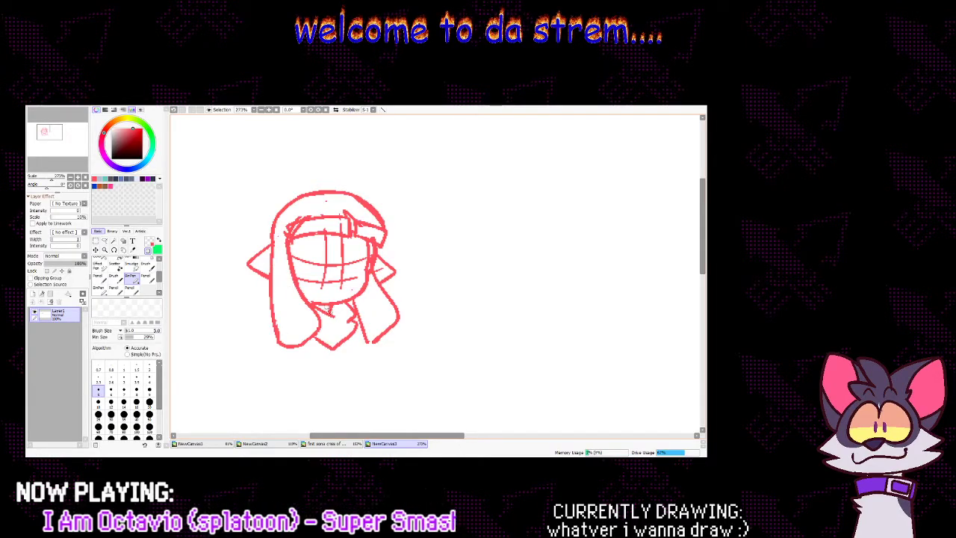
pyautogui.moveTo(301, 231)
pyautogui.mouseDown()
pyautogui.moveTo(320, 214)
pyautogui.moveTo(285, 226)
pyautogui.moveTo(291, 260)
pyautogui.mouseUp()
pyautogui.click(150, 242)
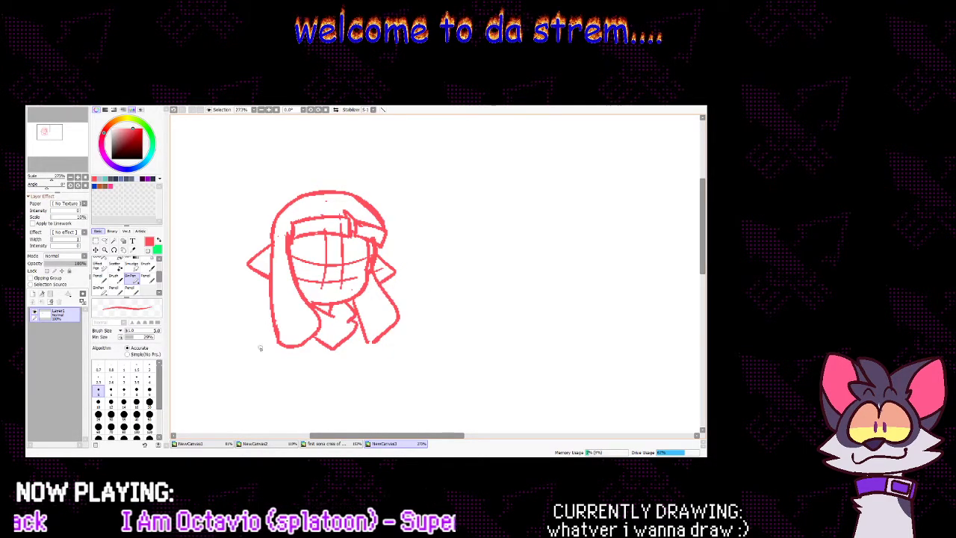
# Sketch the two shoulder lines and a scalloped lower edge on the shorter flap
pyautogui.moveTo(275, 317); pyautogui.dragTo(261, 345)
pyautogui.moveTo(353, 335); pyautogui.dragTo(363, 360)
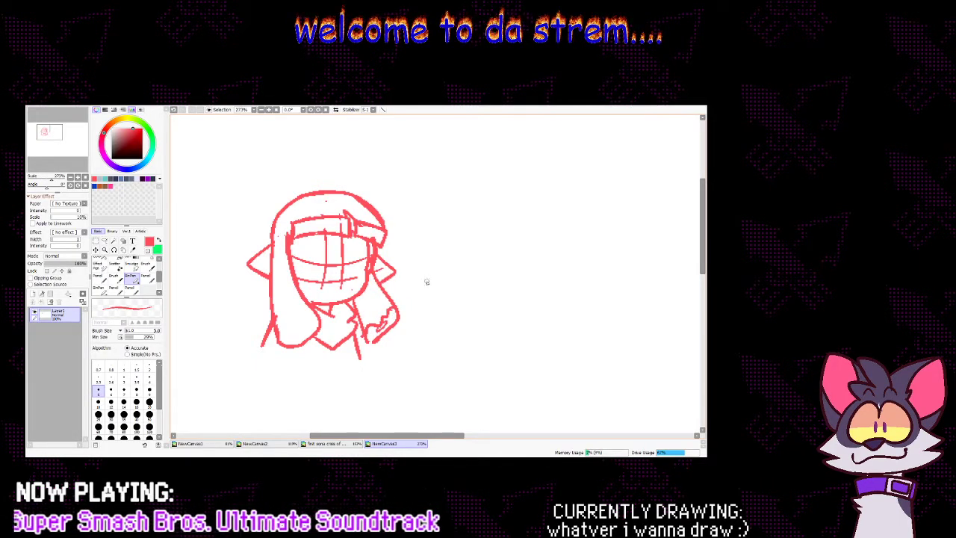
pyautogui.hotkey('ctrl', 'z')
pyautogui.moveTo(399, 318)
pyautogui.mouseDown()
pyautogui.moveTo(385, 341)
pyautogui.moveTo(369, 341)
pyautogui.moveTo(397, 322)
pyautogui.moveTo(373, 338)
pyautogui.mouseUp()
# Give the longer flap a scalloped lower edge and erase the leftover smooth outlines at the flap ends
pyautogui.click(148, 251)
pyautogui.click(151, 250)
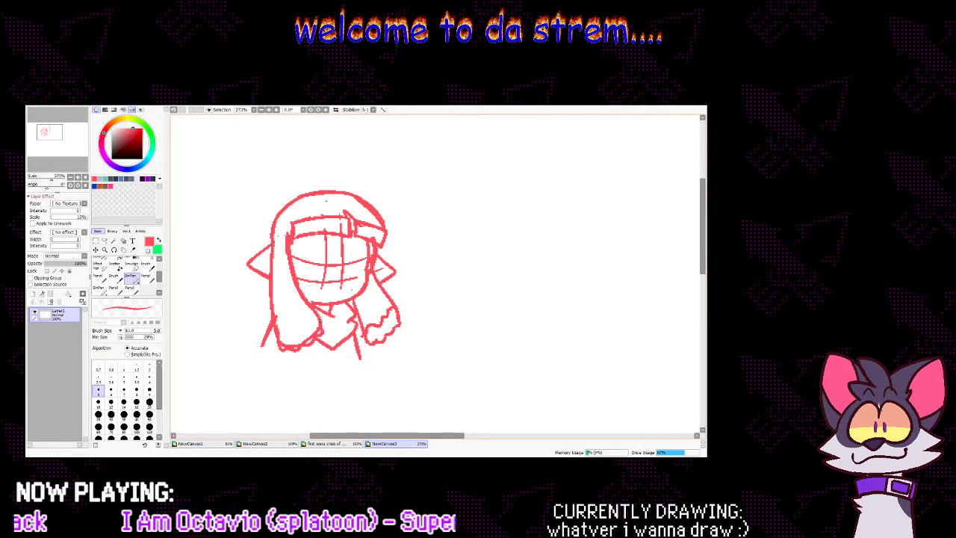
pyautogui.click(152, 251)
pyautogui.moveTo(316, 329)
pyautogui.mouseDown()
pyautogui.moveTo(286, 348)
pyautogui.moveTo(277, 321)
pyautogui.moveTo(284, 348)
pyautogui.mouseUp()
pyautogui.click(150, 250)
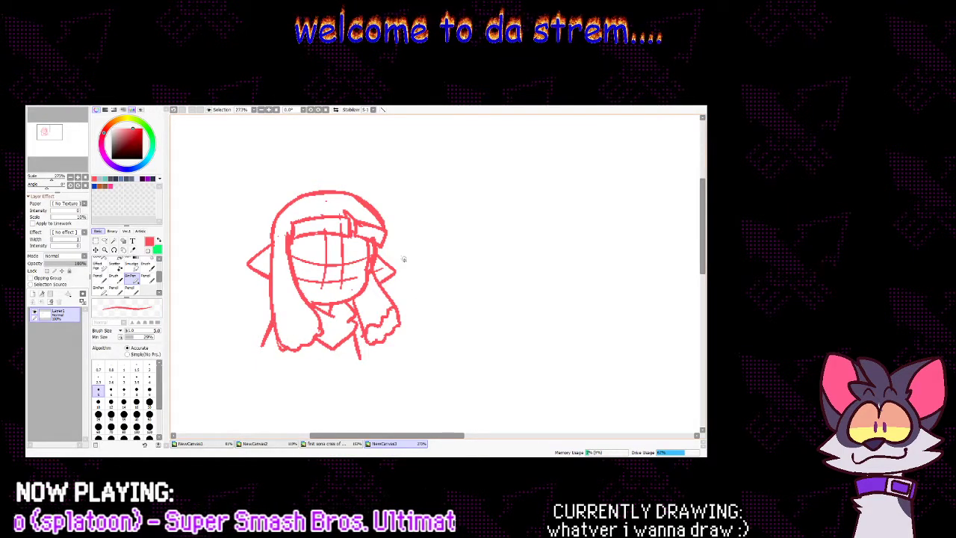
# Erase the guidelines inside the face and sketch two large oval eyes side by side
pyautogui.click(151, 250)
pyautogui.moveTo(301, 264)
pyautogui.mouseDown()
pyautogui.moveTo(309, 289)
pyautogui.moveTo(320, 272)
pyautogui.moveTo(351, 281)
pyautogui.moveTo(322, 278)
pyautogui.moveTo(321, 241)
pyautogui.moveTo(327, 266)
pyautogui.moveTo(345, 251)
pyautogui.moveTo(358, 277)
pyautogui.moveTo(341, 273)
pyautogui.moveTo(370, 245)
pyautogui.moveTo(367, 278)
pyautogui.mouseUp()
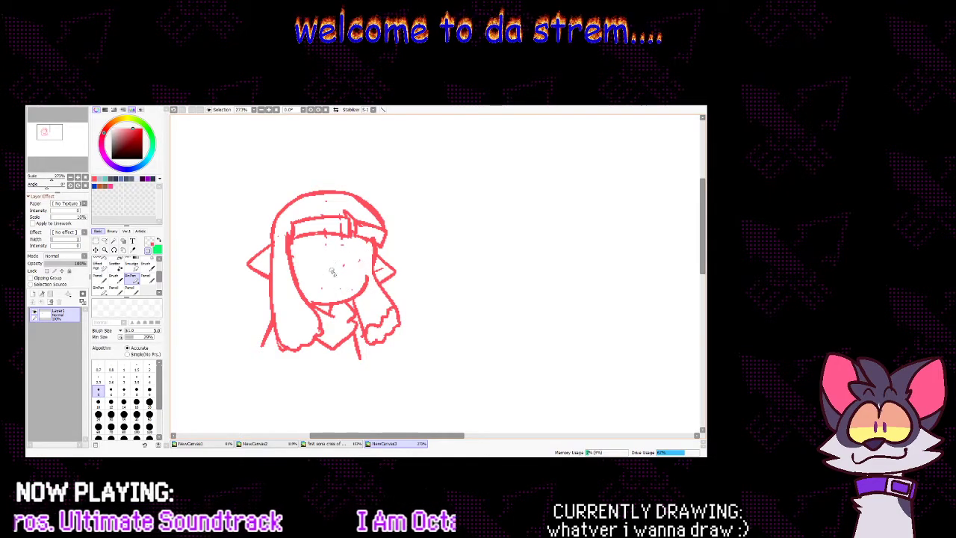
pyautogui.click(149, 241)
pyautogui.moveTo(361, 239); pyautogui.dragTo(365, 273)
pyautogui.hotkey('ctrl', 'z')
pyautogui.moveTo(363, 239)
pyautogui.mouseDown()
pyautogui.moveTo(367, 284)
pyautogui.moveTo(365, 273)
pyautogui.mouseUp()
pyautogui.hotkey('ctrl', 'z')
pyautogui.hotkey('ctrl', 'z')
pyautogui.hotkey('ctrl', 'z')
pyautogui.moveTo(365, 241)
pyautogui.mouseDown()
pyautogui.moveTo(366, 278)
pyautogui.moveTo(304, 269)
pyautogui.moveTo(328, 271)
pyautogui.moveTo(318, 278)
pyautogui.moveTo(304, 252)
pyautogui.moveTo(321, 278)
pyautogui.moveTo(359, 261)
pyautogui.moveTo(338, 271)
pyautogui.moveTo(340, 241)
pyautogui.moveTo(345, 280)
pyautogui.moveTo(333, 262)
pyautogui.moveTo(342, 278)
pyautogui.moveTo(321, 278)
pyautogui.moveTo(305, 243)
pyautogui.moveTo(330, 274)
pyautogui.moveTo(324, 280)
pyautogui.moveTo(316, 236)
pyautogui.moveTo(323, 281)
pyautogui.moveTo(364, 262)
pyautogui.moveTo(339, 275)
pyautogui.mouseUp()
pyautogui.hotkey('ctrl', 'z')
pyautogui.hotkey('ctrl', 'z')
pyautogui.hotkey('ctrl', 'z')
pyautogui.hotkey('ctrl', 'z')
pyautogui.hotkey('ctrl', 'z')
pyautogui.hotkey('ctrl', 'z')
pyautogui.hotkey('ctrl', 'z')
pyautogui.hotkey('ctrl', 'z')
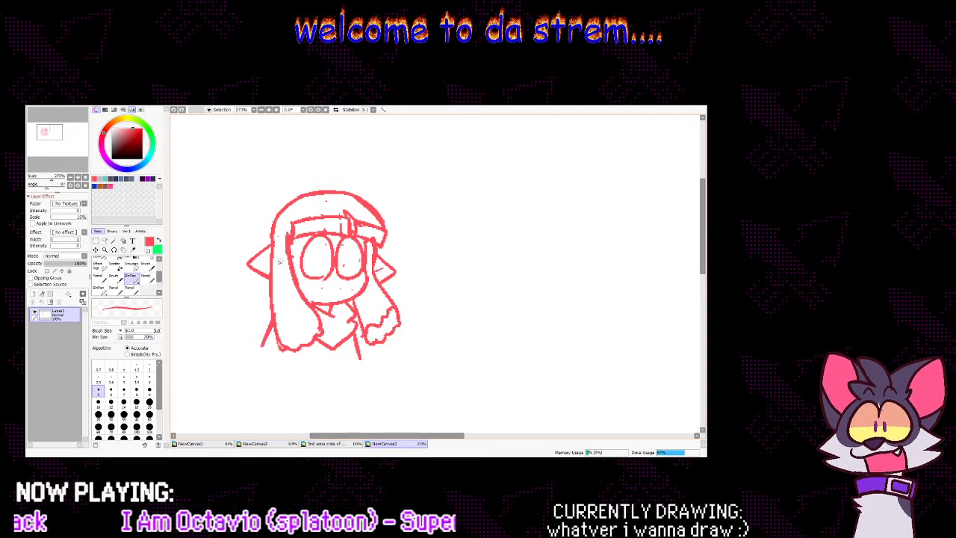
# Draw a short mouth line below the eyes and add upper eyelids filled with solid red
pyautogui.moveTo(345, 281); pyautogui.dragTo(330, 281)
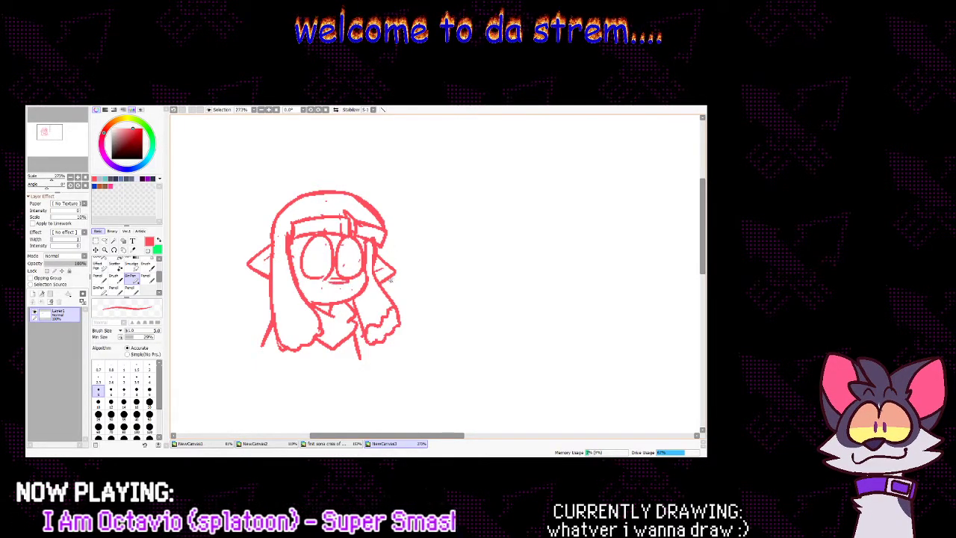
pyautogui.moveTo(306, 250); pyautogui.dragTo(360, 250)
pyautogui.hotkey('ctrl', 'z')
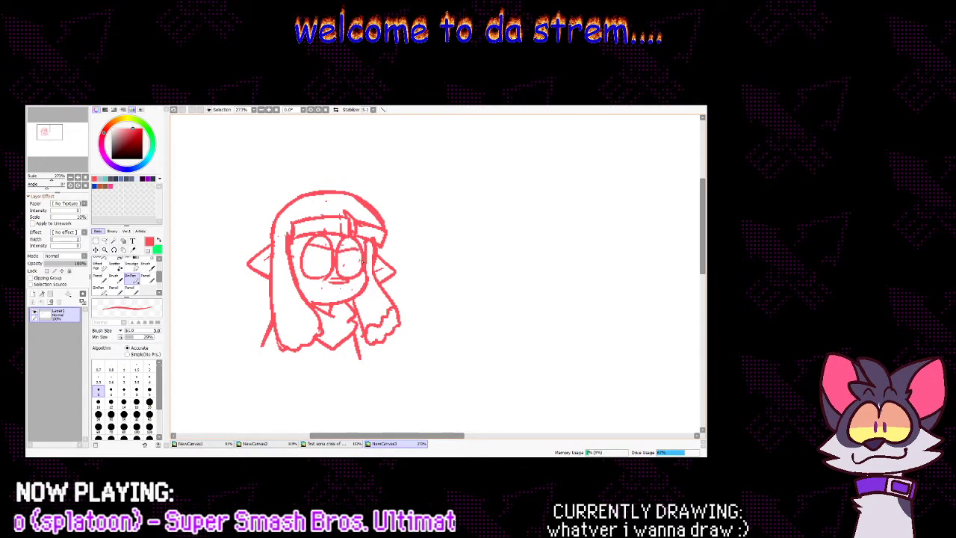
pyautogui.click(117, 260)
pyautogui.click(320, 242)
pyautogui.click(349, 244)
pyautogui.click(129, 274)
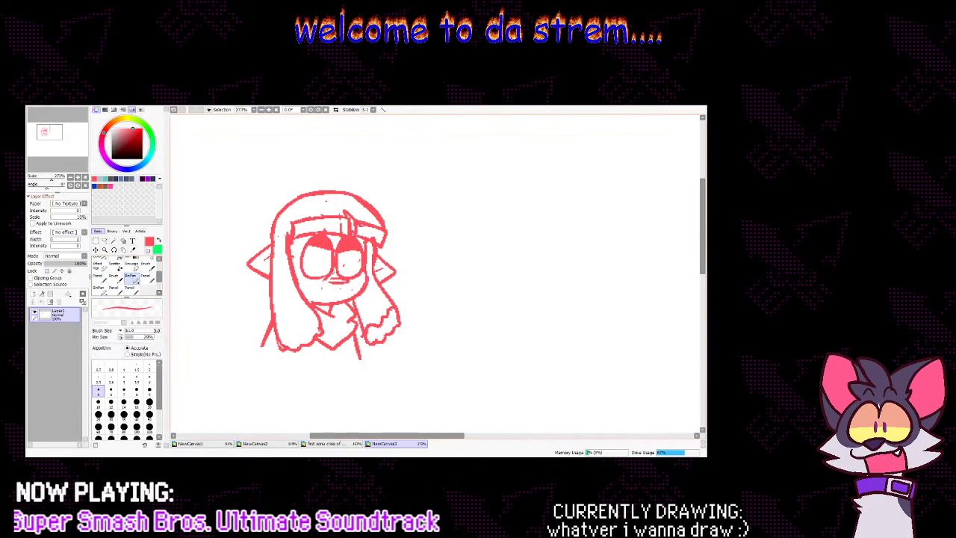
# Erase the specks around the face, draw narrow pupils in both eyes and thicken the eye outlines
pyautogui.click(148, 251)
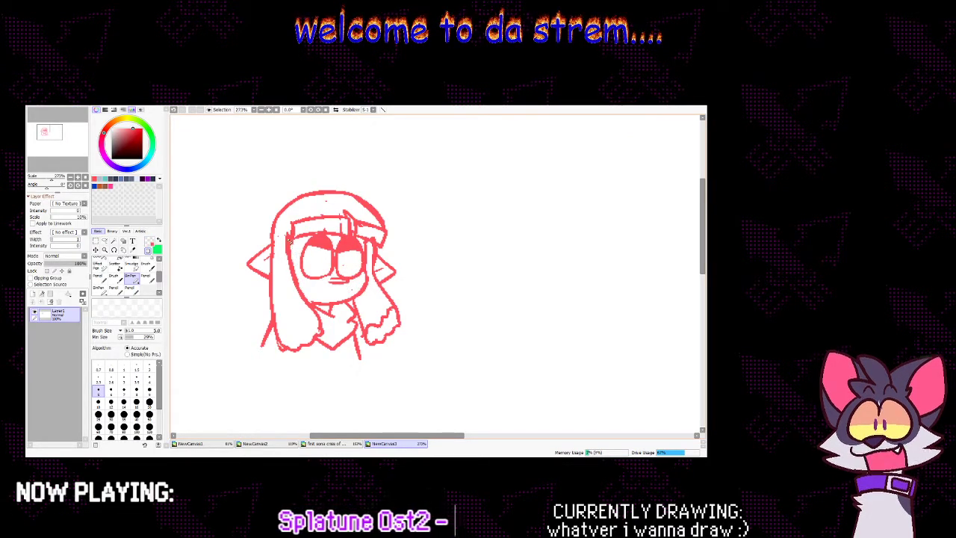
pyautogui.click(148, 251)
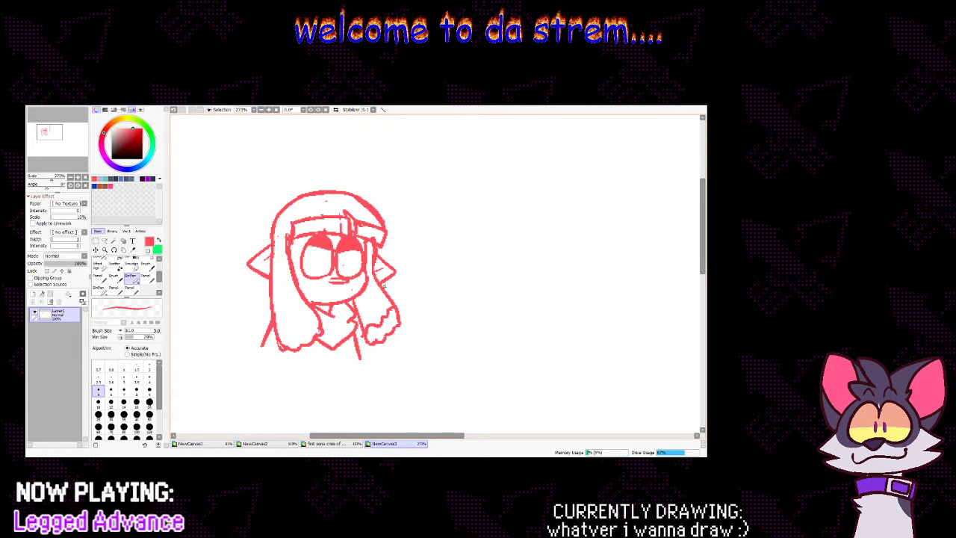
pyautogui.moveTo(325, 260)
pyautogui.mouseDown()
pyautogui.moveTo(349, 269)
pyautogui.moveTo(302, 267)
pyautogui.moveTo(308, 244)
pyautogui.moveTo(301, 260)
pyautogui.moveTo(310, 281)
pyautogui.mouseUp()
pyautogui.moveTo(307, 240)
pyautogui.mouseDown()
pyautogui.moveTo(299, 270)
pyautogui.moveTo(365, 271)
pyautogui.mouseUp()
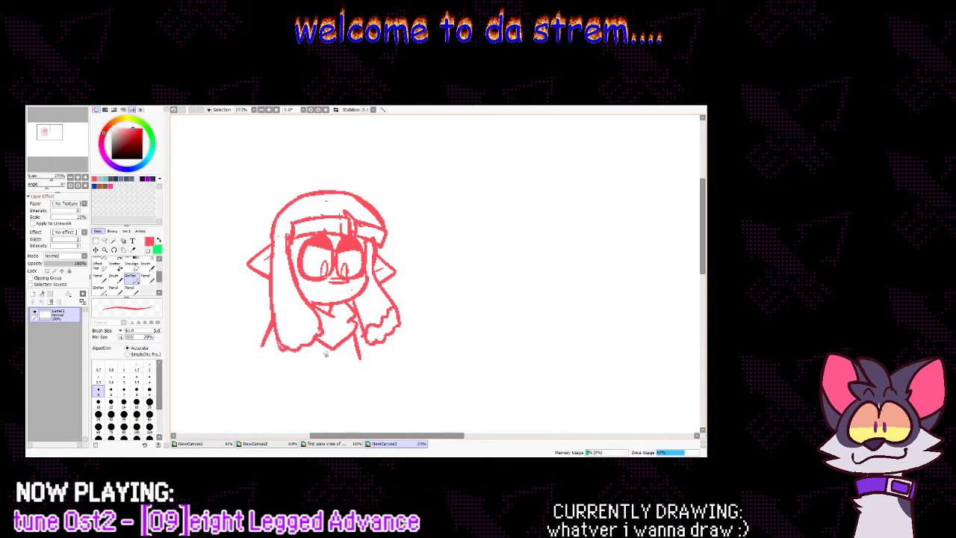
# Add a pointed tip below the collar and fill the collar area with solid red
pyautogui.moveTo(327, 363); pyautogui.dragTo(322, 342)
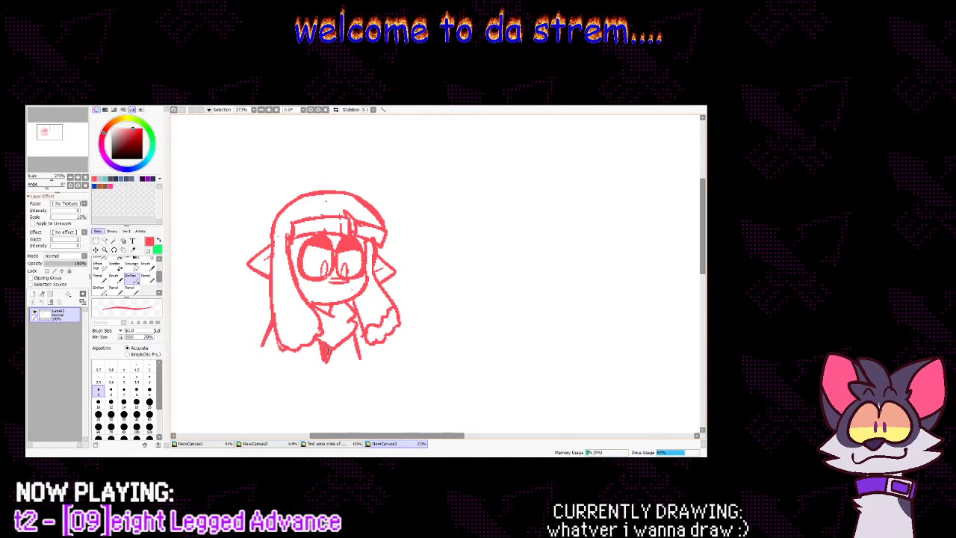
pyautogui.click(120, 259)
pyautogui.click(336, 321)
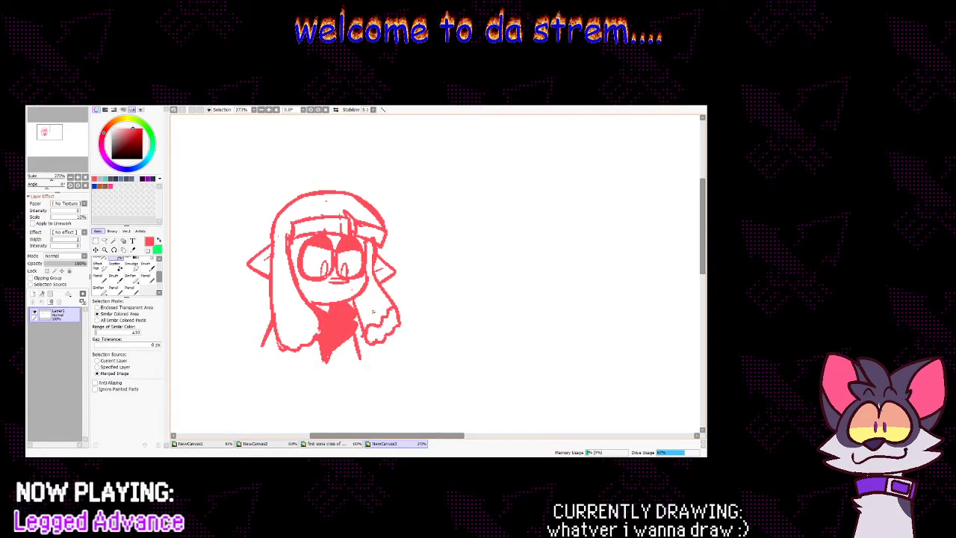
pyautogui.press('n')
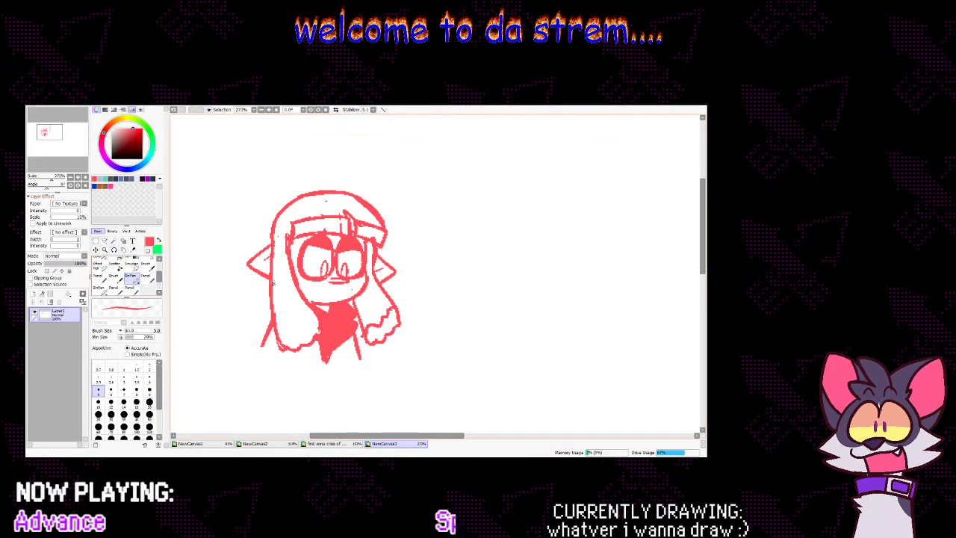
# Erase a thin fold line into the red collar and add a small curl outside the longer flap
pyautogui.press('-')
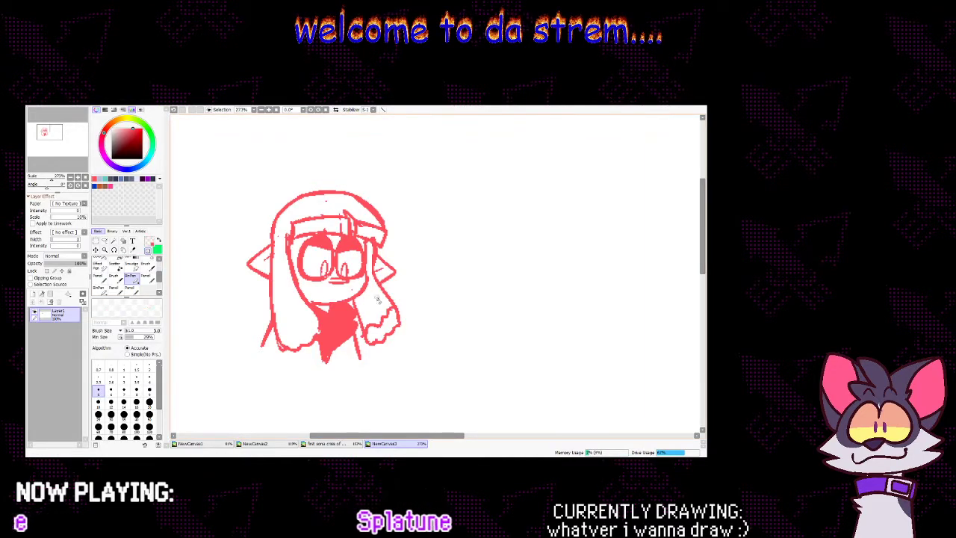
pyautogui.press('-')
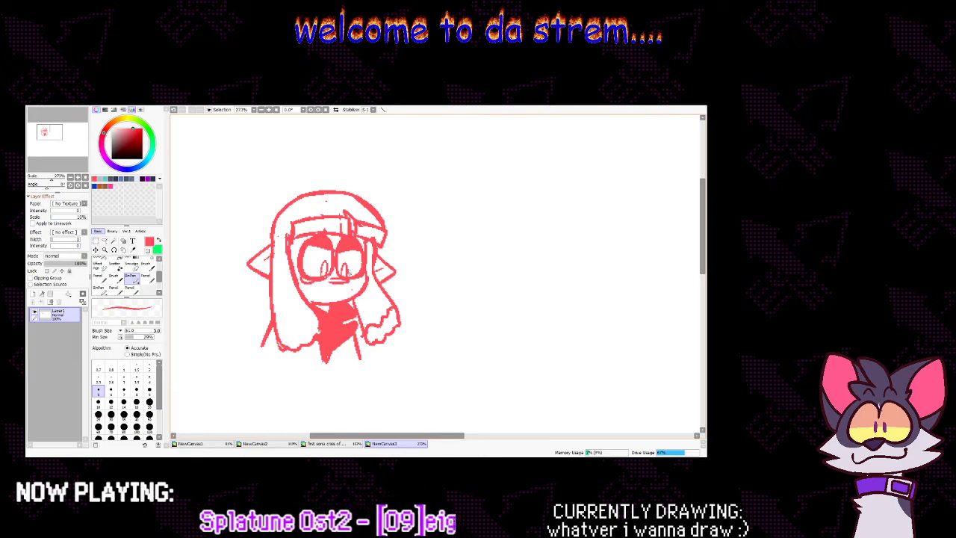
pyautogui.press('-')
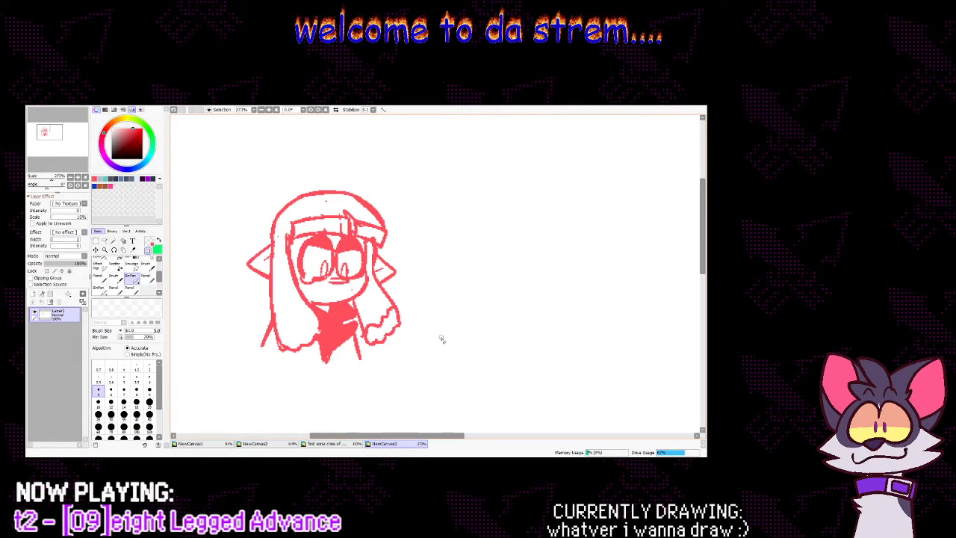
pyautogui.click(149, 251)
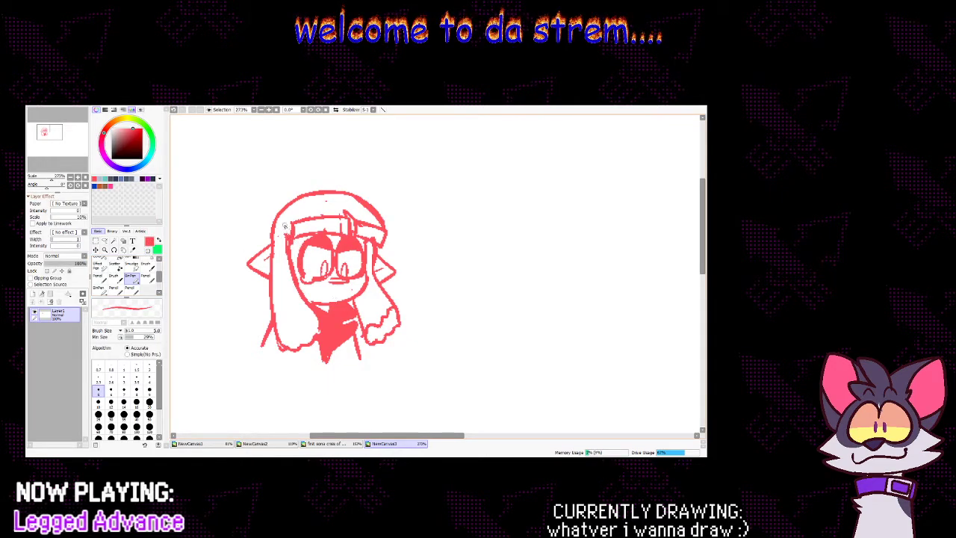
pyautogui.moveTo(266, 285); pyautogui.dragTo(264, 298)
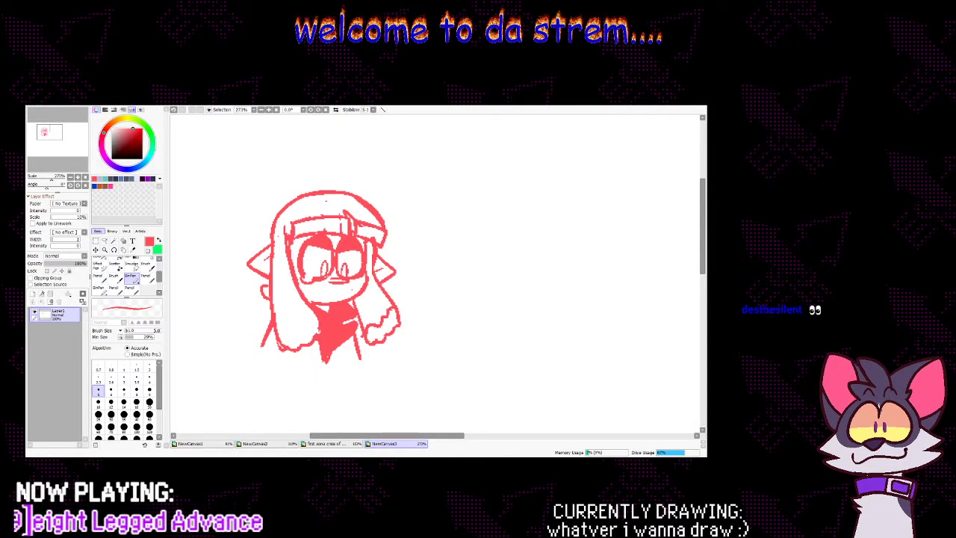
# Open the "one fart and I'm dead" cliff photo and the JAM reference sheet as separate canvases
pyautogui.click(49, 129)
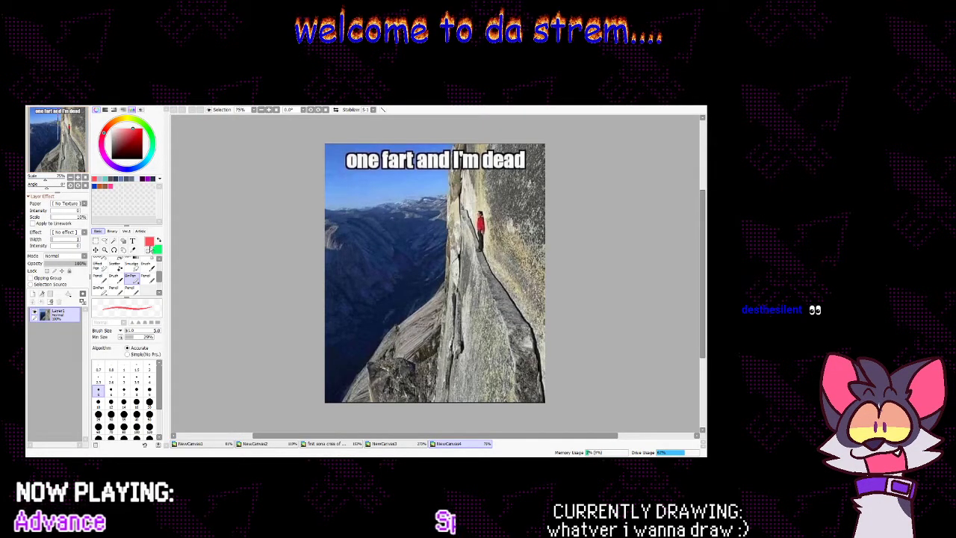
pyautogui.click(105, 250)
pyautogui.moveTo(485, 197); pyautogui.dragTo(495, 222)
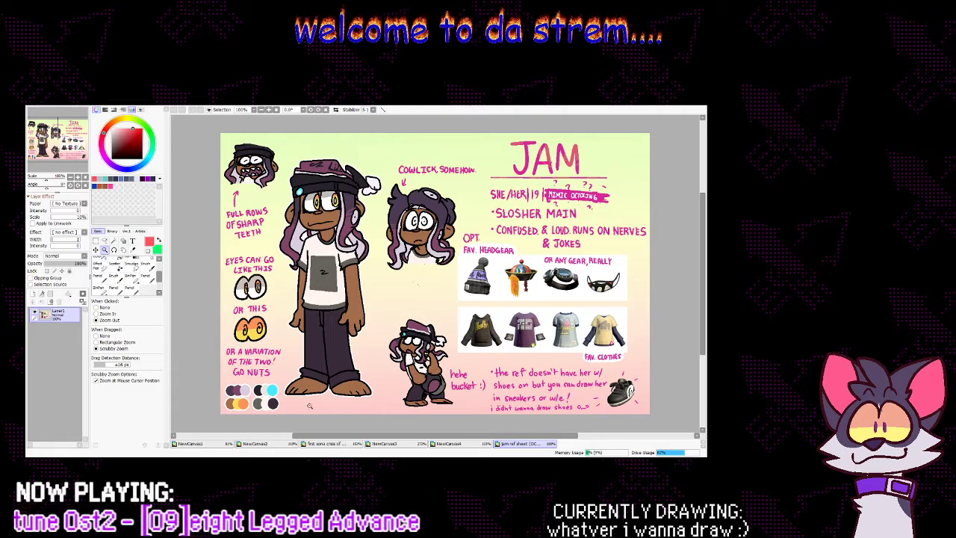
# Fade the cliff photo's layer to about 43% opacity and add a new layer above it for sketching
pyautogui.click(413, 446)
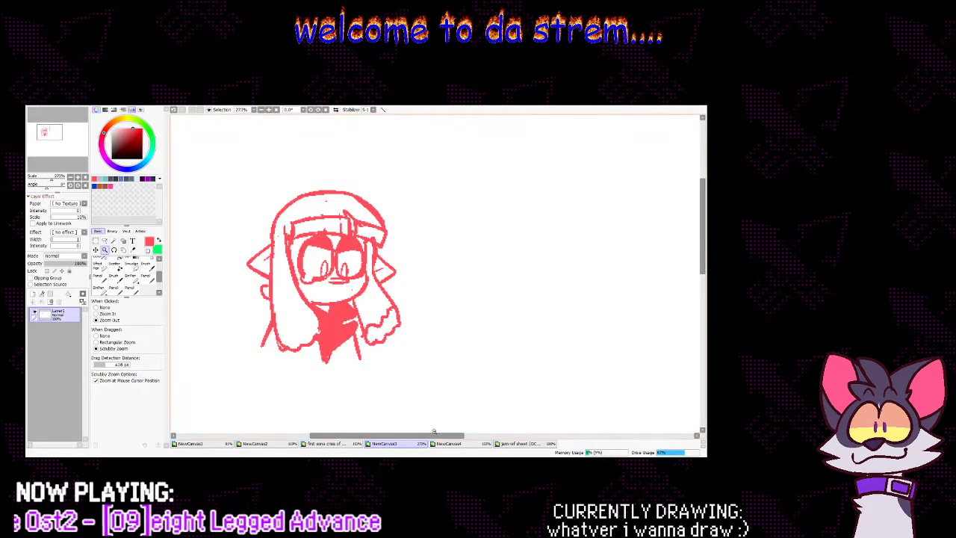
pyautogui.click(471, 446)
pyautogui.moveTo(74, 263); pyautogui.dragTo(63, 263)
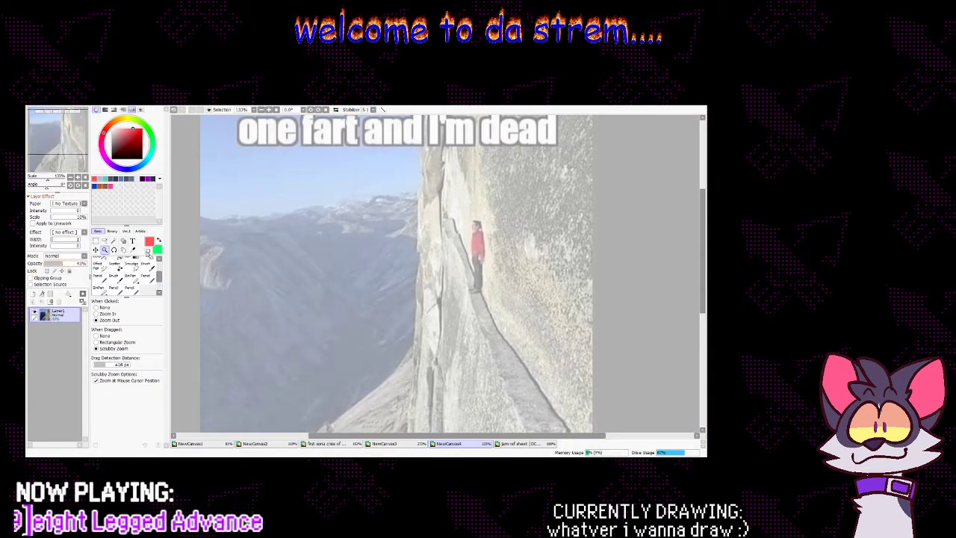
pyautogui.moveTo(501, 230); pyautogui.dragTo(543, 233)
pyautogui.click(133, 281)
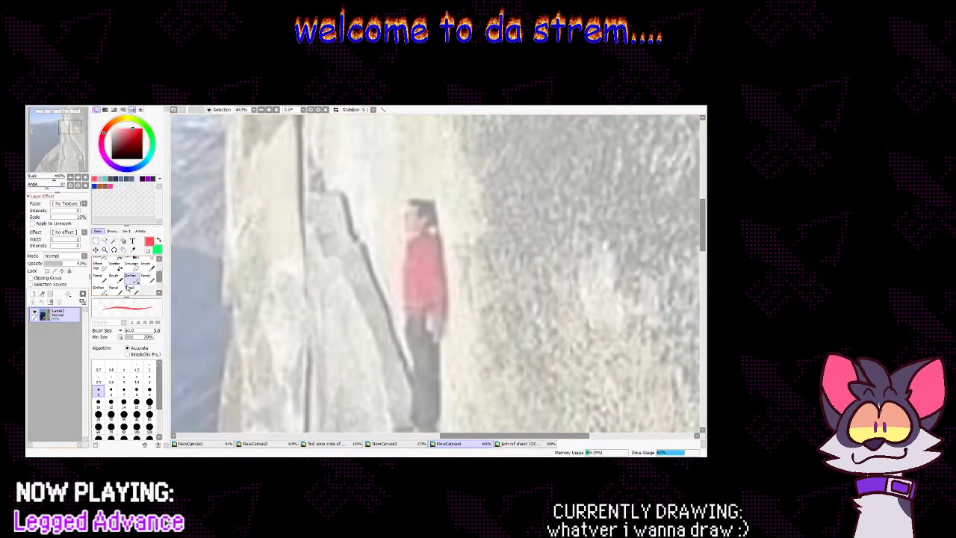
pyautogui.click(33, 298)
# Sketch a red circle for the head over the climber's head in the photo
pyautogui.moveTo(403, 203)
pyautogui.mouseDown()
pyautogui.moveTo(448, 237)
pyautogui.moveTo(381, 245)
pyautogui.moveTo(433, 203)
pyautogui.moveTo(425, 271)
pyautogui.moveTo(417, 271)
pyautogui.moveTo(458, 307)
pyautogui.mouseUp()
pyautogui.hotkey('ctrl', 'z')
pyautogui.hotkey('ctrl', 'z')
pyautogui.hotkey('ctrl', 'z')
pyautogui.hotkey('ctrl', 'z')
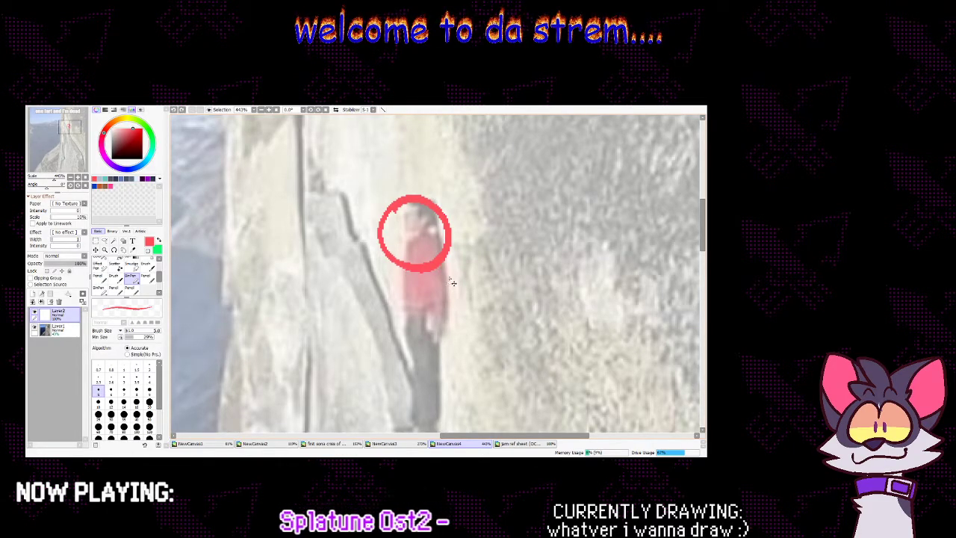
pyautogui.moveTo(388, 199)
pyautogui.mouseDown()
pyautogui.moveTo(439, 224)
pyautogui.moveTo(431, 213)
pyautogui.moveTo(437, 258)
pyautogui.moveTo(383, 228)
pyautogui.mouseUp()
pyautogui.hotkey('ctrl', 'z')
# Sketch the torso sides, legs and feet in red over the climber's body
pyautogui.moveTo(429, 260)
pyautogui.mouseDown()
pyautogui.moveTo(450, 296)
pyautogui.moveTo(453, 331)
pyautogui.mouseUp()
pyautogui.moveTo(401, 270); pyautogui.dragTo(405, 338)
pyautogui.scroll(-5, 690, 300)
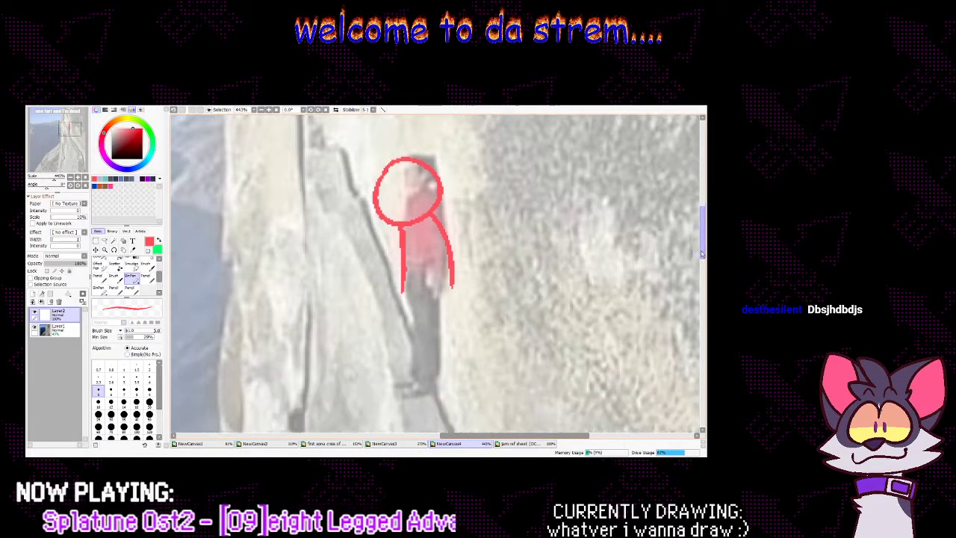
pyautogui.moveTo(403, 292)
pyautogui.mouseDown()
pyautogui.moveTo(391, 299)
pyautogui.moveTo(403, 313)
pyautogui.moveTo(423, 324)
pyautogui.moveTo(446, 321)
pyautogui.moveTo(444, 271)
pyautogui.mouseUp()
pyautogui.moveTo(444, 320); pyautogui.dragTo(446, 229)
pyautogui.moveTo(413, 311)
pyautogui.mouseDown()
pyautogui.moveTo(418, 239)
pyautogui.moveTo(418, 275)
pyautogui.moveTo(417, 226)
pyautogui.moveTo(404, 217)
pyautogui.moveTo(401, 271)
pyautogui.mouseUp()
pyautogui.moveTo(404, 218); pyautogui.dragTo(410, 291)
pyautogui.moveTo(448, 169); pyautogui.dragTo(447, 259)
# Draw a rounded arm hanging from the shoulder behind the torso
pyautogui.moveTo(434, 140)
pyautogui.mouseDown()
pyautogui.moveTo(500, 216)
pyautogui.moveTo(473, 176)
pyautogui.moveTo(481, 209)
pyautogui.mouseUp()
pyautogui.hotkey('ctrl', 'z')
pyautogui.moveTo(436, 163); pyautogui.dragTo(458, 230)
pyautogui.hotkey('ctrl', 'z')
pyautogui.moveTo(431, 154)
pyautogui.mouseDown()
pyautogui.moveTo(453, 206)
pyautogui.moveTo(481, 214)
pyautogui.mouseUp()
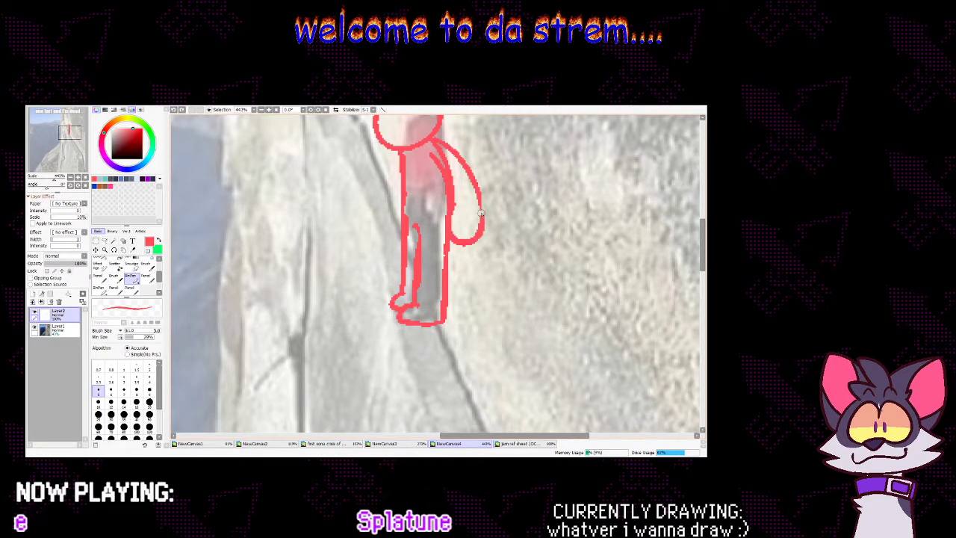
pyautogui.scroll(5, 647, 221)
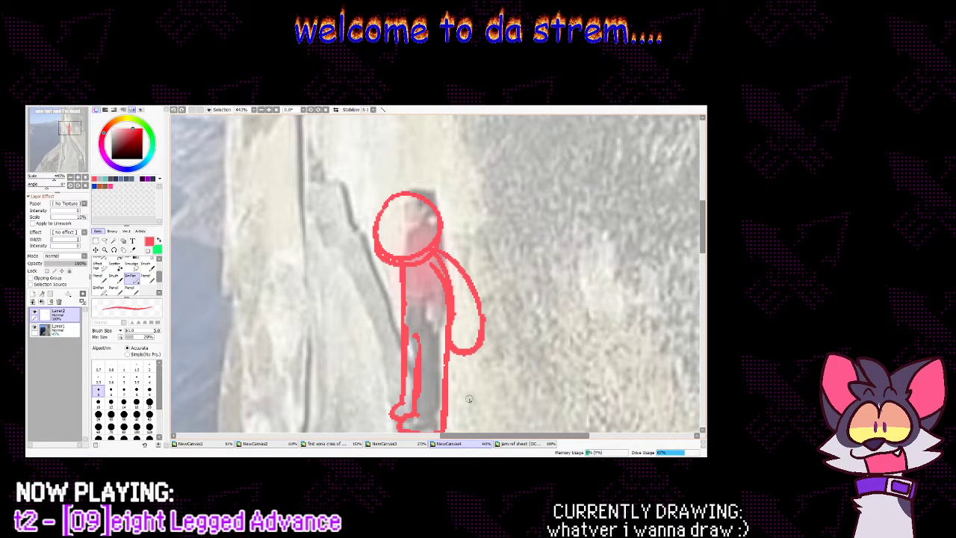
# Sketch the far arm and the waistband and hem of the shorts in red on the figure
pyautogui.click(526, 444)
pyautogui.click(443, 445)
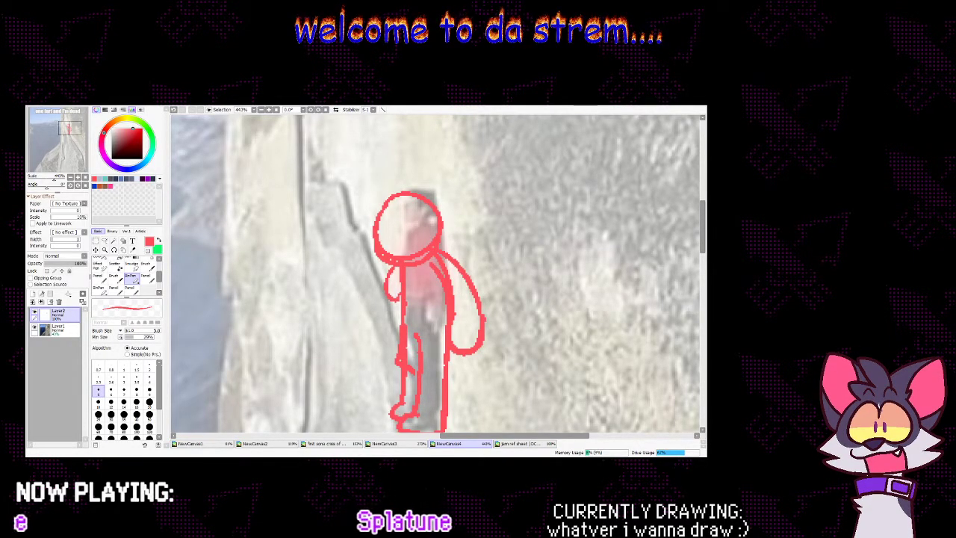
pyautogui.moveTo(403, 326); pyautogui.dragTo(446, 324)
pyautogui.moveTo(419, 378)
pyautogui.mouseDown()
pyautogui.moveTo(451, 378)
pyautogui.moveTo(434, 378)
pyautogui.moveTo(450, 376)
pyautogui.moveTo(451, 352)
pyautogui.mouseUp()
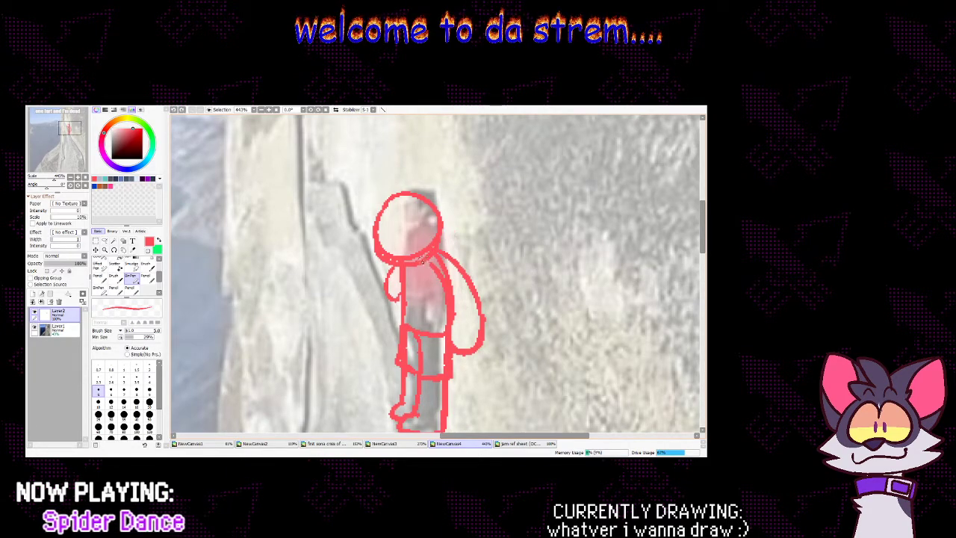
# Sketch the hood behind the neck, the near sleeve's cuff, the jacket opening and the shading on the shorts
pyautogui.moveTo(446, 223)
pyautogui.mouseDown()
pyautogui.moveTo(460, 258)
pyautogui.moveTo(434, 269)
pyautogui.mouseUp()
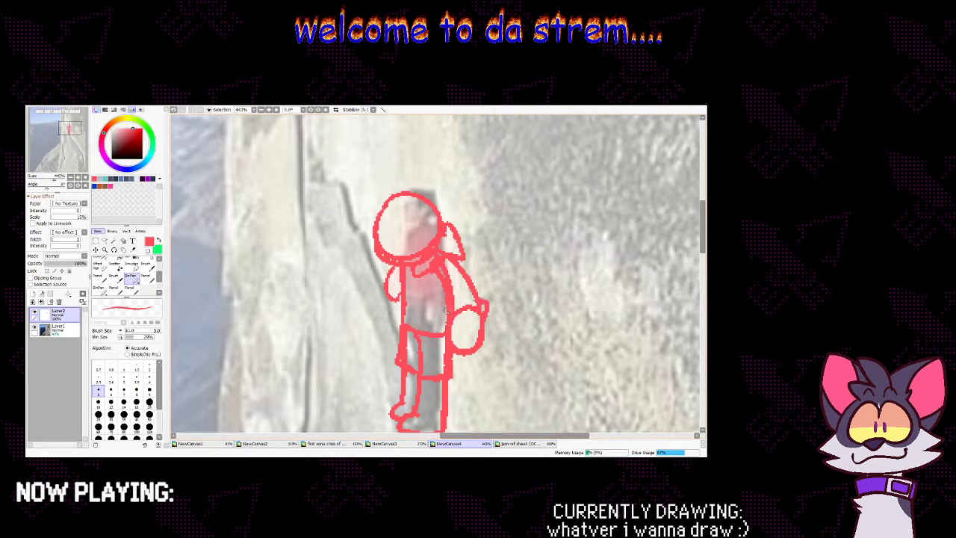
pyautogui.moveTo(437, 278); pyautogui.dragTo(441, 291)
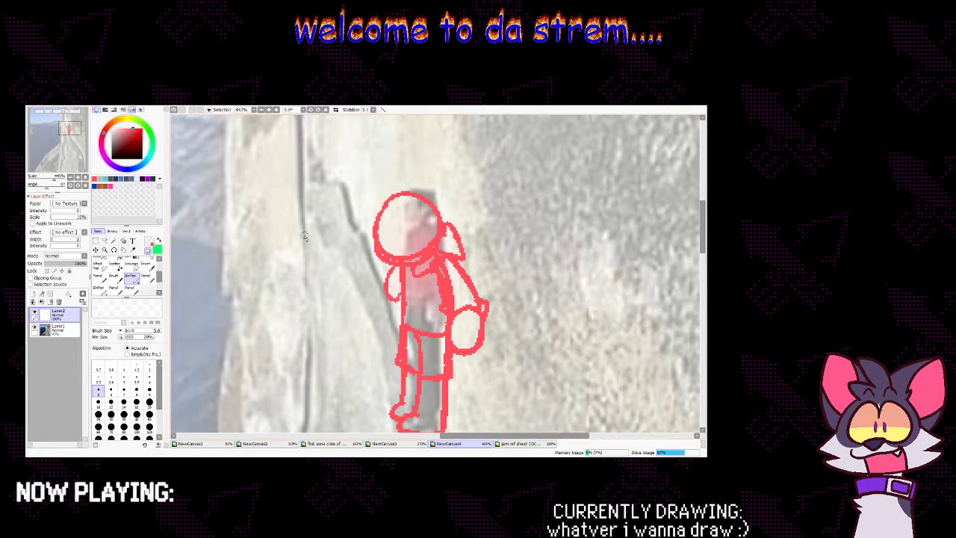
pyautogui.moveTo(404, 269)
pyautogui.mouseDown()
pyautogui.moveTo(402, 324)
pyautogui.moveTo(406, 276)
pyautogui.moveTo(417, 278)
pyautogui.moveTo(427, 375)
pyautogui.mouseUp()
pyautogui.click(148, 250)
pyautogui.moveTo(410, 335)
pyautogui.mouseDown()
pyautogui.moveTo(412, 369)
pyautogui.moveTo(418, 362)
pyautogui.mouseUp()
pyautogui.moveTo(438, 266)
pyautogui.mouseDown()
pyautogui.moveTo(444, 300)
pyautogui.moveTo(443, 266)
pyautogui.moveTo(461, 257)
pyautogui.moveTo(472, 278)
pyautogui.mouseUp()
pyautogui.hotkey('ctrl', 'z')
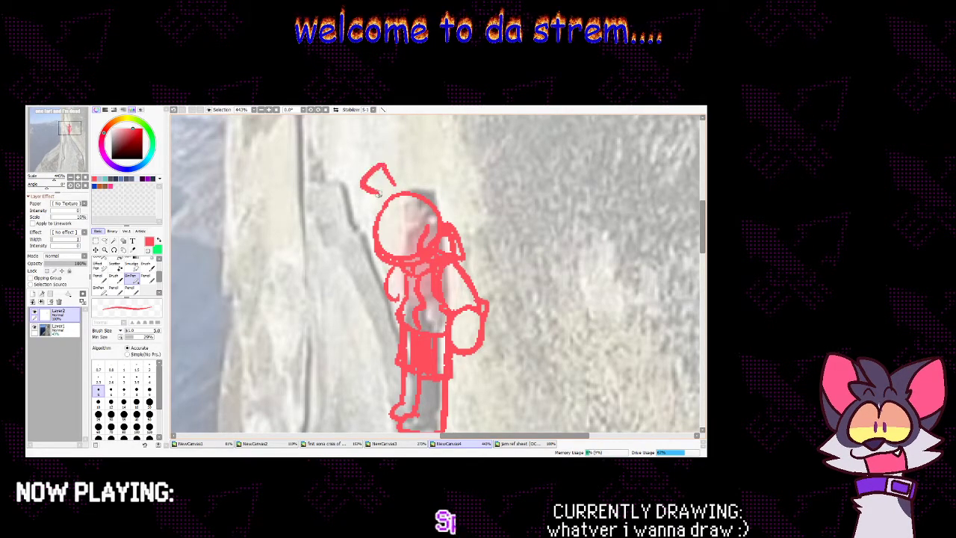
# Sketch the hair around the head circle with a tuft on top, a jagged fringe and a side lock
pyautogui.hotkey('ctrl', 'z')
pyautogui.moveTo(388, 190)
pyautogui.mouseDown()
pyautogui.moveTo(363, 190)
pyautogui.moveTo(378, 207)
pyautogui.moveTo(362, 218)
pyautogui.moveTo(375, 241)
pyautogui.moveTo(386, 222)
pyautogui.moveTo(380, 241)
pyautogui.moveTo(403, 222)
pyautogui.moveTo(415, 235)
pyautogui.moveTo(430, 229)
pyautogui.moveTo(393, 263)
pyautogui.mouseUp()
pyautogui.moveTo(388, 185)
pyautogui.mouseDown()
pyautogui.moveTo(446, 201)
pyautogui.moveTo(469, 215)
pyautogui.moveTo(463, 225)
pyautogui.moveTo(439, 196)
pyautogui.moveTo(466, 226)
pyautogui.mouseUp()
pyautogui.hotkey('ctrl', 'z')
pyautogui.moveTo(385, 240); pyautogui.dragTo(399, 245)
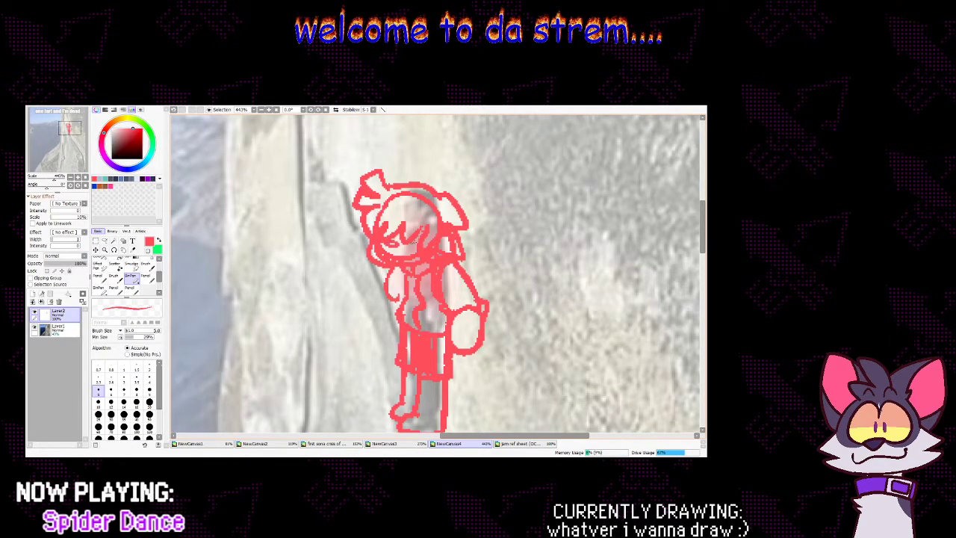
# Close the JAM reference sheet, view agent 4 collab.png, and return to the cliff photo sketch
pyautogui.click(521, 444)
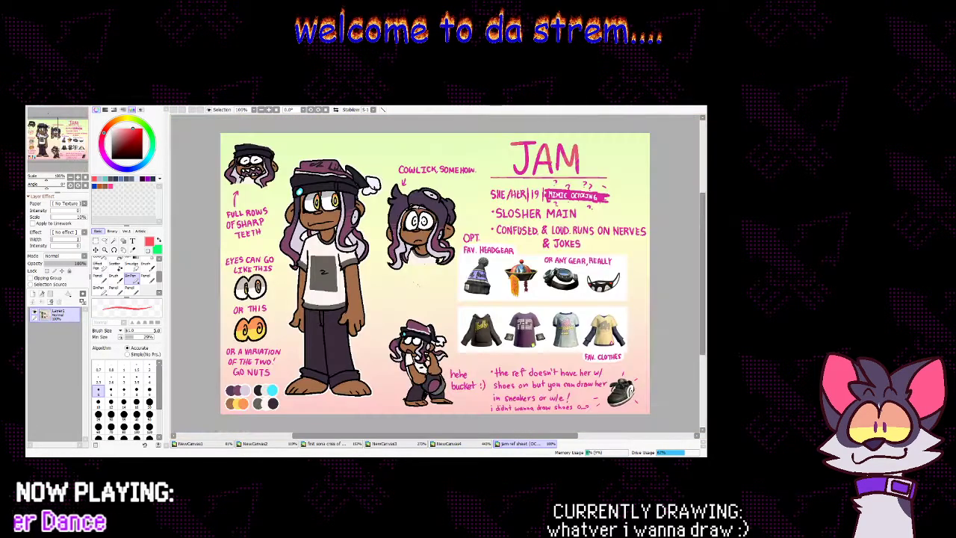
pyautogui.hotkey('ctrl', 'w')
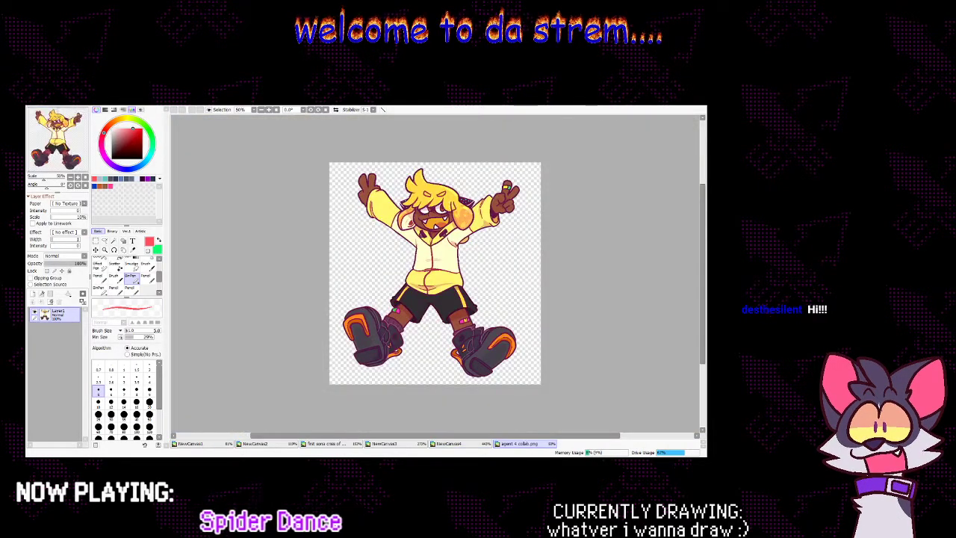
pyautogui.click(465, 444)
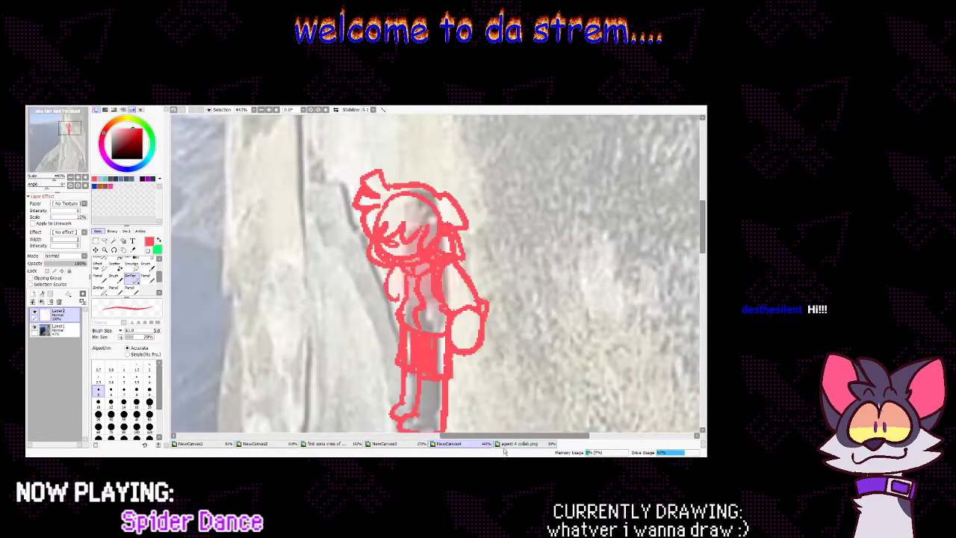
# Erase the head circle's lines inside the hair and fade the sketch and photo layers, with the photo at about 12% opacity
pyautogui.moveTo(383, 223)
pyautogui.mouseDown()
pyautogui.moveTo(399, 198)
pyautogui.moveTo(420, 196)
pyautogui.moveTo(435, 215)
pyautogui.mouseUp()
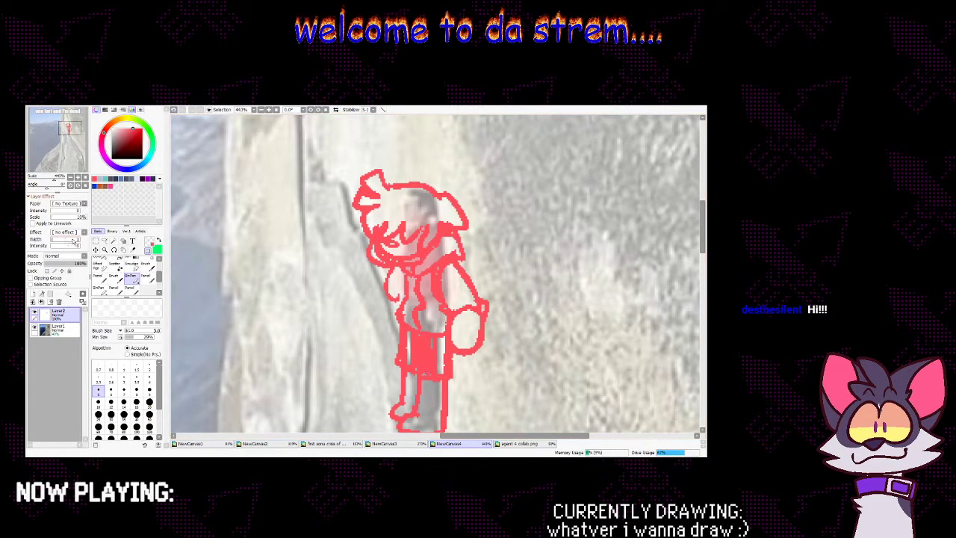
pyautogui.click(62, 264)
pyautogui.moveTo(81, 265)
pyautogui.mouseDown()
pyautogui.moveTo(93, 265)
pyautogui.moveTo(53, 265)
pyautogui.mouseUp()
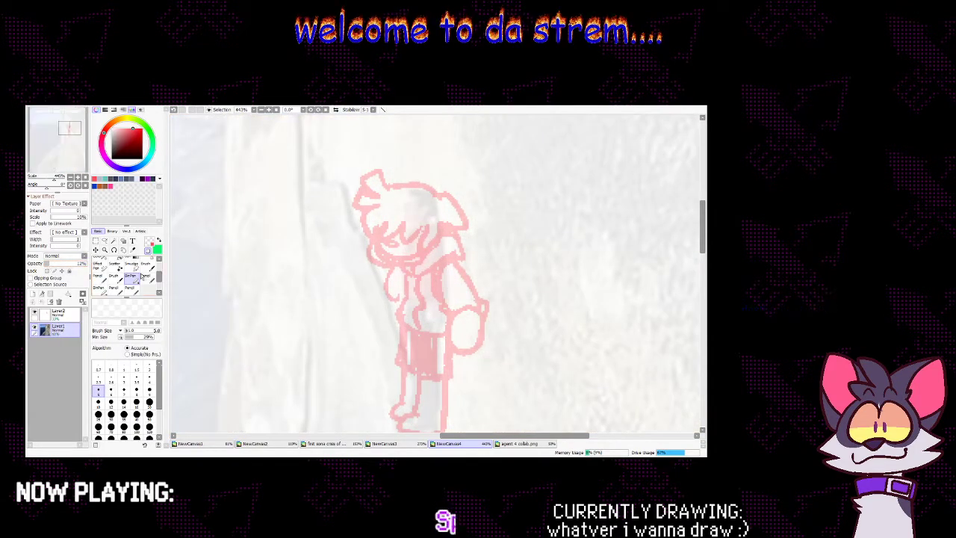
# Add a new layer above the faded sketch and set the drawing colour to a very dark red
pyautogui.click(64, 317)
pyautogui.click(32, 294)
pyautogui.click(117, 152)
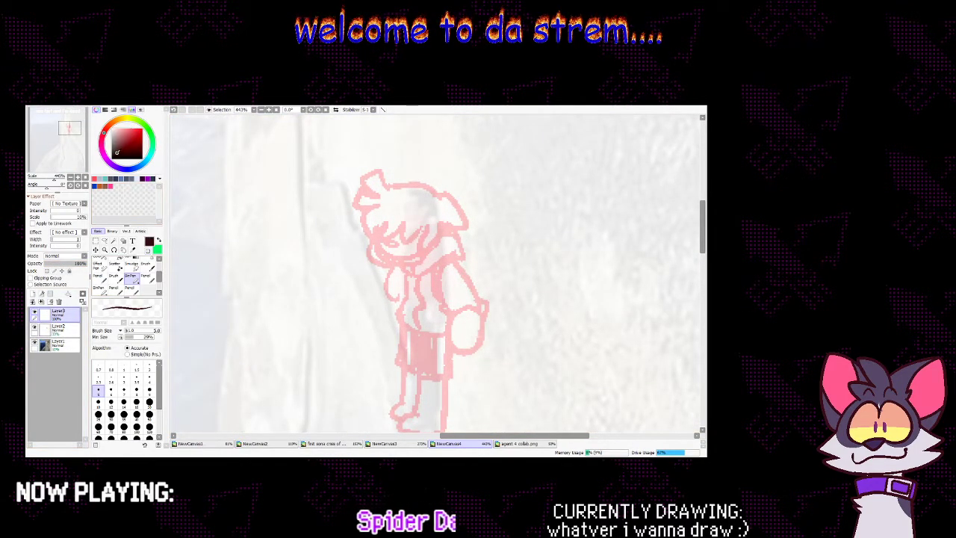
# Ink the jaw curve, mouth line and small oval eye over the sketched face
pyautogui.click(105, 250)
pyautogui.click(475, 258)
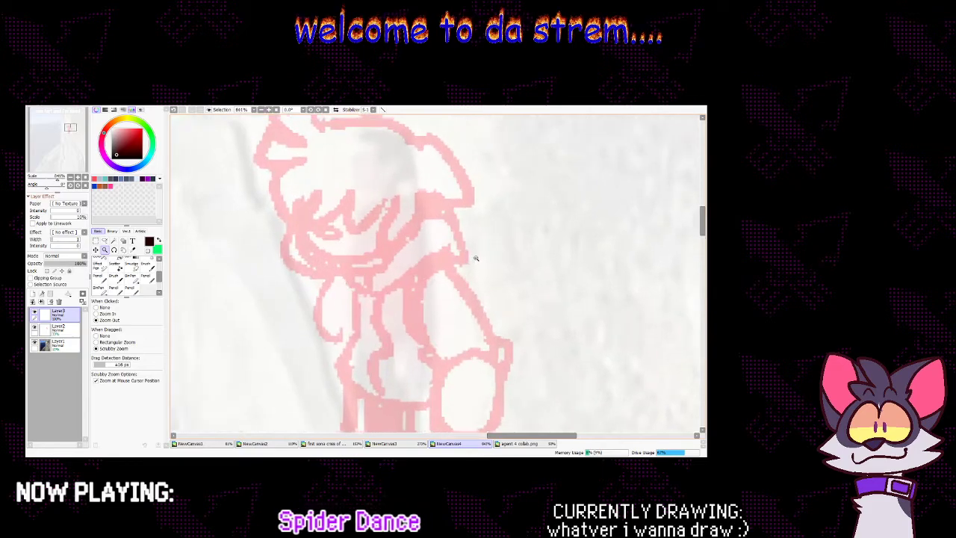
pyautogui.moveTo(475, 258); pyautogui.dragTo(480, 258)
pyautogui.click(131, 278)
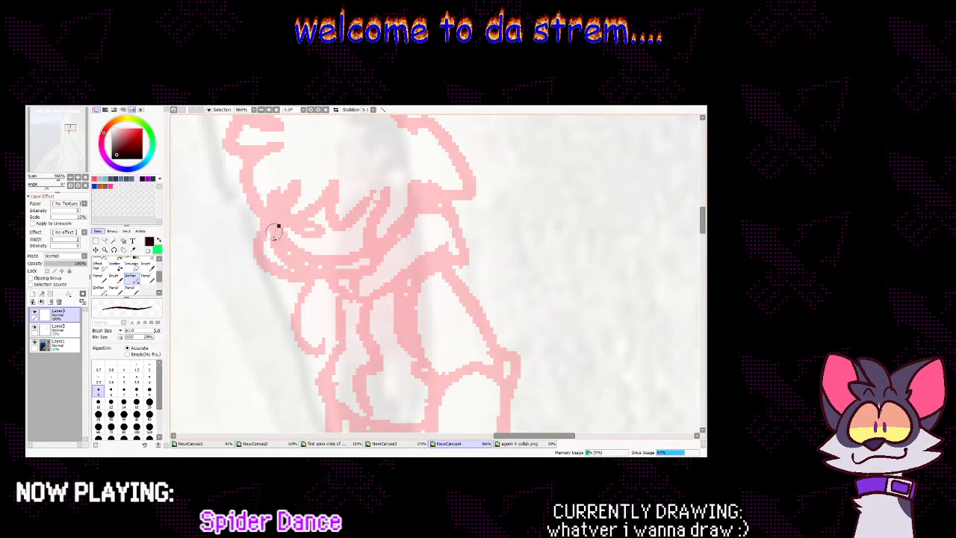
pyautogui.moveTo(275, 232)
pyautogui.mouseDown()
pyautogui.moveTo(336, 271)
pyautogui.moveTo(371, 269)
pyautogui.mouseUp()
pyautogui.moveTo(291, 246)
pyautogui.mouseDown()
pyautogui.moveTo(389, 248)
pyautogui.moveTo(353, 257)
pyautogui.mouseUp()
pyautogui.hotkey('ctrl', 'z')
pyautogui.hotkey('ctrl', 'z')
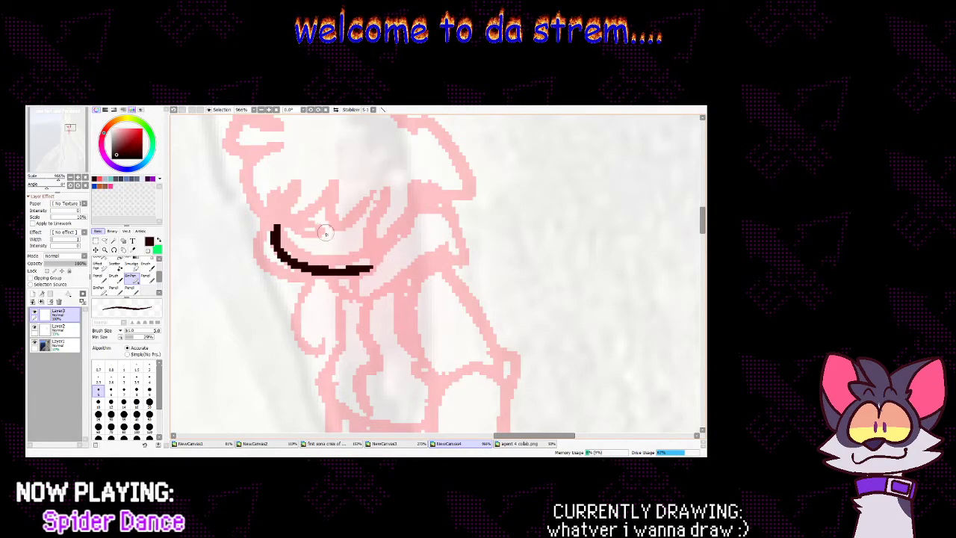
pyautogui.moveTo(292, 256)
pyautogui.mouseDown()
pyautogui.moveTo(393, 259)
pyautogui.moveTo(350, 252)
pyautogui.mouseUp()
pyautogui.hotkey('ctrl', 'z')
pyautogui.moveTo(280, 147); pyautogui.dragTo(263, 211)
pyautogui.hotkey('ctrl', 'z')
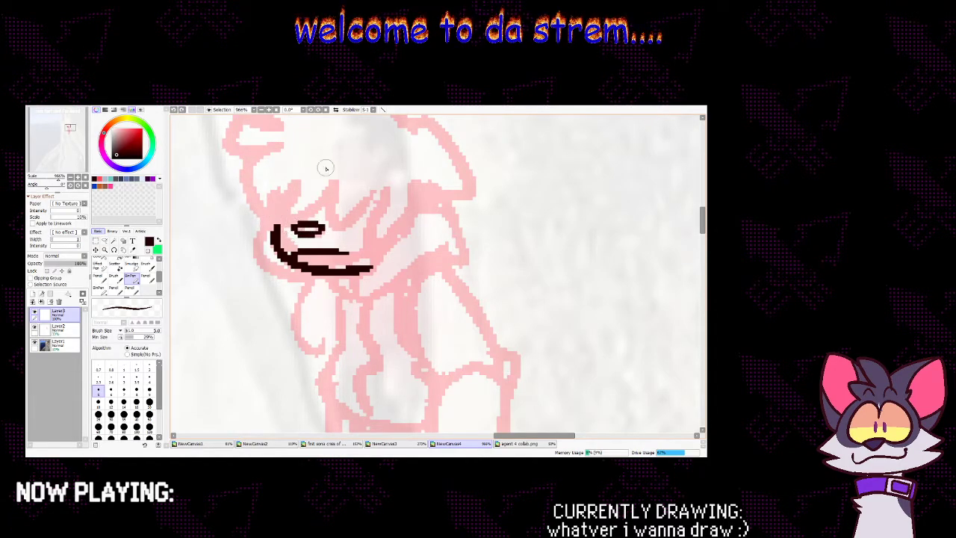
# Ink the front of the hair, the jagged fringe and the curved outline beside the jaw, trimming the fringe's edge
pyautogui.moveTo(277, 146)
pyautogui.mouseDown()
pyautogui.moveTo(254, 210)
pyautogui.moveTo(293, 183)
pyautogui.moveTo(290, 215)
pyautogui.moveTo(338, 182)
pyautogui.moveTo(381, 195)
pyautogui.moveTo(357, 194)
pyautogui.moveTo(367, 230)
pyautogui.mouseUp()
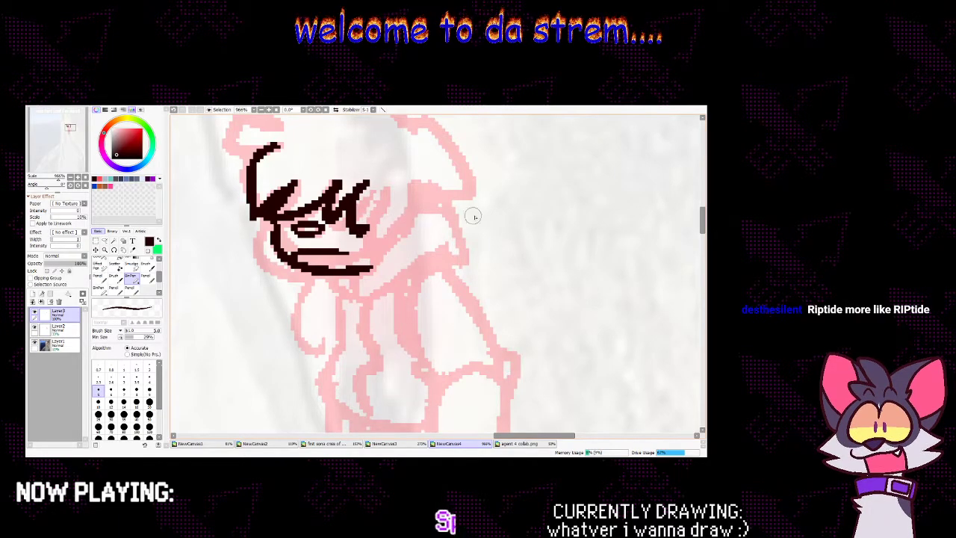
pyautogui.click(148, 250)
pyautogui.moveTo(368, 182); pyautogui.dragTo(361, 204)
pyautogui.click(148, 250)
pyautogui.moveTo(263, 215)
pyautogui.mouseDown()
pyautogui.moveTo(251, 249)
pyautogui.moveTo(302, 282)
pyautogui.mouseUp()
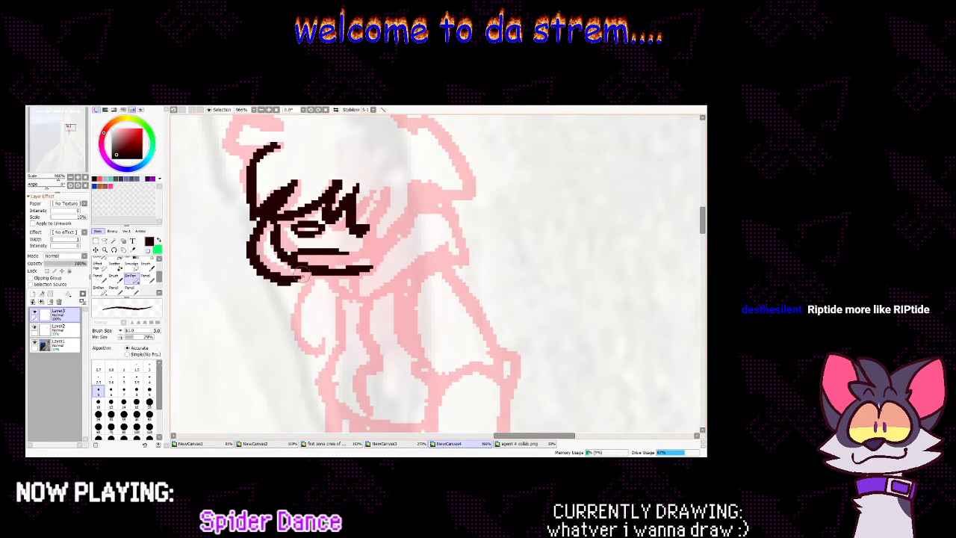
# Ink the hood behind the head and the collar under the chin
pyautogui.moveTo(370, 266); pyautogui.dragTo(443, 204)
pyautogui.hotkey('ctrl', 'z')
pyautogui.moveTo(368, 268)
pyautogui.mouseDown()
pyautogui.moveTo(413, 208)
pyautogui.moveTo(409, 201)
pyautogui.moveTo(444, 197)
pyautogui.moveTo(456, 252)
pyautogui.moveTo(372, 283)
pyautogui.moveTo(363, 271)
pyautogui.moveTo(402, 282)
pyautogui.moveTo(372, 302)
pyautogui.moveTo(364, 294)
pyautogui.moveTo(392, 300)
pyautogui.moveTo(450, 259)
pyautogui.moveTo(379, 295)
pyautogui.moveTo(418, 263)
pyautogui.mouseUp()
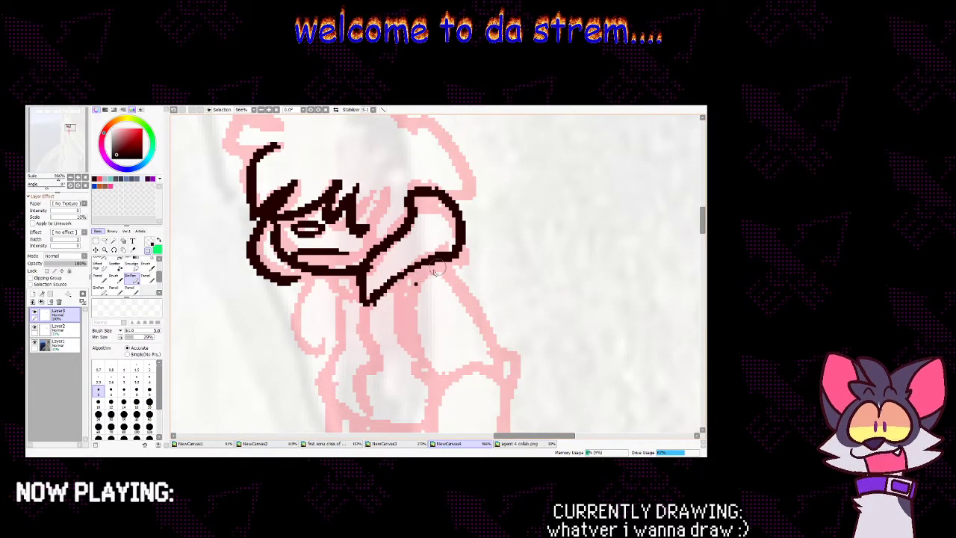
pyautogui.click(148, 252)
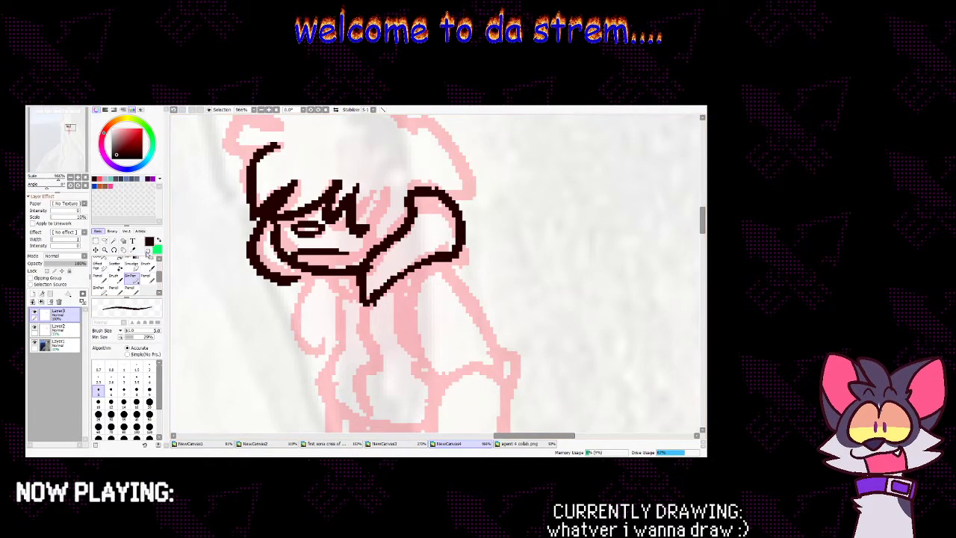
pyautogui.moveTo(306, 275); pyautogui.dragTo(371, 302)
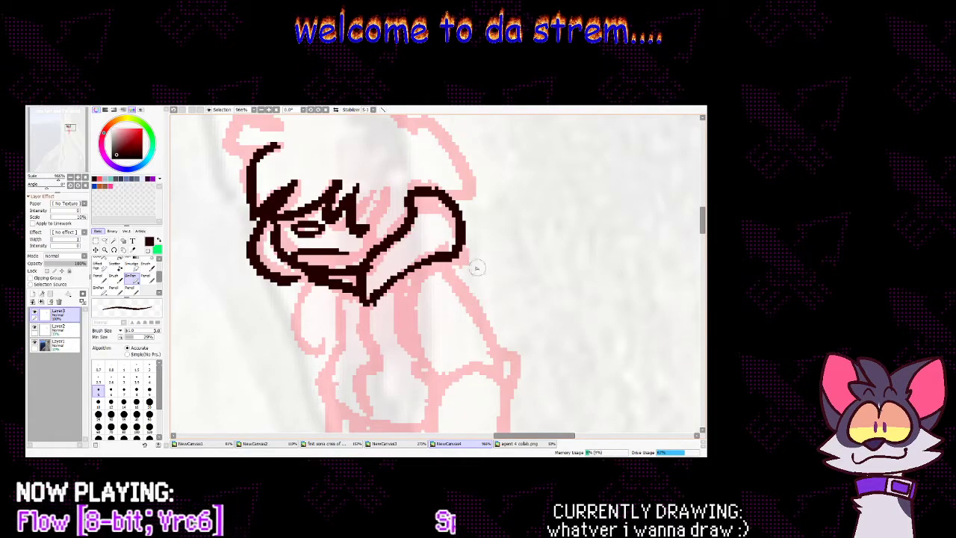
# Ink the near sleeve with its flared cuff and the hand with fingers below it
pyautogui.scroll(-3, 523, 288)
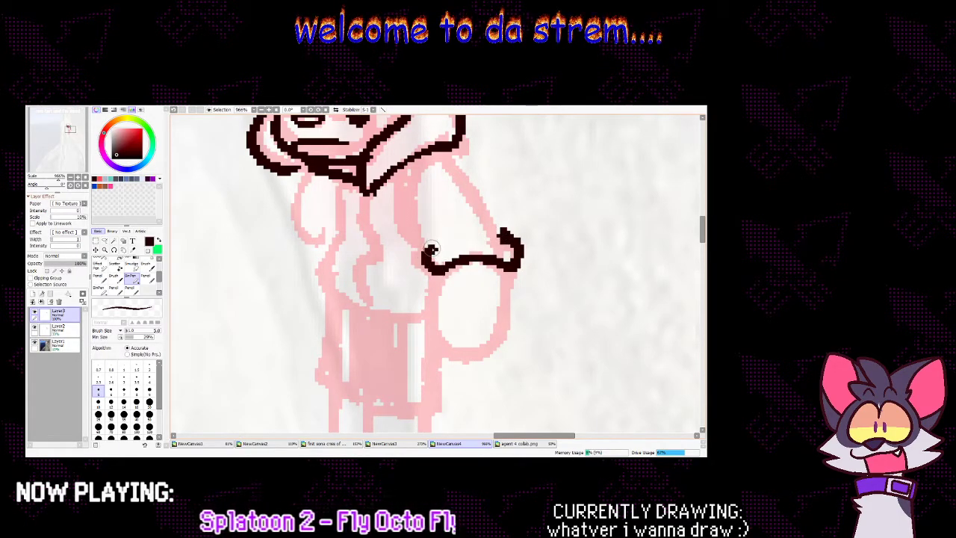
pyautogui.moveTo(432, 244); pyautogui.dragTo(426, 209)
pyautogui.moveTo(446, 152); pyautogui.dragTo(514, 241)
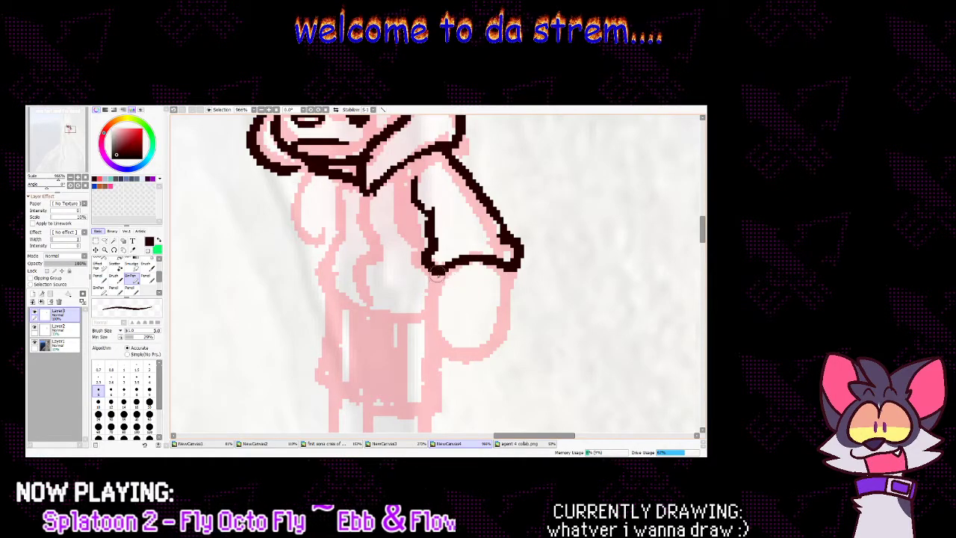
pyautogui.hotkey('ctrl', 'z')
pyautogui.moveTo(432, 271)
pyautogui.mouseDown()
pyautogui.moveTo(431, 293)
pyautogui.moveTo(470, 340)
pyautogui.mouseUp()
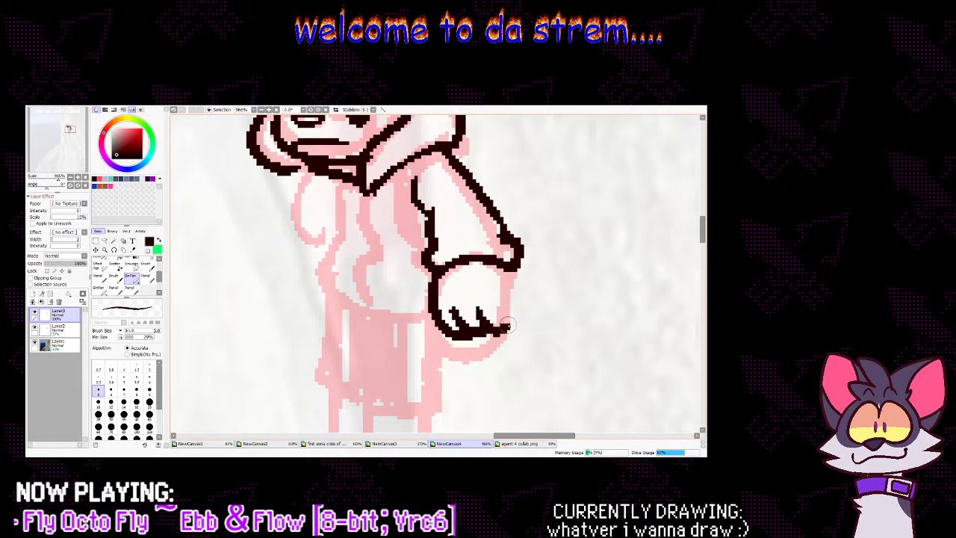
# Ink the jacket's front edge, opening, hem and chest band, and outline the far sleeve
pyautogui.moveTo(702, 233)
pyautogui.mouseDown()
pyautogui.moveTo(702, 220)
pyautogui.moveTo(703, 233)
pyautogui.mouseUp()
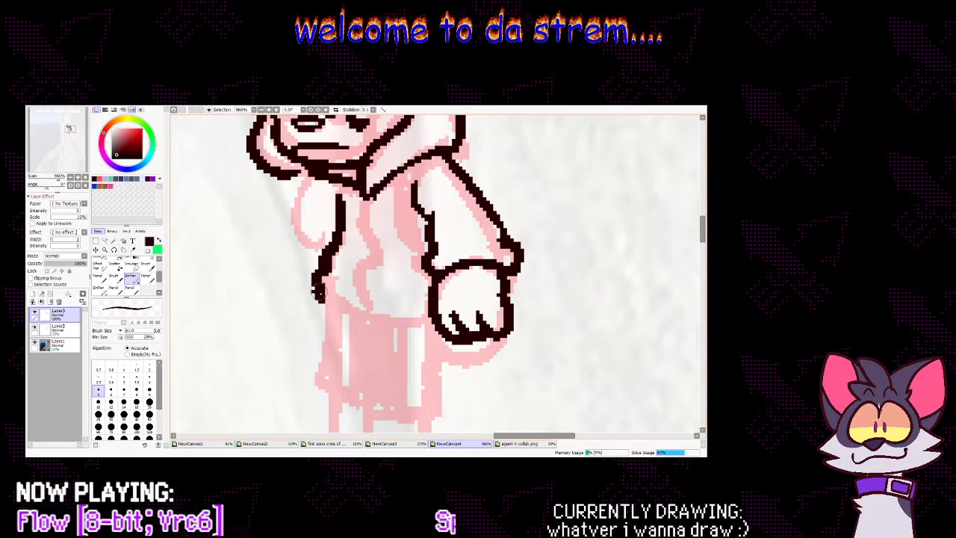
pyautogui.moveTo(355, 321); pyautogui.dragTo(435, 327)
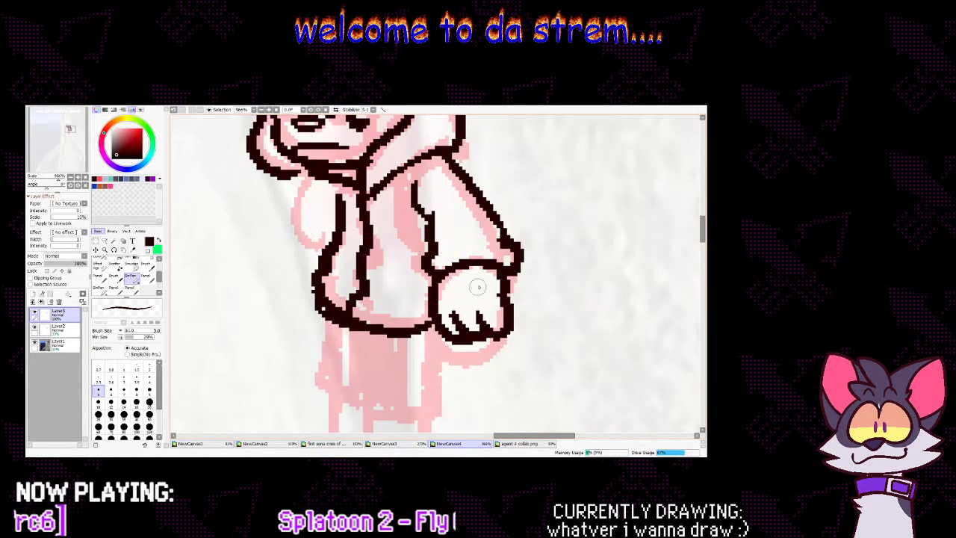
pyautogui.moveTo(317, 293)
pyautogui.mouseDown()
pyautogui.moveTo(329, 323)
pyautogui.moveTo(387, 335)
pyautogui.moveTo(375, 320)
pyautogui.mouseUp()
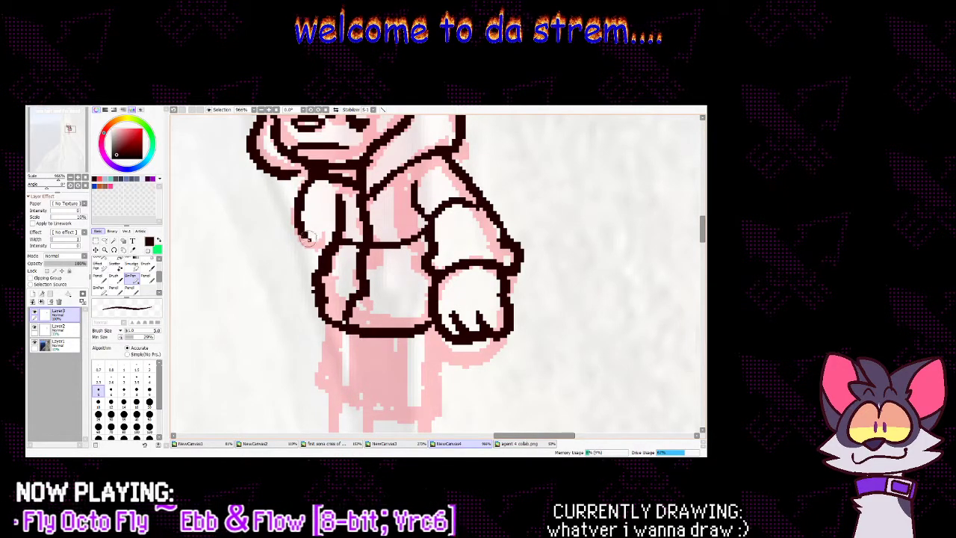
pyautogui.moveTo(316, 218); pyautogui.dragTo(313, 239)
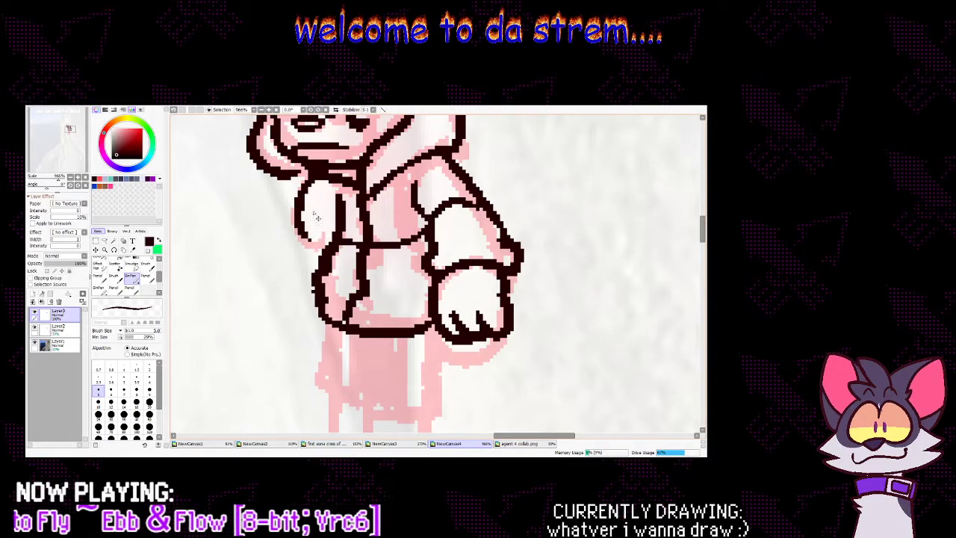
pyautogui.moveTo(298, 203)
pyautogui.mouseDown()
pyautogui.moveTo(287, 226)
pyautogui.moveTo(330, 246)
pyautogui.mouseUp()
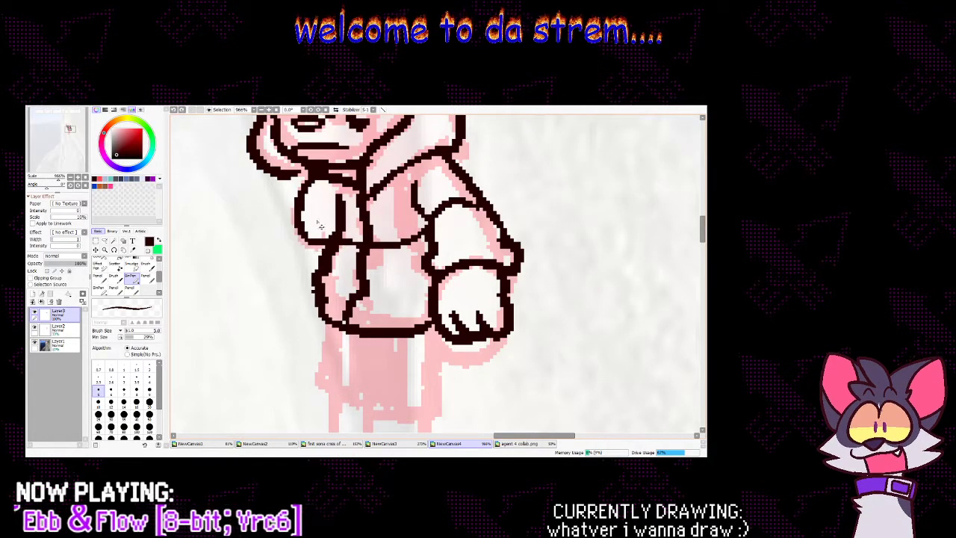
pyautogui.moveTo(288, 217); pyautogui.dragTo(321, 254)
# Ink the near side of the shorts and the leg and foot beneath the jacket
pyautogui.click(106, 251)
pyautogui.moveTo(404, 223)
pyautogui.mouseDown()
pyautogui.moveTo(384, 227)
pyautogui.moveTo(398, 230)
pyautogui.mouseUp()
pyautogui.moveTo(477, 175)
pyautogui.mouseDown()
pyautogui.moveTo(482, 184)
pyautogui.moveTo(467, 186)
pyautogui.mouseUp()
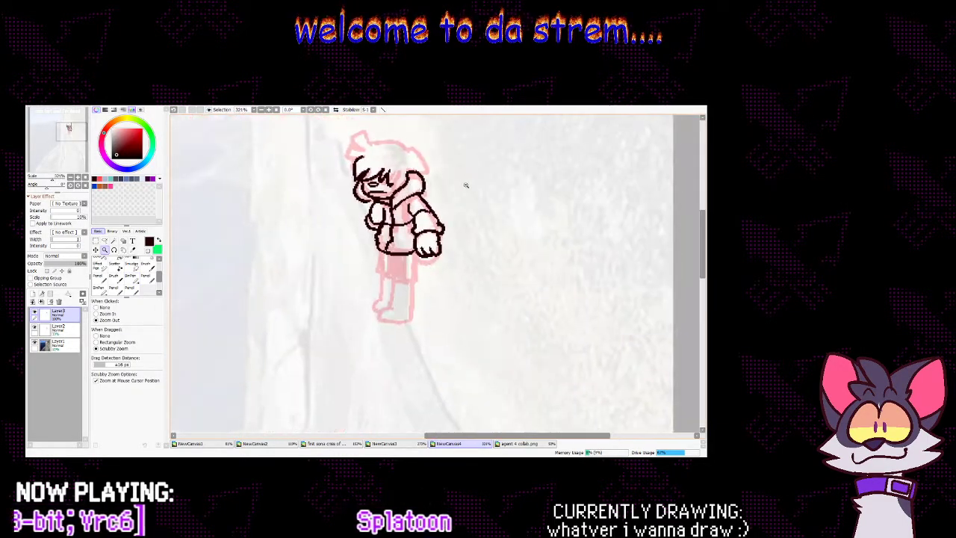
pyautogui.click(132, 279)
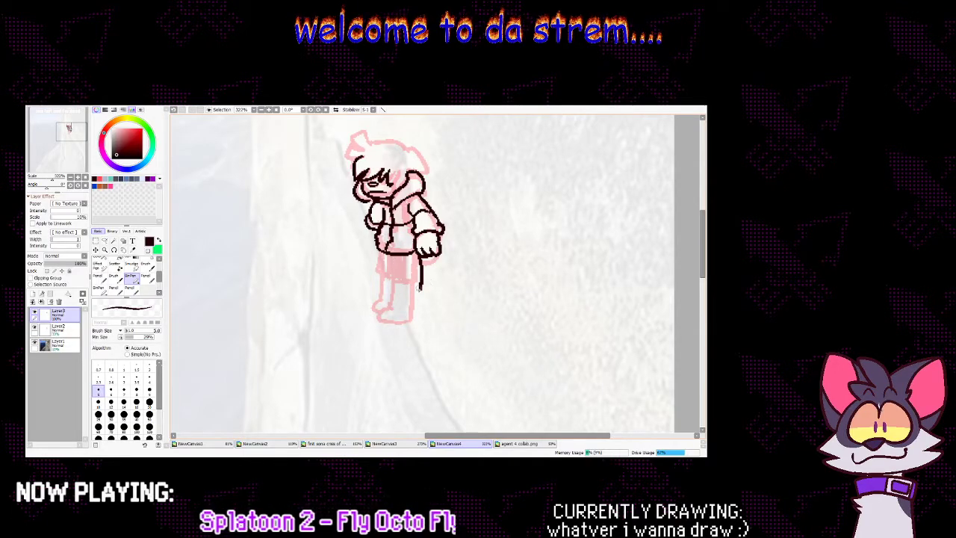
pyautogui.hotkey('ctrl', 'z')
pyautogui.moveTo(410, 278)
pyautogui.mouseDown()
pyautogui.moveTo(424, 263)
pyautogui.moveTo(420, 253)
pyautogui.moveTo(419, 278)
pyautogui.moveTo(388, 338)
pyautogui.moveTo(409, 341)
pyautogui.mouseUp()
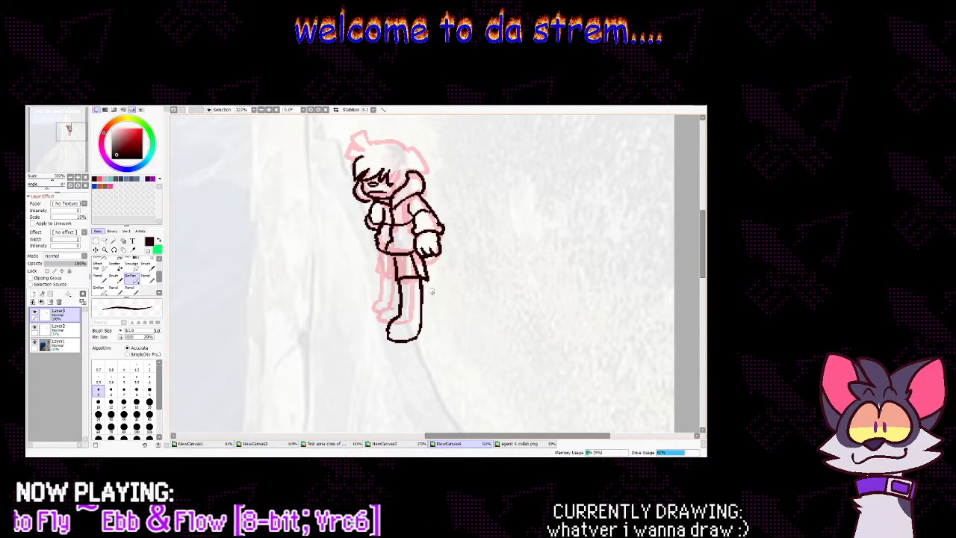
# Undo the foot and the back of the near leg, and redraw them with a larger round foot
pyautogui.hotkey('ctrl', 'z')
pyautogui.hotkey('ctrl', 'z')
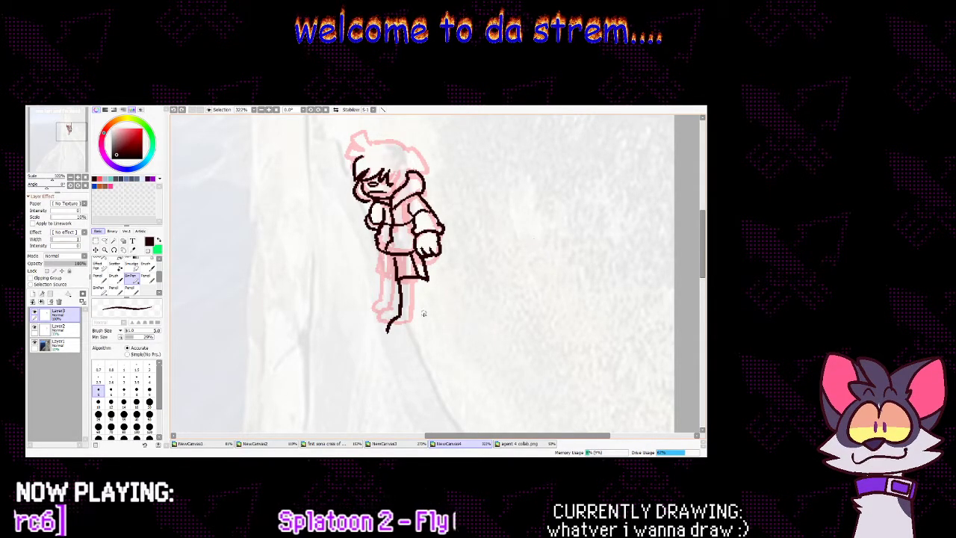
pyautogui.moveTo(395, 319)
pyautogui.mouseDown()
pyautogui.moveTo(392, 345)
pyautogui.moveTo(422, 341)
pyautogui.moveTo(417, 289)
pyautogui.moveTo(419, 302)
pyautogui.mouseUp()
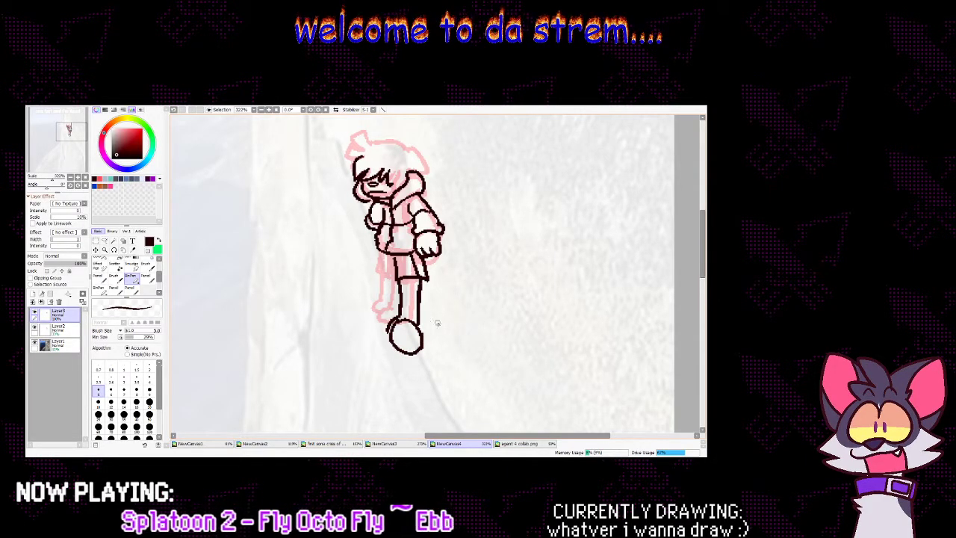
# Undo the inked near leg and round foot below the shorts
pyautogui.hotkey('ctrl', 'z')
pyautogui.hotkey('ctrl', 'z')
pyautogui.hotkey('ctrl', 'z')
pyautogui.hotkey('ctrl', 'z')
pyautogui.click(148, 250)
pyautogui.hotkey('ctrl', 'z')
pyautogui.hotkey('ctrl', 'z')
pyautogui.hotkey('ctrl', 'z')
pyautogui.hotkey('ctrl', 'z')
pyautogui.hotkey('ctrl', 'z')
pyautogui.hotkey('ctrl', 'z')
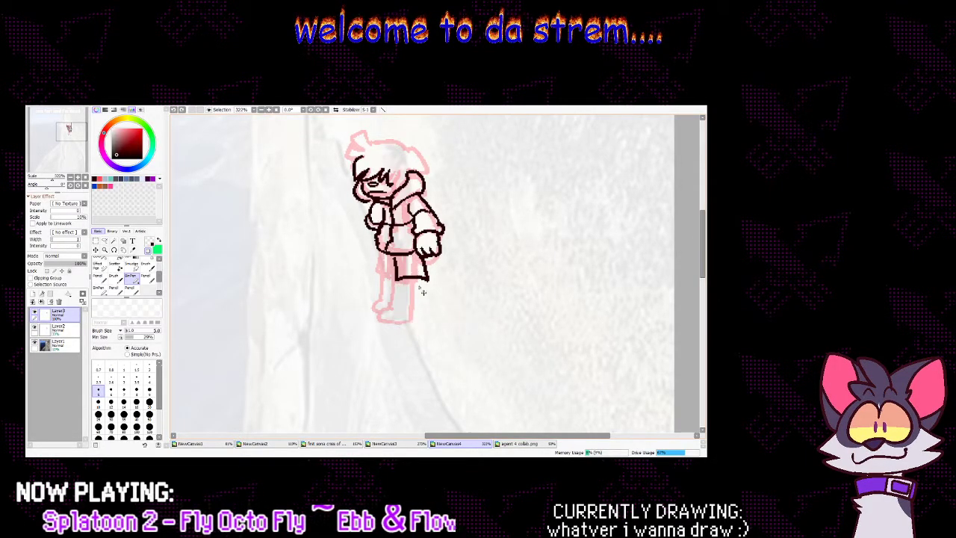
# Replace the inked shorts with side-striped ones beneath the jacket and ink the near leg down to a rounded shoe
pyautogui.press('e')
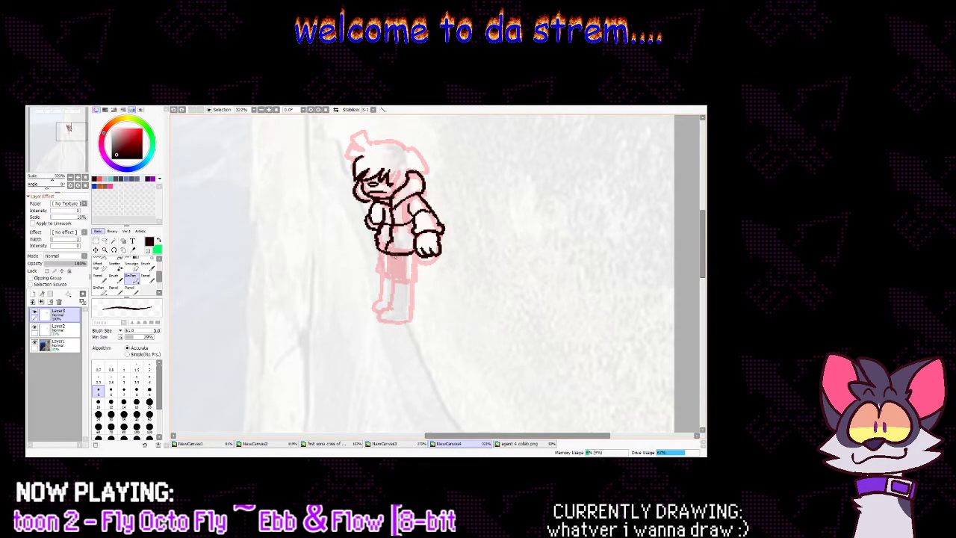
pyautogui.moveTo(390, 261)
pyautogui.mouseDown()
pyautogui.moveTo(390, 288)
pyautogui.moveTo(415, 291)
pyautogui.moveTo(422, 263)
pyautogui.mouseUp()
pyautogui.hotkey('ctrl', 'z')
pyautogui.moveTo(374, 241)
pyautogui.mouseDown()
pyautogui.moveTo(379, 270)
pyautogui.moveTo(385, 259)
pyautogui.moveTo(405, 270)
pyautogui.moveTo(406, 257)
pyautogui.moveTo(407, 287)
pyautogui.mouseUp()
pyautogui.hotkey('ctrl', 'z')
pyautogui.moveTo(409, 255)
pyautogui.mouseDown()
pyautogui.moveTo(396, 329)
pyautogui.moveTo(411, 320)
pyautogui.moveTo(395, 289)
pyautogui.mouseUp()
pyautogui.moveTo(412, 324); pyautogui.dragTo(414, 289)
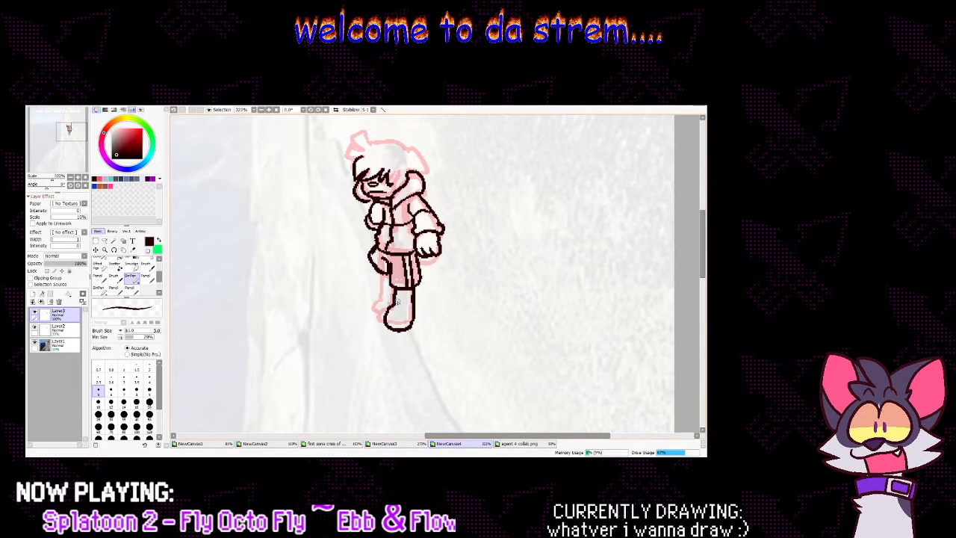
# Add the sole, ankle opening and toe-cap line to the near shoe and clean up its stray ink
pyautogui.moveTo(406, 294); pyautogui.dragTo(408, 336)
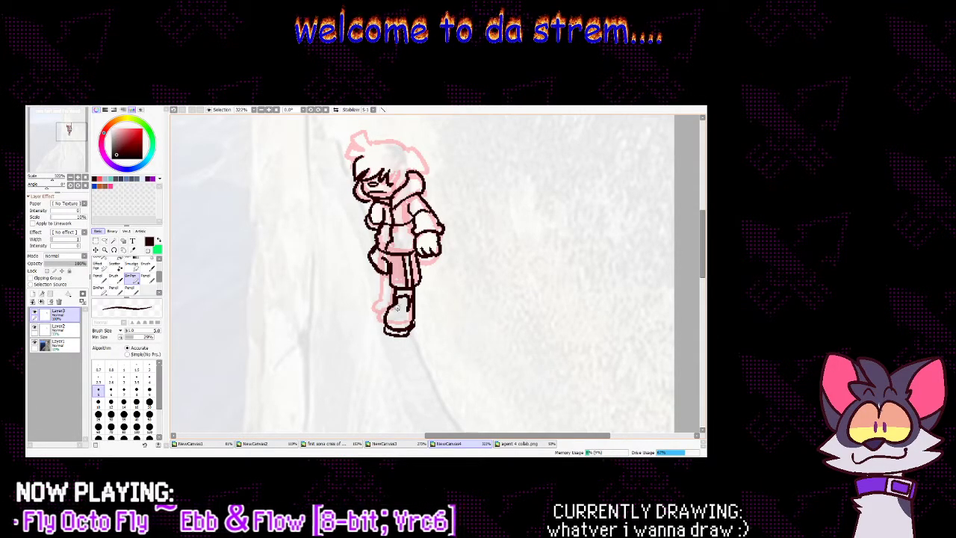
pyautogui.moveTo(400, 303); pyautogui.dragTo(413, 311)
pyautogui.hotkey('ctrl', 'z')
pyautogui.hotkey('ctrl', 'z')
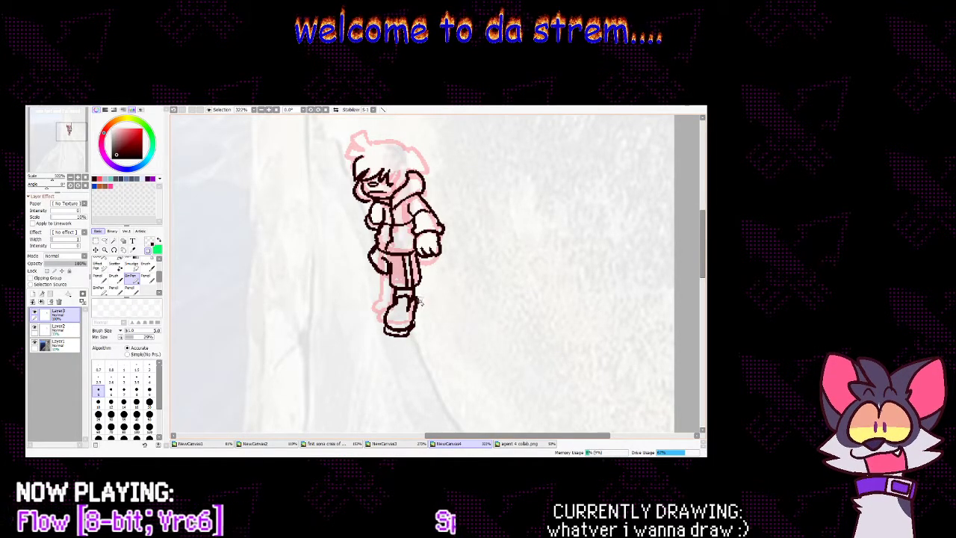
pyautogui.click(149, 250)
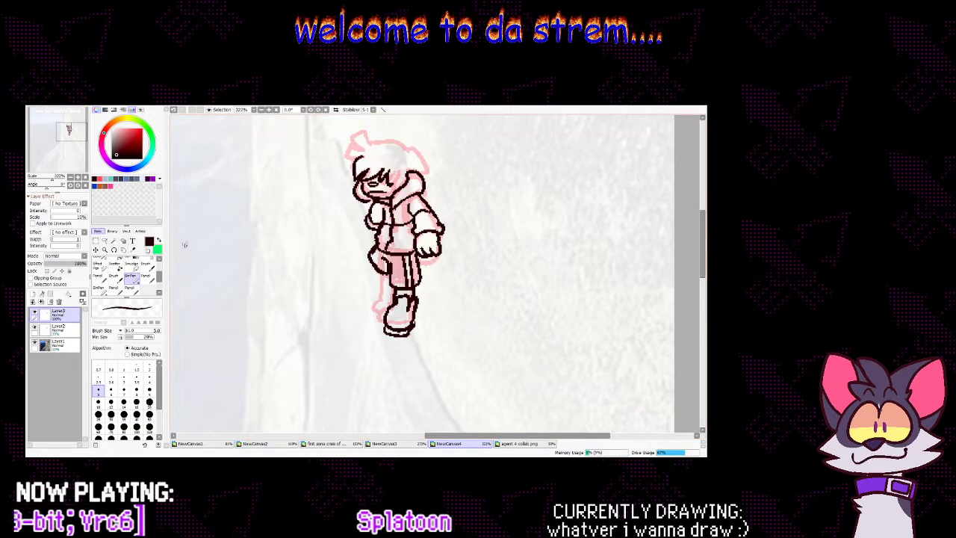
pyautogui.moveTo(391, 308); pyautogui.dragTo(412, 319)
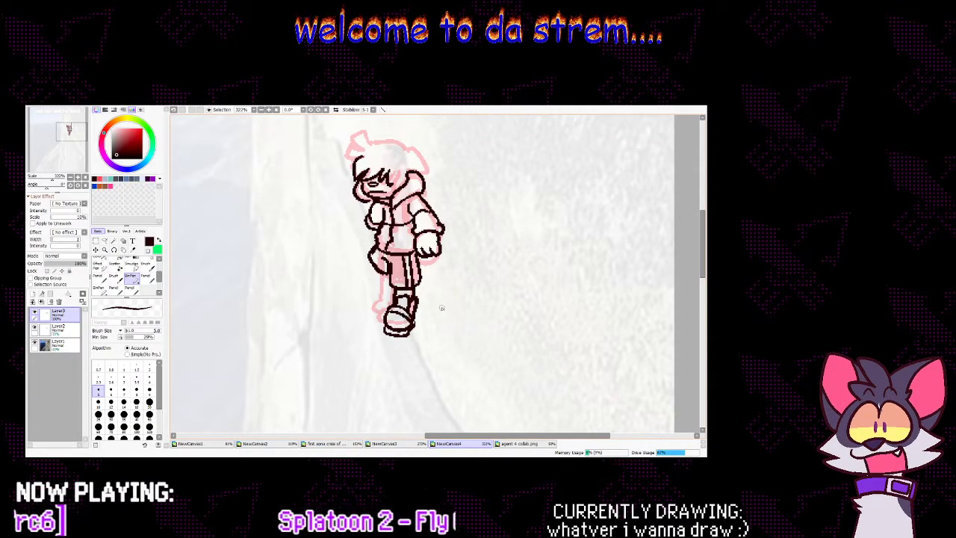
# Ink the far leg bent and raised in front of the body, ending in a rounded shoe
pyautogui.moveTo(360, 273)
pyautogui.mouseDown()
pyautogui.moveTo(358, 294)
pyautogui.moveTo(382, 297)
pyautogui.moveTo(362, 270)
pyautogui.moveTo(370, 272)
pyautogui.mouseUp()
pyautogui.hotkey('ctrl', 'z')
pyautogui.moveTo(367, 270)
pyautogui.mouseDown()
pyautogui.moveTo(382, 274)
pyautogui.moveTo(380, 297)
pyautogui.mouseUp()
pyautogui.hotkey('ctrl', 'z')
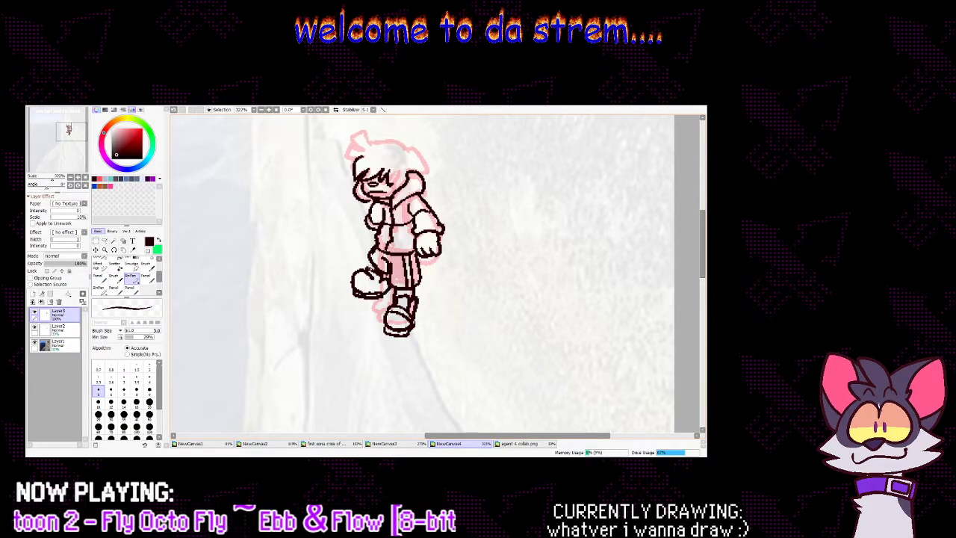
# Ink the spiky hair tuft on top of the head and the rounded lock at the side of the face
pyautogui.moveTo(372, 141)
pyautogui.mouseDown()
pyautogui.moveTo(360, 136)
pyautogui.moveTo(348, 146)
pyautogui.moveTo(409, 175)
pyautogui.moveTo(417, 192)
pyautogui.moveTo(397, 188)
pyautogui.moveTo(405, 176)
pyautogui.mouseUp()
pyautogui.hotkey('ctrl', 'z')
pyautogui.hotkey('ctrl', 'z')
pyautogui.press('-')
pyautogui.press('c')
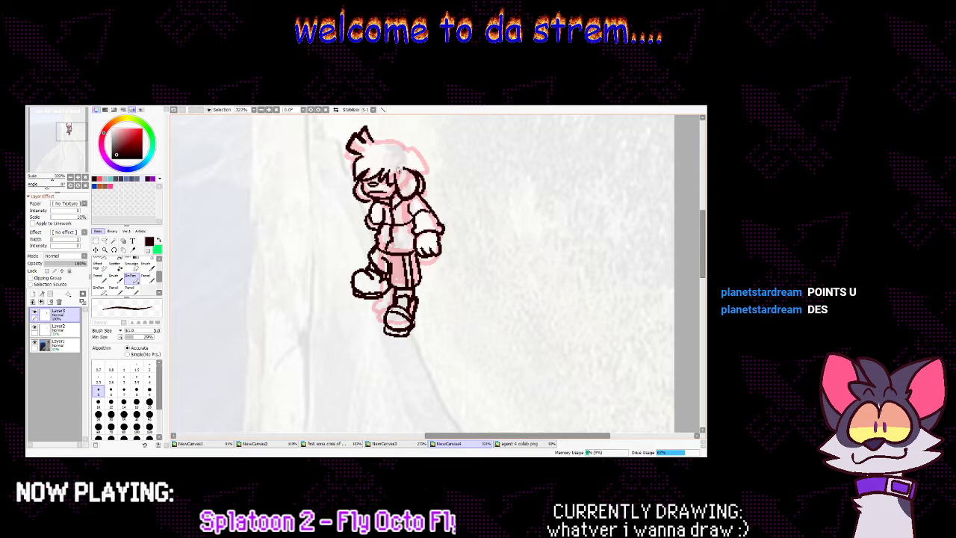
# Ink the crown and back of the hair from the tuft down to the side lock, adding a small arc behind the crown
pyautogui.moveTo(377, 143)
pyautogui.mouseDown()
pyautogui.moveTo(401, 147)
pyautogui.moveTo(418, 158)
pyautogui.moveTo(375, 144)
pyautogui.moveTo(423, 167)
pyautogui.mouseUp()
pyautogui.hotkey('ctrl', 'z')
pyautogui.hotkey('ctrl', 'z')
pyautogui.hotkey('ctrl', 'z')
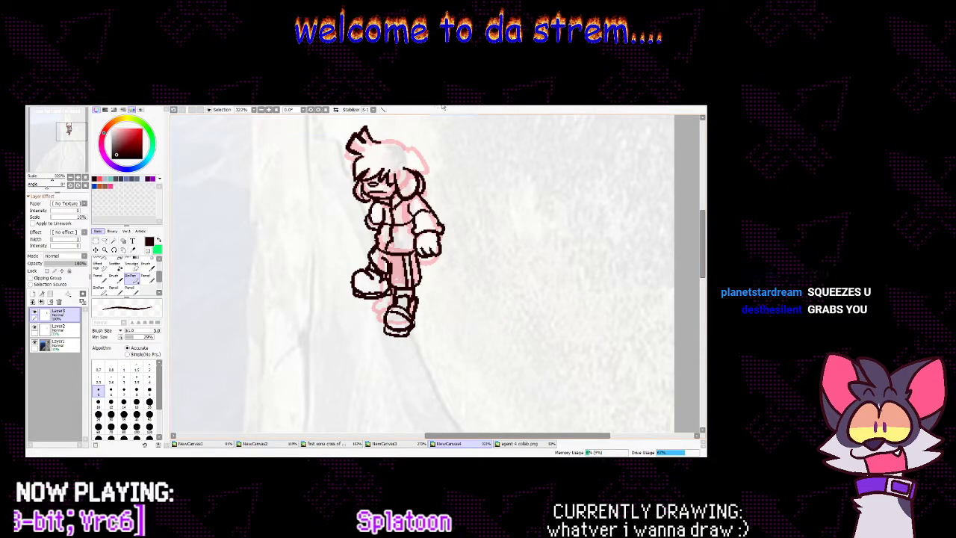
pyautogui.moveTo(378, 141)
pyautogui.mouseDown()
pyautogui.moveTo(404, 150)
pyautogui.moveTo(424, 184)
pyautogui.mouseUp()
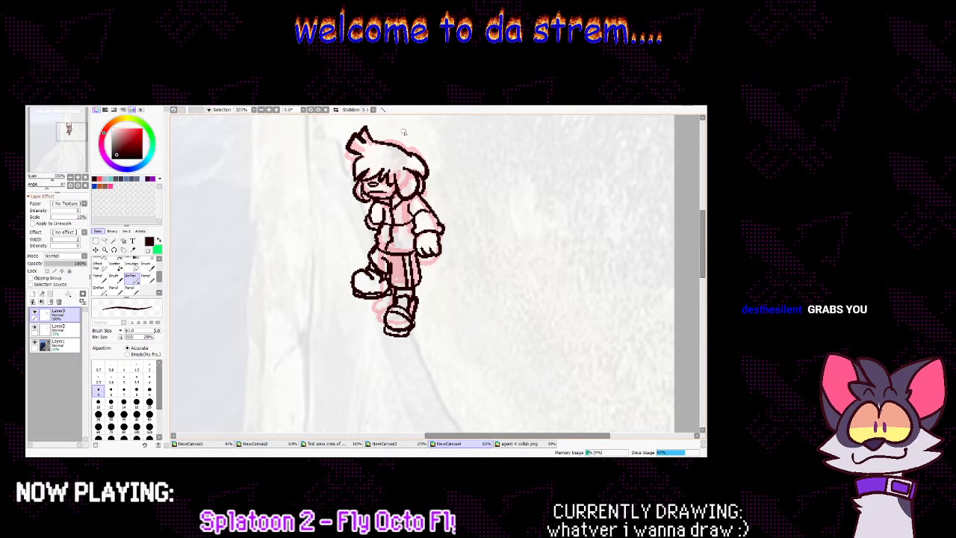
pyautogui.hotkey('ctrl', 'z')
pyautogui.moveTo(376, 141)
pyautogui.mouseDown()
pyautogui.moveTo(405, 153)
pyautogui.moveTo(402, 144)
pyautogui.mouseUp()
pyautogui.hotkey('ctrl', 'z')
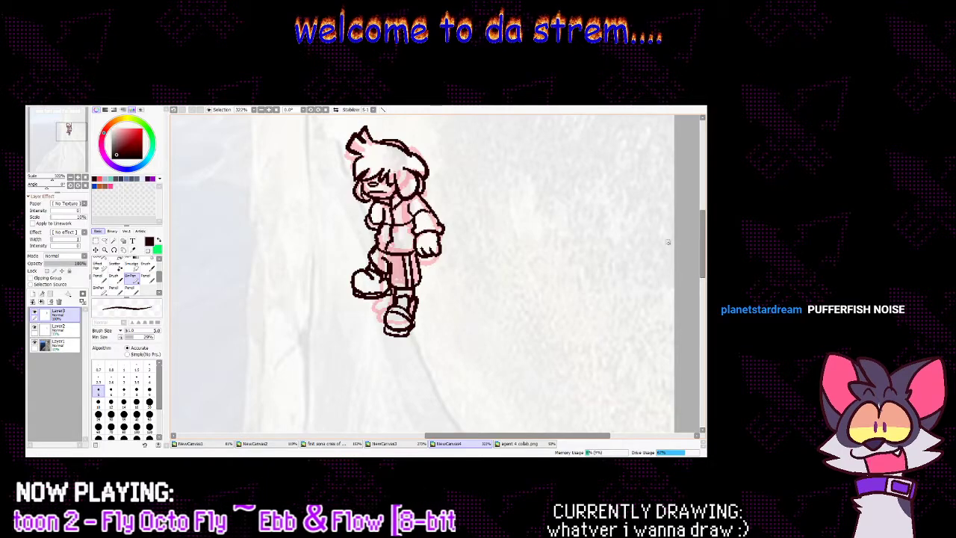
# Add line details to the raised shoe and jacket collar, and draw a pointed shape behind the near shoulder
pyautogui.scroll(3, 688, 276)
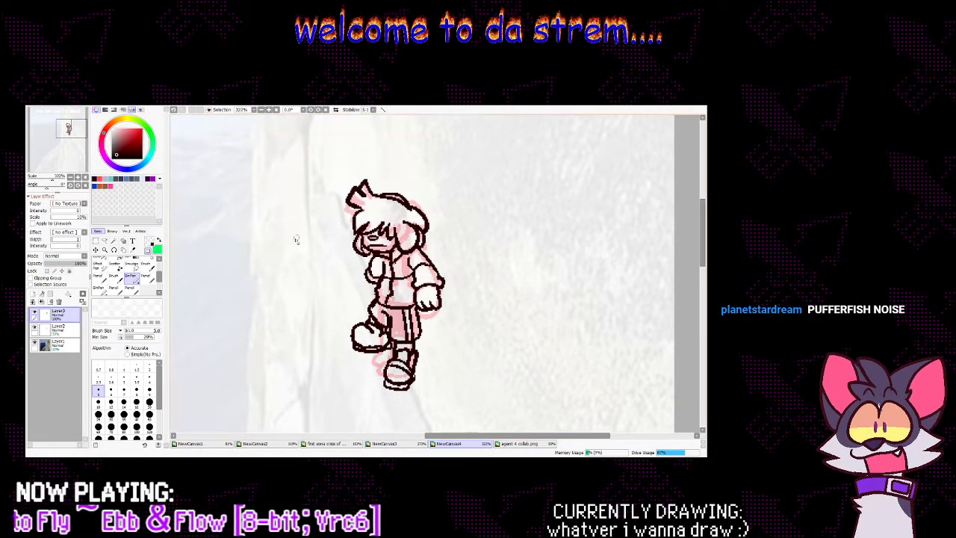
pyautogui.press('x')
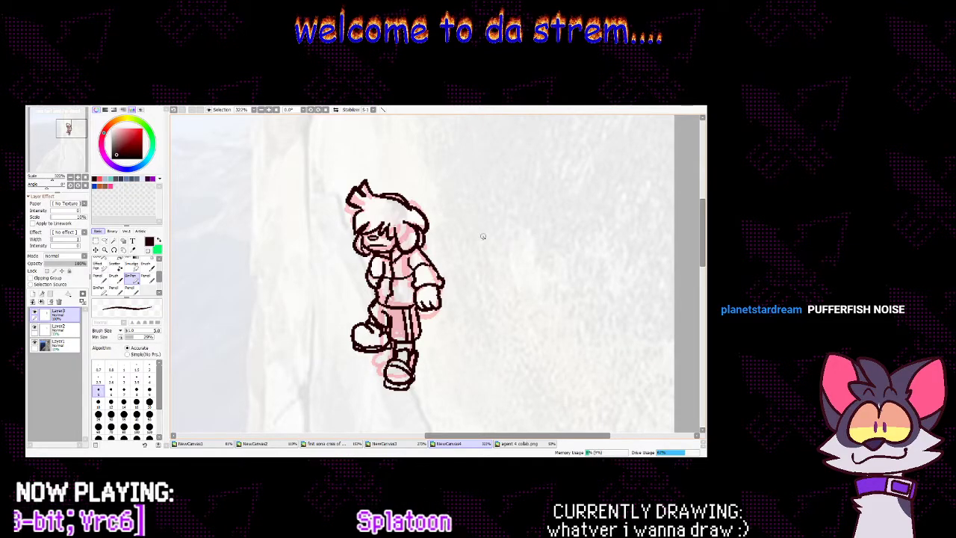
pyautogui.moveTo(372, 331); pyautogui.dragTo(383, 346)
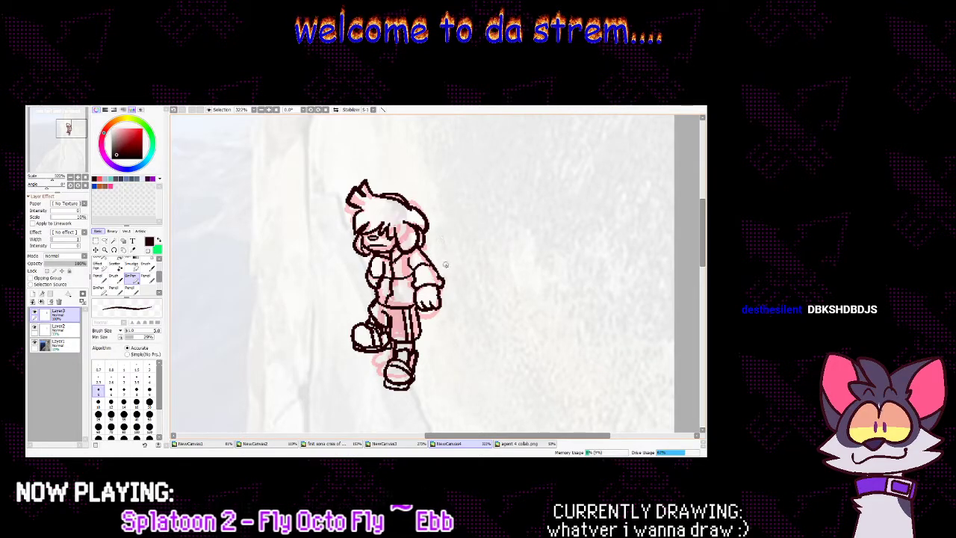
pyautogui.moveTo(404, 258)
pyautogui.mouseDown()
pyautogui.moveTo(413, 278)
pyautogui.moveTo(381, 276)
pyautogui.mouseUp()
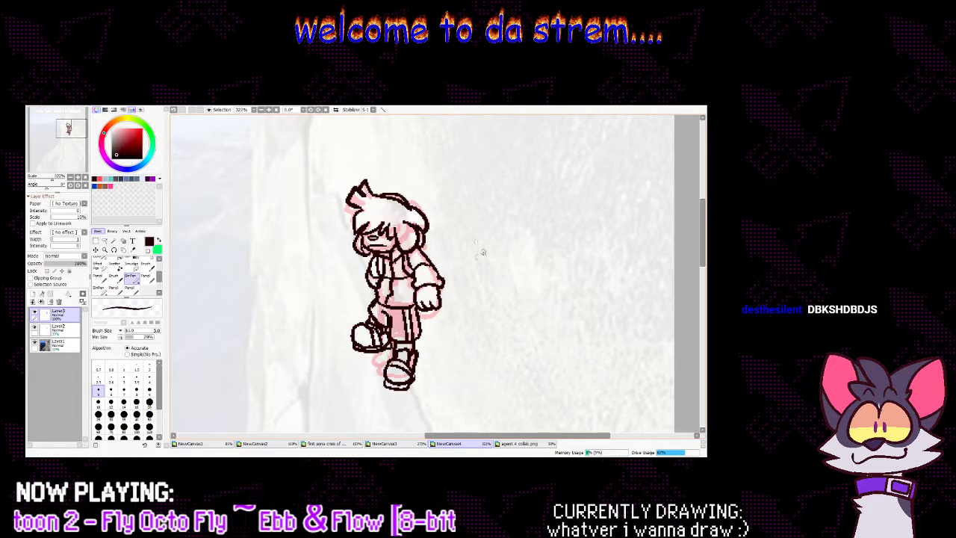
pyautogui.moveTo(420, 243); pyautogui.dragTo(448, 269)
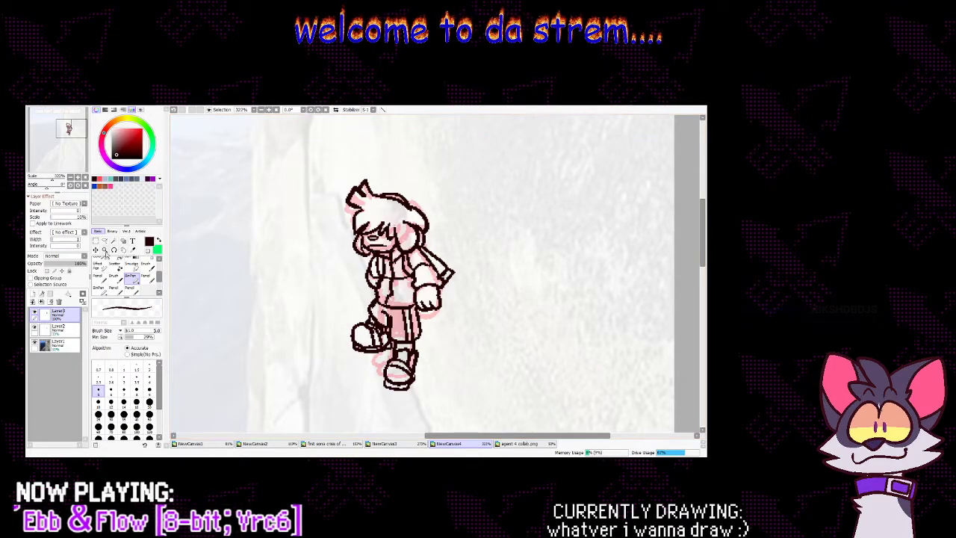
# Clean up the line art and hide the red sketch on Layer2
pyautogui.hotkey('ctrl', 'space')
pyautogui.click(129, 277)
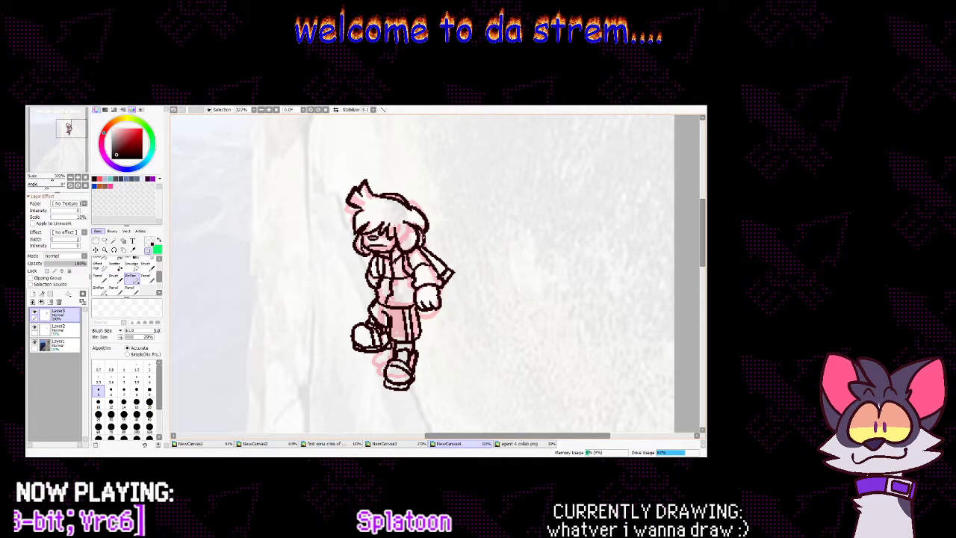
pyautogui.click(147, 252)
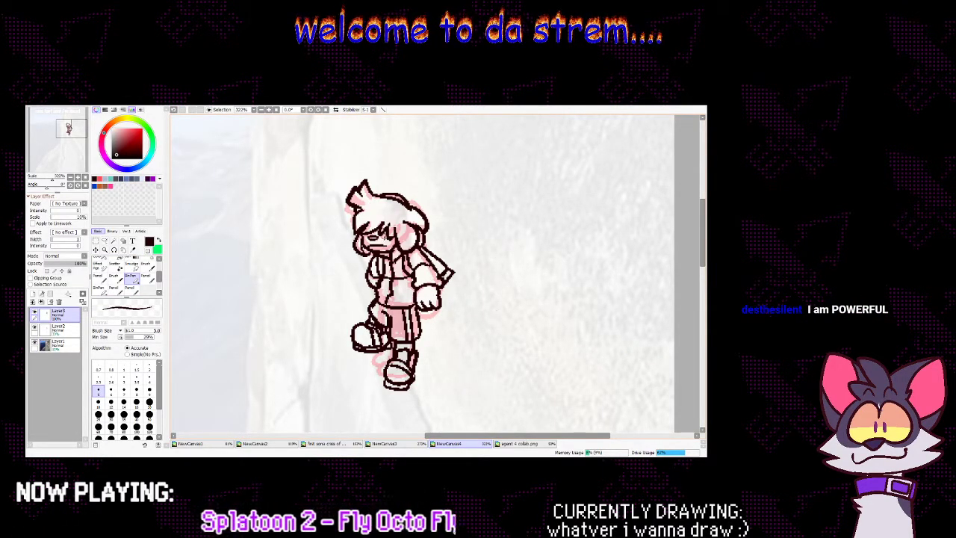
pyautogui.click(104, 250)
pyautogui.moveTo(495, 271); pyautogui.dragTo(481, 273)
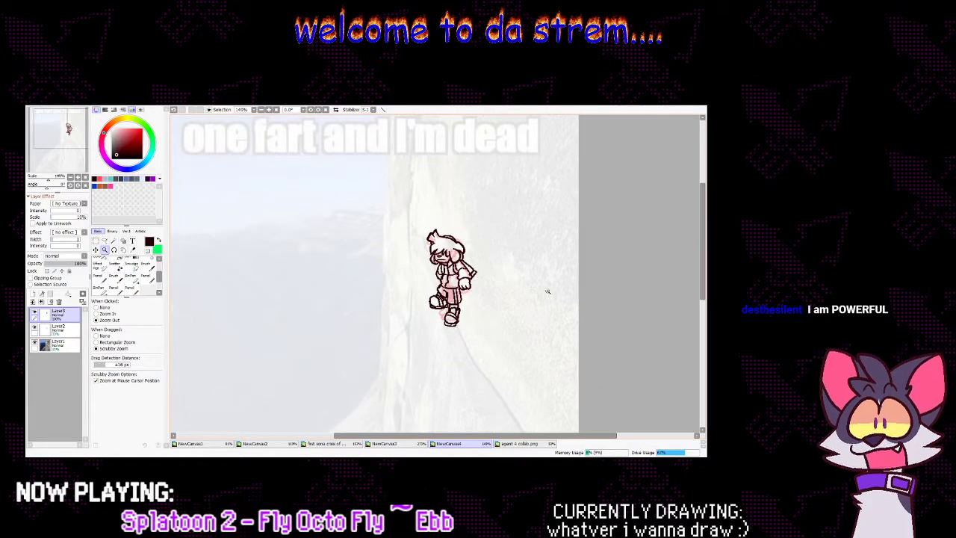
pyautogui.moveTo(567, 309)
pyautogui.mouseDown()
pyautogui.moveTo(550, 307)
pyautogui.moveTo(570, 306)
pyautogui.mouseUp()
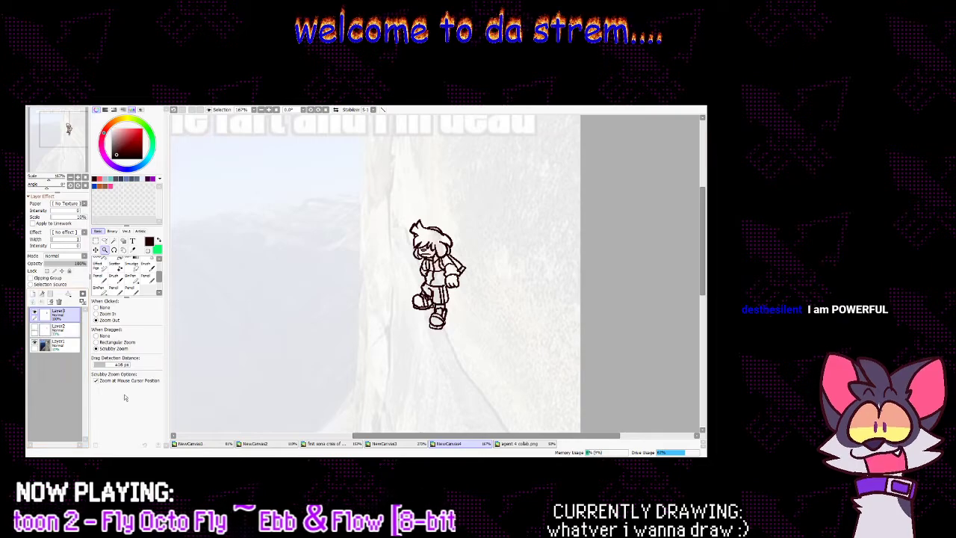
# Sample the yellow hair colour from agent 4 collab.png and activate the Bucket tool back on NewCanvas4
pyautogui.click(516, 444)
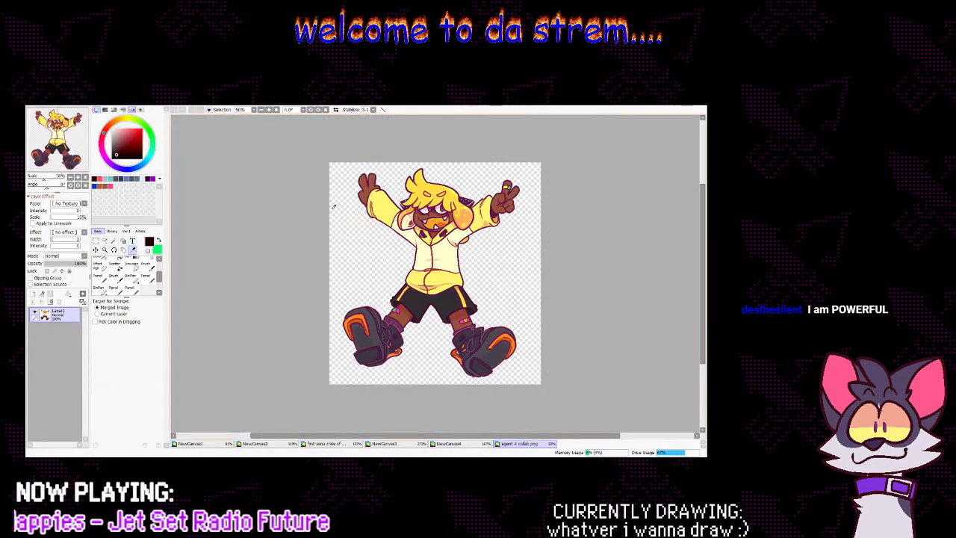
pyautogui.click(470, 445)
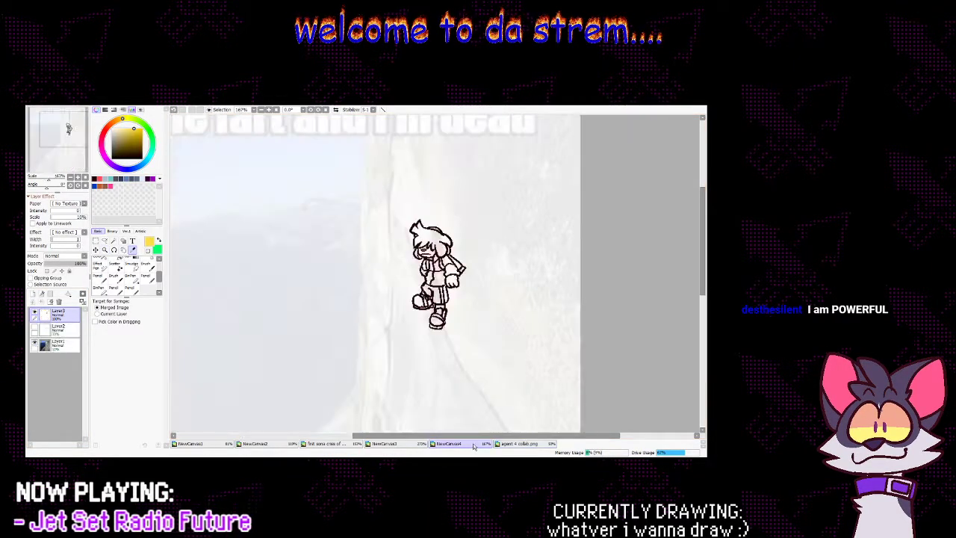
pyautogui.click(121, 258)
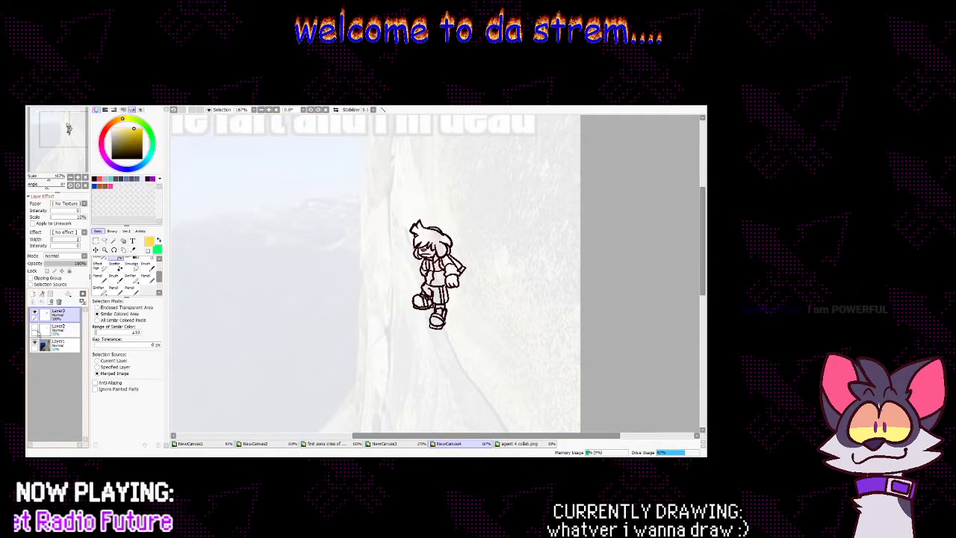
# Hide the photo on Layer1 and add a new layer between Layer2 and the line art
pyautogui.click(35, 343)
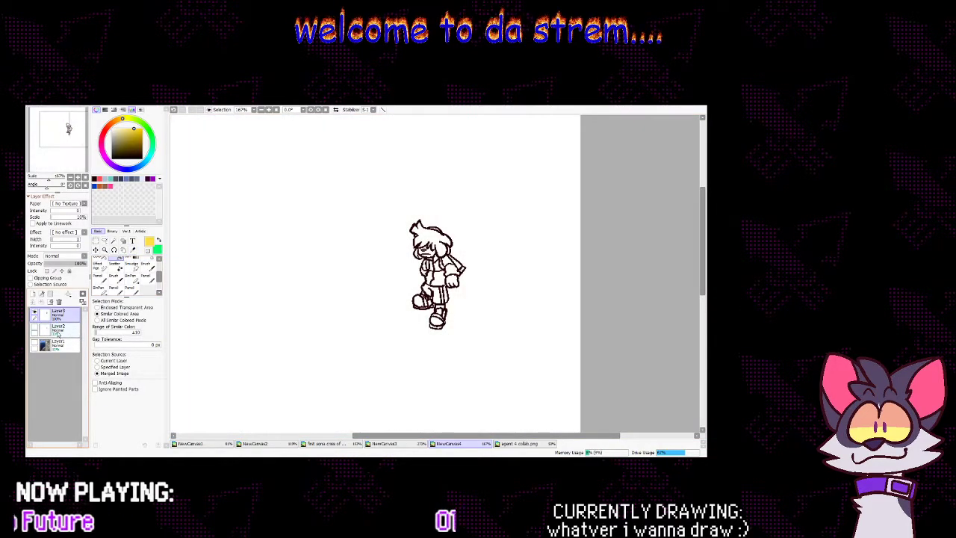
pyautogui.click(56, 331)
pyautogui.click(32, 294)
# Fill the character's hair and side locks with the sampled yellow, touching up gaps near the crown with the pen
pyautogui.click(106, 250)
pyautogui.moveTo(457, 275); pyautogui.dragTo(482, 283)
pyautogui.click(119, 260)
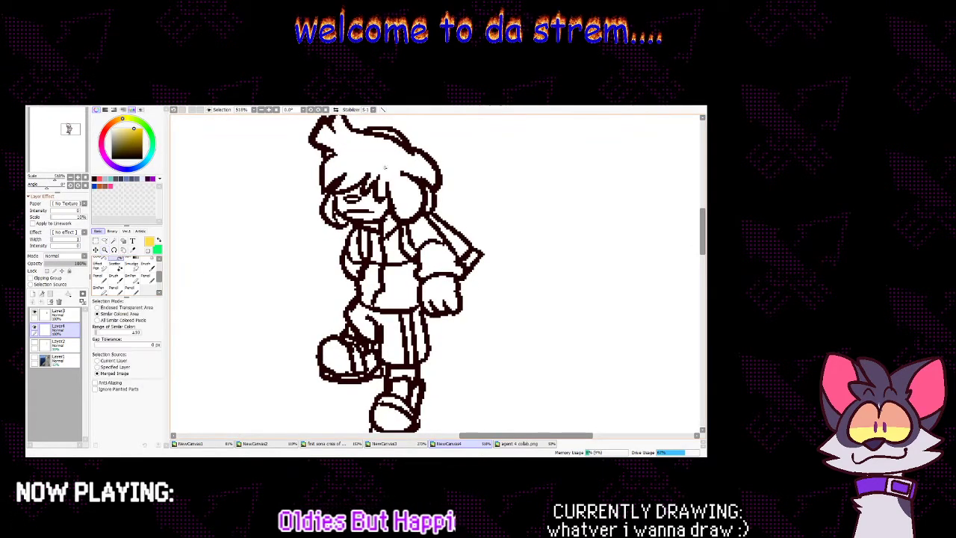
pyautogui.click(375, 160)
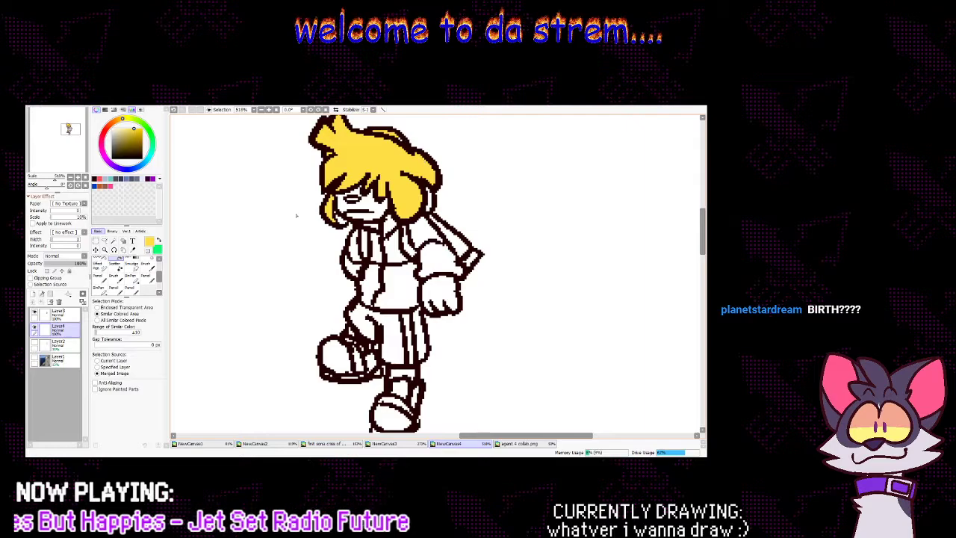
pyautogui.click(132, 279)
pyautogui.moveTo(399, 138); pyautogui.dragTo(404, 146)
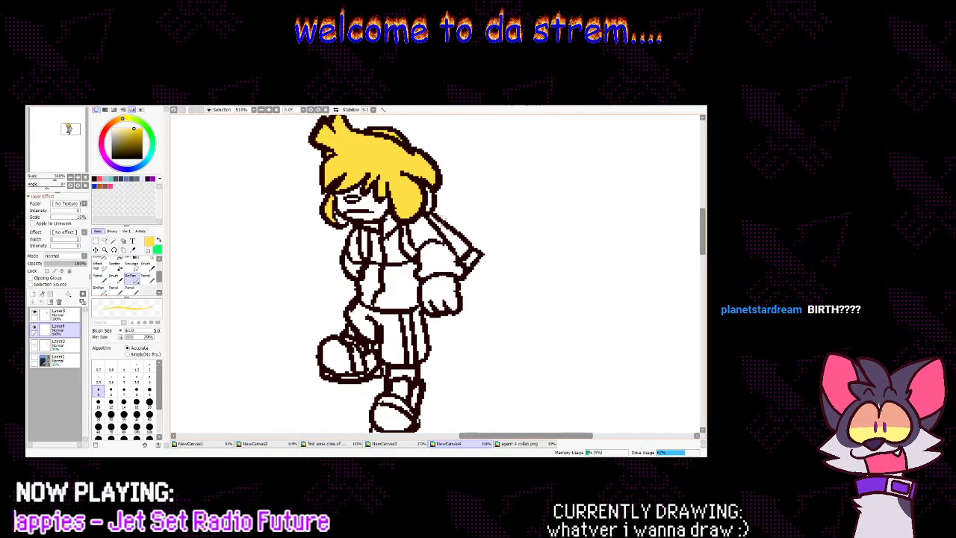
# Sample the orange from the side lock in agent 4 collab.png and paint it with spots onto the side locks and behind the crown
pyautogui.click(133, 251)
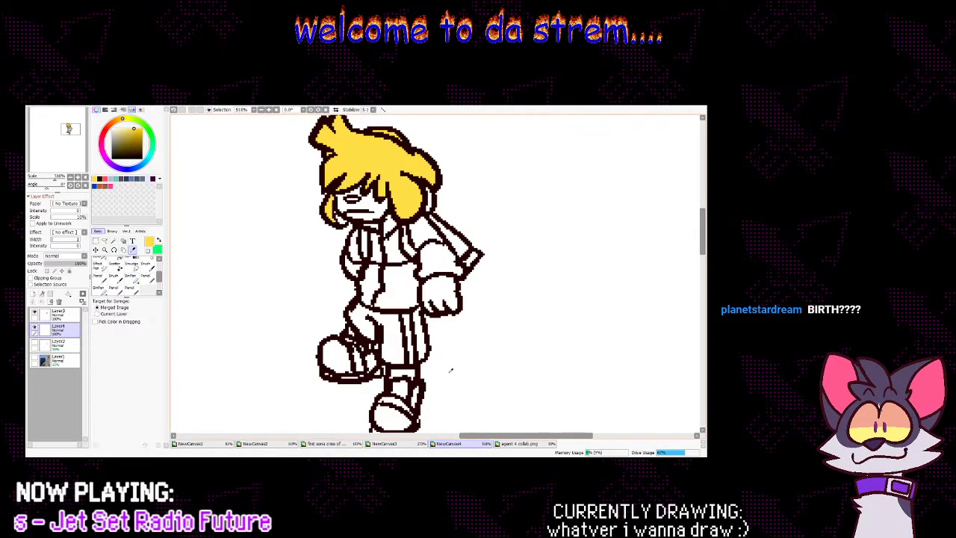
pyautogui.click(519, 444)
pyautogui.click(464, 218)
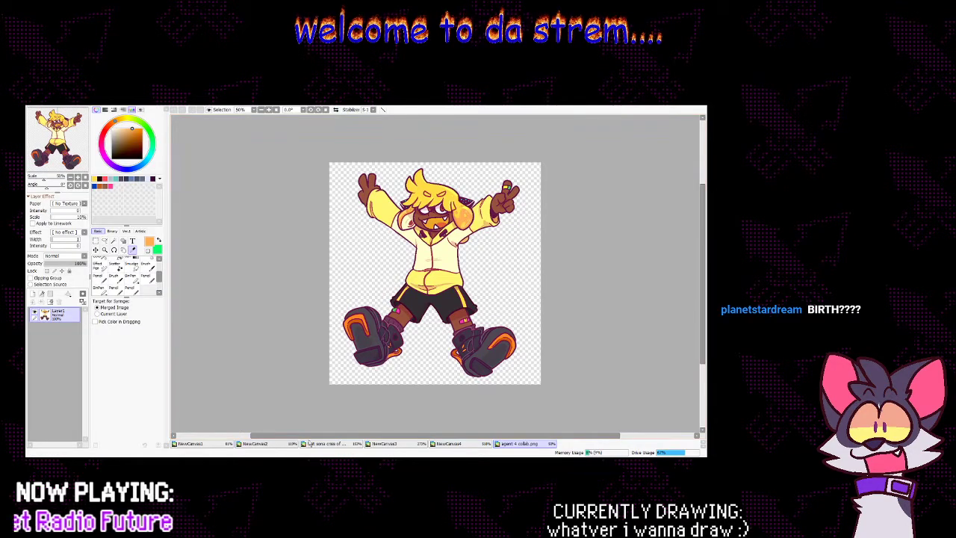
pyautogui.click(475, 446)
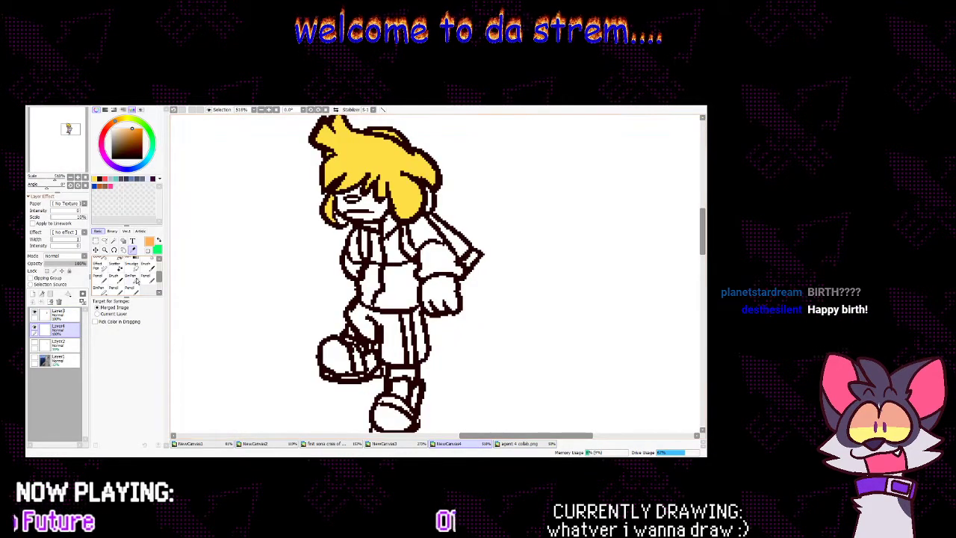
pyautogui.press('n')
pyautogui.moveTo(395, 201)
pyautogui.mouseDown()
pyautogui.moveTo(415, 192)
pyautogui.moveTo(403, 216)
pyautogui.moveTo(409, 180)
pyautogui.moveTo(431, 180)
pyautogui.mouseUp()
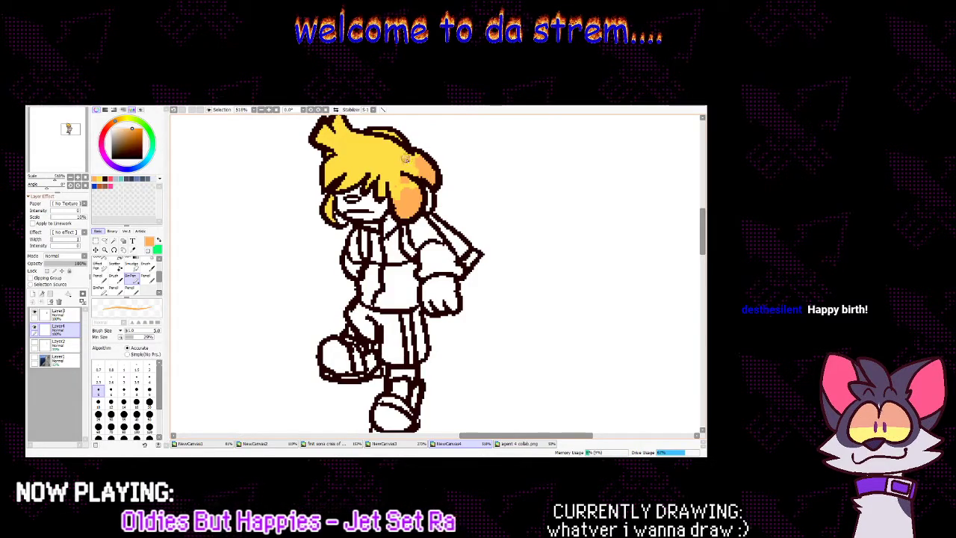
pyautogui.moveTo(329, 212)
pyautogui.mouseDown()
pyautogui.moveTo(327, 204)
pyautogui.moveTo(330, 218)
pyautogui.mouseUp()
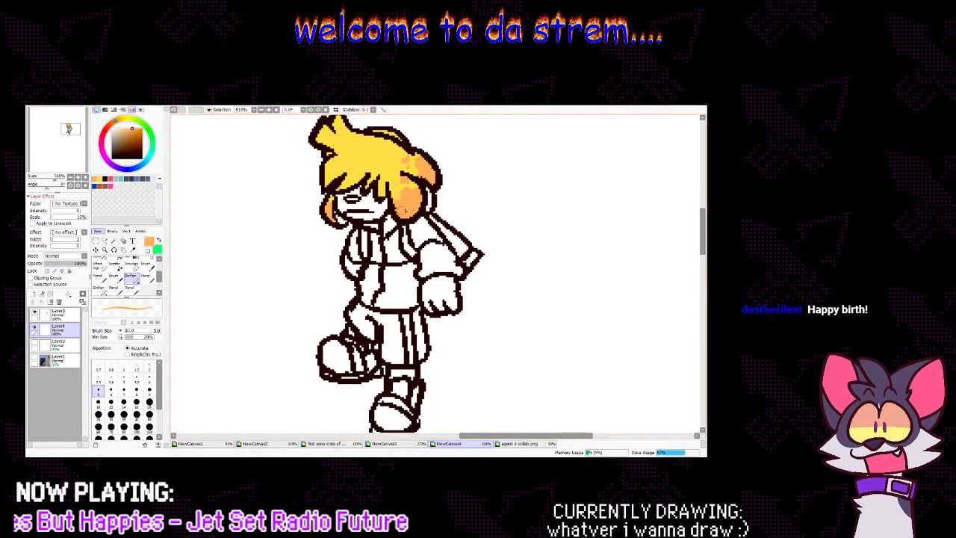
pyautogui.moveTo(376, 131); pyautogui.dragTo(398, 138)
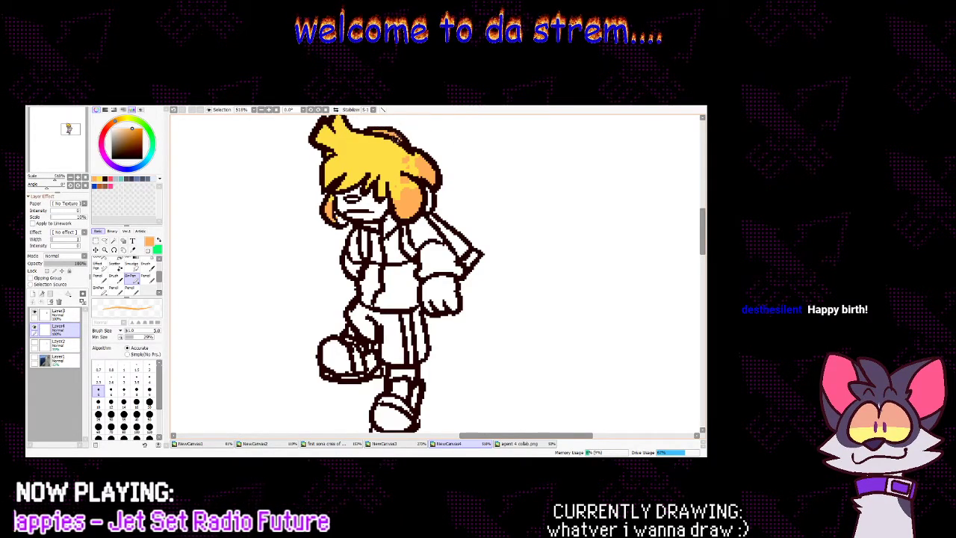
# Clean up the side locks with the pen in transparent colour, and re-sample their orange for the pen
pyautogui.click(148, 252)
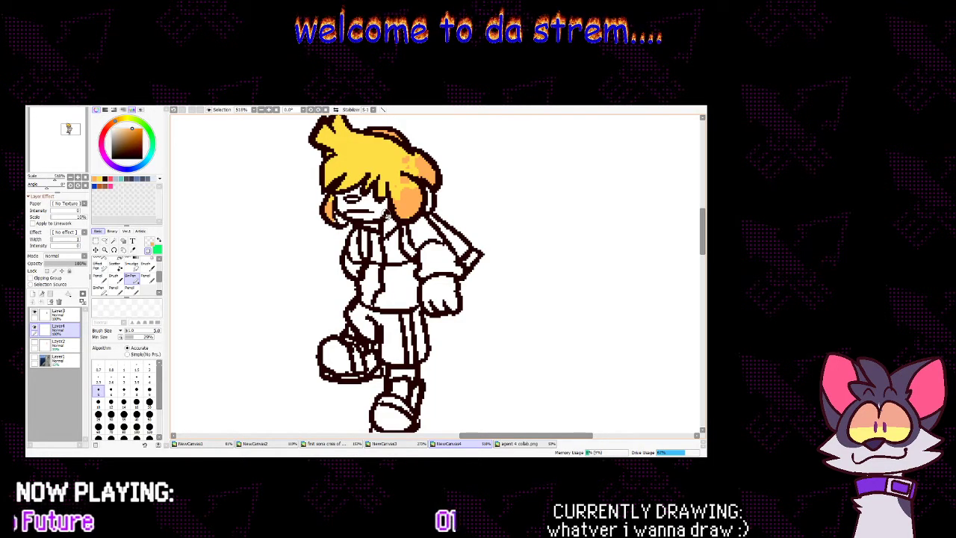
pyautogui.click(132, 249)
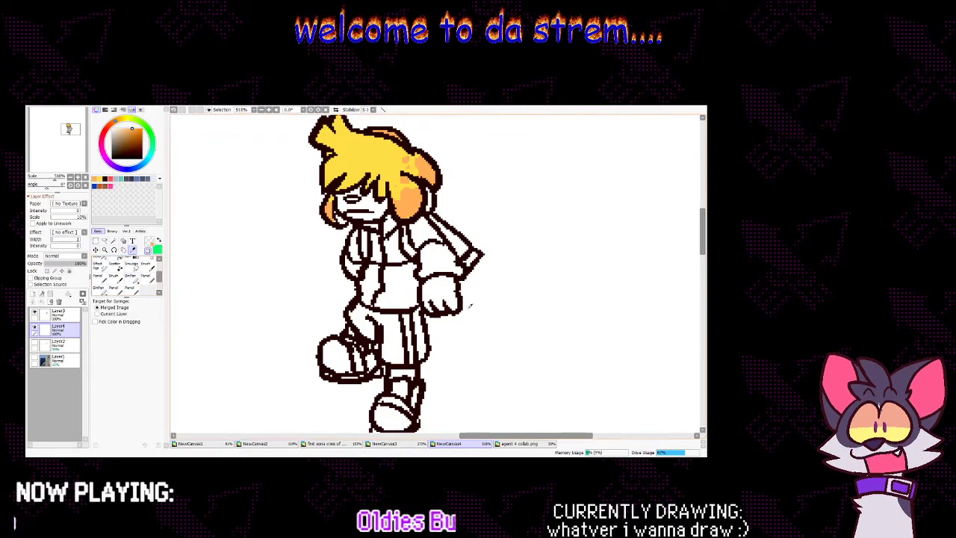
pyautogui.click(328, 207)
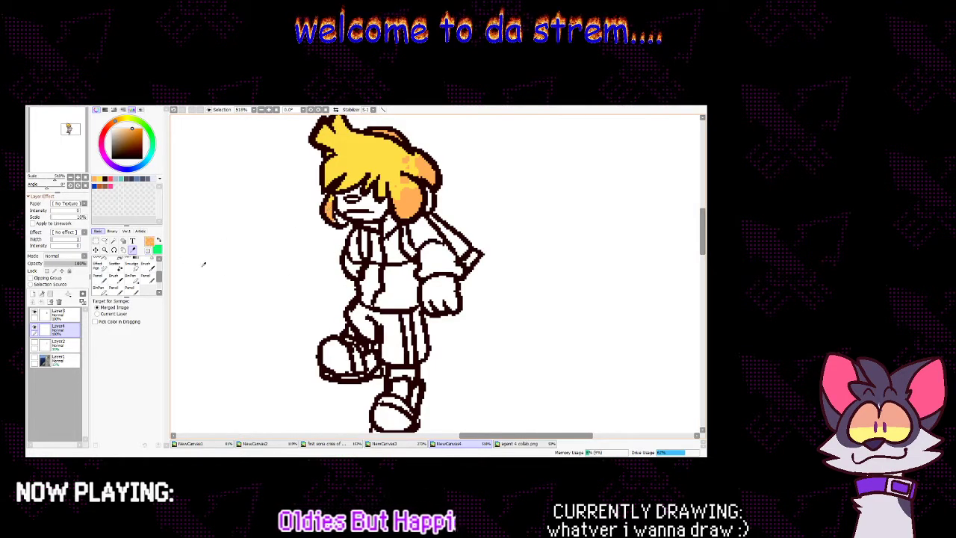
pyautogui.click(133, 278)
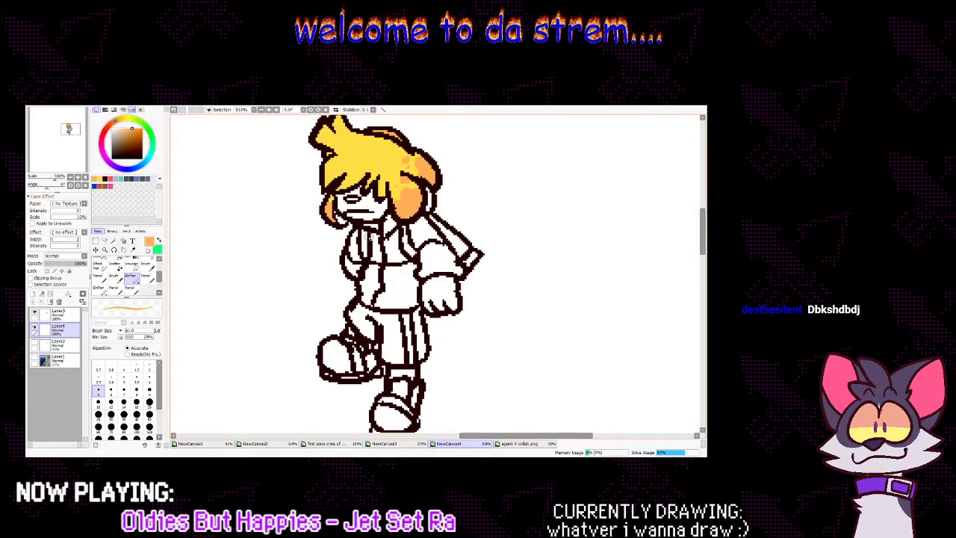
# Sample the brown skin colour from agent 4 collab.png and add a new layer beneath the hair layer on NewCanvas4
pyautogui.click(134, 251)
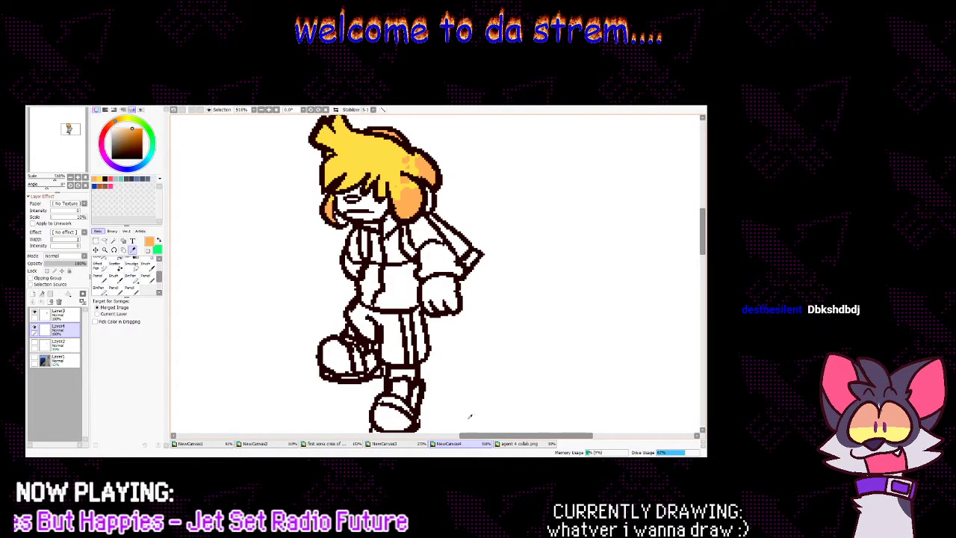
pyautogui.click(530, 445)
pyautogui.click(448, 218)
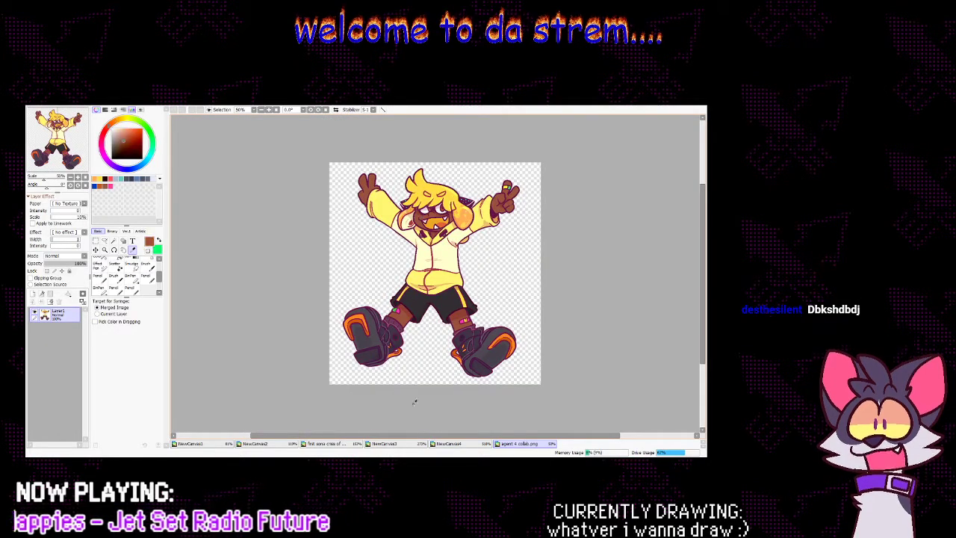
pyautogui.click(453, 443)
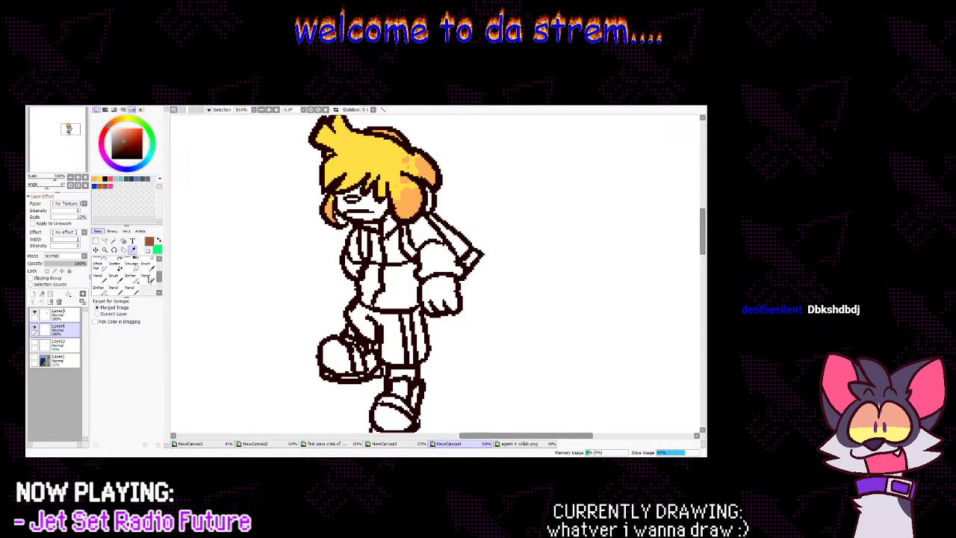
pyautogui.click(117, 260)
pyautogui.click(51, 346)
pyautogui.click(33, 295)
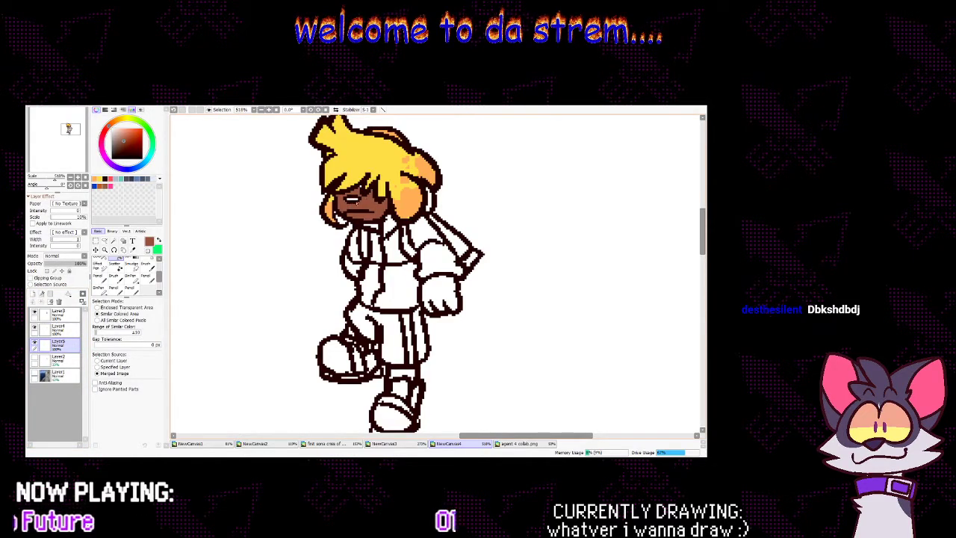
# Colour the face, eye, hands and legs with the sampled brown, touching up with the pen, and check the hair layer's visibility
pyautogui.click(131, 277)
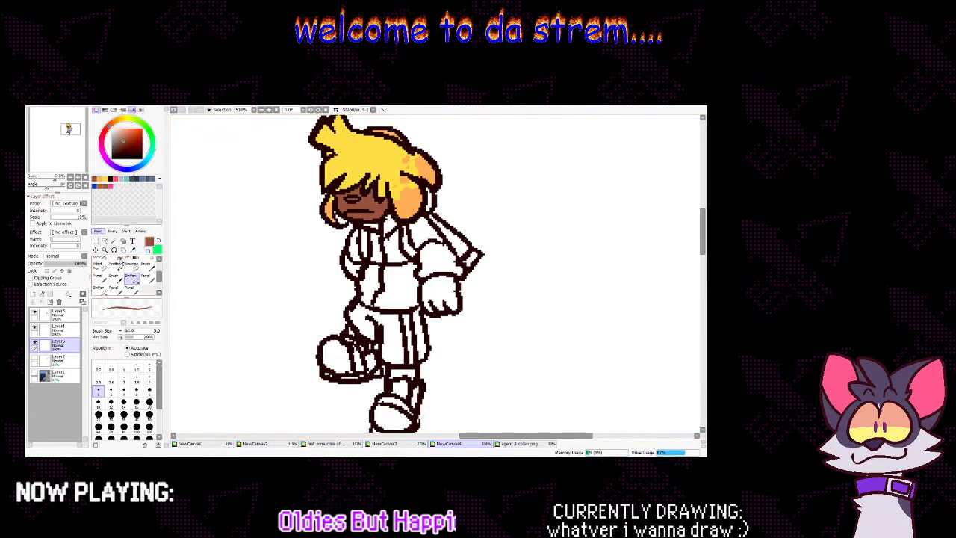
pyautogui.click(122, 259)
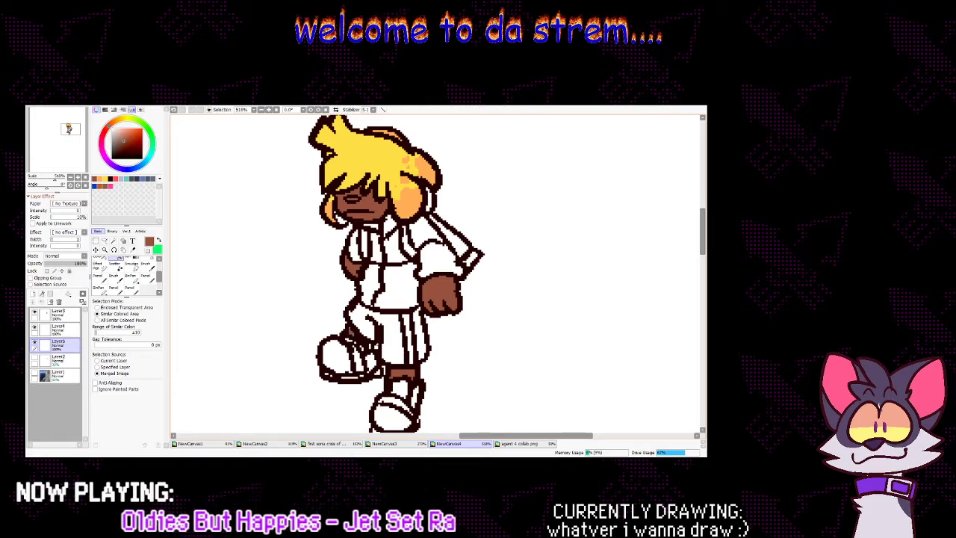
pyautogui.click(130, 275)
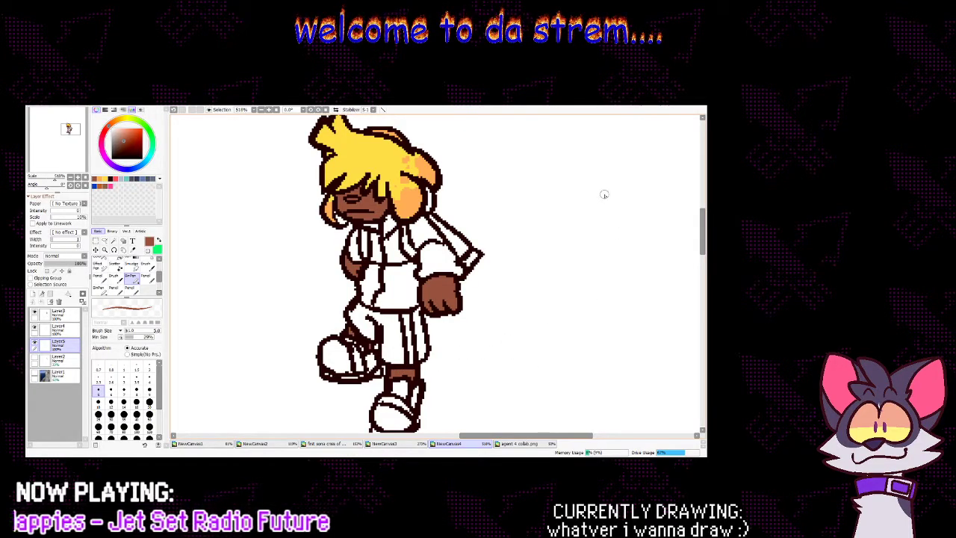
pyautogui.press('alt')
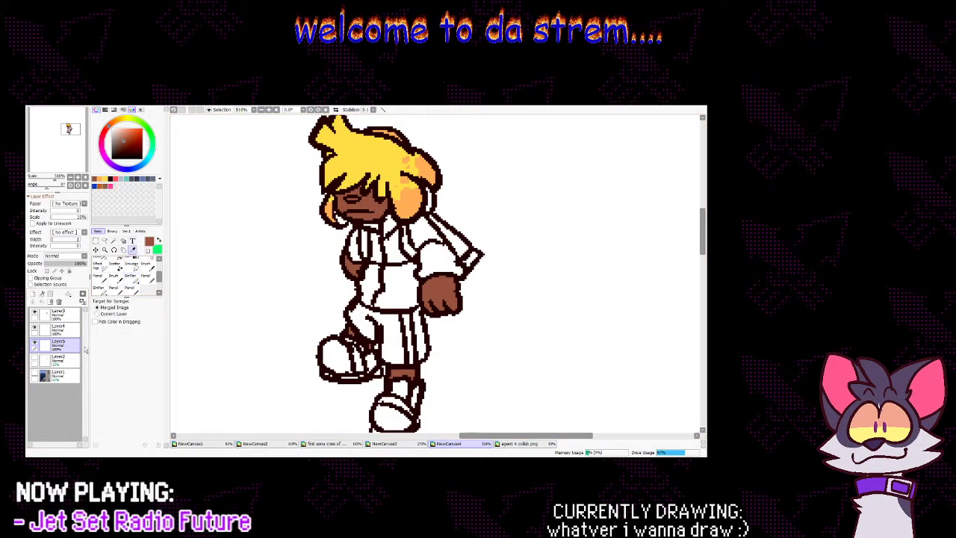
pyautogui.click(35, 328)
pyautogui.click(35, 328)
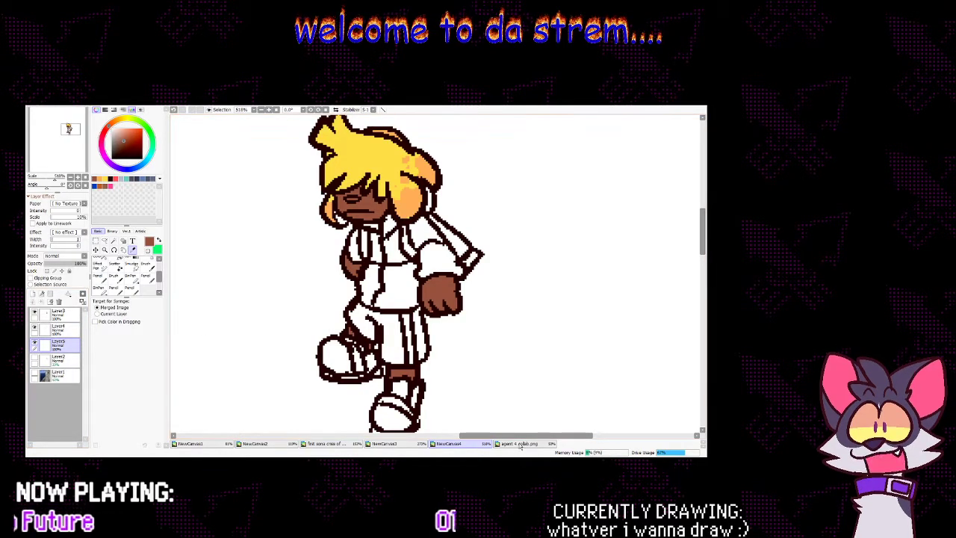
# Sample the jacket's pale cream from agent 4 collab.png and add a new layer above the skin layer on NewCanvas4
pyautogui.click(519, 443)
pyautogui.click(449, 444)
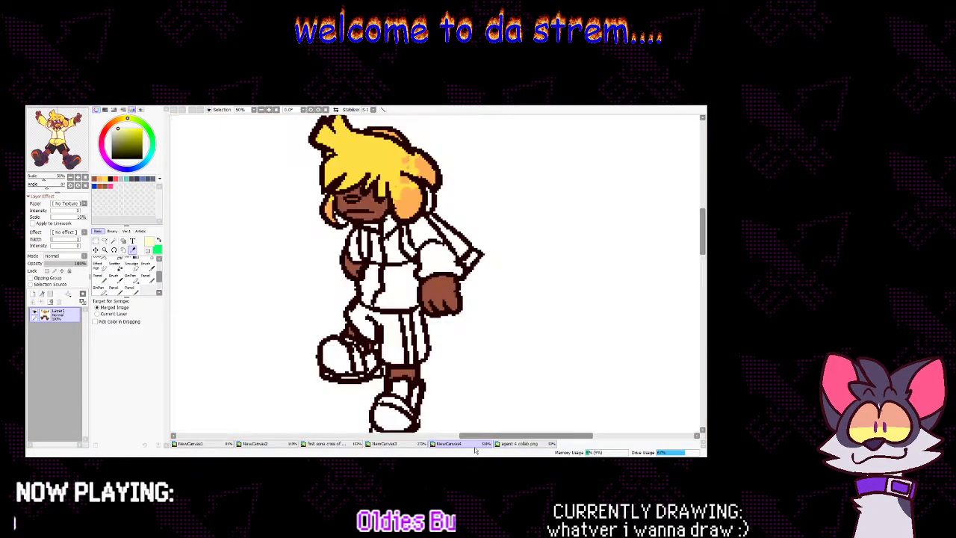
pyautogui.click(118, 258)
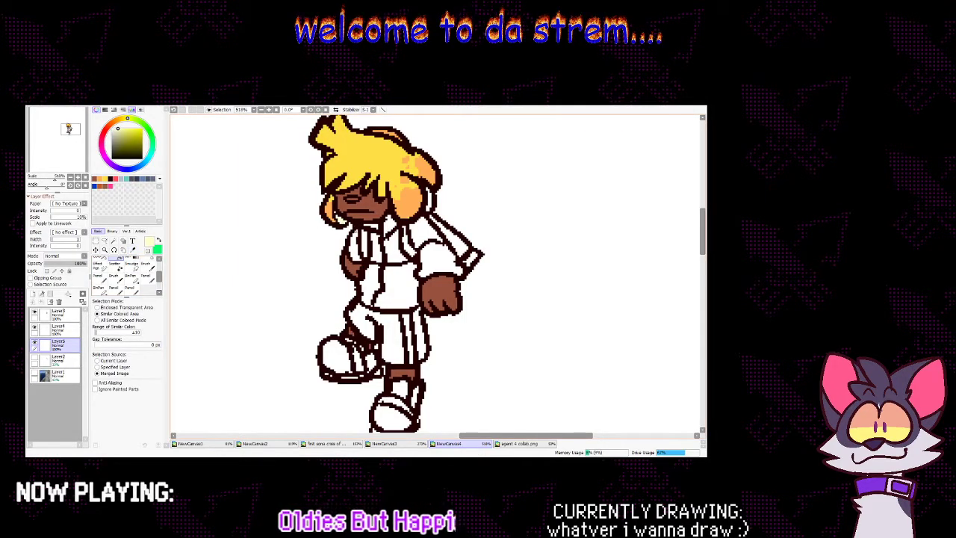
pyautogui.click(132, 277)
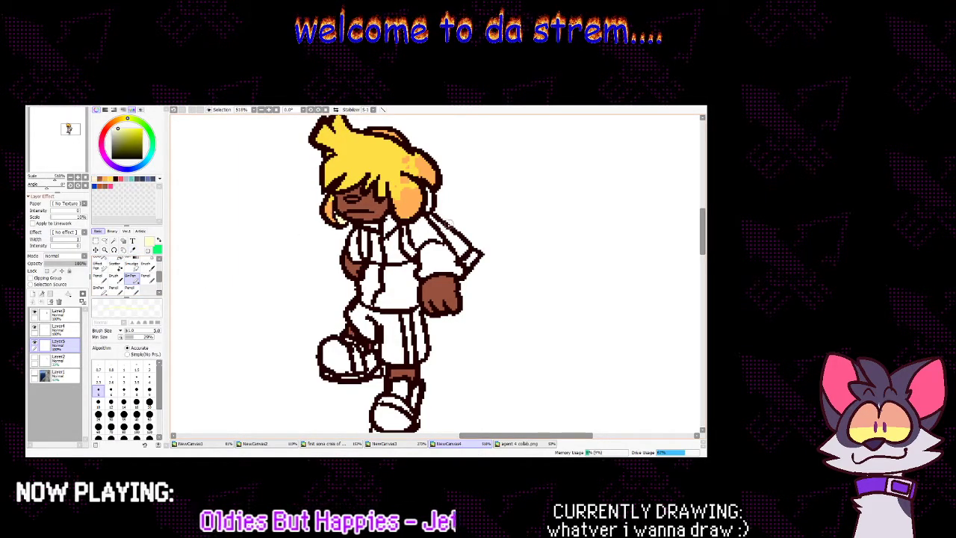
pyautogui.click(65, 359)
pyautogui.click(66, 345)
pyautogui.click(33, 293)
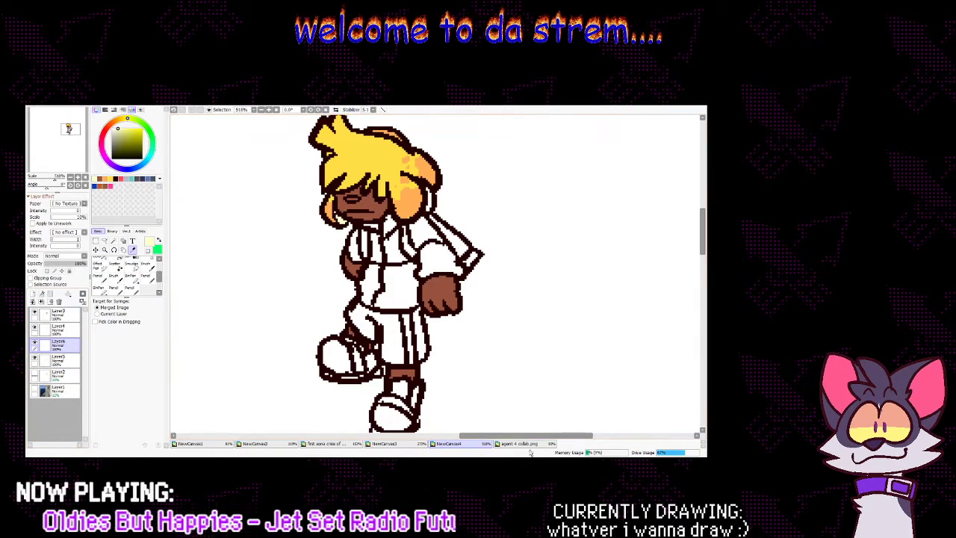
# Sample the sleeve yellow from agent 4 collab.png and fill the character's sleeves and lower jacket with it
pyautogui.click(527, 446)
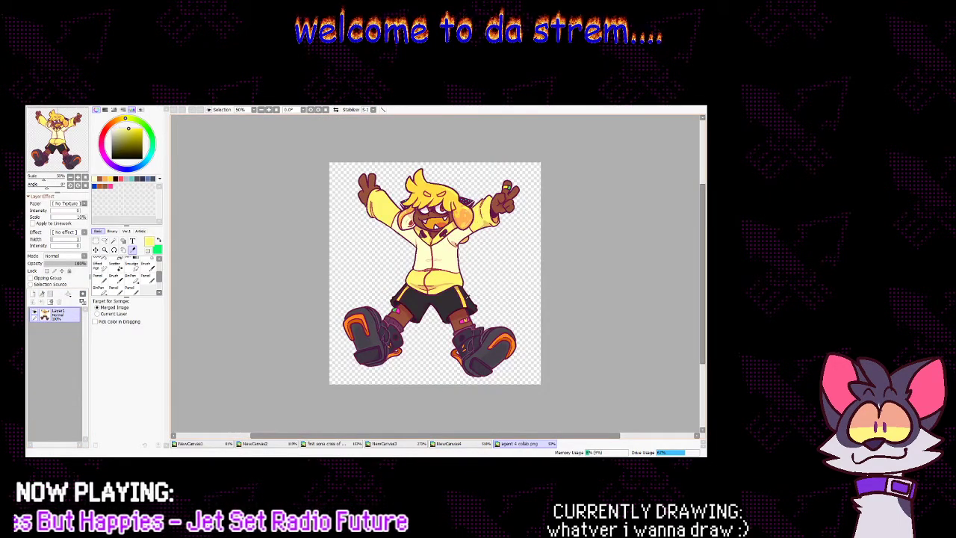
pyautogui.click(274, 446)
pyautogui.click(452, 445)
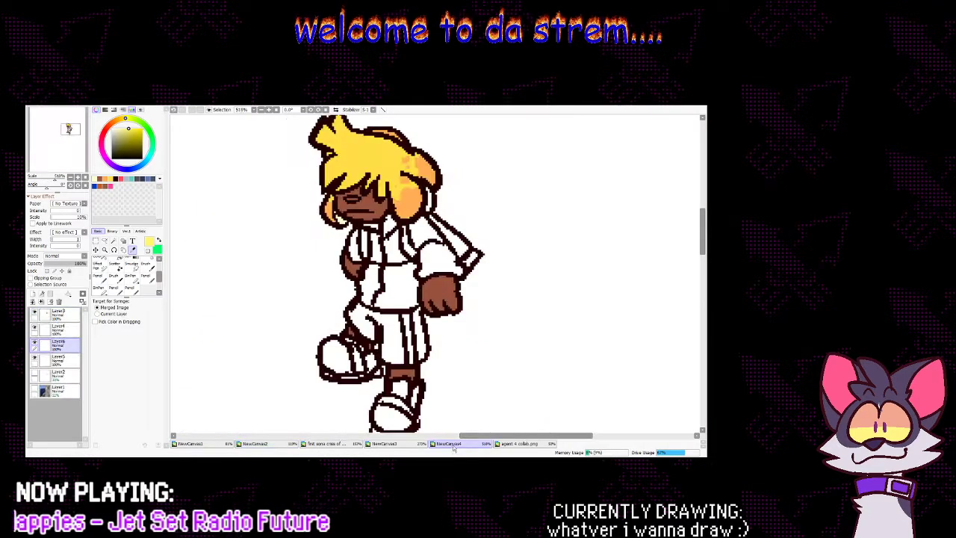
pyautogui.click(119, 261)
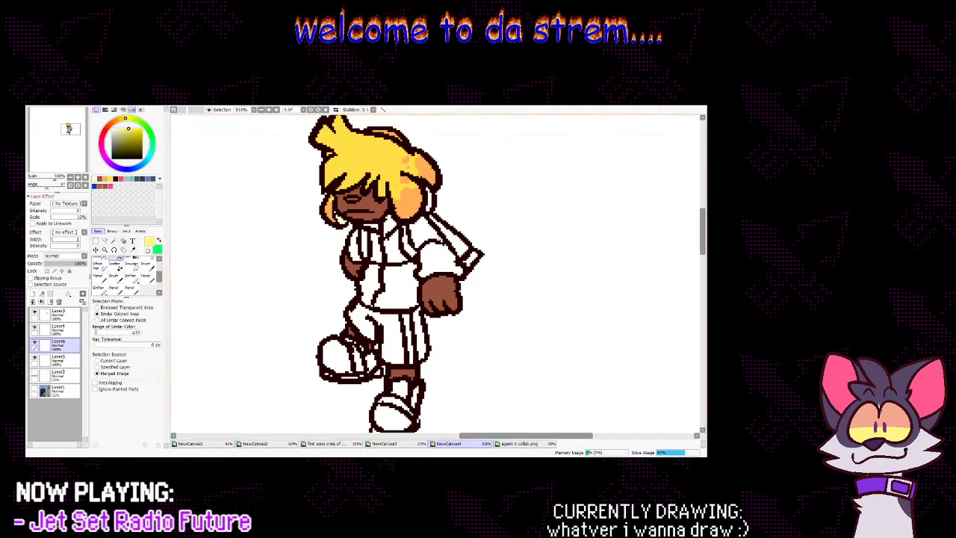
pyautogui.click(515, 444)
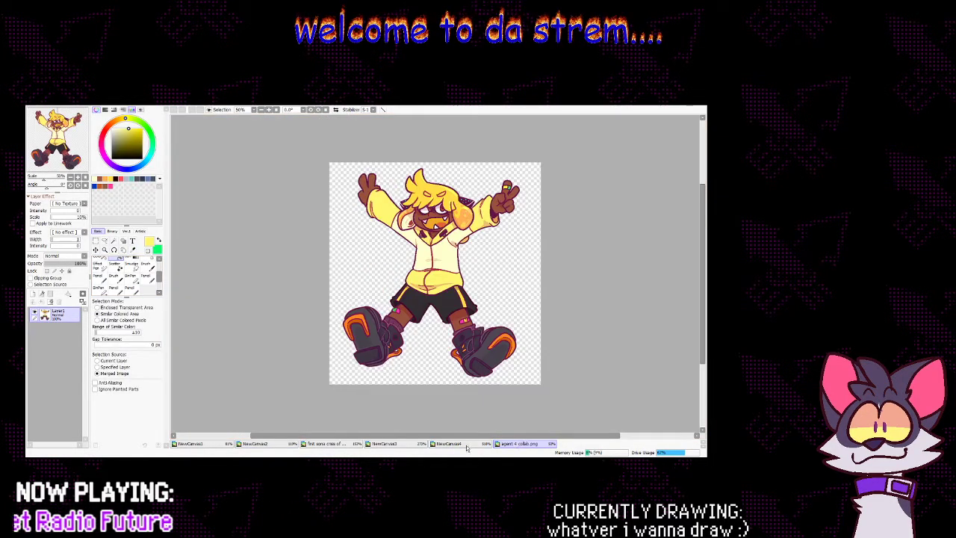
pyautogui.click(451, 444)
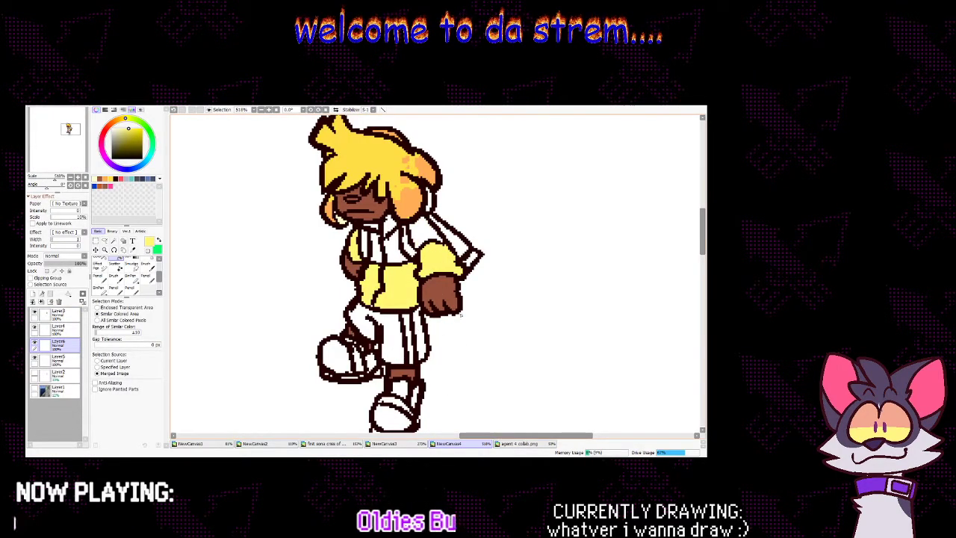
# Undo the lower jacket fills and redraw the waistband line lower on Layer3 in the sampled dark outline colour
pyautogui.click(133, 250)
pyautogui.hotkey('ctrl', 'z')
pyautogui.hotkey('ctrl', 'z')
pyautogui.click(419, 283)
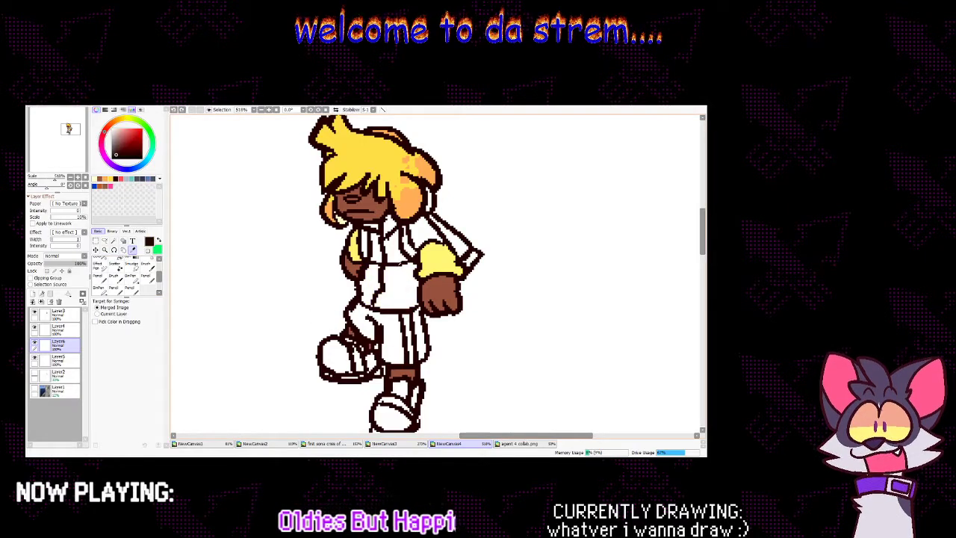
pyautogui.click(134, 280)
pyautogui.click(69, 329)
pyautogui.click(69, 314)
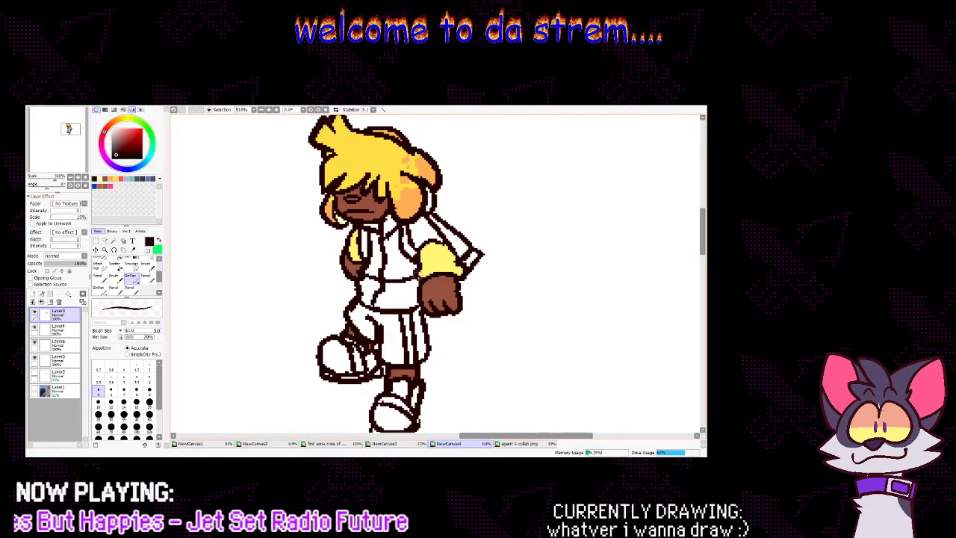
# Fill the jacket's waistband with the yellow sampled from the sleeve and merge Layer4 down into Layer6
pyautogui.click(67, 330)
pyautogui.click(134, 251)
pyautogui.click(434, 257)
pyautogui.press('w')
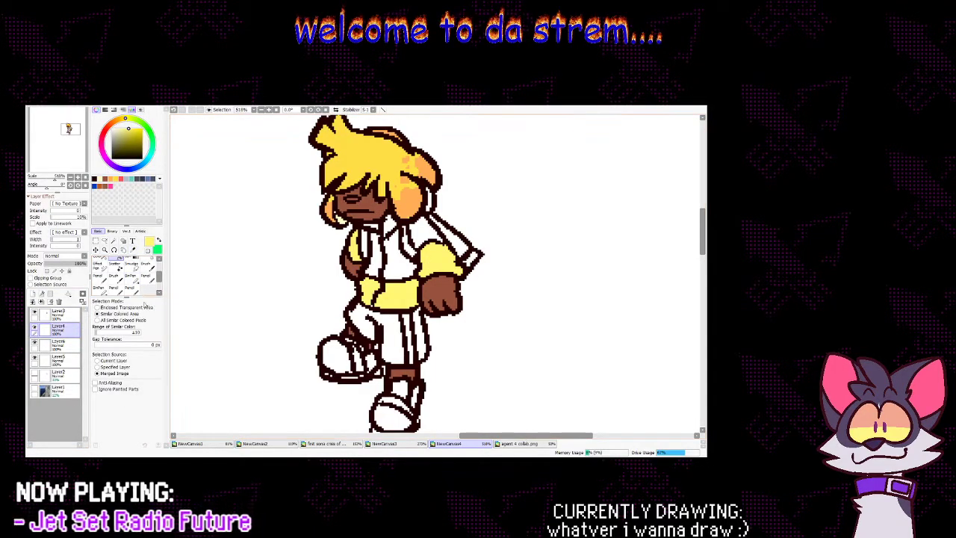
pyautogui.click(133, 281)
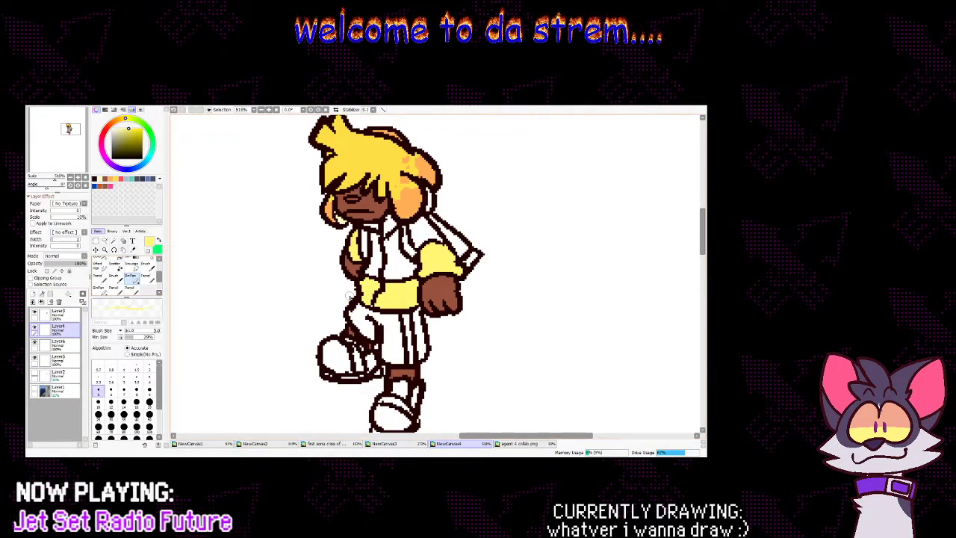
# Sample the pale cream from the jacket in agent 4 collab.png and fill the character's jacket body and upper sleeve
pyautogui.click(135, 251)
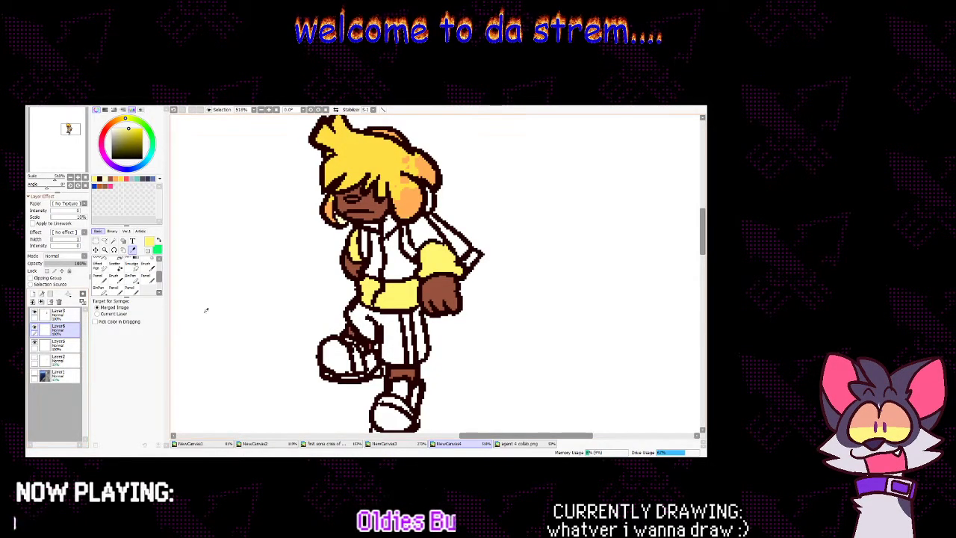
pyautogui.click(517, 444)
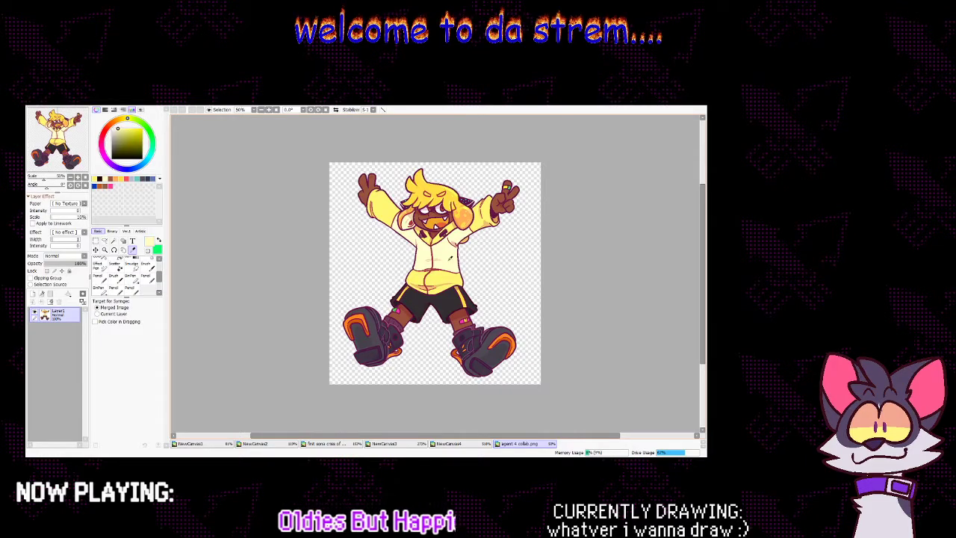
pyautogui.click(470, 445)
pyautogui.click(117, 261)
pyautogui.click(398, 257)
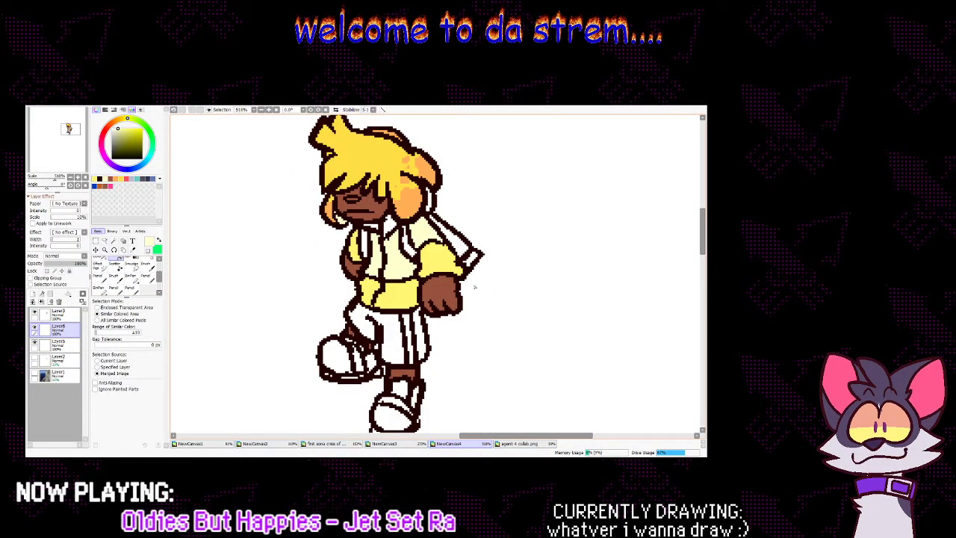
# Check agent 4 collab.png, then fill the jacket's collar and hood with the yellow sampled from the sleeve
pyautogui.click(503, 447)
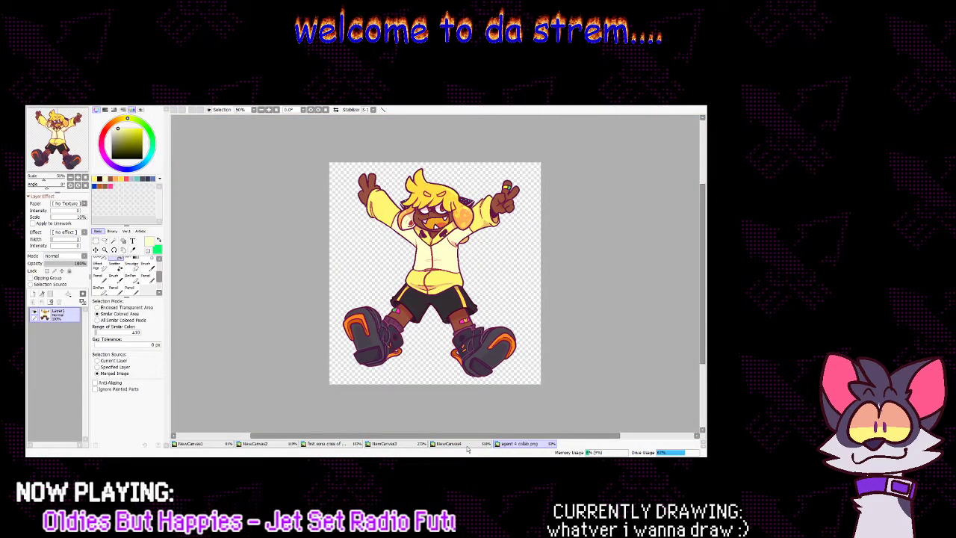
pyautogui.click(469, 447)
pyautogui.click(133, 250)
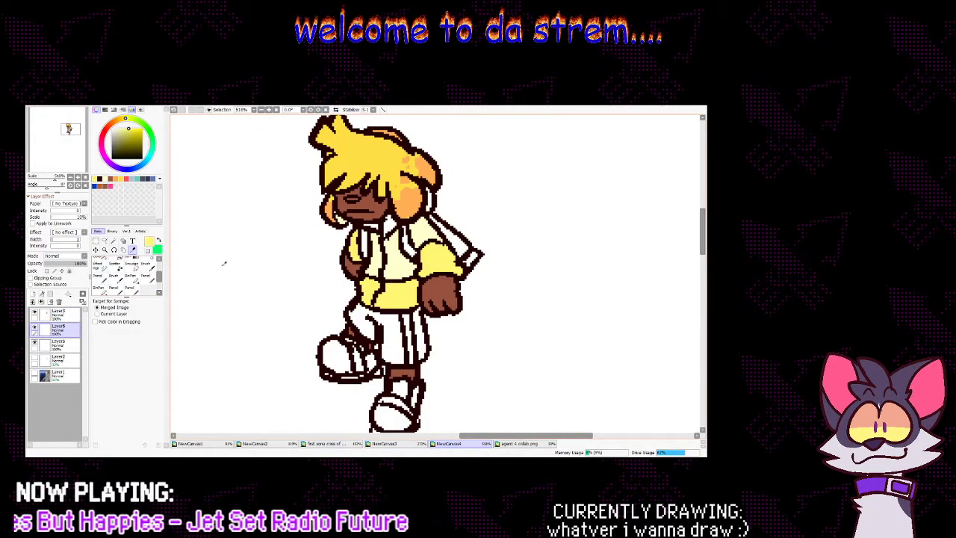
pyautogui.click(121, 259)
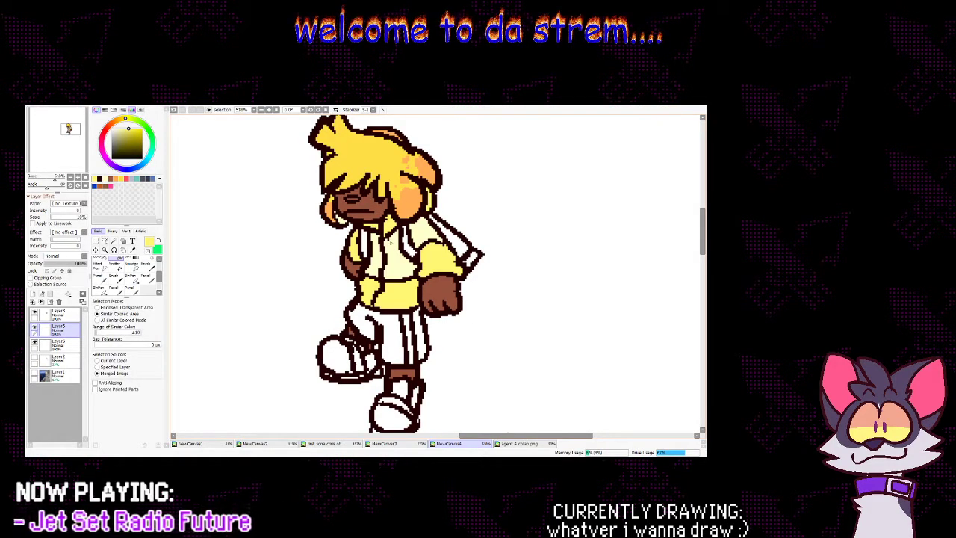
# Sample the dark outline colour and fill the character's shorts on Layer3, checking agent 4 collab.png for the shorts' colours
pyautogui.click(133, 251)
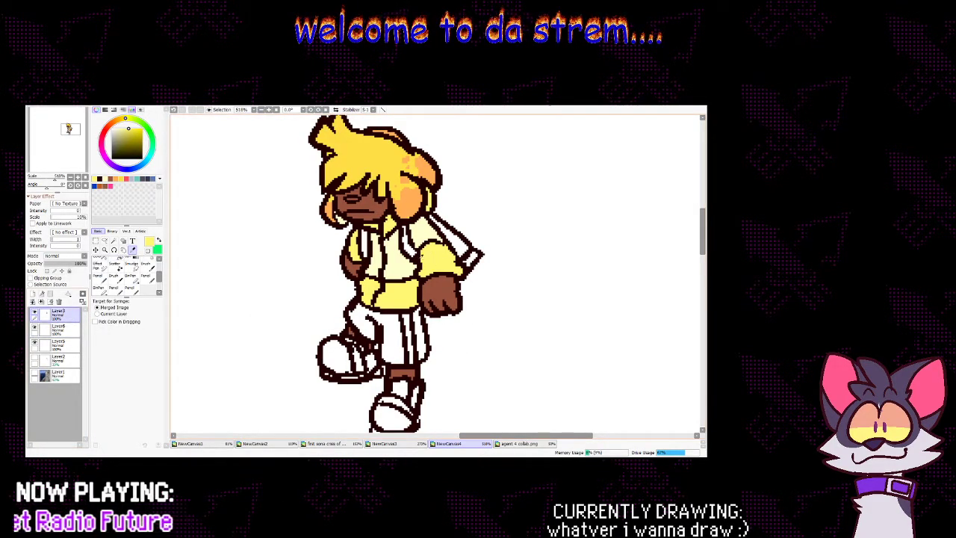
pyautogui.click(121, 260)
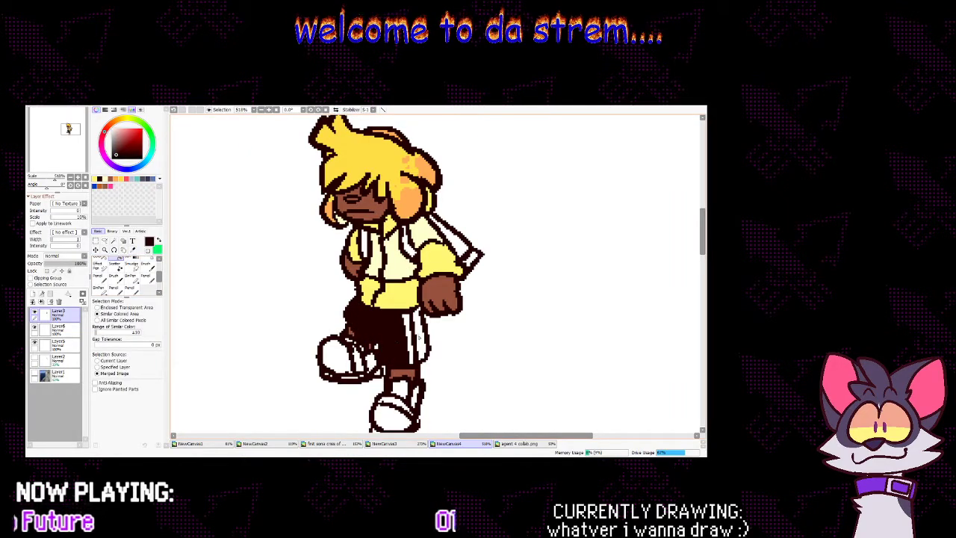
pyautogui.click(526, 445)
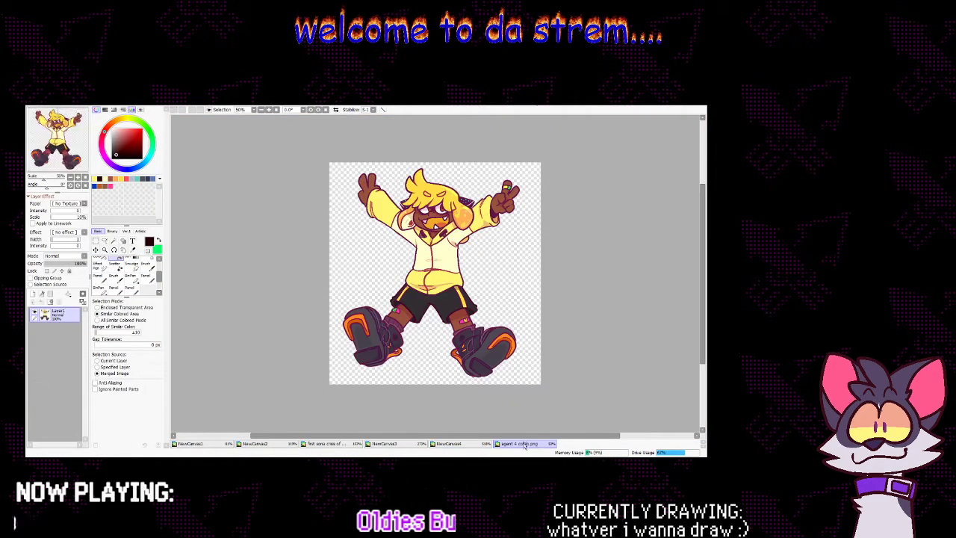
pyautogui.click(475, 445)
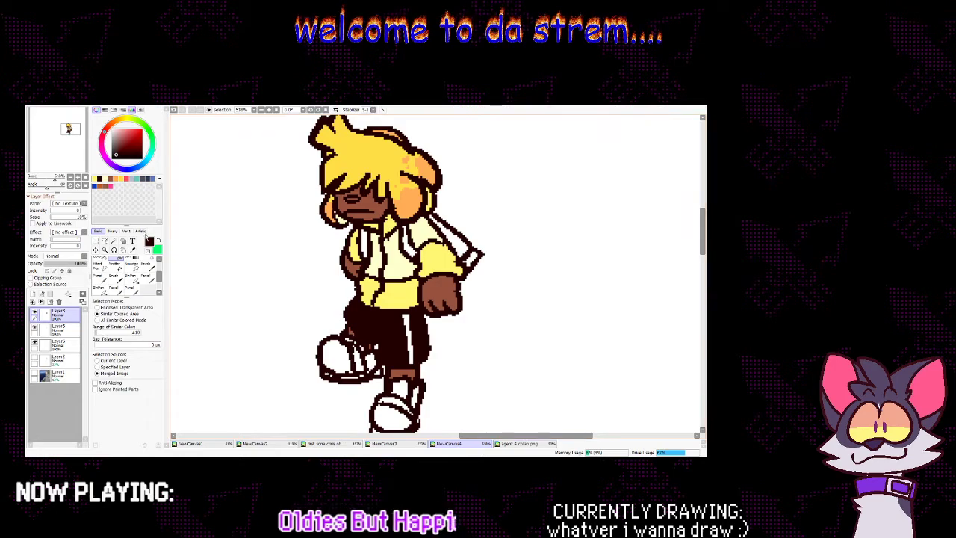
# Sample the yellow from the character's hair and fill the side stripe of the shorts on Layer6
pyautogui.click(132, 250)
pyautogui.click(60, 329)
pyautogui.click(359, 163)
pyautogui.click(120, 258)
pyautogui.click(408, 337)
# Paint a white line between the legs with the BinPen on a new layer clipped to Layer3, and merge it down
pyautogui.click(130, 276)
pyautogui.click(35, 301)
pyautogui.click(112, 128)
pyautogui.moveTo(368, 324); pyautogui.dragTo(377, 353)
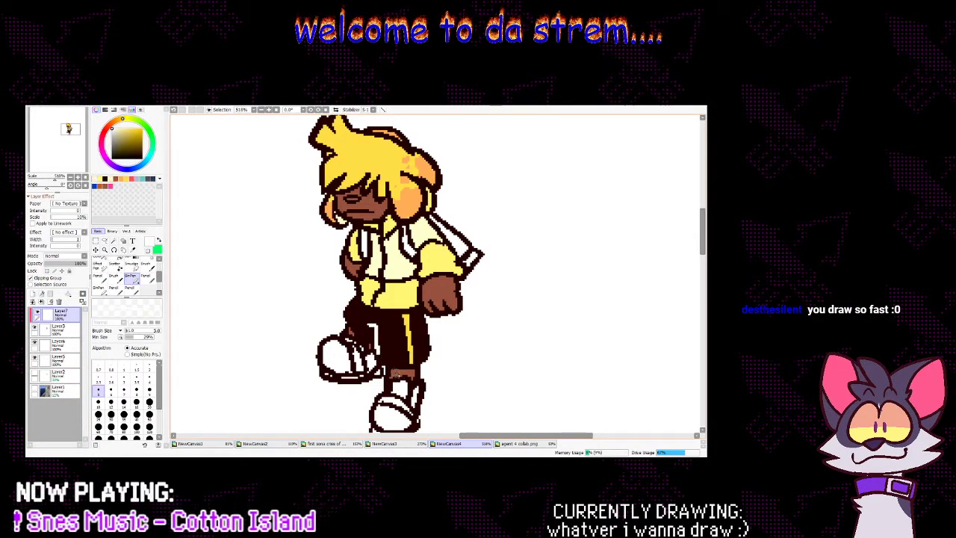
pyautogui.click(50, 302)
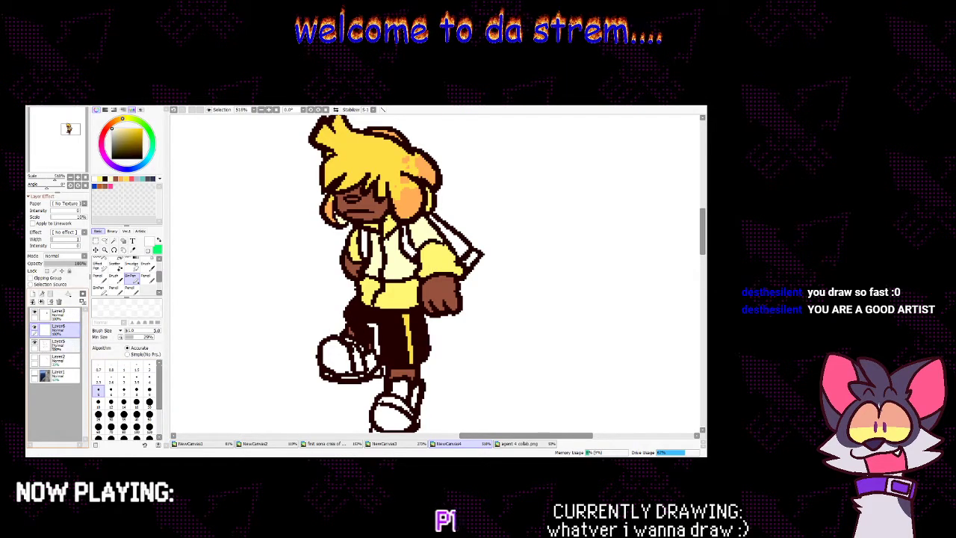
# Sample the brown from the leg in agent 4 collab.png and touch up the character's legs on Layer5 with the BinPen
pyautogui.click(52, 342)
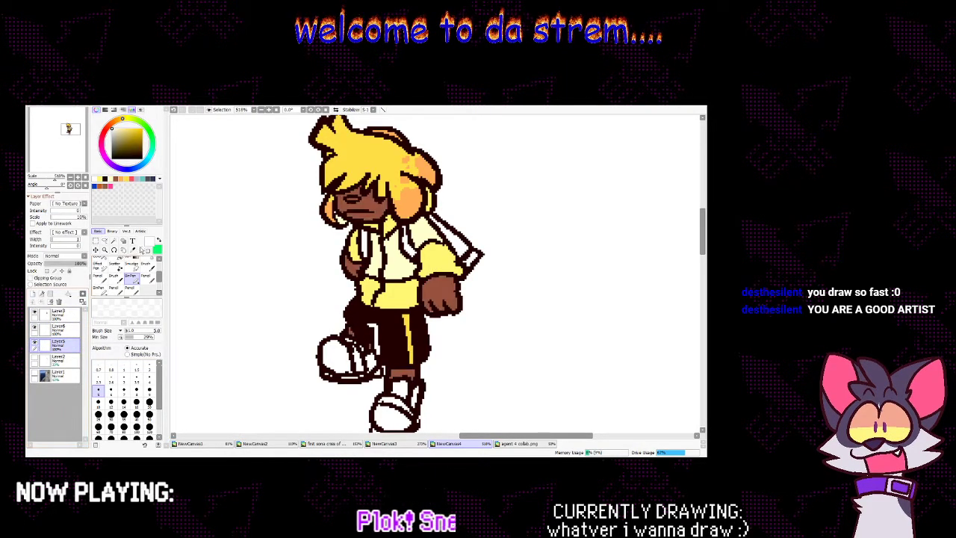
pyautogui.click(519, 444)
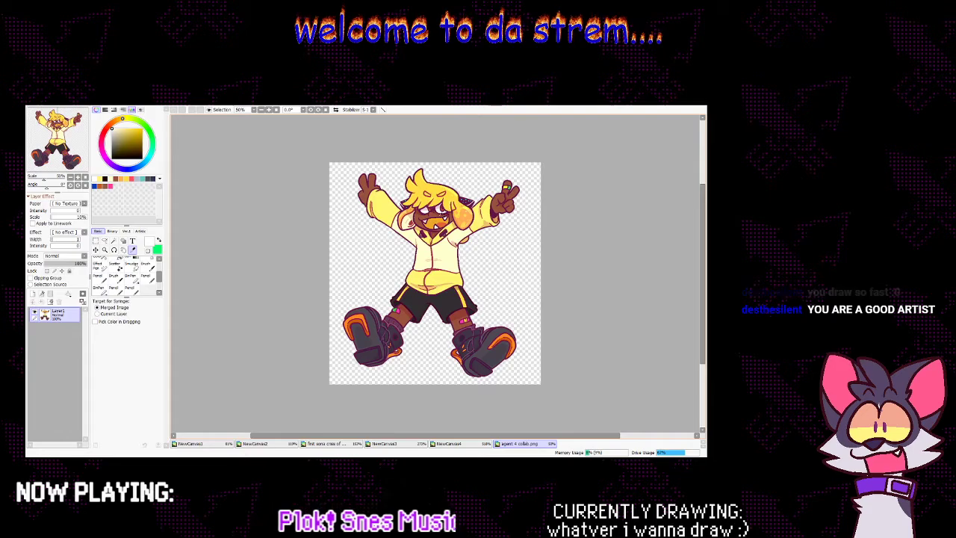
pyautogui.click(459, 315)
pyautogui.click(449, 443)
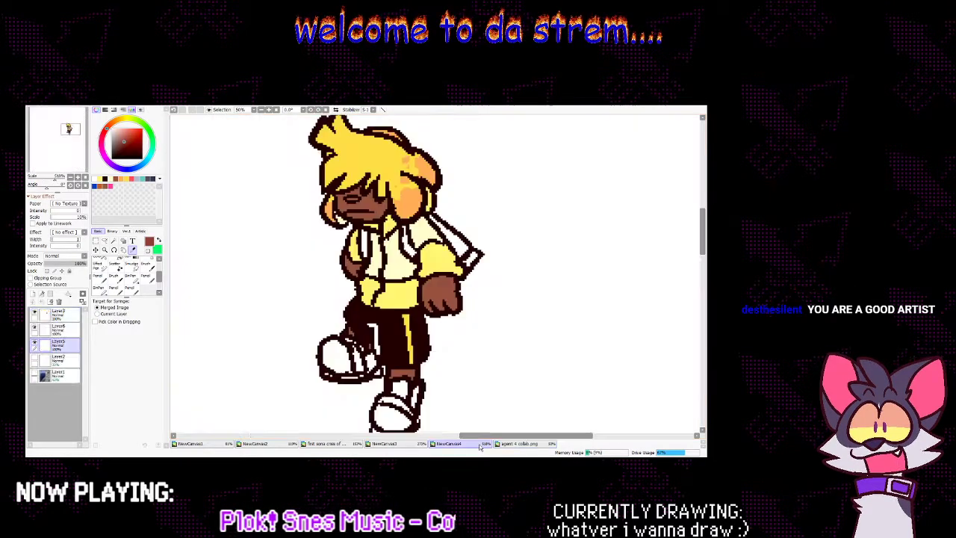
pyautogui.click(136, 277)
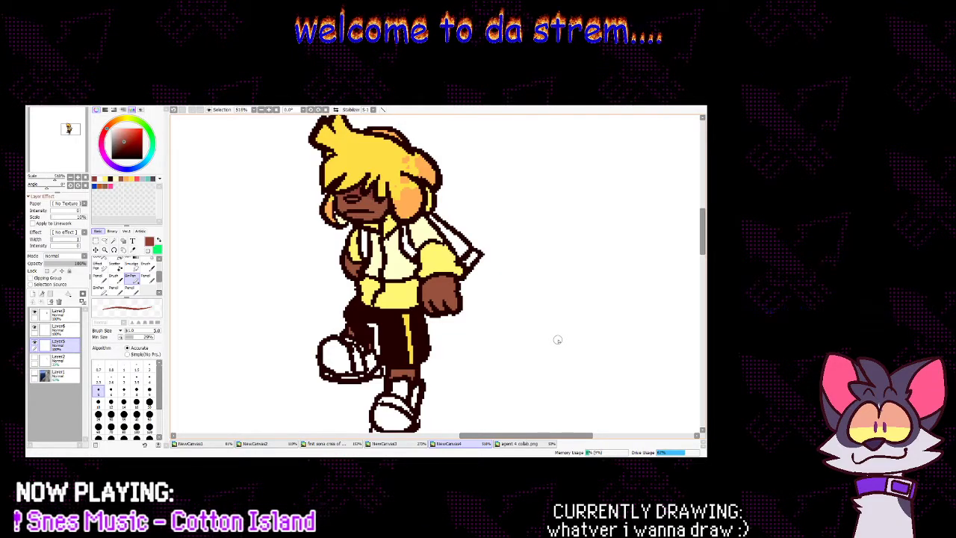
# Check agent 4 collab.png, choose a dark grey, and fill the backpack's straps and base on a new layer above Layer6
pyautogui.click(132, 250)
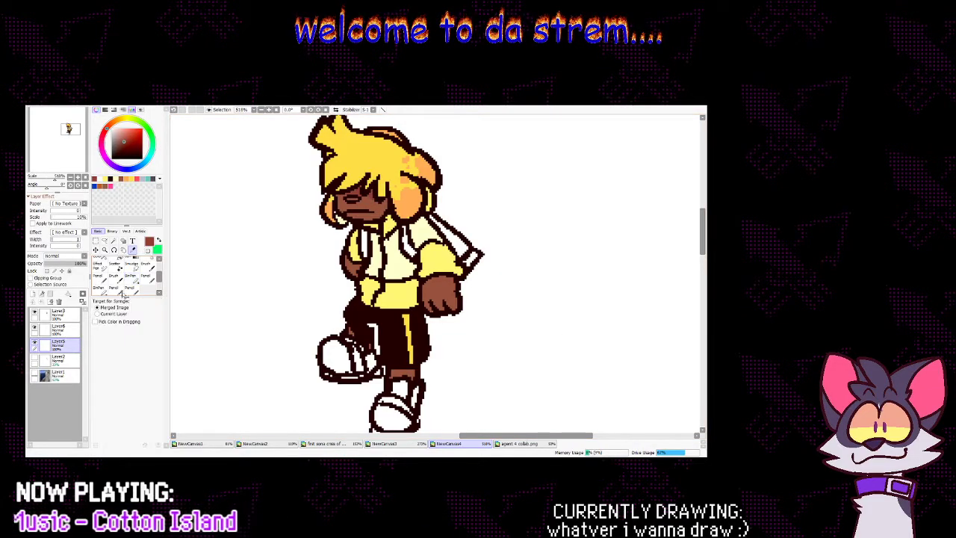
pyautogui.click(514, 444)
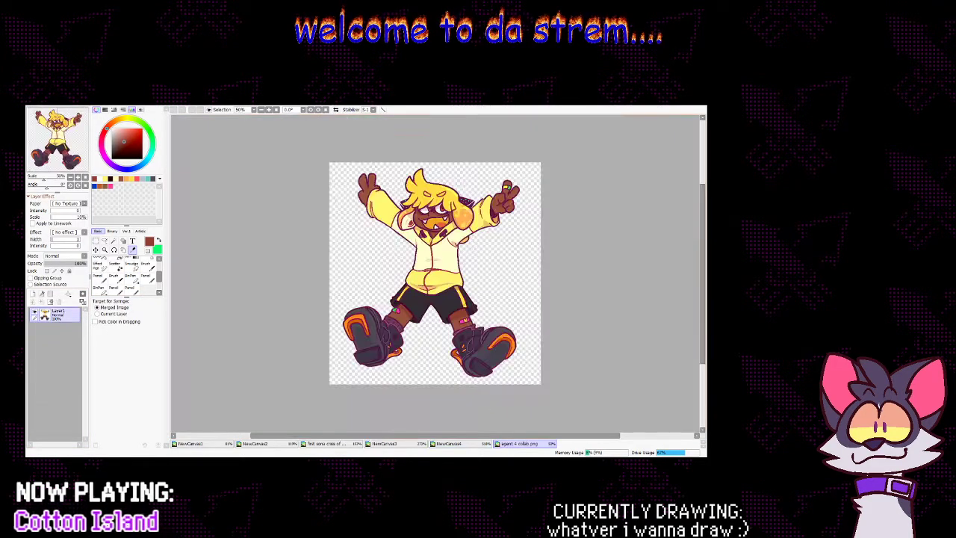
pyautogui.click(461, 444)
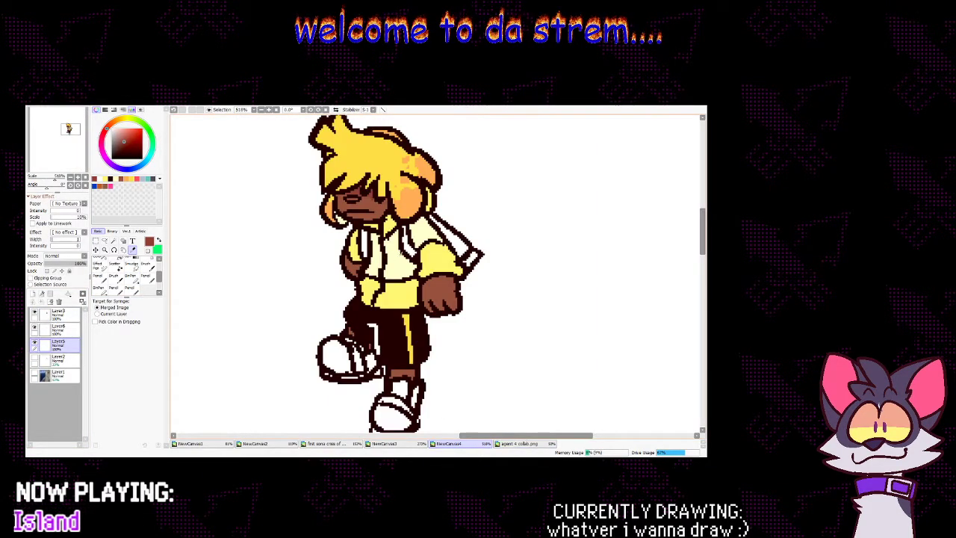
pyautogui.click(120, 266)
pyautogui.click(119, 259)
pyautogui.click(118, 140)
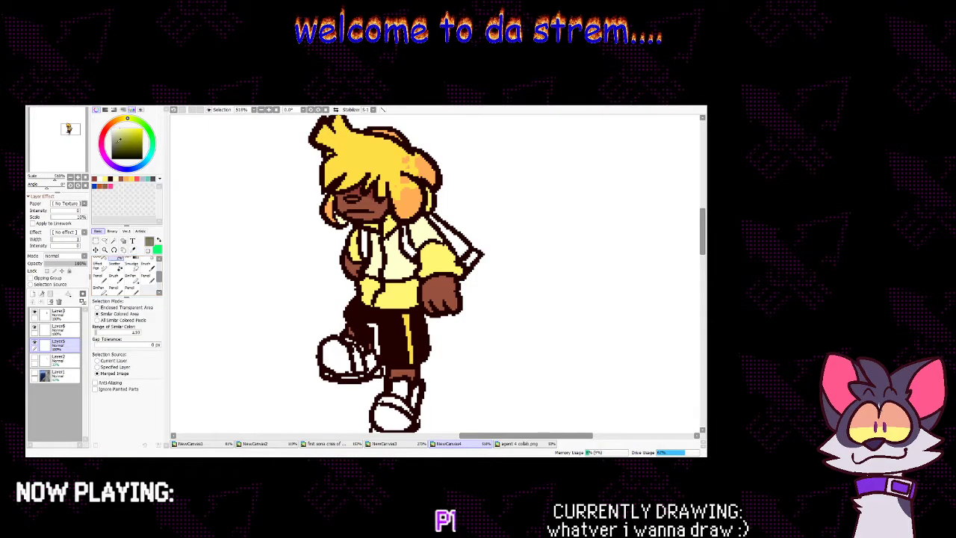
pyautogui.click(104, 136)
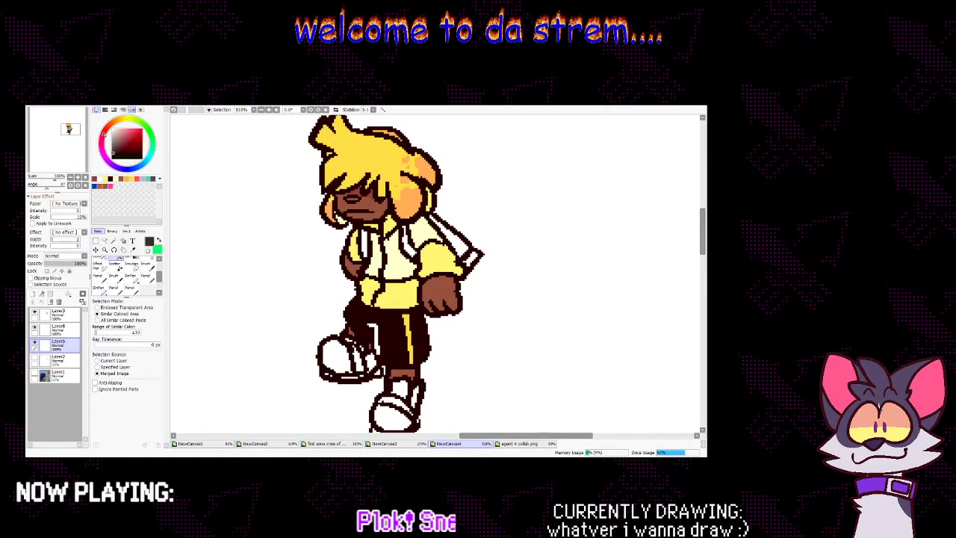
pyautogui.click(57, 330)
pyautogui.click(35, 327)
pyautogui.click(35, 327)
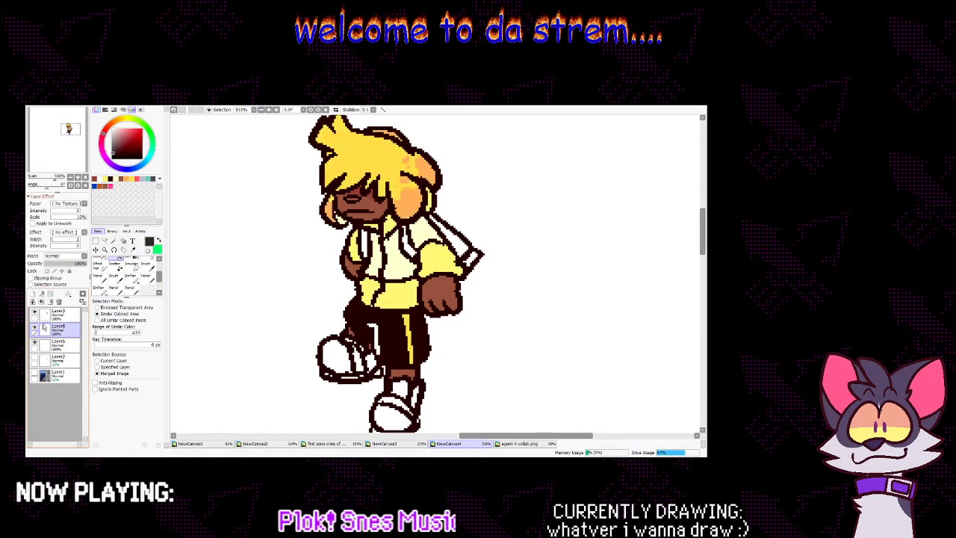
pyautogui.click(43, 294)
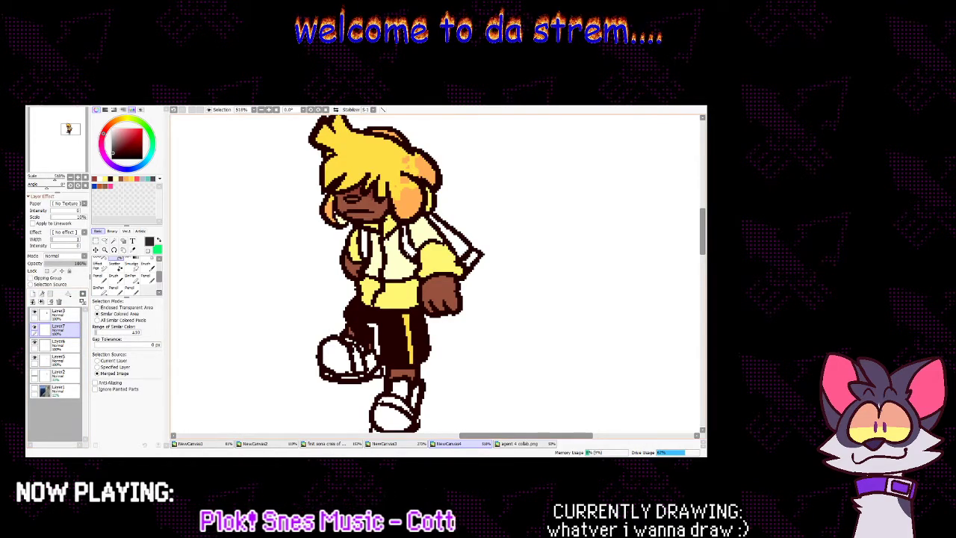
pyautogui.click(472, 257)
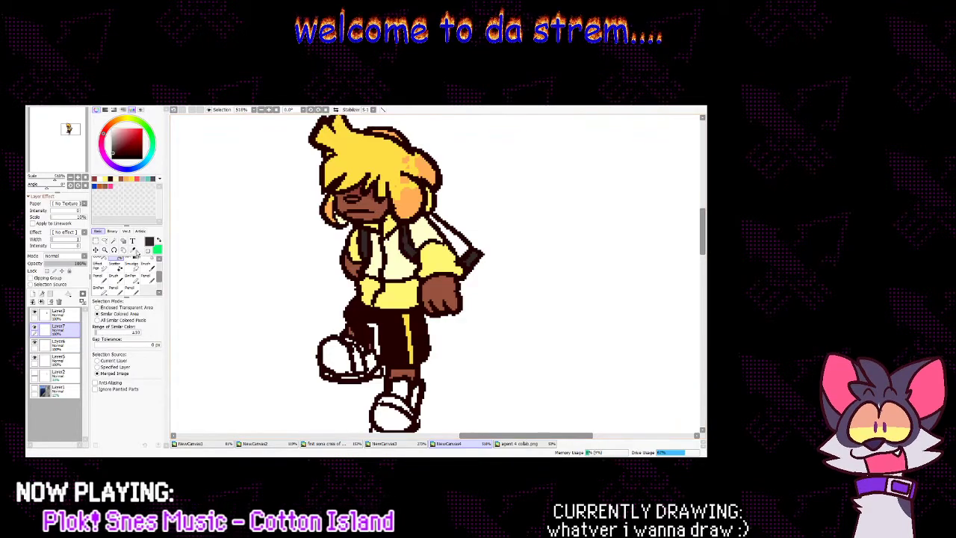
# Sample the yellow from the hair, mark a dividing line on the backpack with the BinPen, and fill its panel
pyautogui.press('alt')
pyautogui.click(386, 180)
pyautogui.click(131, 280)
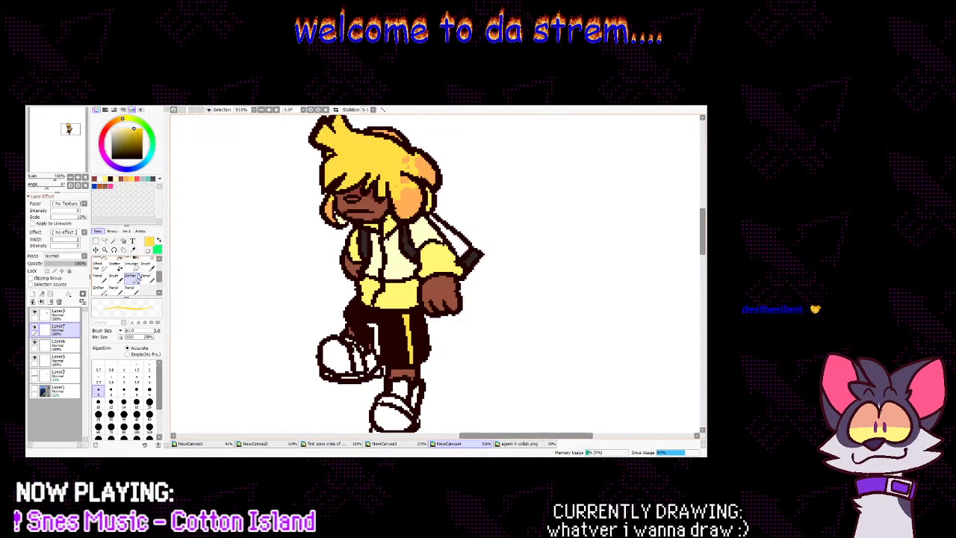
pyautogui.click(448, 233)
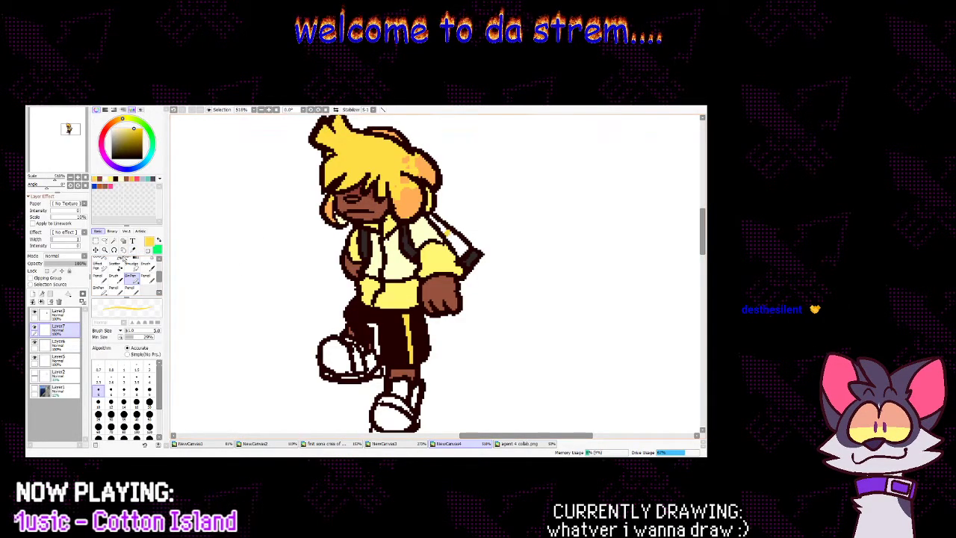
pyautogui.click(120, 259)
pyautogui.click(457, 245)
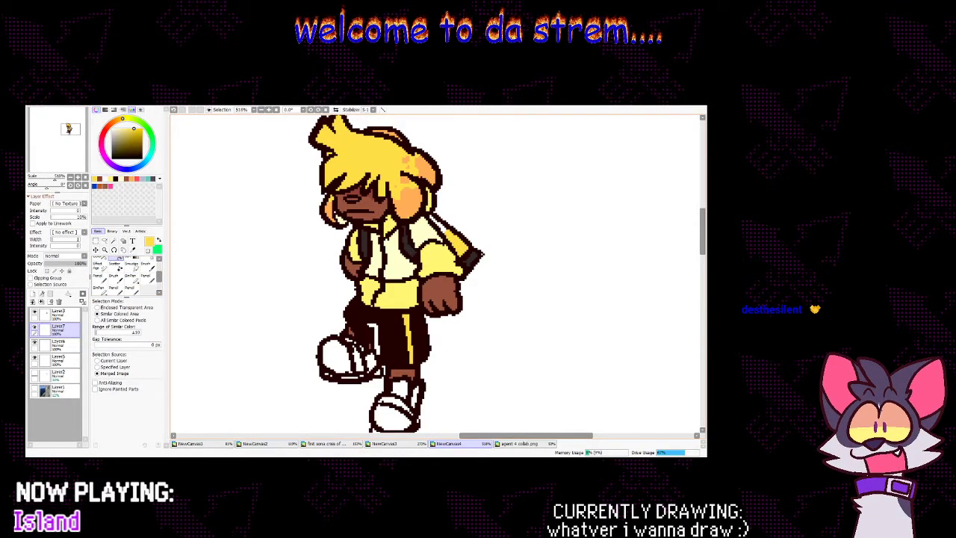
# Sample the dark grey from the boots in agent 4 collab.png, fill both of the character's boots on Layer7, and touch up gaps
pyautogui.click(132, 257)
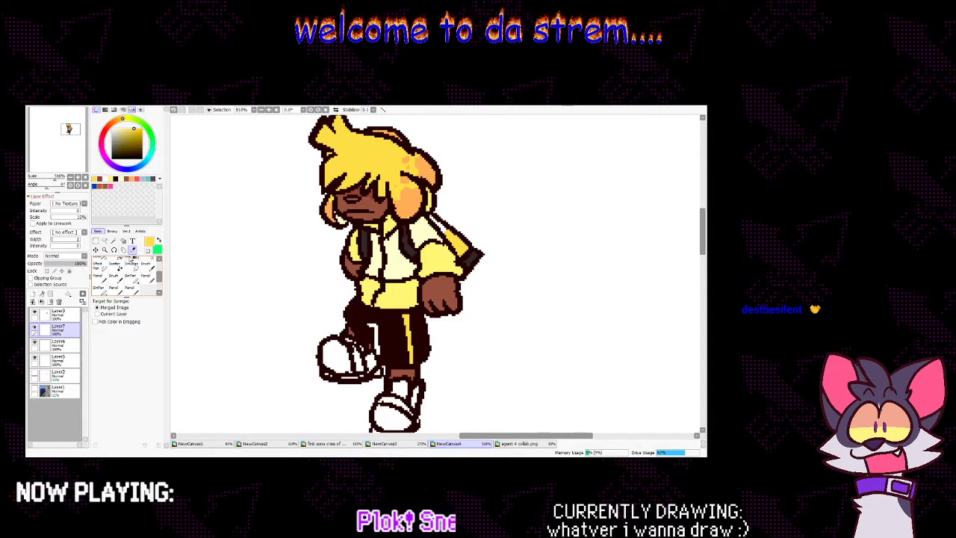
pyautogui.click(530, 444)
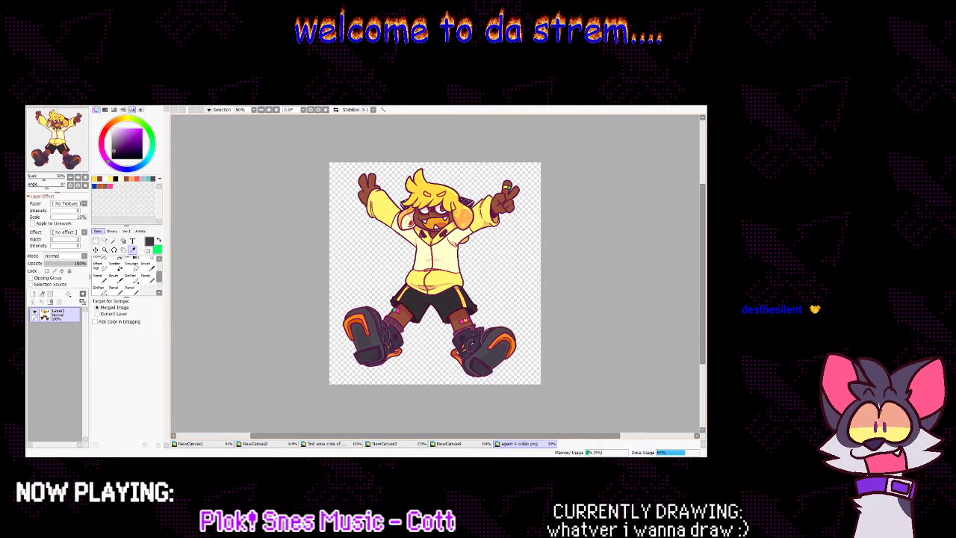
pyautogui.click(480, 444)
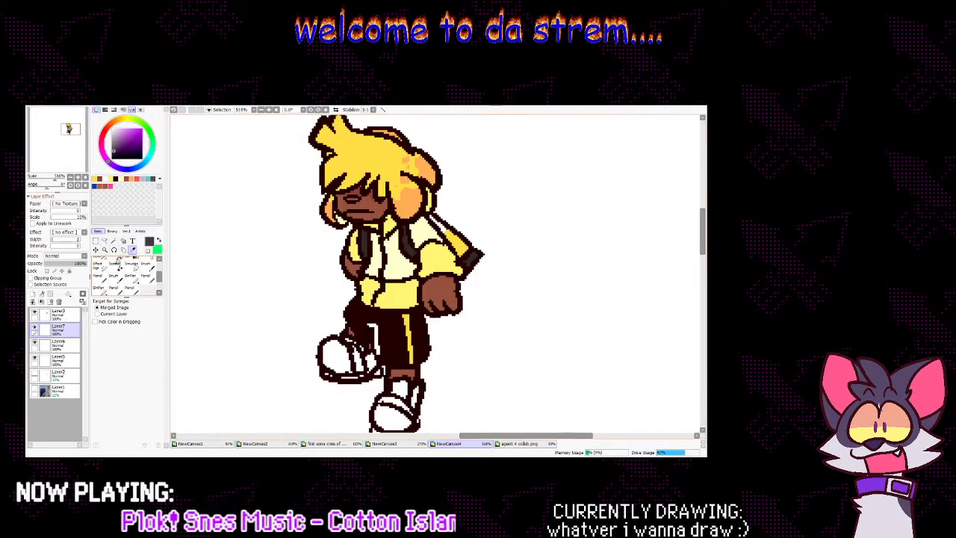
pyautogui.click(121, 259)
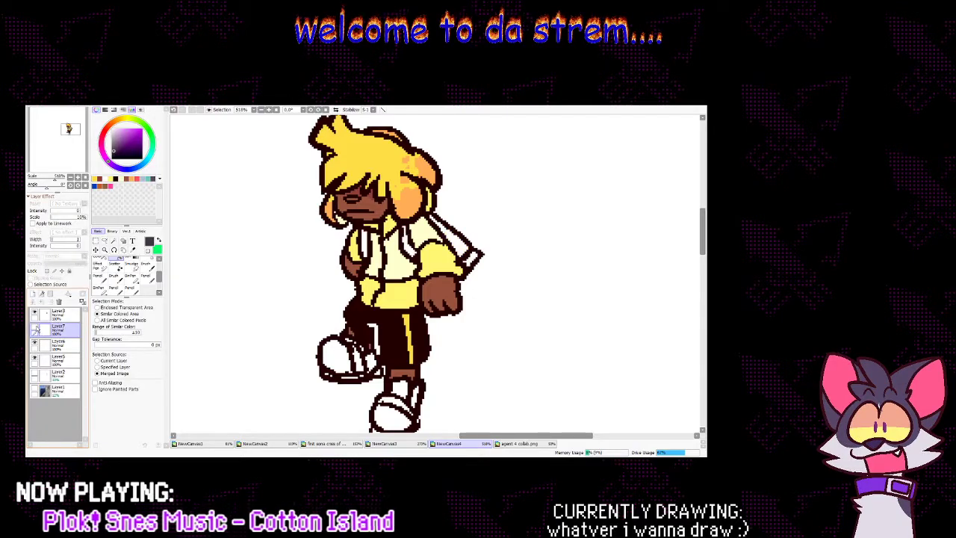
pyautogui.click(340, 363)
pyautogui.click(370, 362)
pyautogui.click(390, 415)
pyautogui.click(398, 403)
pyautogui.click(400, 390)
pyautogui.click(415, 403)
pyautogui.click(416, 392)
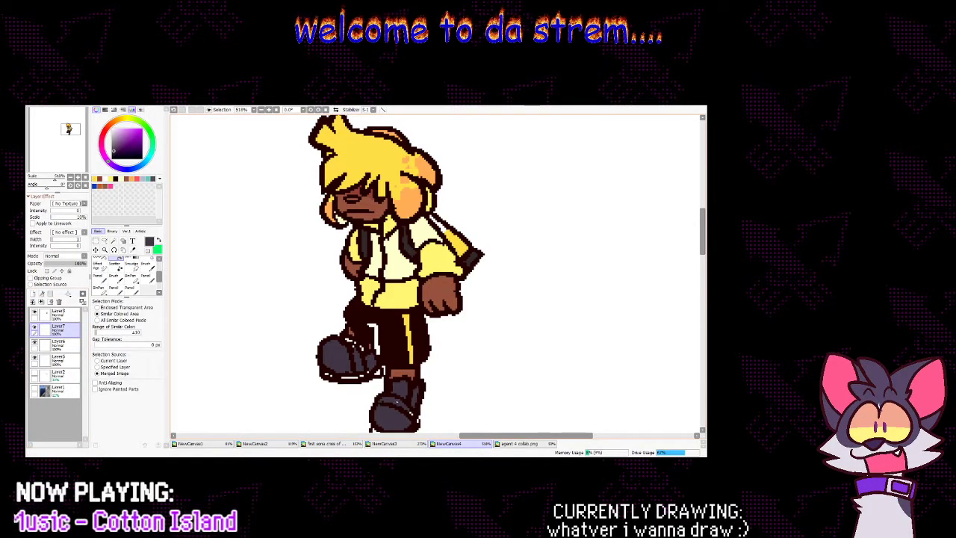
pyautogui.click(131, 279)
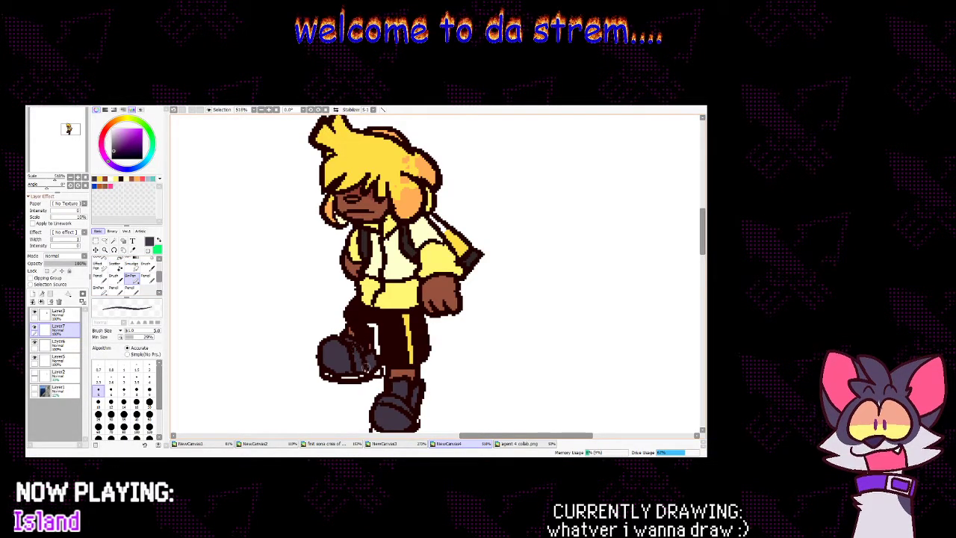
# Sample the orange from the boots in agent 4 collab.png and paint the raised boot's sole with the BinPen
pyautogui.click(527, 445)
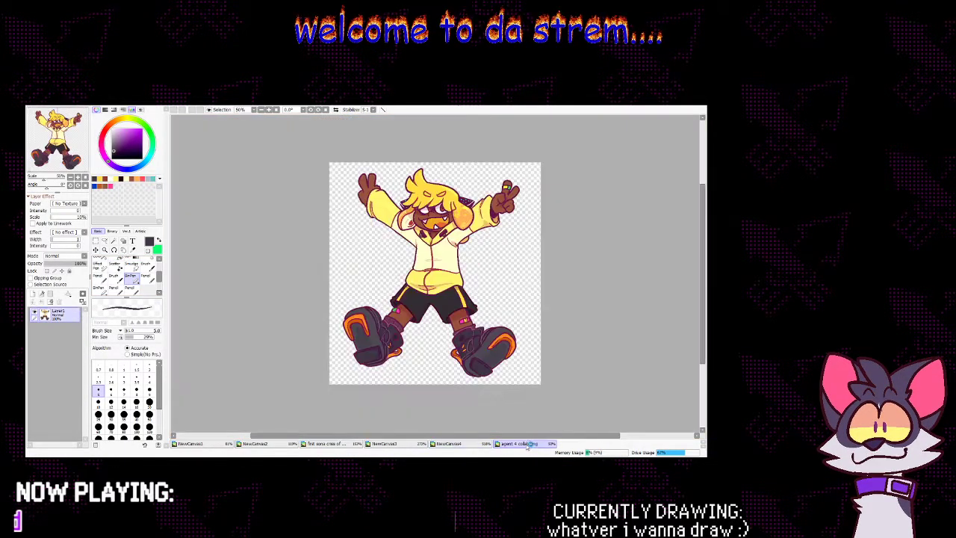
pyautogui.click(450, 443)
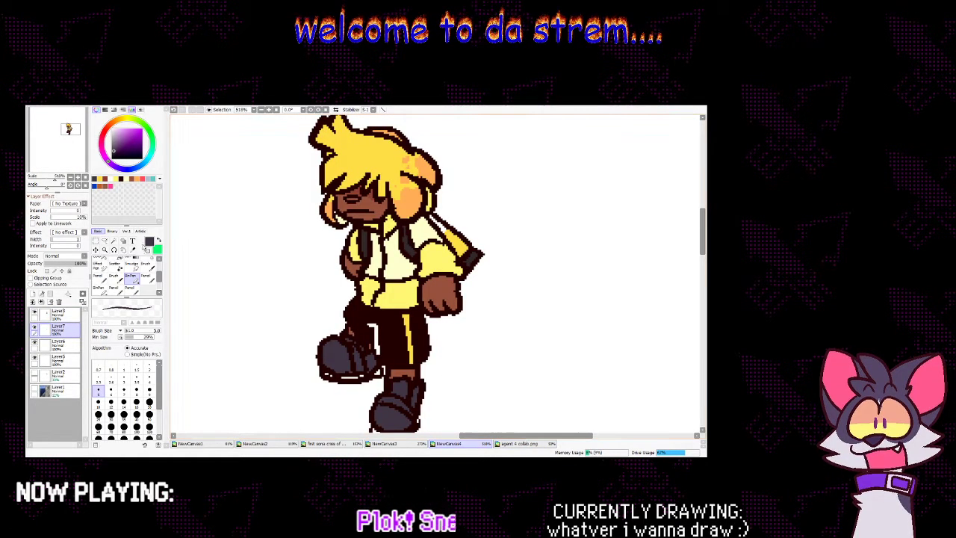
pyautogui.press('alt')
pyautogui.click(514, 445)
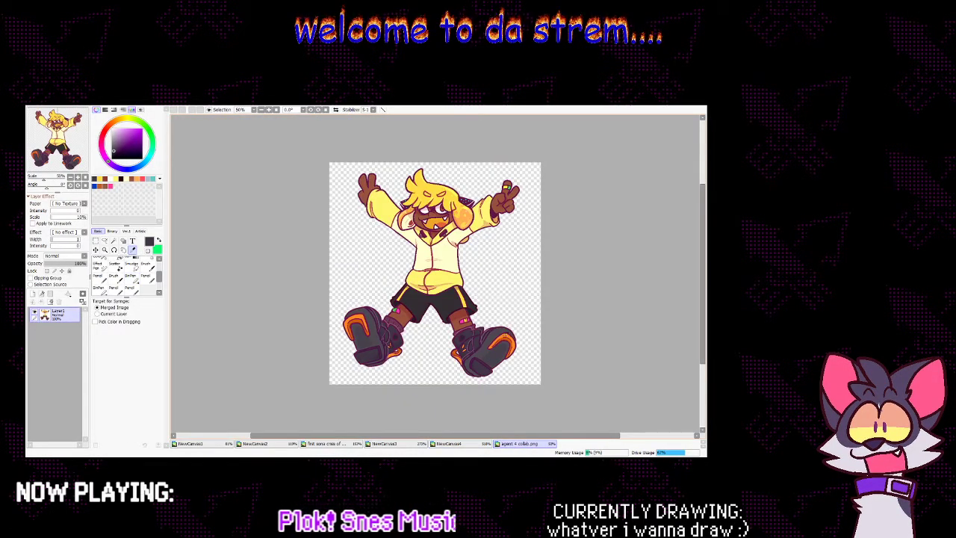
pyautogui.click(468, 445)
pyautogui.click(134, 281)
pyautogui.moveTo(325, 374); pyautogui.dragTo(379, 370)
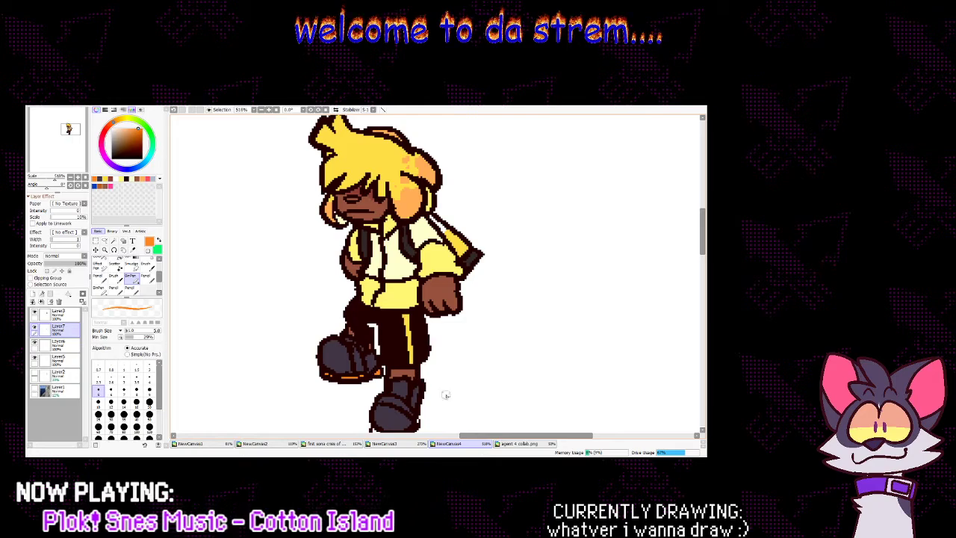
# Fill the standing boot's sole with the sampled orange on Layer7
pyautogui.scroll(-2, 702, 254)
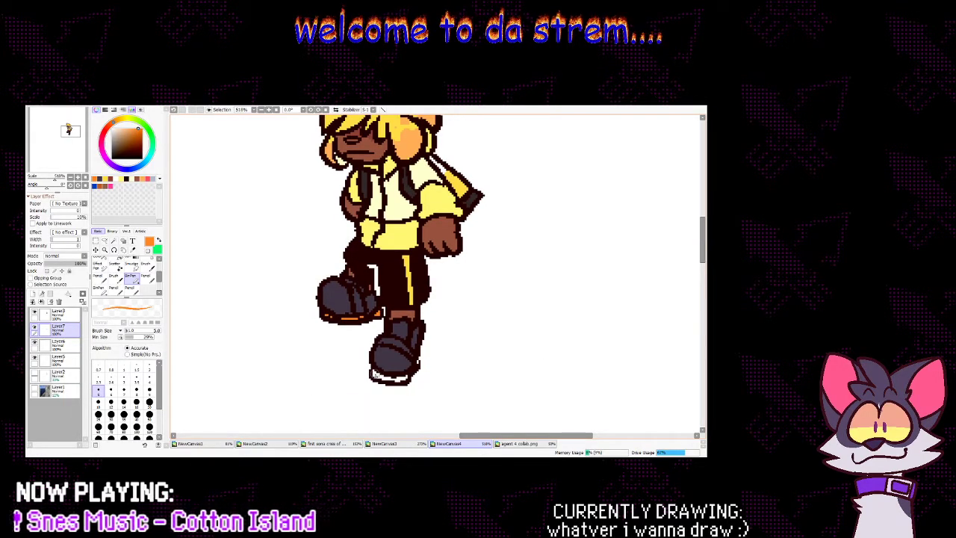
pyautogui.click(117, 259)
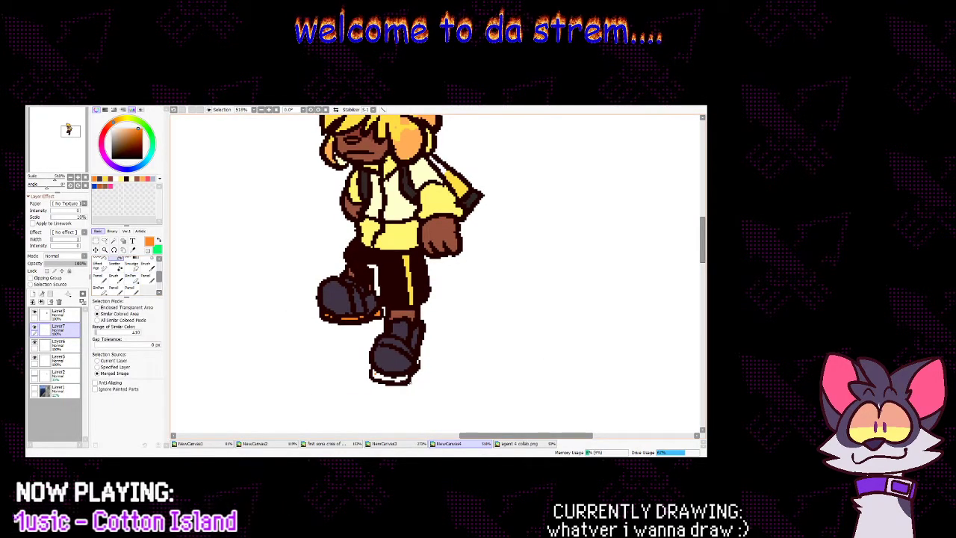
pyautogui.click(404, 375)
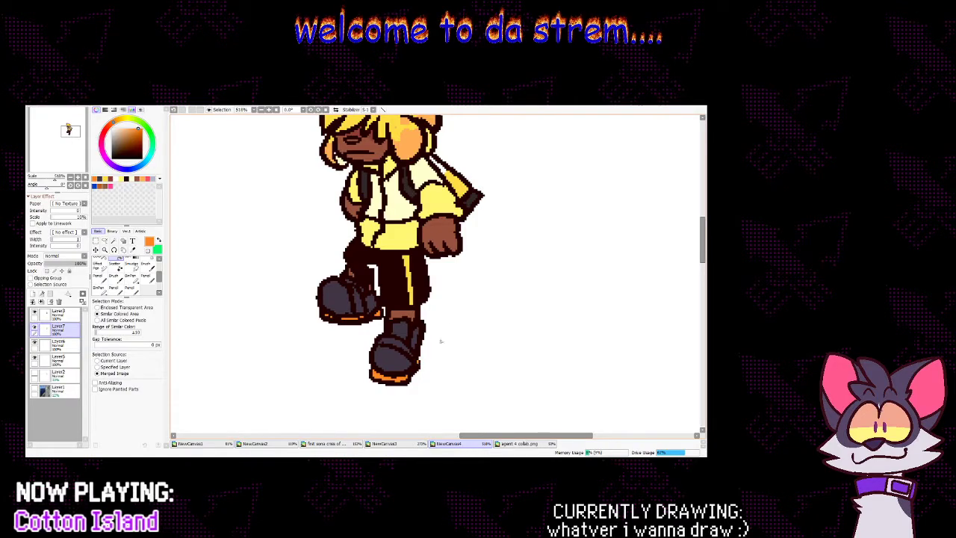
pyautogui.scroll(2, 703, 261)
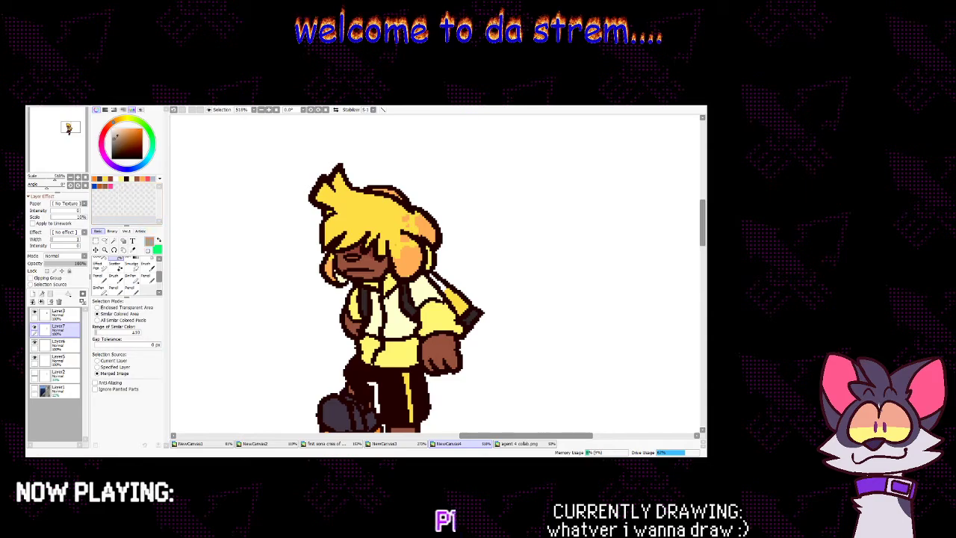
# Delete Layer2 and bring back the photo on Layer1 at about 50% opacity
pyautogui.click(105, 250)
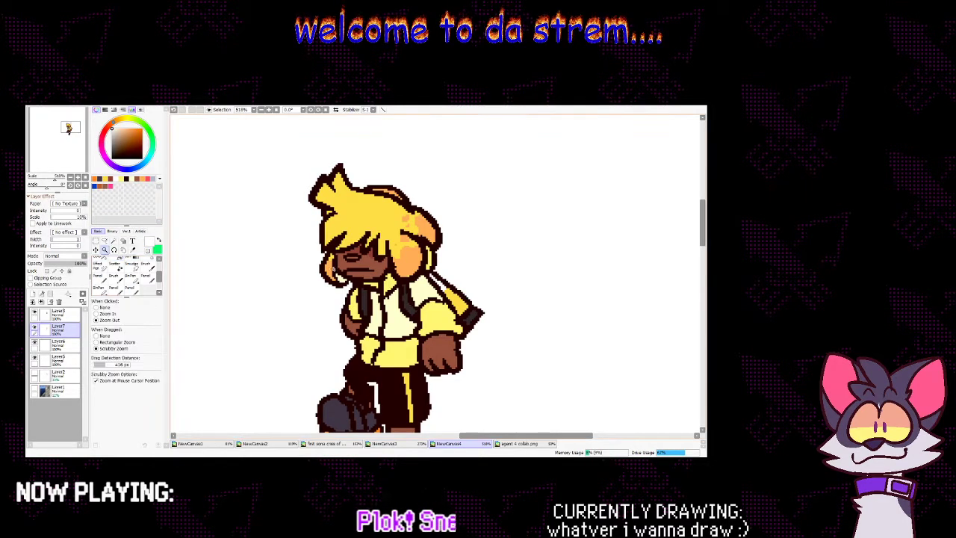
pyautogui.moveTo(395, 281); pyautogui.dragTo(336, 295)
pyautogui.click(35, 388)
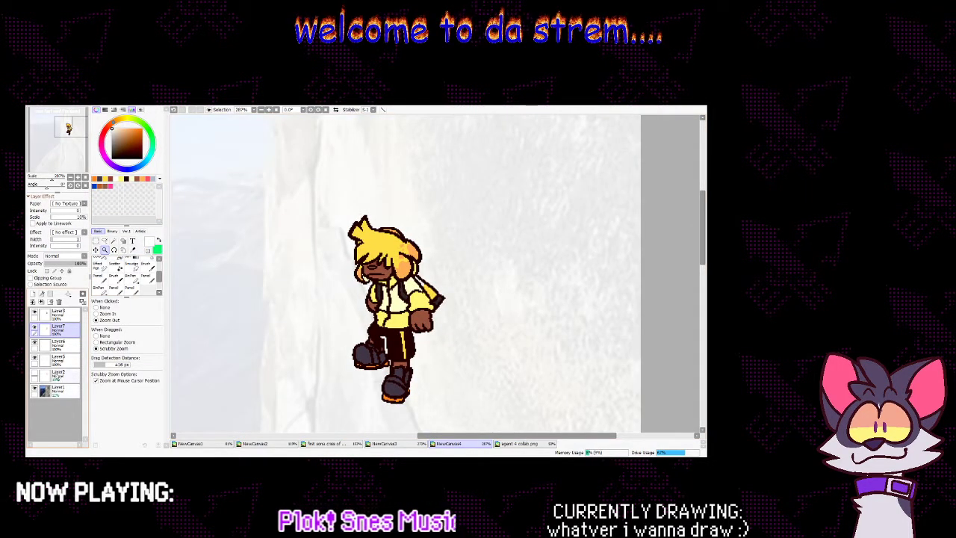
pyautogui.click(64, 375)
pyautogui.click(59, 302)
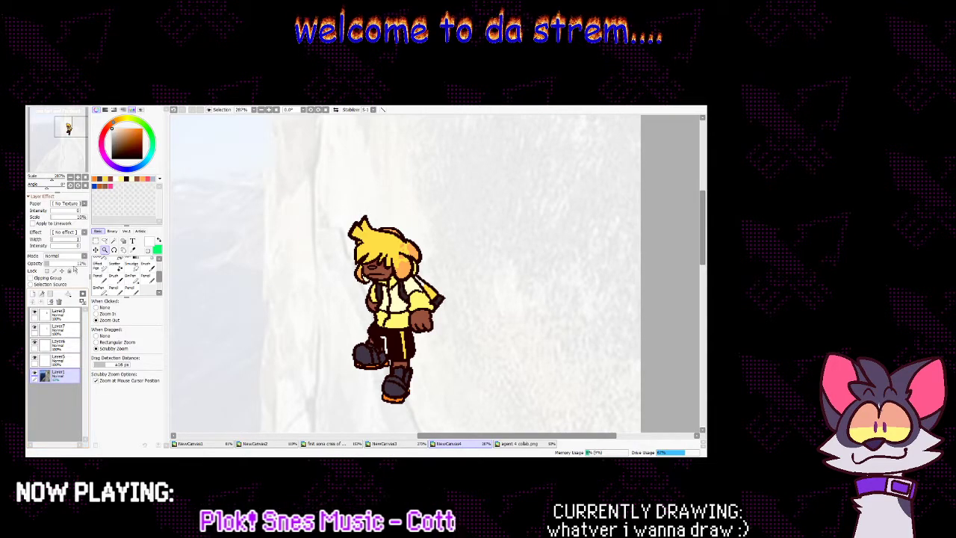
pyautogui.click(69, 263)
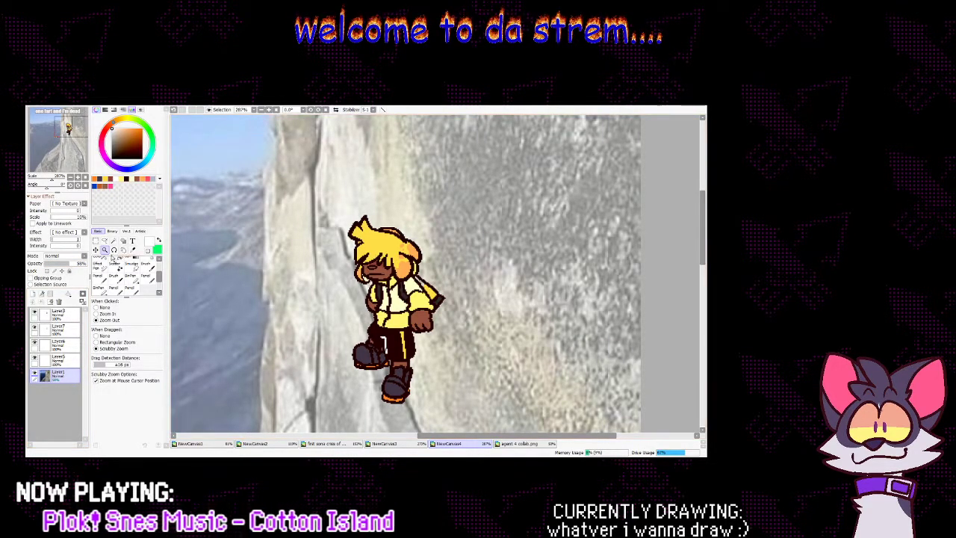
# Sample the dark outline colour and paint over the stray white bit atop the trousers' white stripe on Layer3 with the BinPen
pyautogui.moveTo(421, 348); pyautogui.dragTo(493, 340)
pyautogui.click(124, 263)
pyautogui.click(120, 259)
pyautogui.click(67, 315)
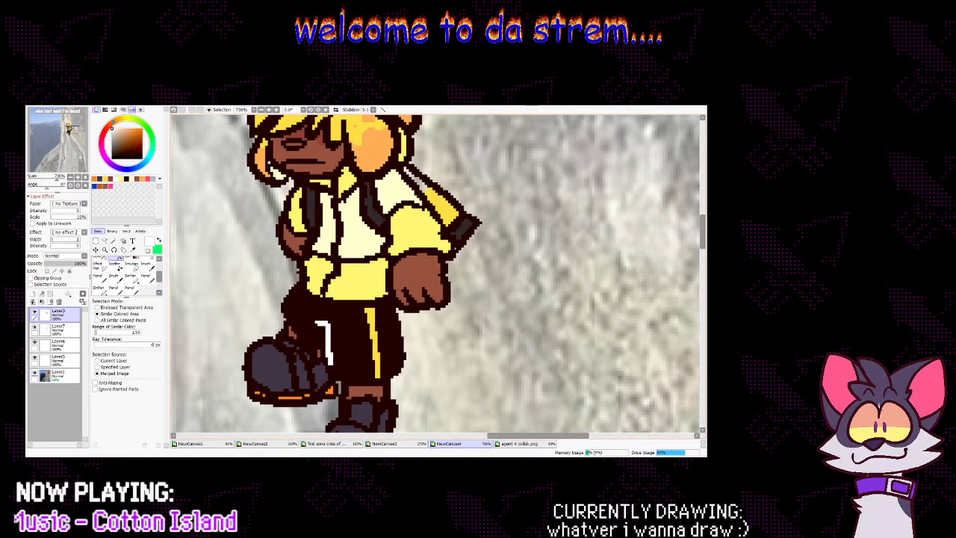
pyautogui.click(132, 276)
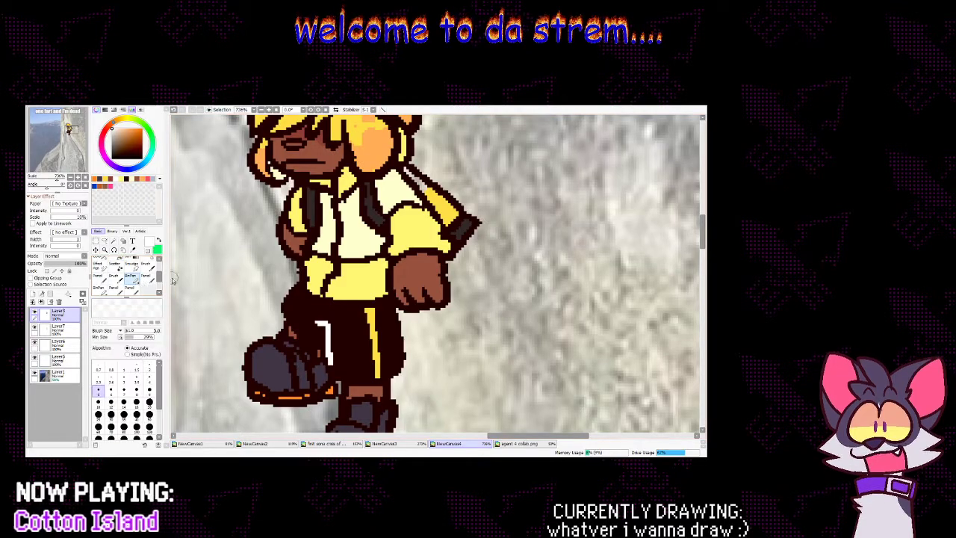
pyautogui.click(133, 250)
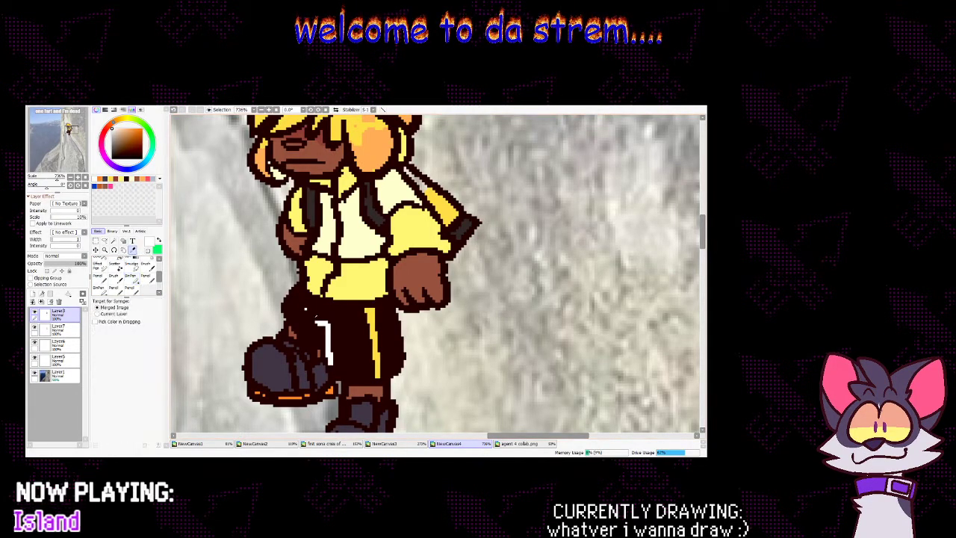
pyautogui.click(300, 318)
pyautogui.click(131, 278)
pyautogui.click(132, 290)
pyautogui.click(131, 277)
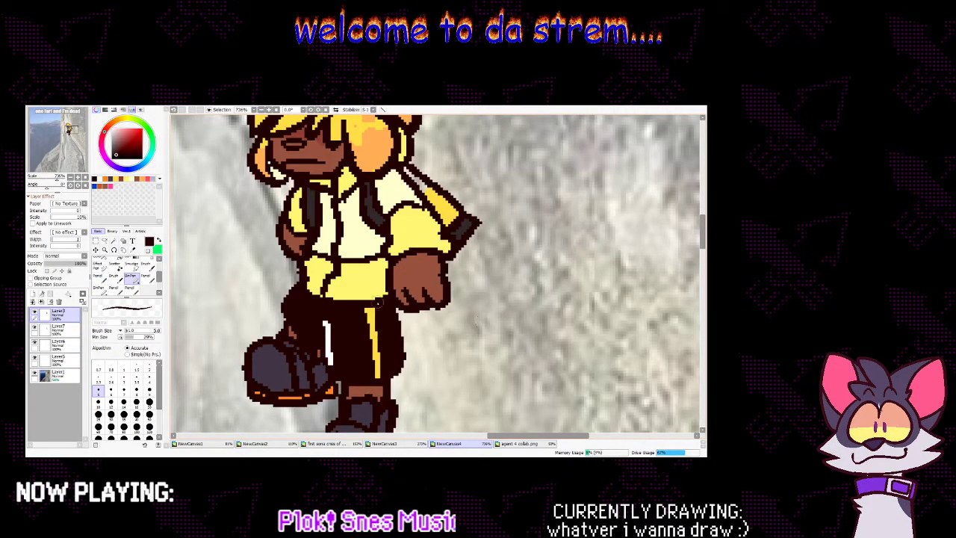
# Check Layer6 by toggling its visibility, and add a new layer directly above Layer5
pyautogui.click(133, 250)
pyautogui.click(105, 250)
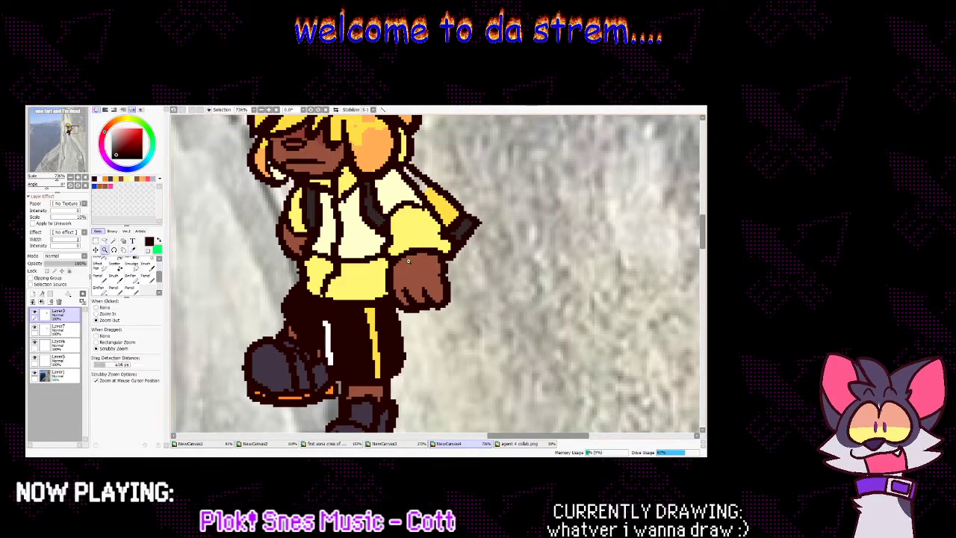
pyautogui.moveTo(403, 269); pyautogui.dragTo(294, 322)
pyautogui.click(56, 332)
pyautogui.click(60, 345)
pyautogui.click(35, 342)
pyautogui.click(34, 342)
pyautogui.click(65, 360)
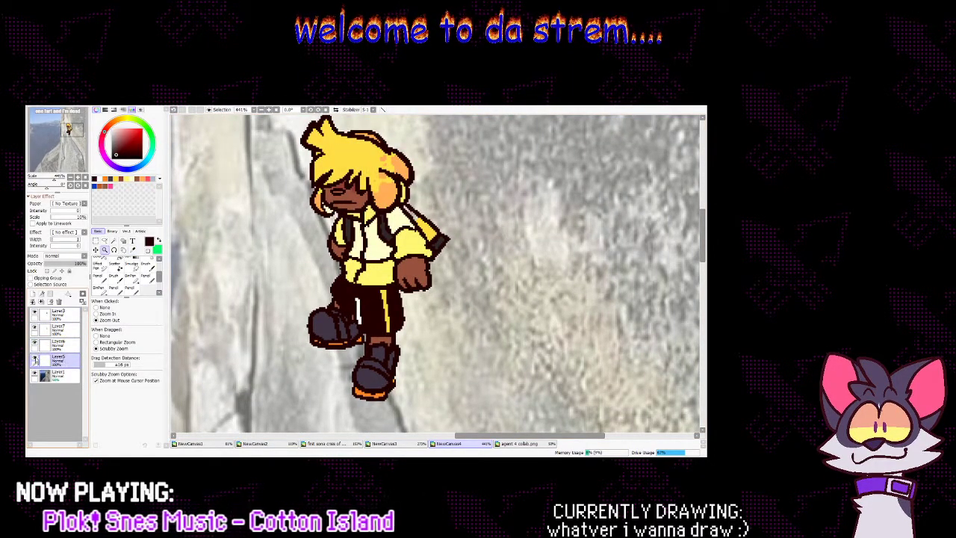
pyautogui.click(33, 301)
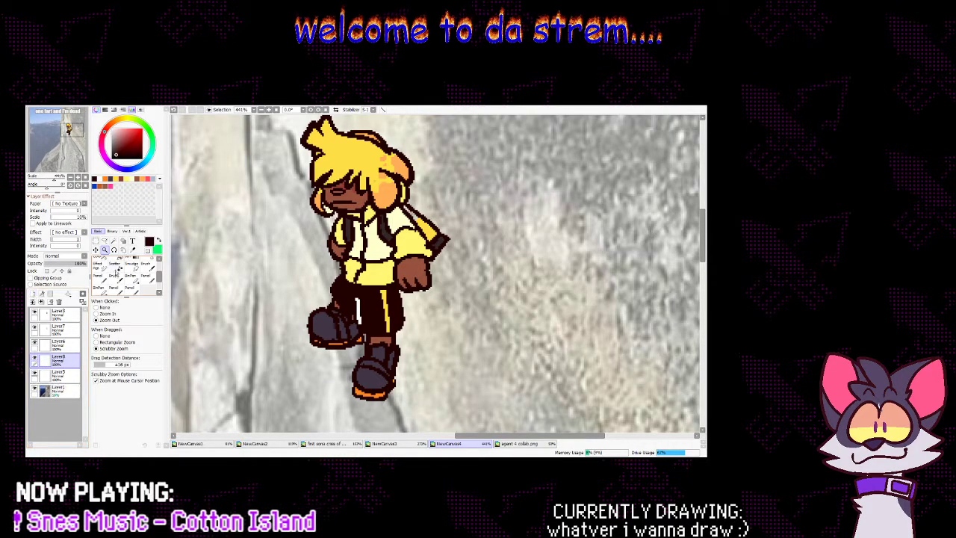
# Fill the gap between the shoulder and backpack with white on the new layer, and adjust its opacity with the photo shown again
pyautogui.click(119, 257)
pyautogui.click(35, 389)
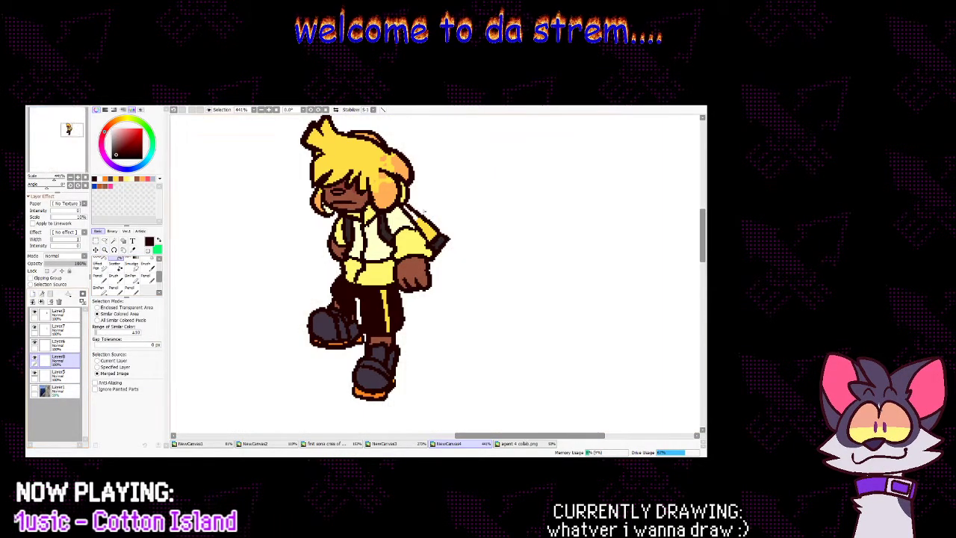
pyautogui.click(410, 213)
pyautogui.rightClick(423, 211)
pyautogui.click(414, 218)
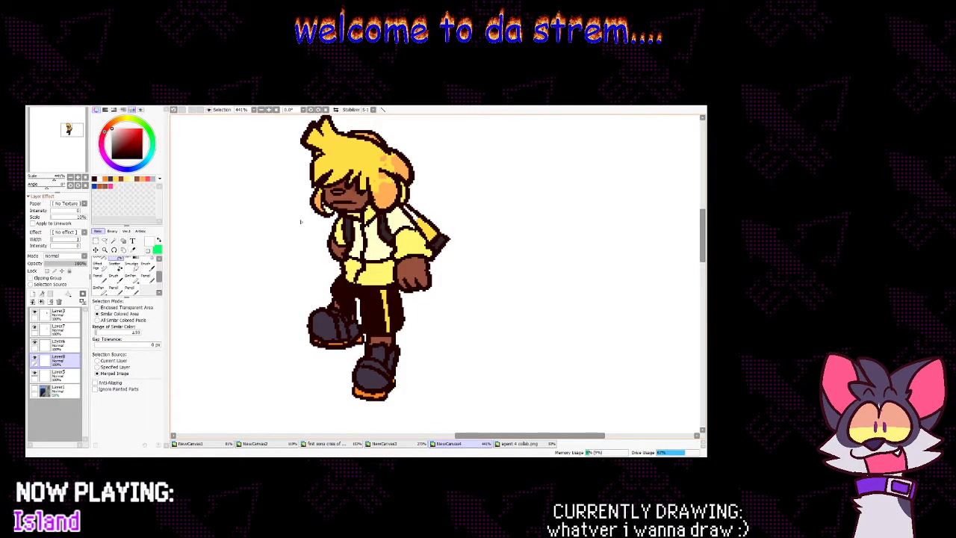
pyautogui.click(57, 264)
pyautogui.click(34, 388)
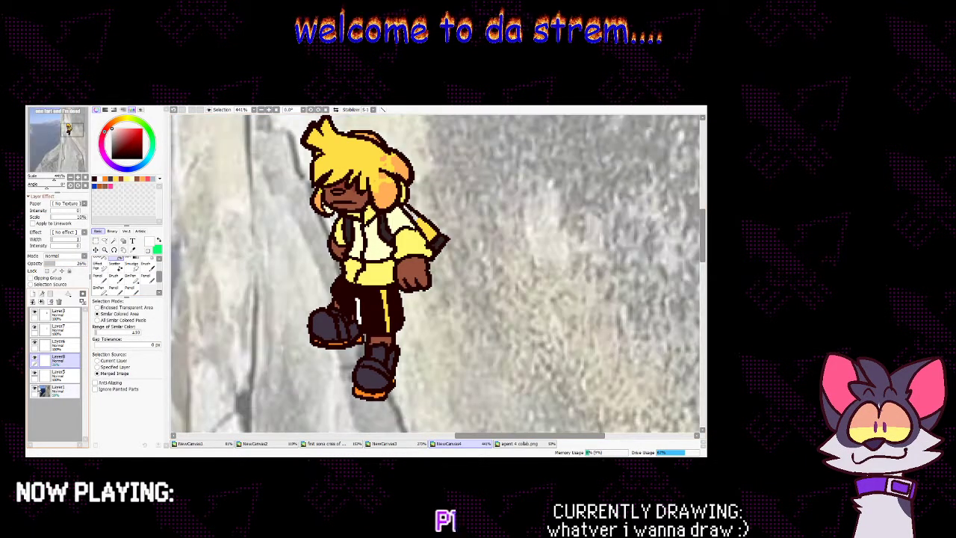
pyautogui.moveTo(72, 267)
pyautogui.mouseDown()
pyautogui.moveTo(57, 276)
pyautogui.moveTo(74, 277)
pyautogui.mouseUp()
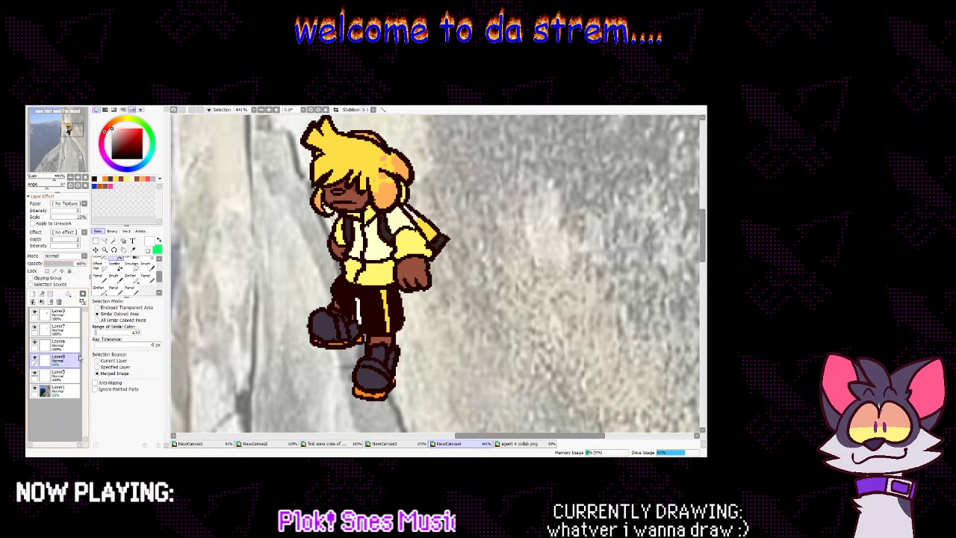
# Merge Layer6 down into the layer below it and set the photo on Layer1 to 100% opacity
pyautogui.click(58, 344)
pyautogui.click(42, 303)
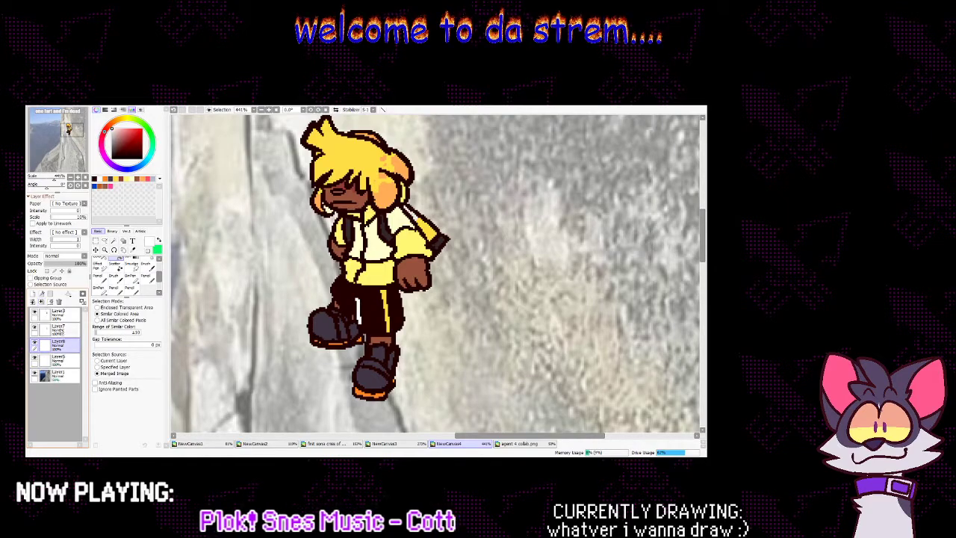
pyautogui.click(44, 375)
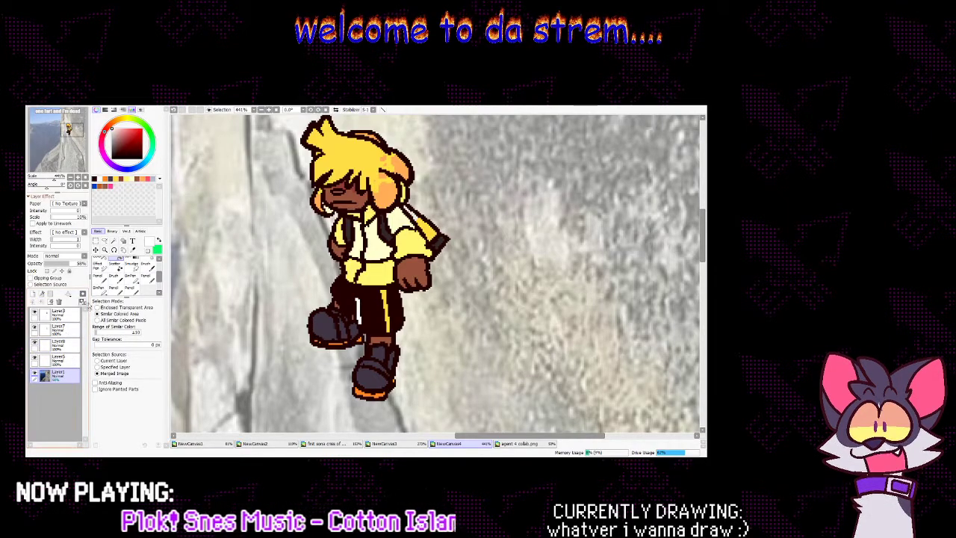
pyautogui.click(89, 264)
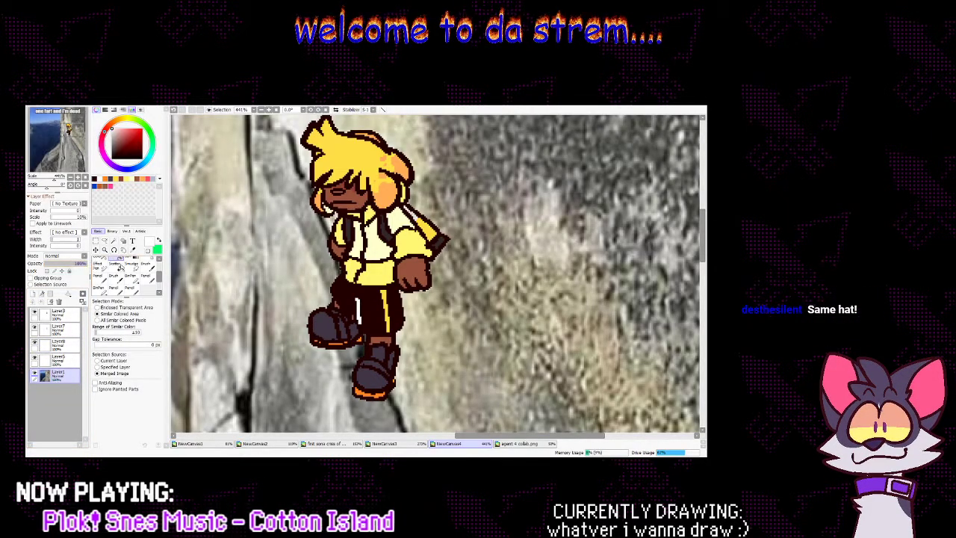
# Add a layer above the photo and paint a dark red shadow beneath and behind the standing boot with the BinPen
pyautogui.click(105, 249)
pyautogui.click(428, 307)
pyautogui.click(428, 307)
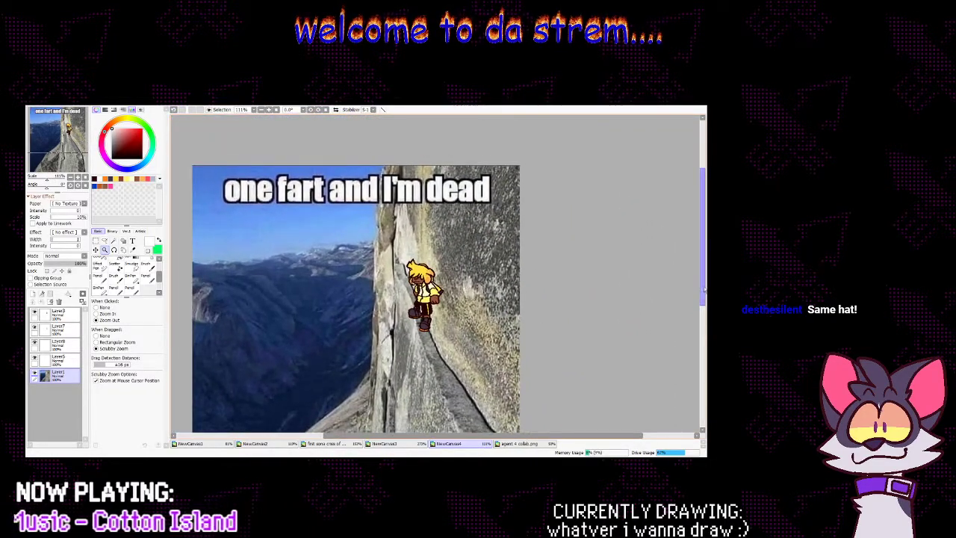
pyautogui.scroll(-3, 639, 299)
pyautogui.moveTo(702, 316); pyautogui.dragTo(702, 319)
pyautogui.moveTo(516, 279)
pyautogui.mouseDown()
pyautogui.moveTo(553, 290)
pyautogui.moveTo(534, 292)
pyautogui.mouseUp()
pyautogui.click(133, 279)
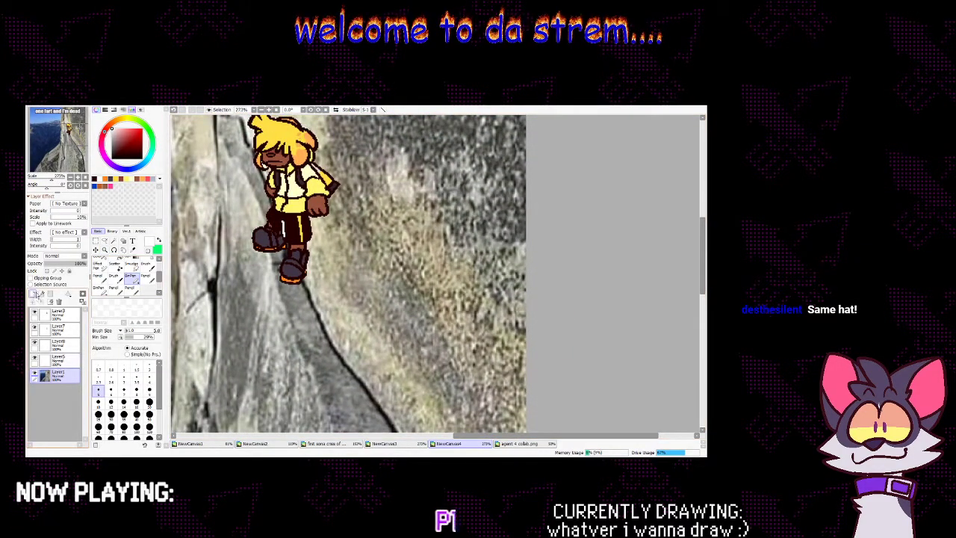
pyautogui.click(32, 294)
pyautogui.click(131, 136)
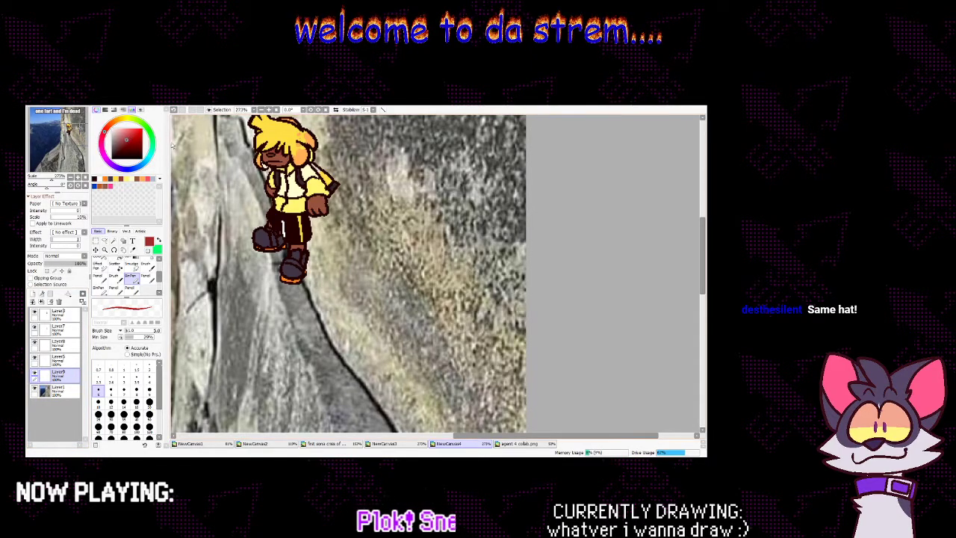
pyautogui.moveTo(281, 248); pyautogui.dragTo(294, 292)
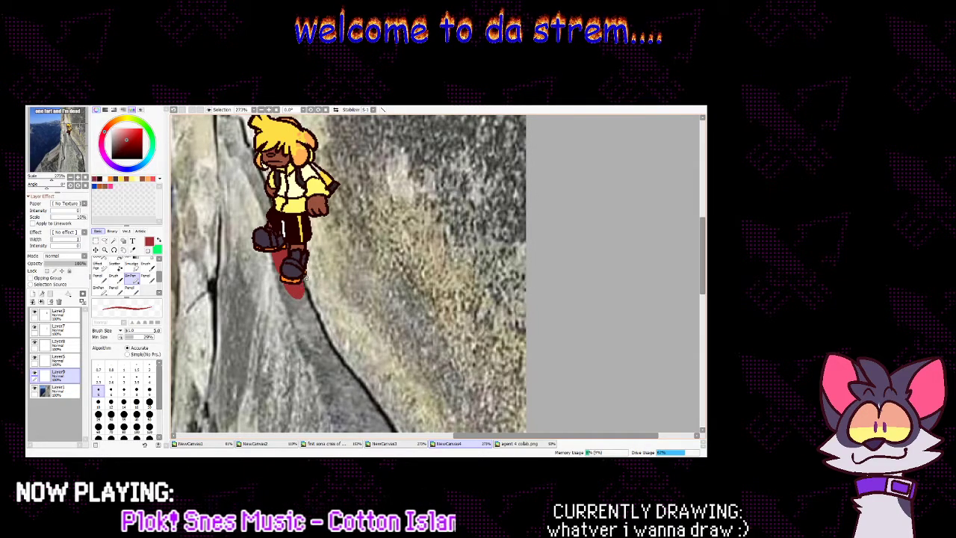
# Try the shadow layer in Multiply mode at 36% opacity with an extra shadow beneath the raised boot
pyautogui.click(80, 255)
pyautogui.click(68, 274)
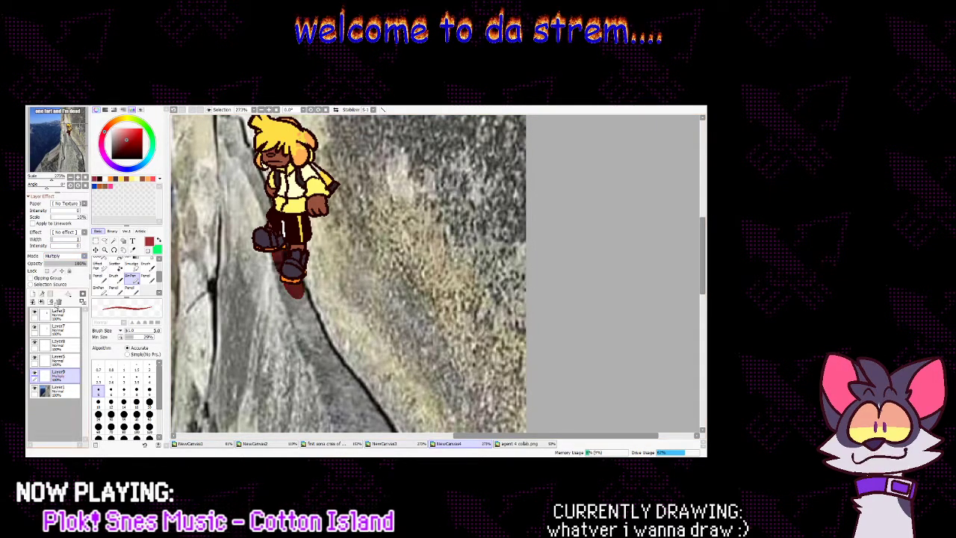
pyautogui.click(59, 263)
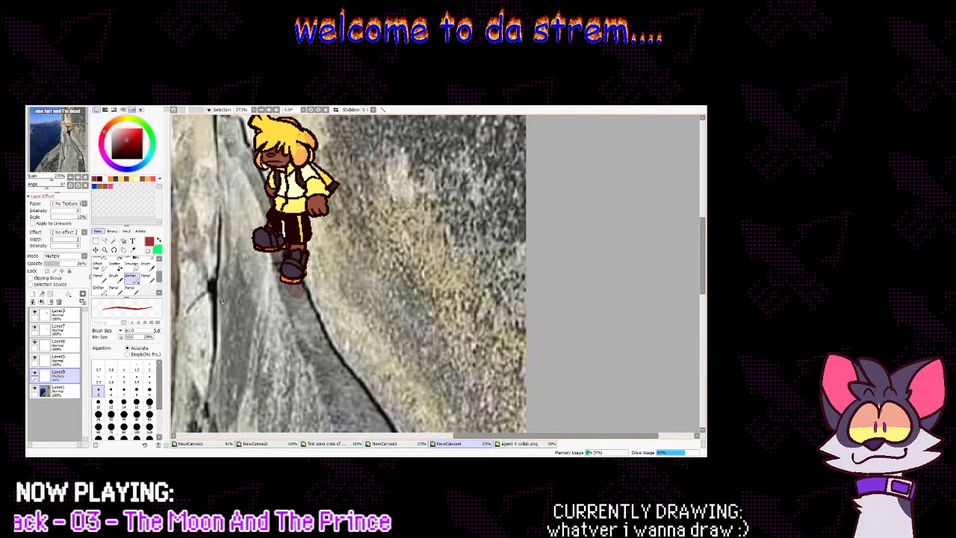
pyautogui.moveTo(265, 255)
pyautogui.mouseDown()
pyautogui.moveTo(263, 285)
pyautogui.moveTo(271, 252)
pyautogui.mouseUp()
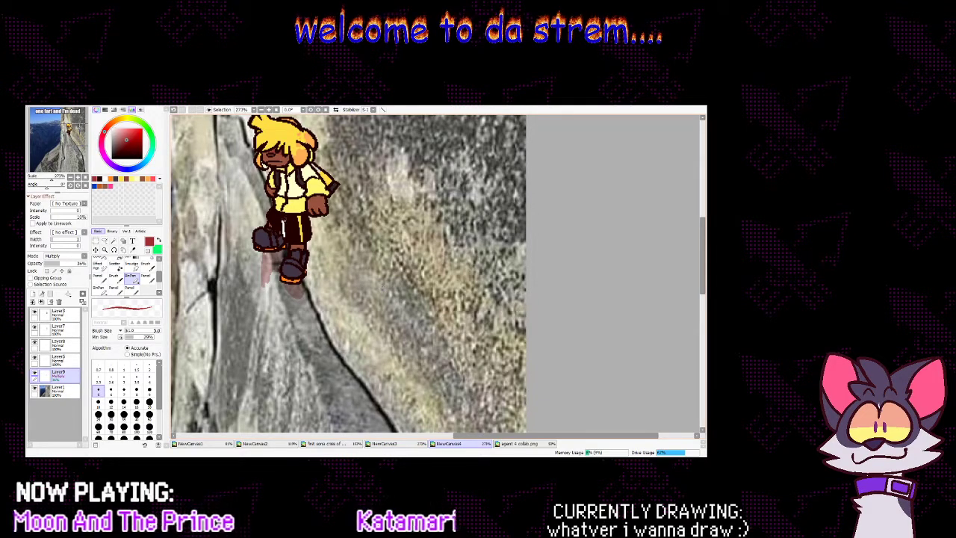
pyautogui.hotkey('ctrl', 'z')
# Set the shadow layer to Shade mode at 100% opacity and paint shadow beside the standing leg up to the hand
pyautogui.moveTo(60, 264); pyautogui.dragTo(86, 262)
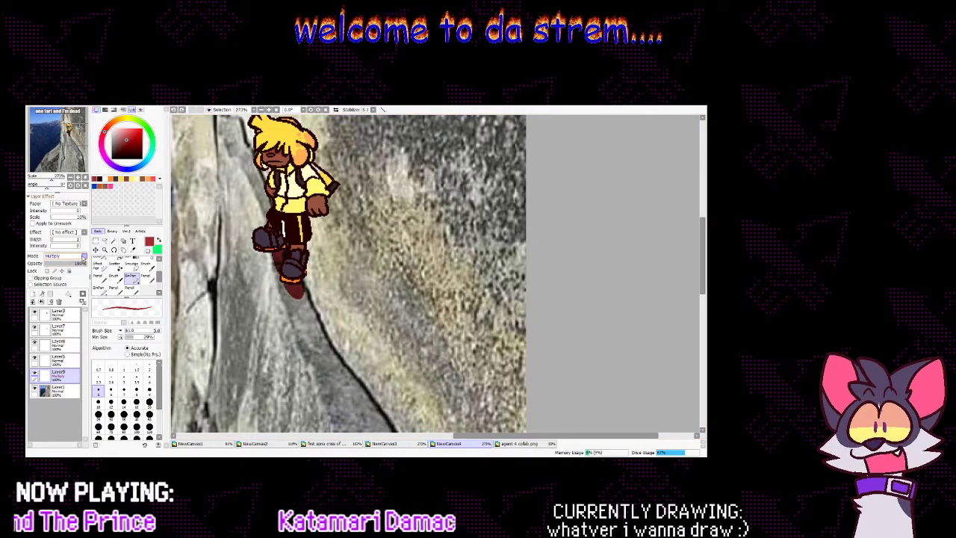
pyautogui.scroll(-4, 83, 256)
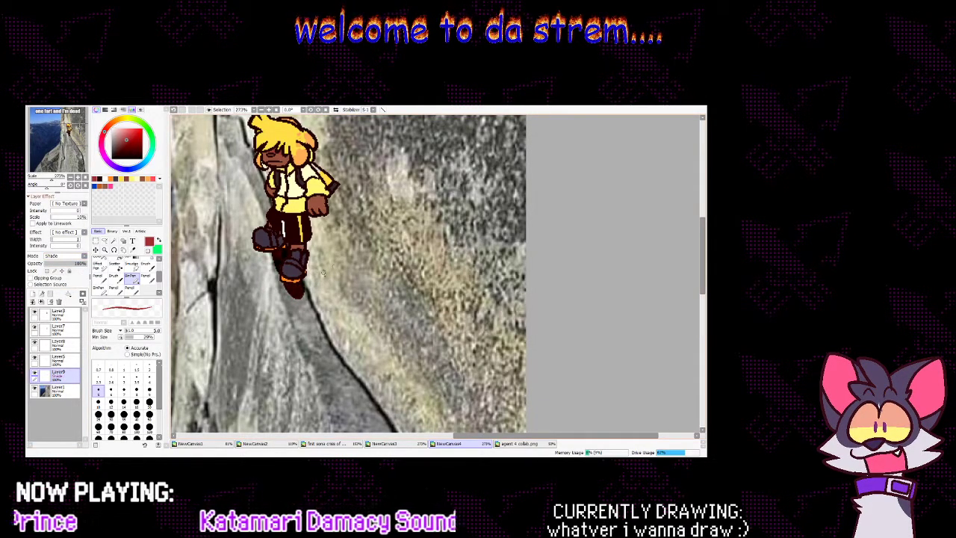
pyautogui.moveTo(303, 279)
pyautogui.mouseDown()
pyautogui.moveTo(329, 217)
pyautogui.moveTo(312, 218)
pyautogui.moveTo(328, 215)
pyautogui.moveTo(310, 247)
pyautogui.moveTo(314, 228)
pyautogui.mouseUp()
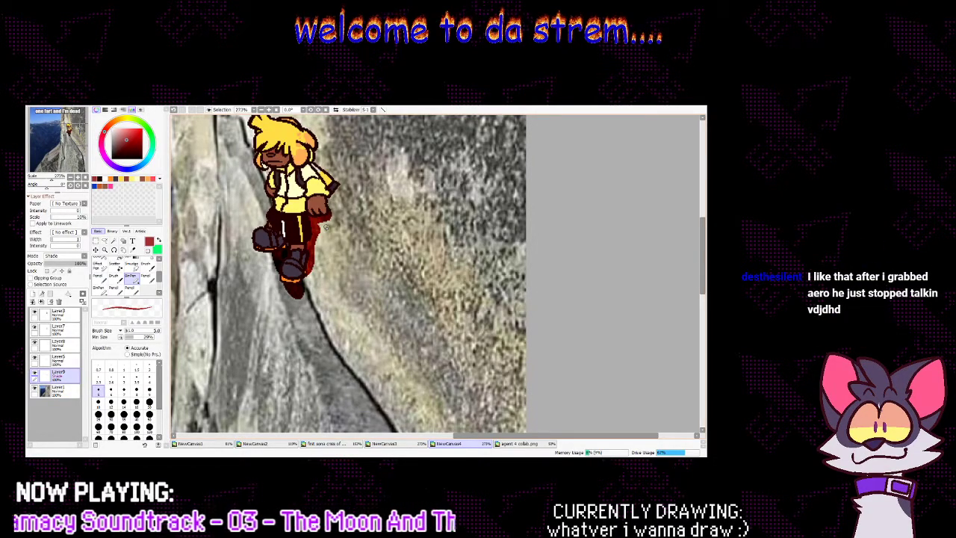
# Shift the painted shadow's hue to purple and set its layer to Normal mode at 100% opacity
pyautogui.click(65, 265)
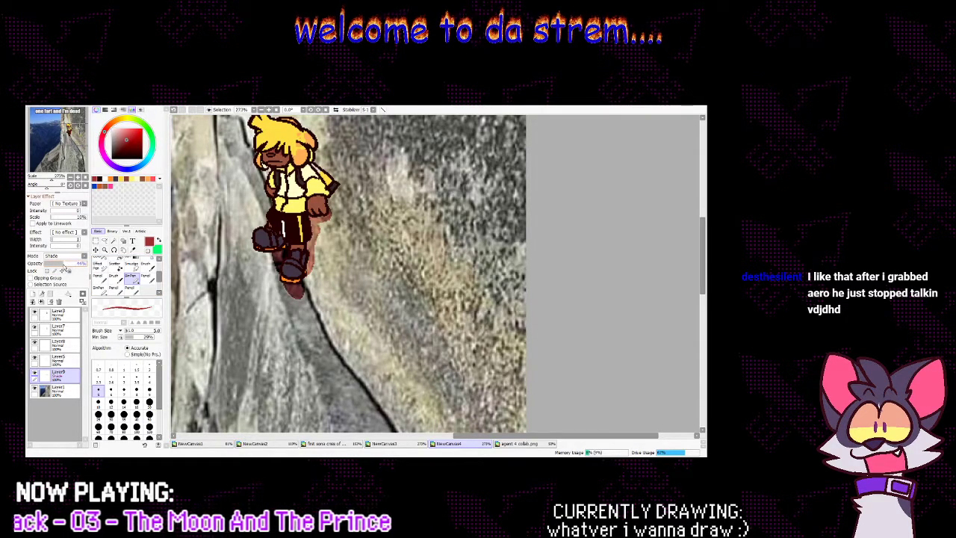
pyautogui.moveTo(63, 266); pyautogui.dragTo(59, 266)
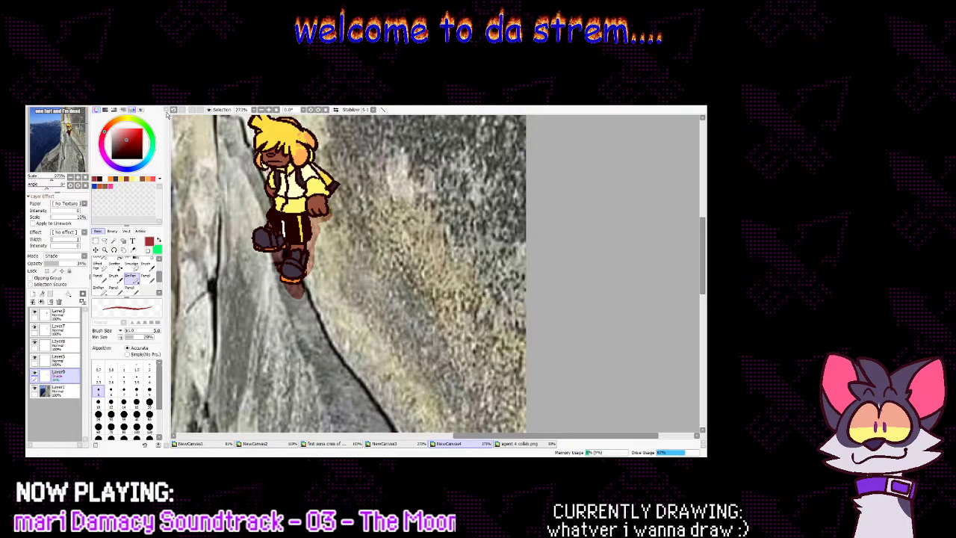
pyautogui.click(222, 114)
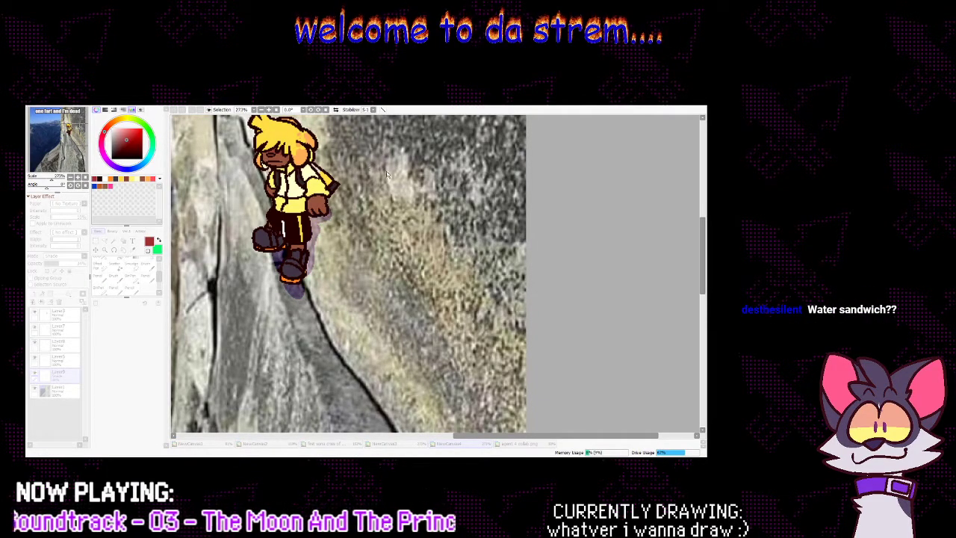
pyautogui.click(421, 207)
pyautogui.moveTo(61, 264); pyautogui.dragTo(102, 266)
pyautogui.click(78, 263)
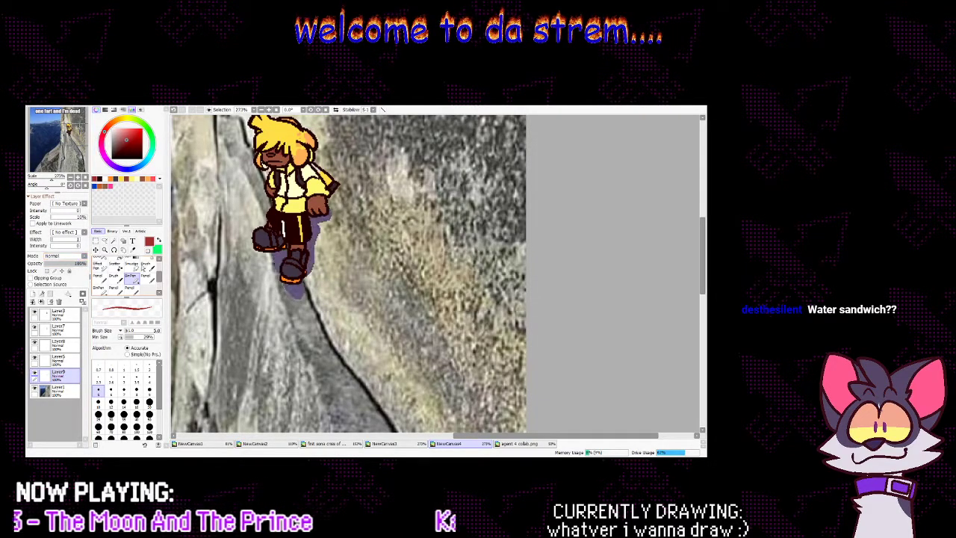
# Sample the greyish purple, extend the shadow along the hand, backpack and head, and set Layer9 to Darken mode
pyautogui.click(132, 251)
pyautogui.click(242, 252)
pyautogui.click(132, 276)
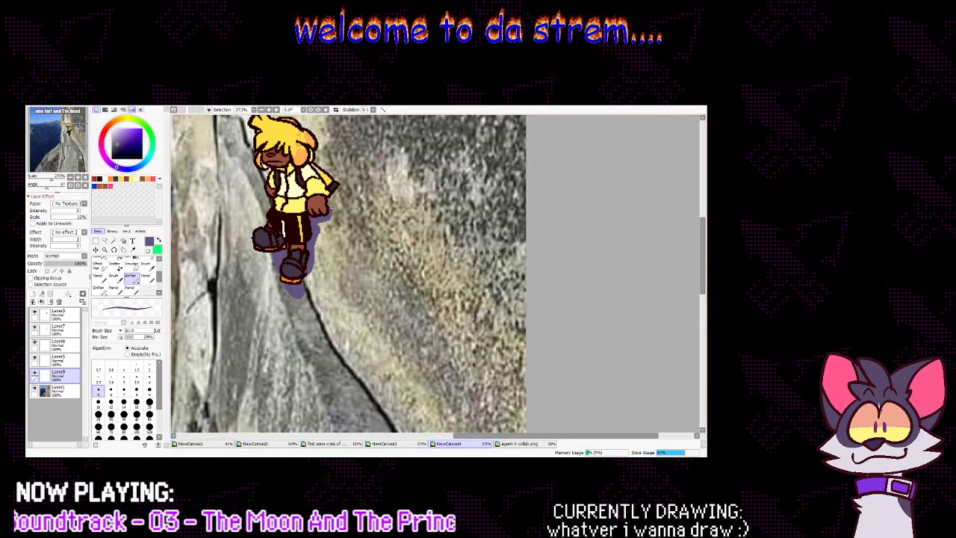
pyautogui.moveTo(329, 210); pyautogui.dragTo(336, 191)
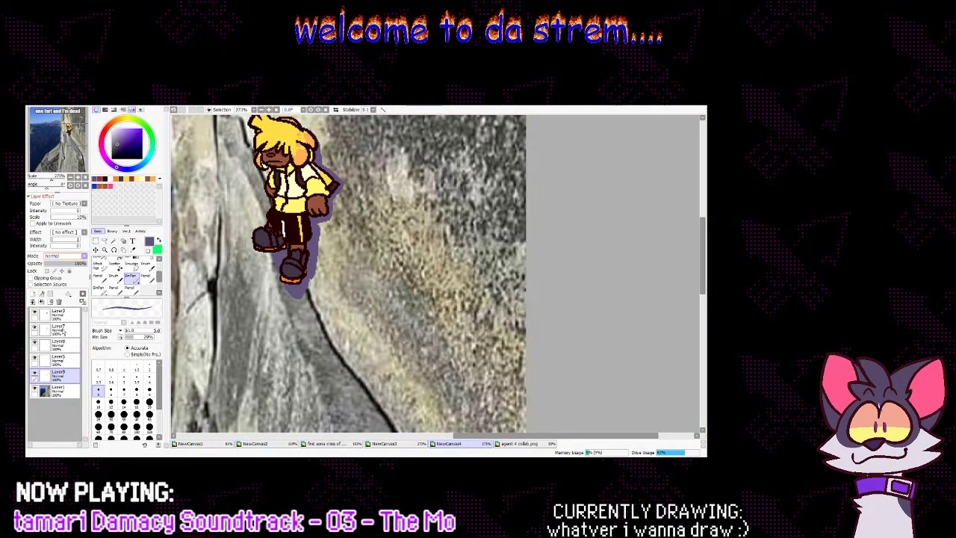
pyautogui.click(65, 372)
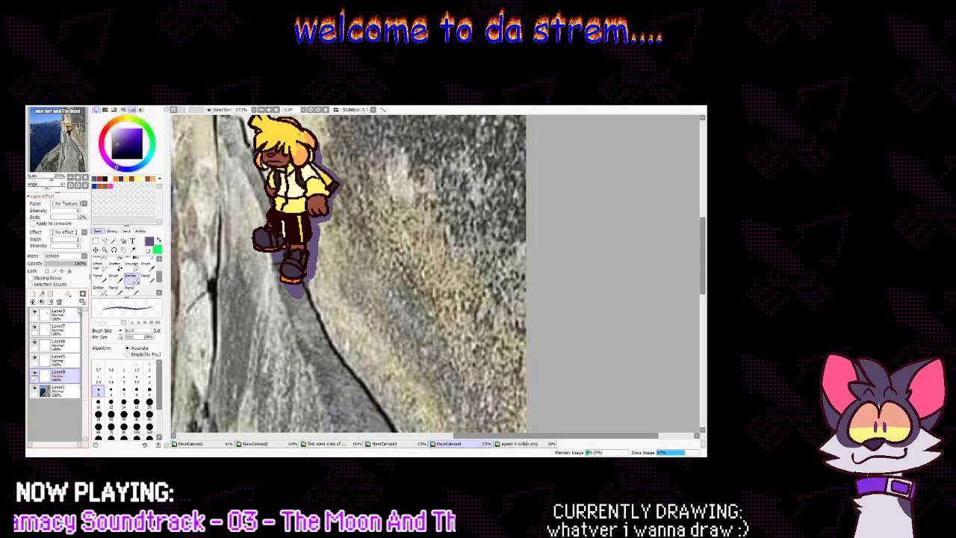
# Set the shadow layer Layer9 to Shade mode at 33% opacity and check the result on the whole picture
pyautogui.click(68, 296)
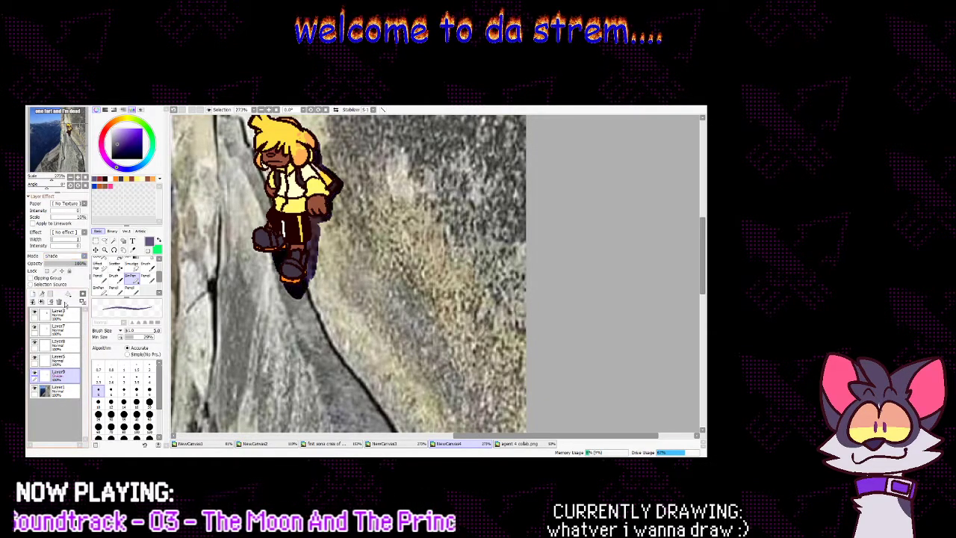
pyautogui.click(53, 264)
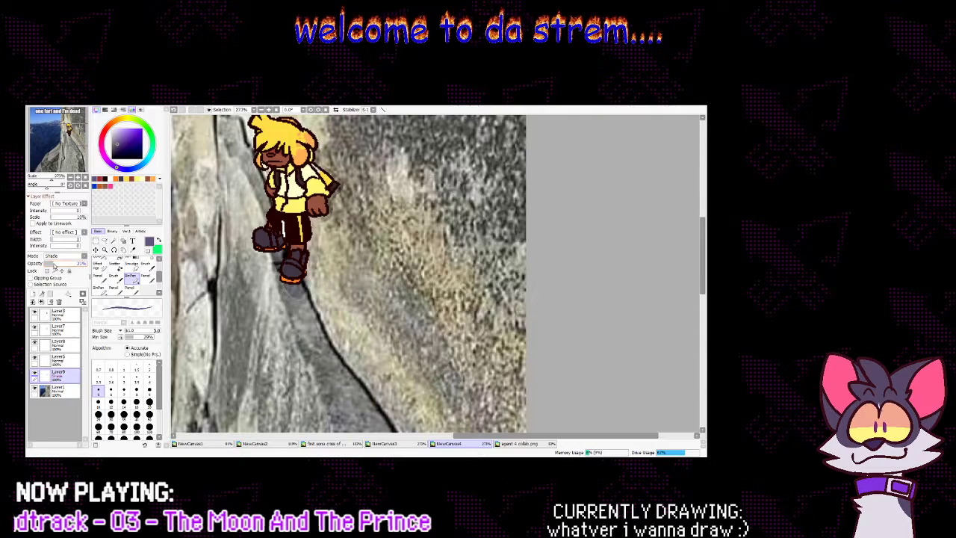
pyautogui.click(105, 251)
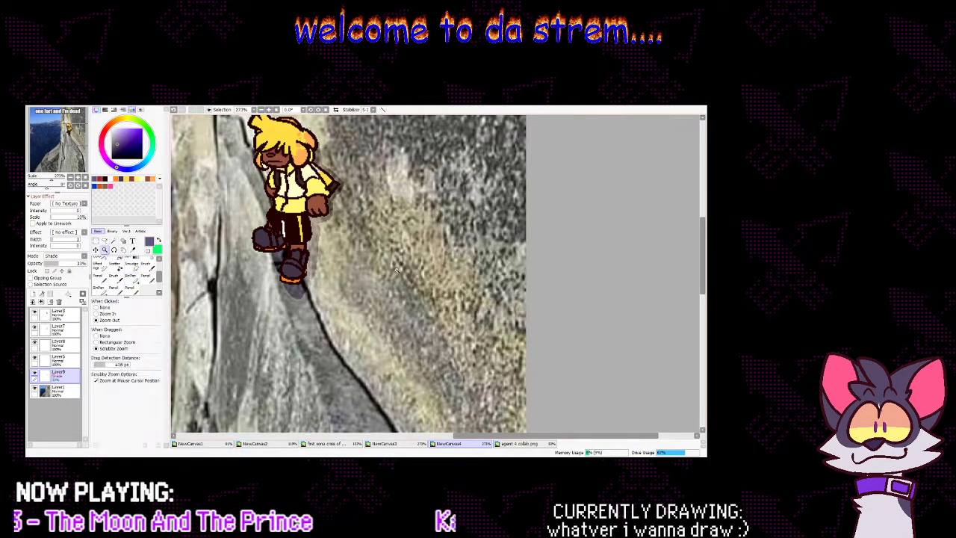
pyautogui.click(512, 316)
pyautogui.click(573, 324)
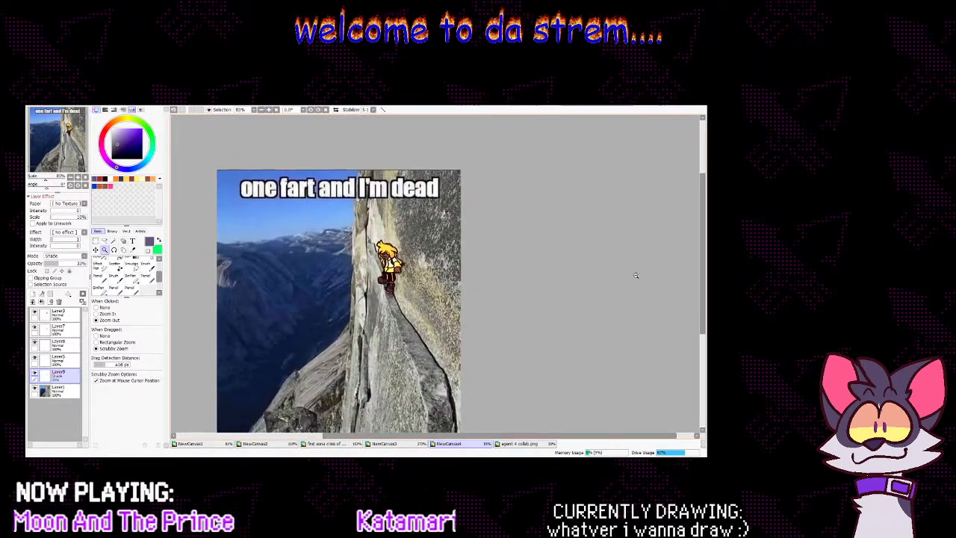
pyautogui.moveTo(697, 296); pyautogui.dragTo(695, 327)
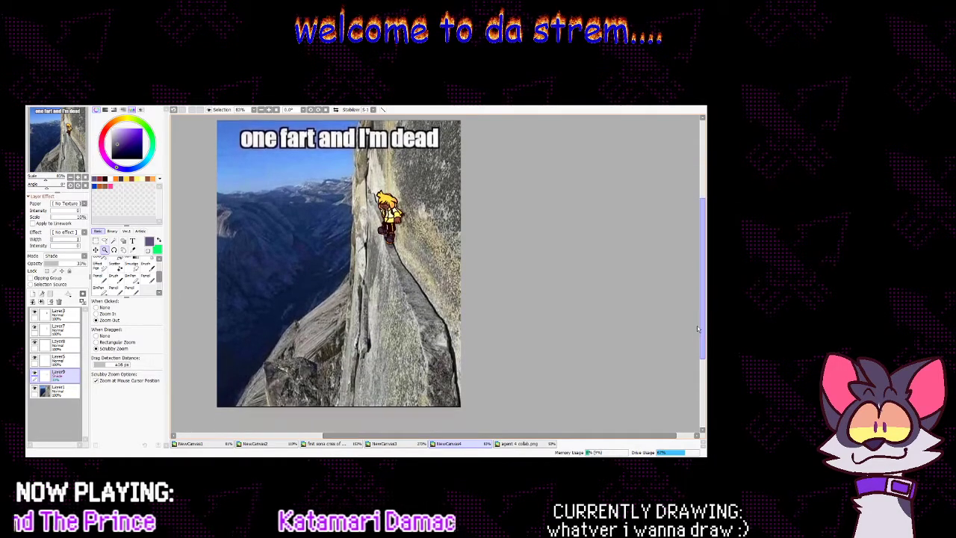
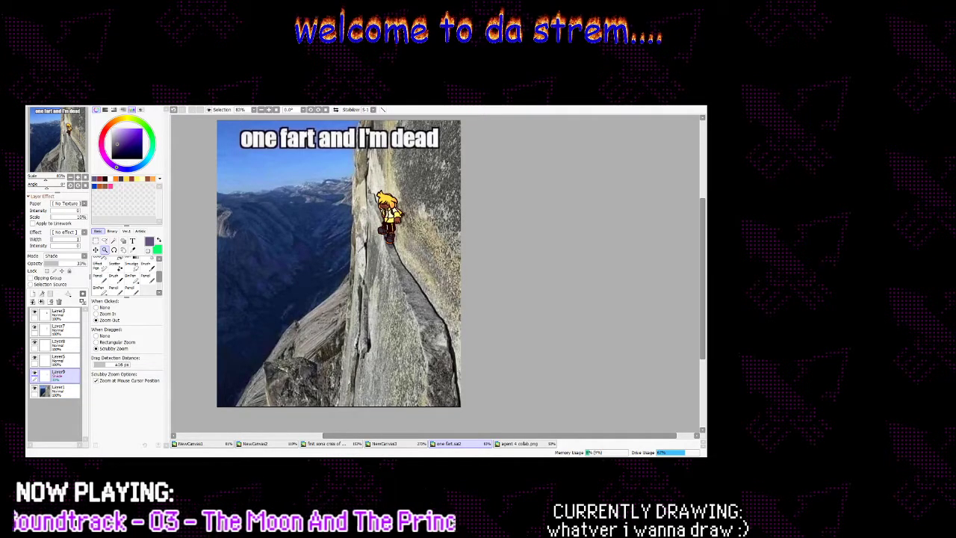
# Switch to the NewCanvas1 document with the hyena and Tower of Babel sketches and save it as tower of babel.sai2
pyautogui.click(385, 446)
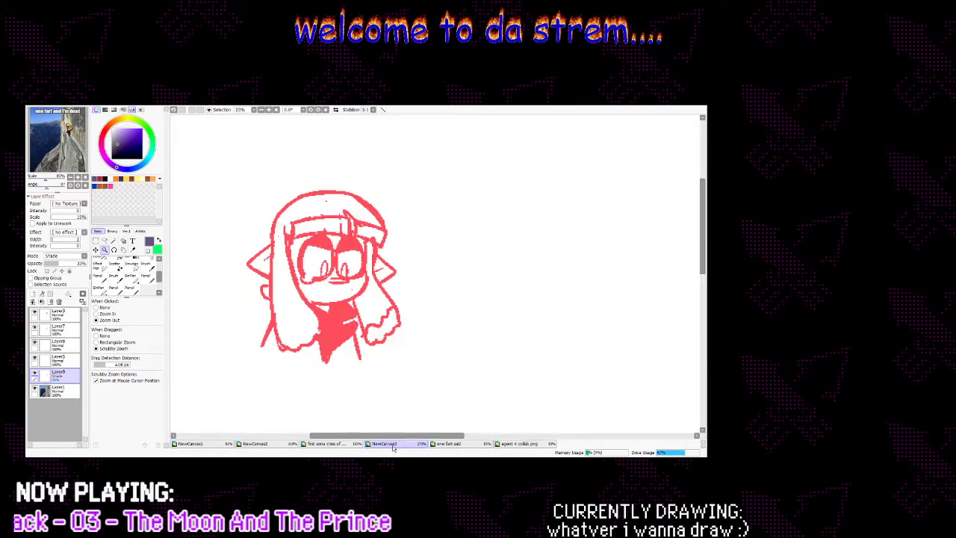
pyautogui.click(261, 444)
pyautogui.click(222, 446)
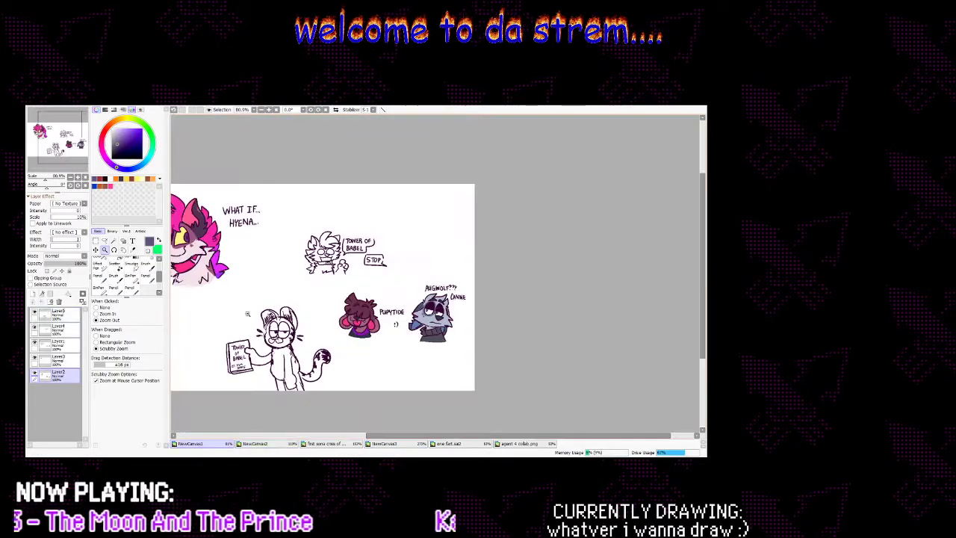
pyautogui.moveTo(465, 435); pyautogui.dragTo(427, 435)
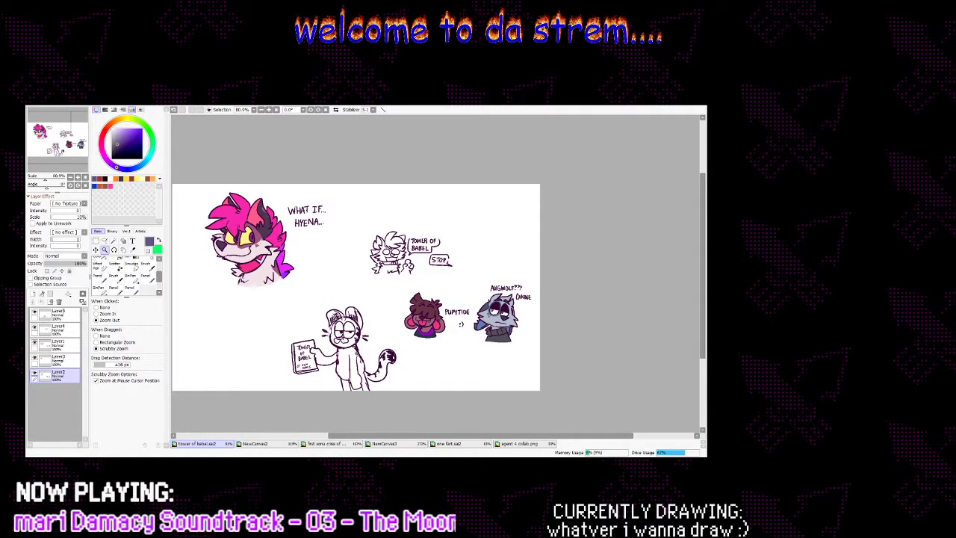
# Look over the NewCanvas2 character drawings and bring up the red head sketch in NewCanvas3
pyautogui.click(288, 443)
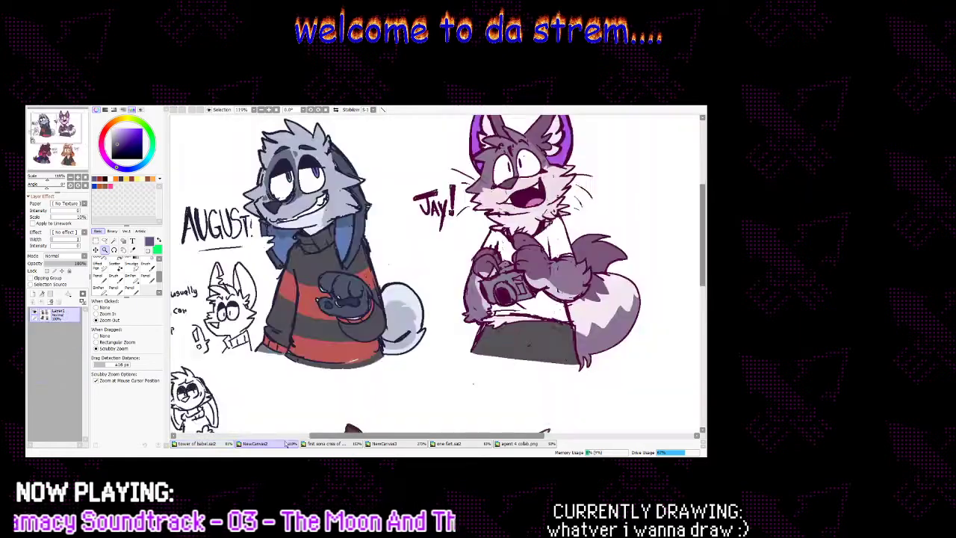
pyautogui.click(385, 448)
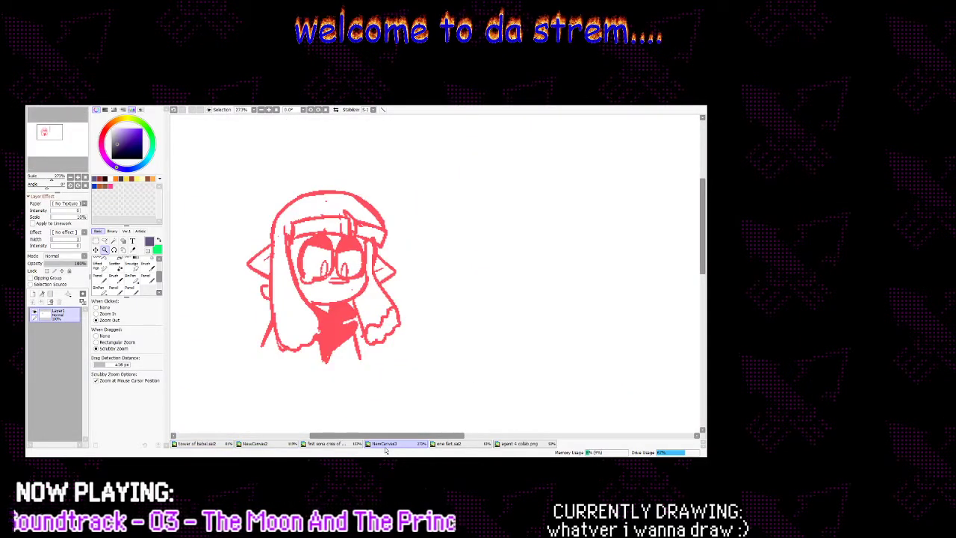